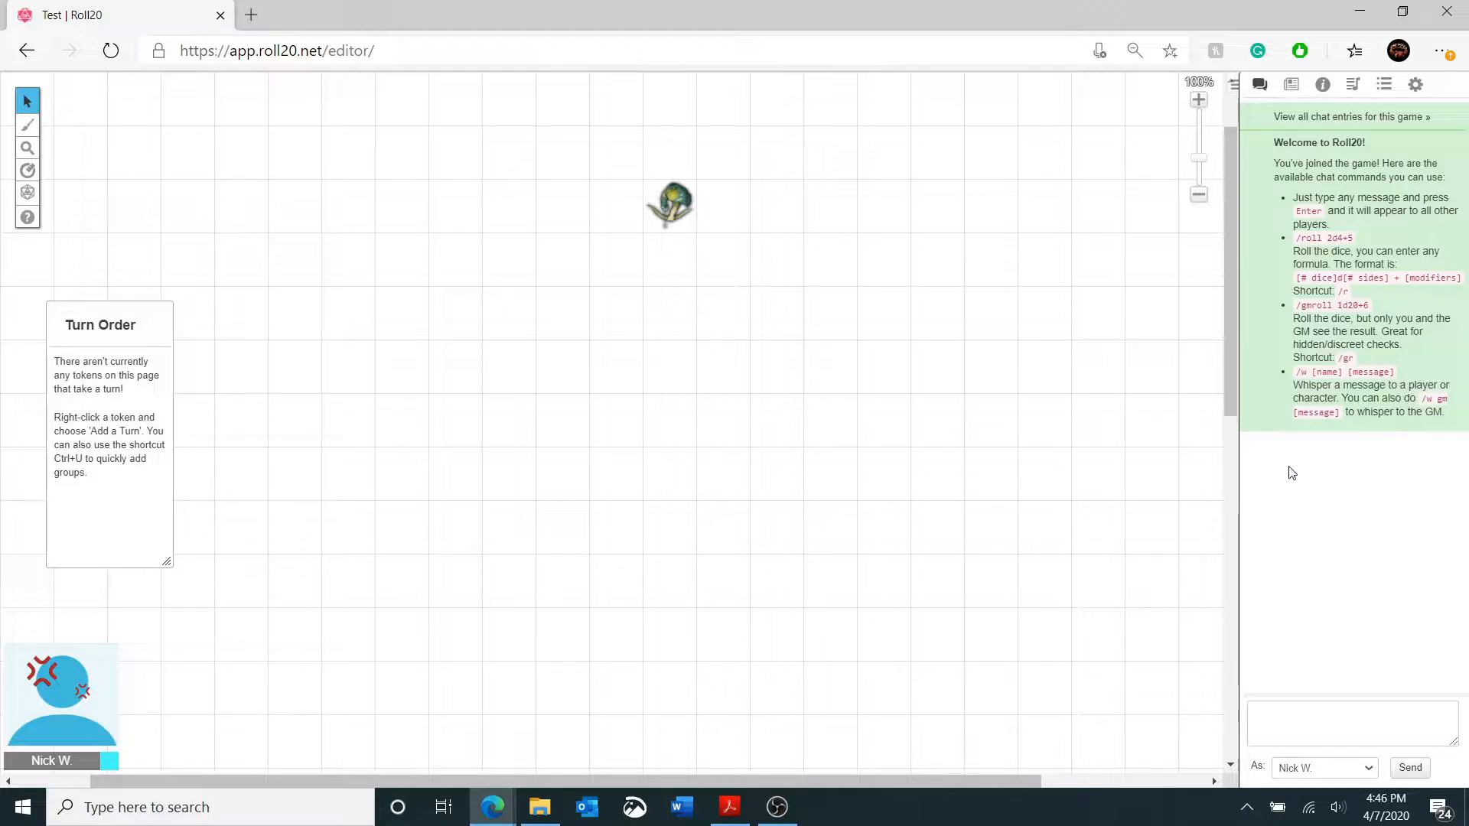
- Open the Half-Elf Bard's character sheet, start the Charactermancer for it and continue to the race selection
left_click(1290, 90)
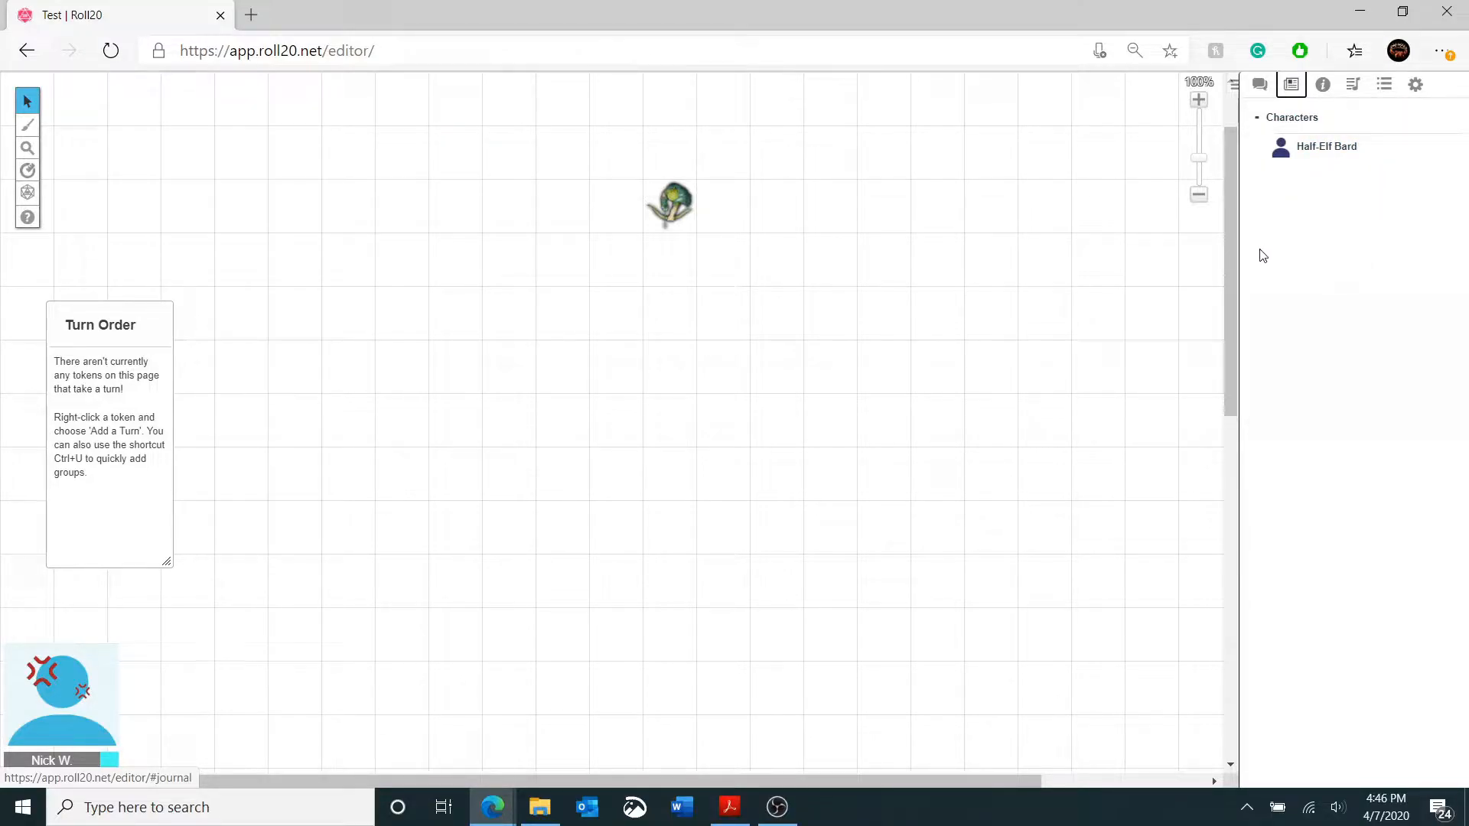
left_click(1332, 151)
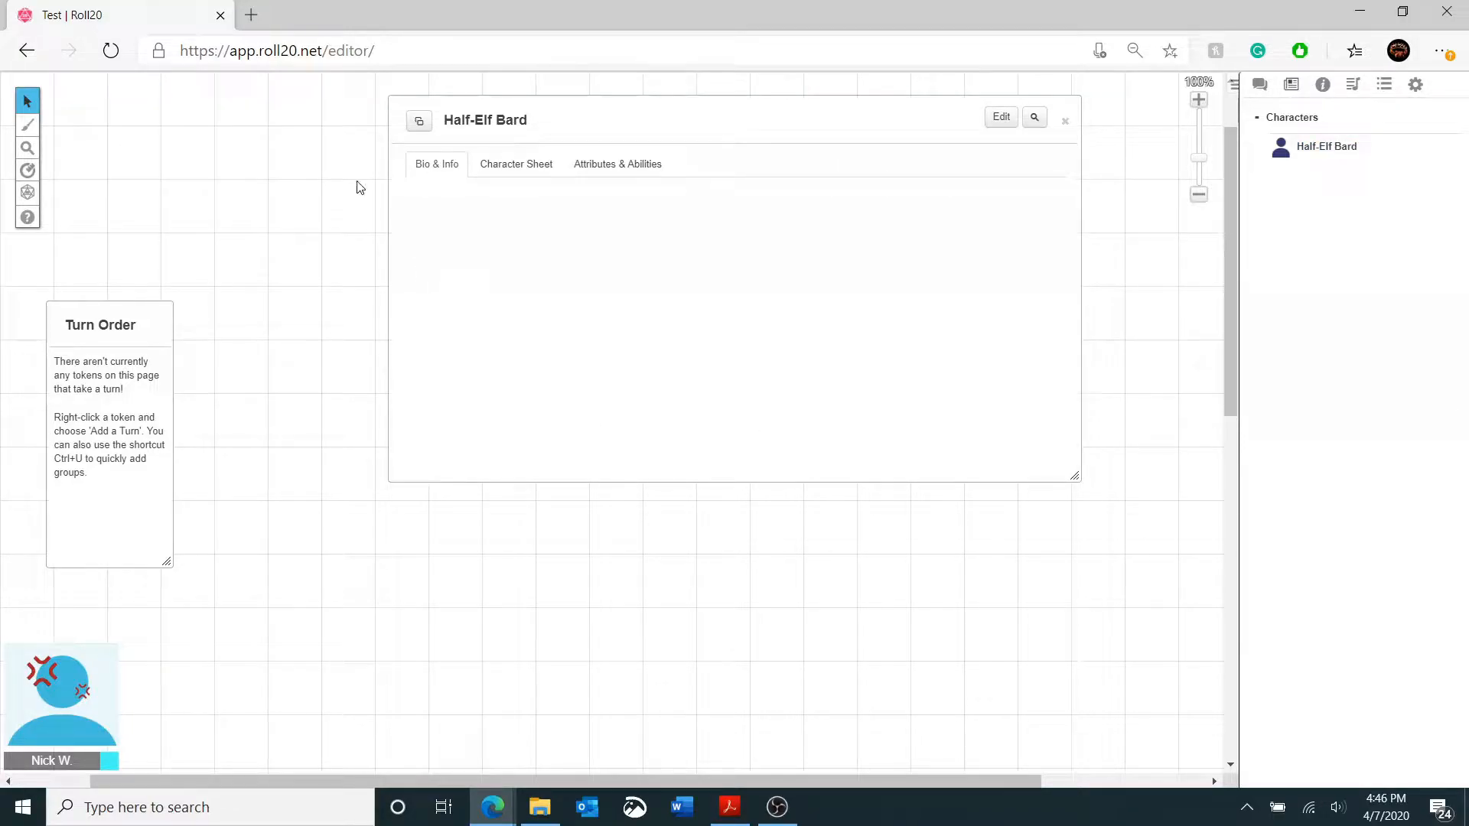
left_click(526, 172)
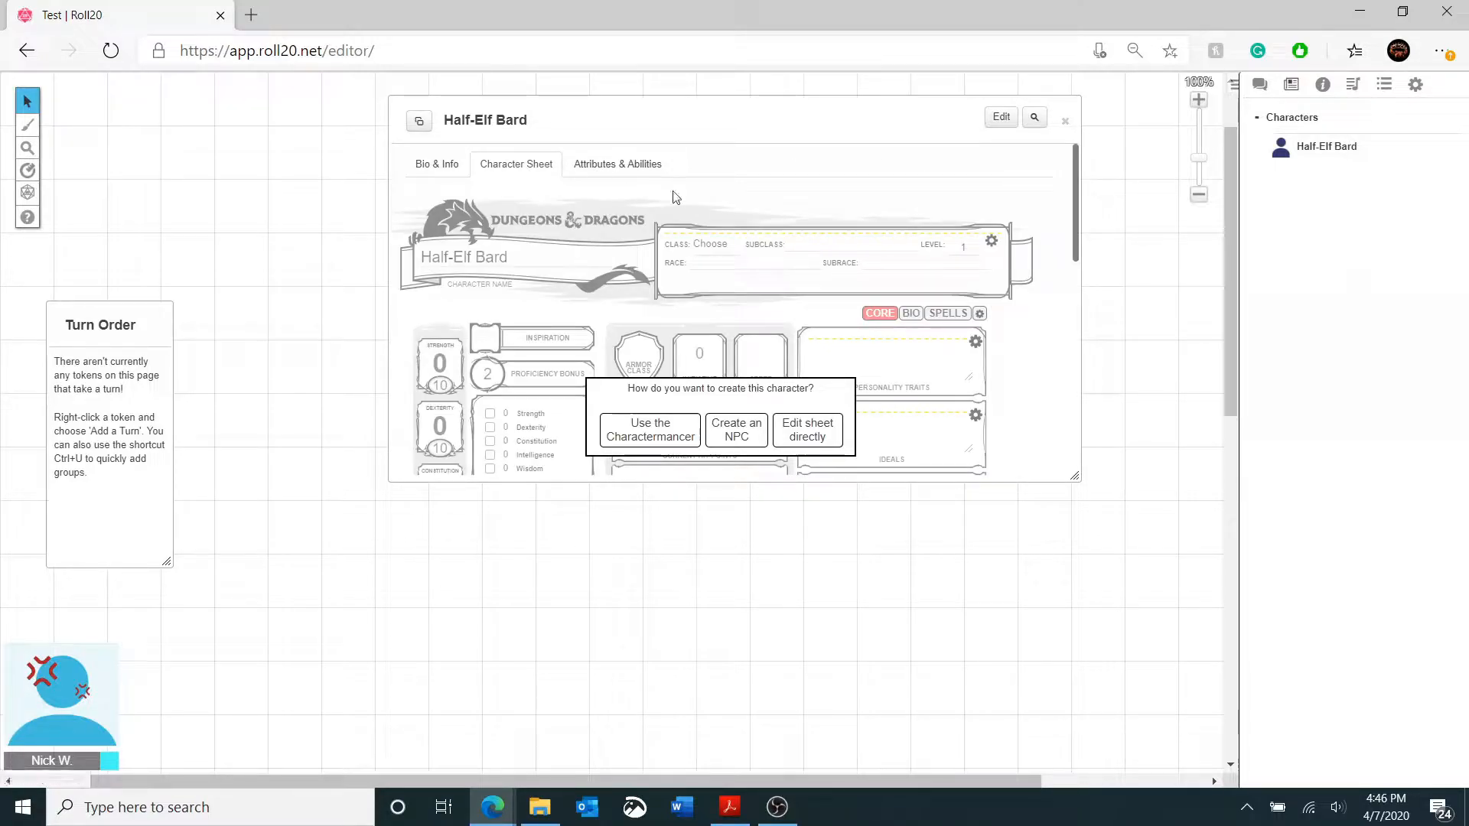
left_click(643, 438)
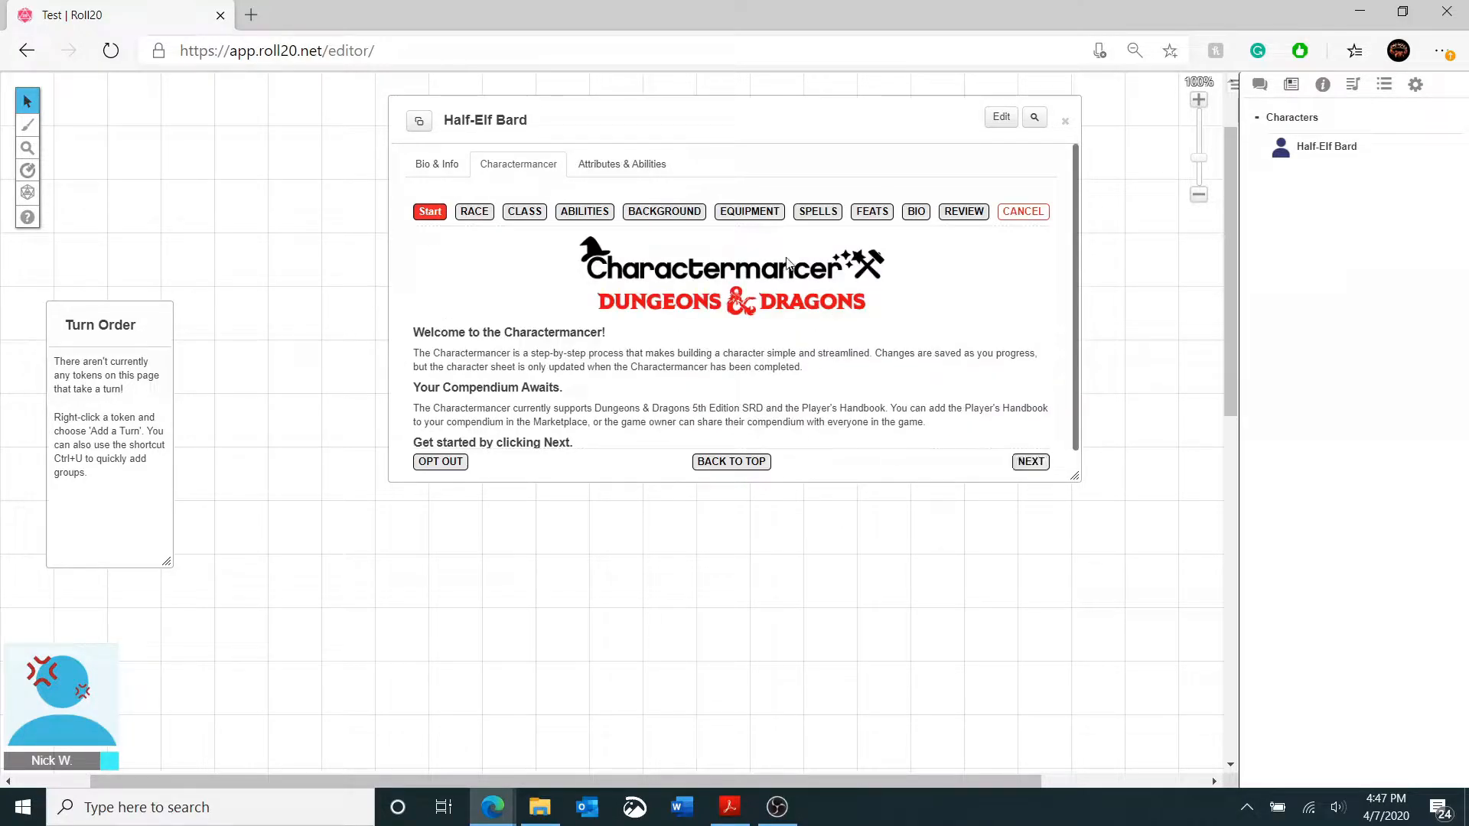
scroll(554, 337, "down", 1)
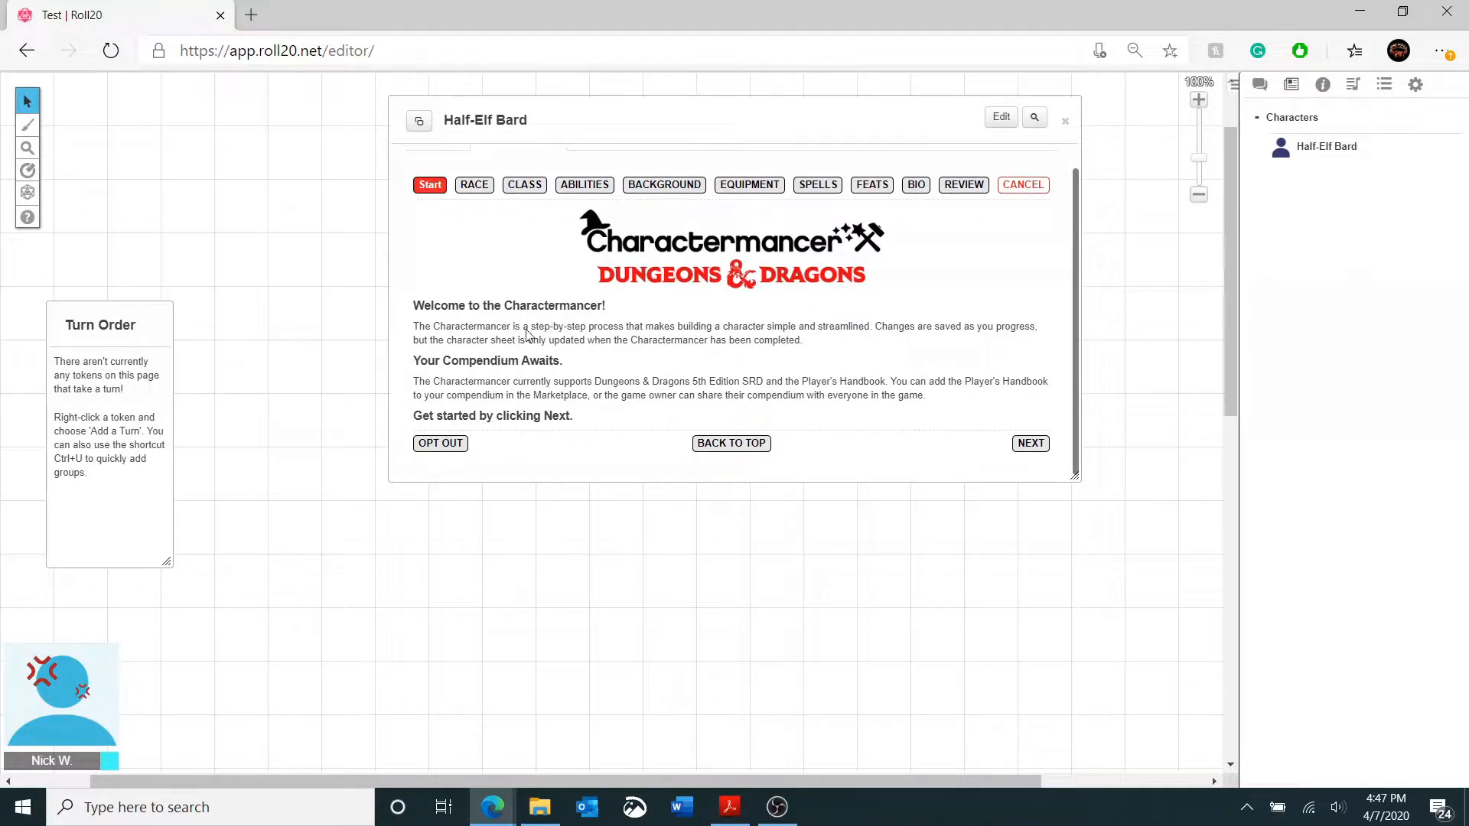
left_click(1031, 443)
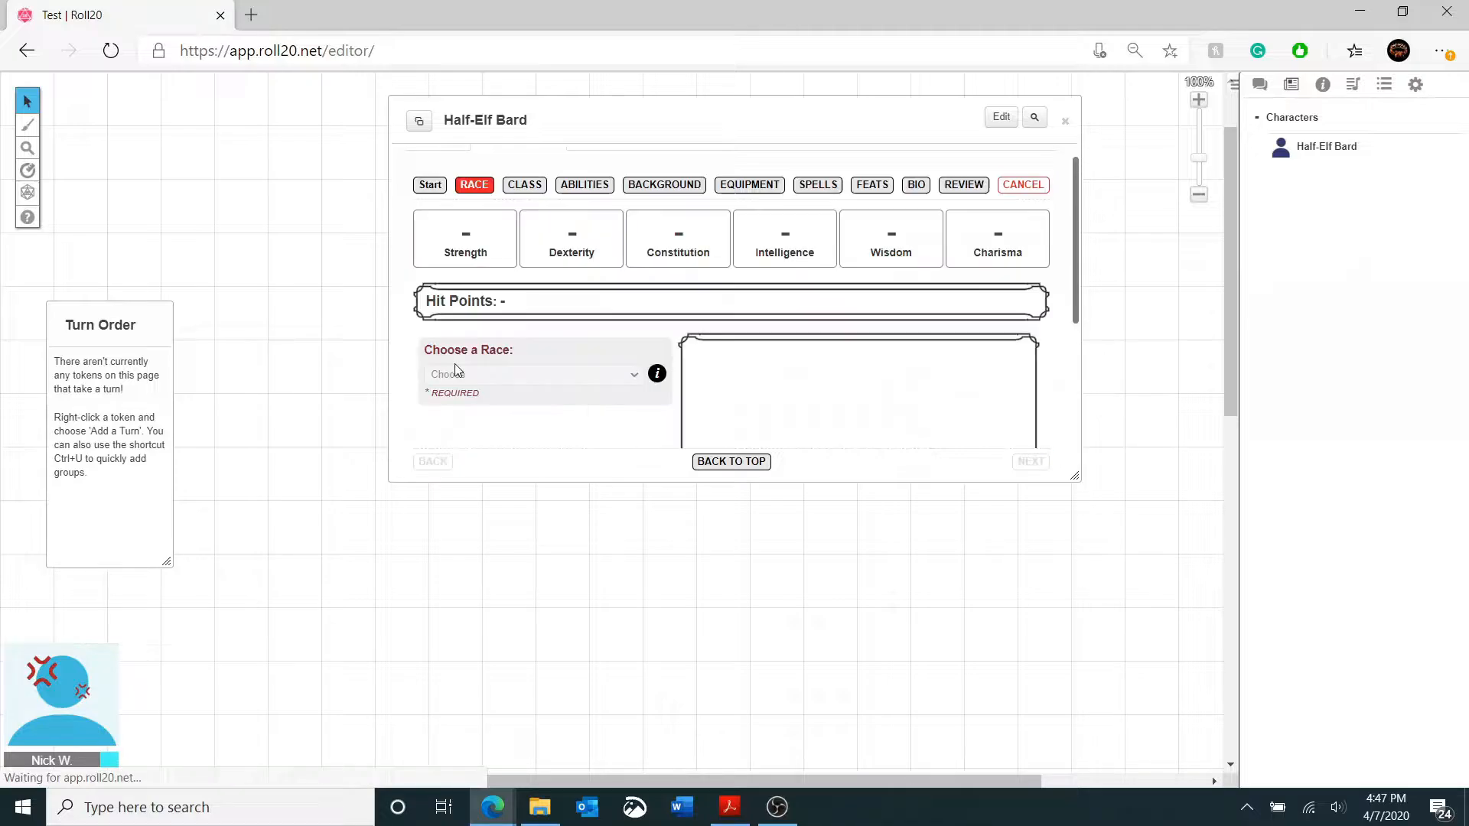
- Consult Half-elf Bard 2.pdf in Acrobat Reader, then return to Roll20 and set the character's race to Half-Elf (SRD)
scroll(581, 355, "down", 2)
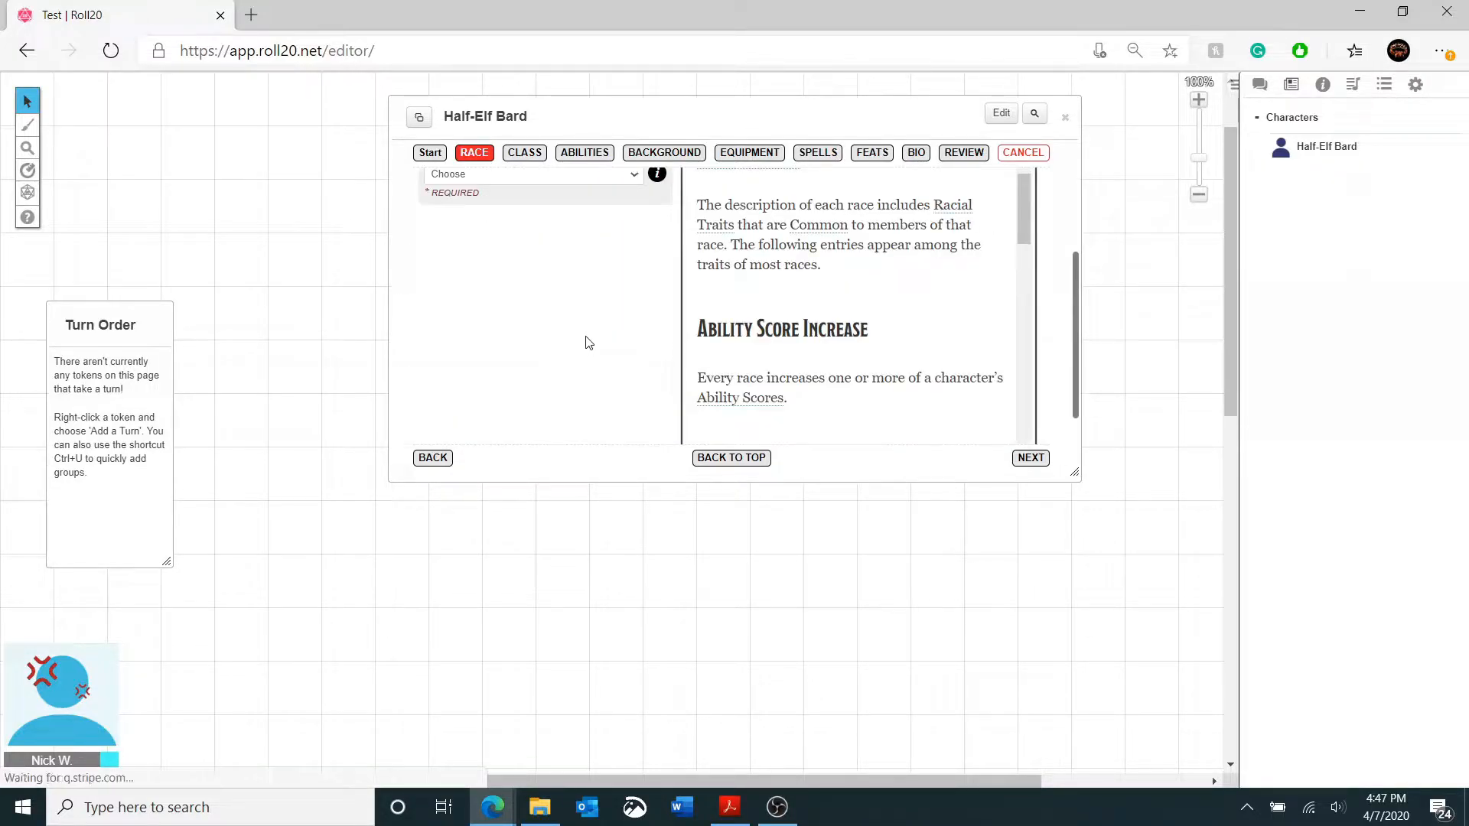
scroll(588, 341, "up", 1)
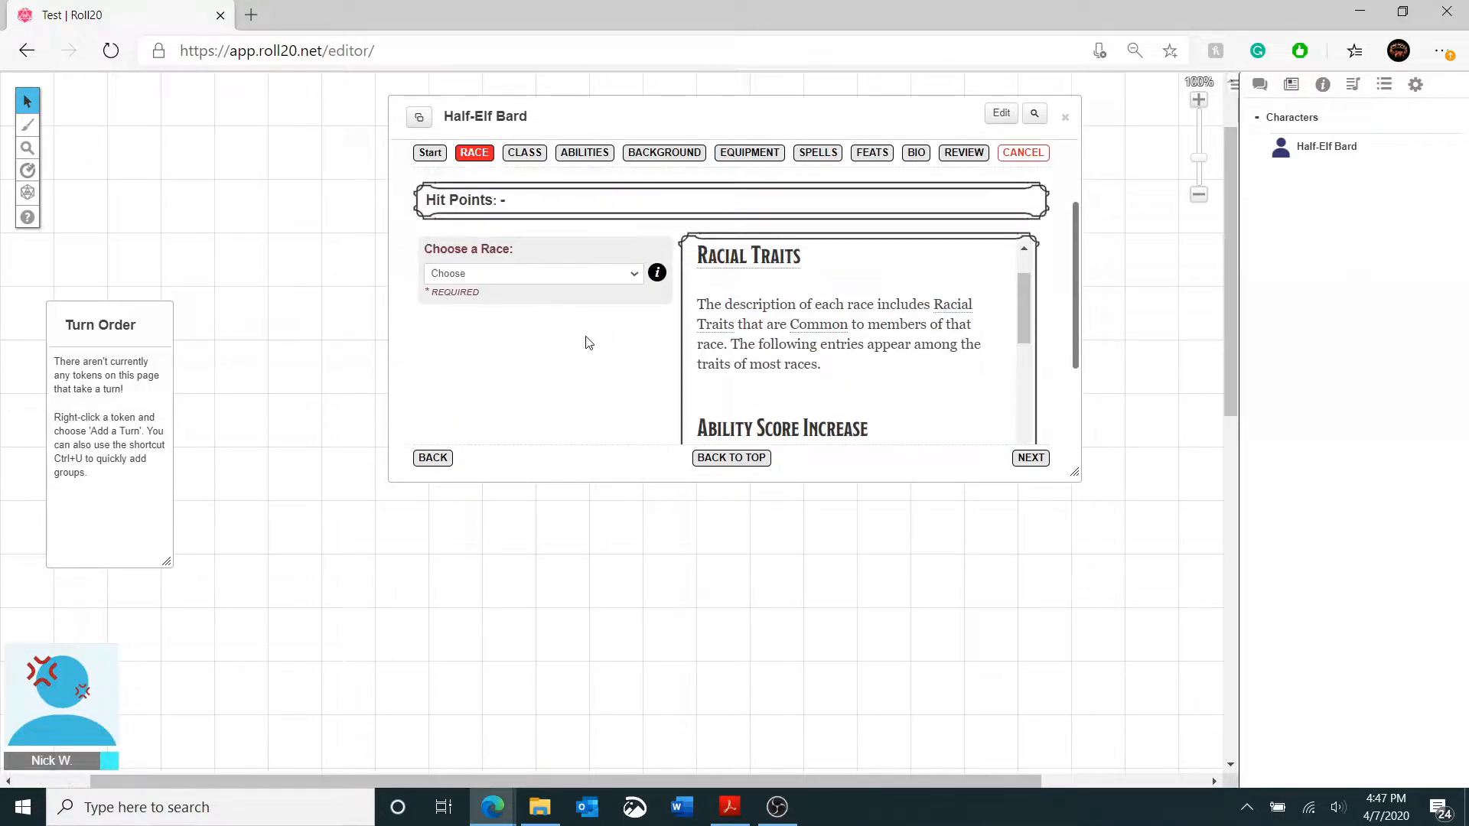
left_click(729, 808)
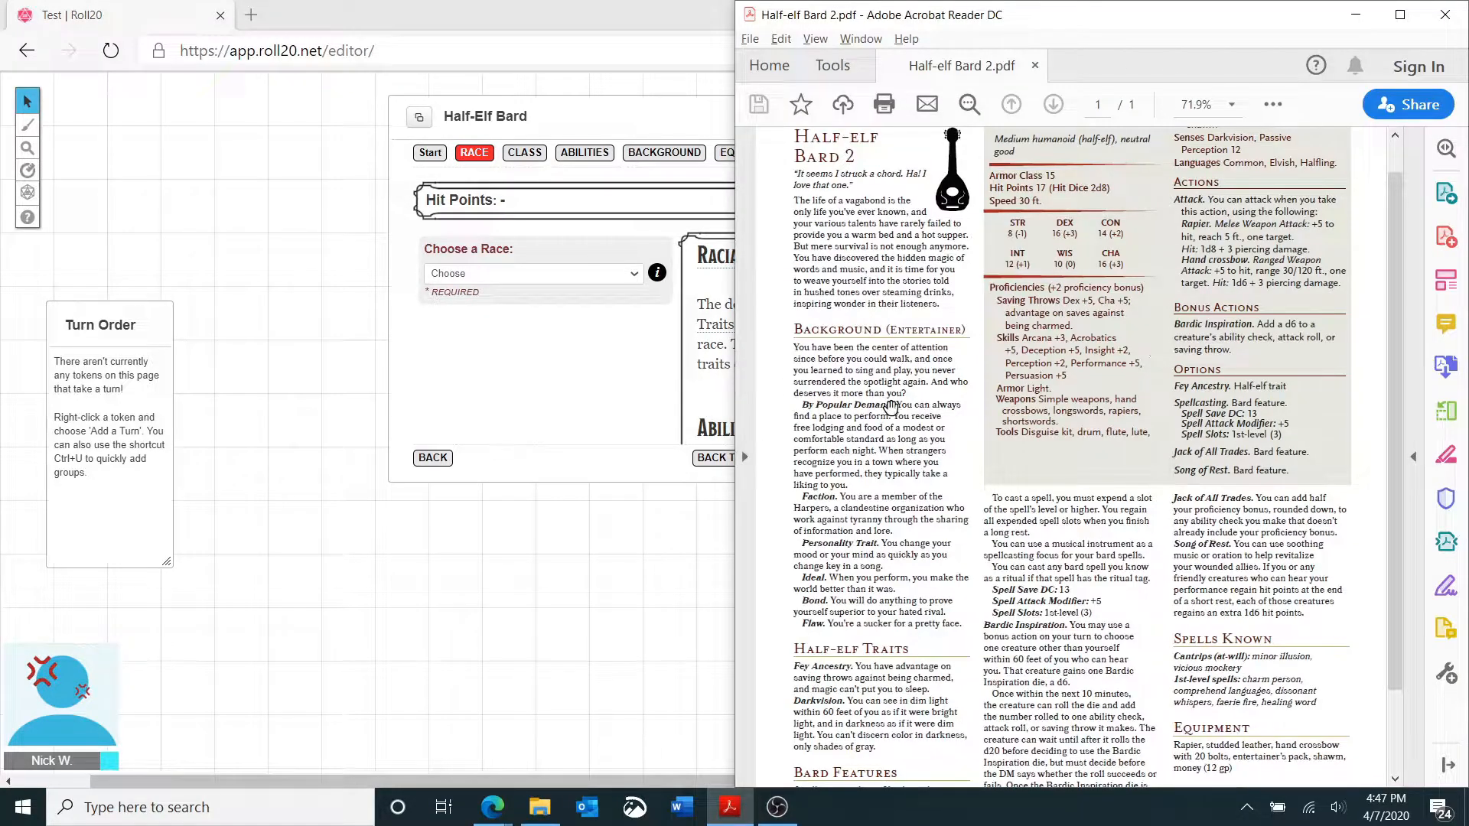
scroll(919, 388, "up", 1)
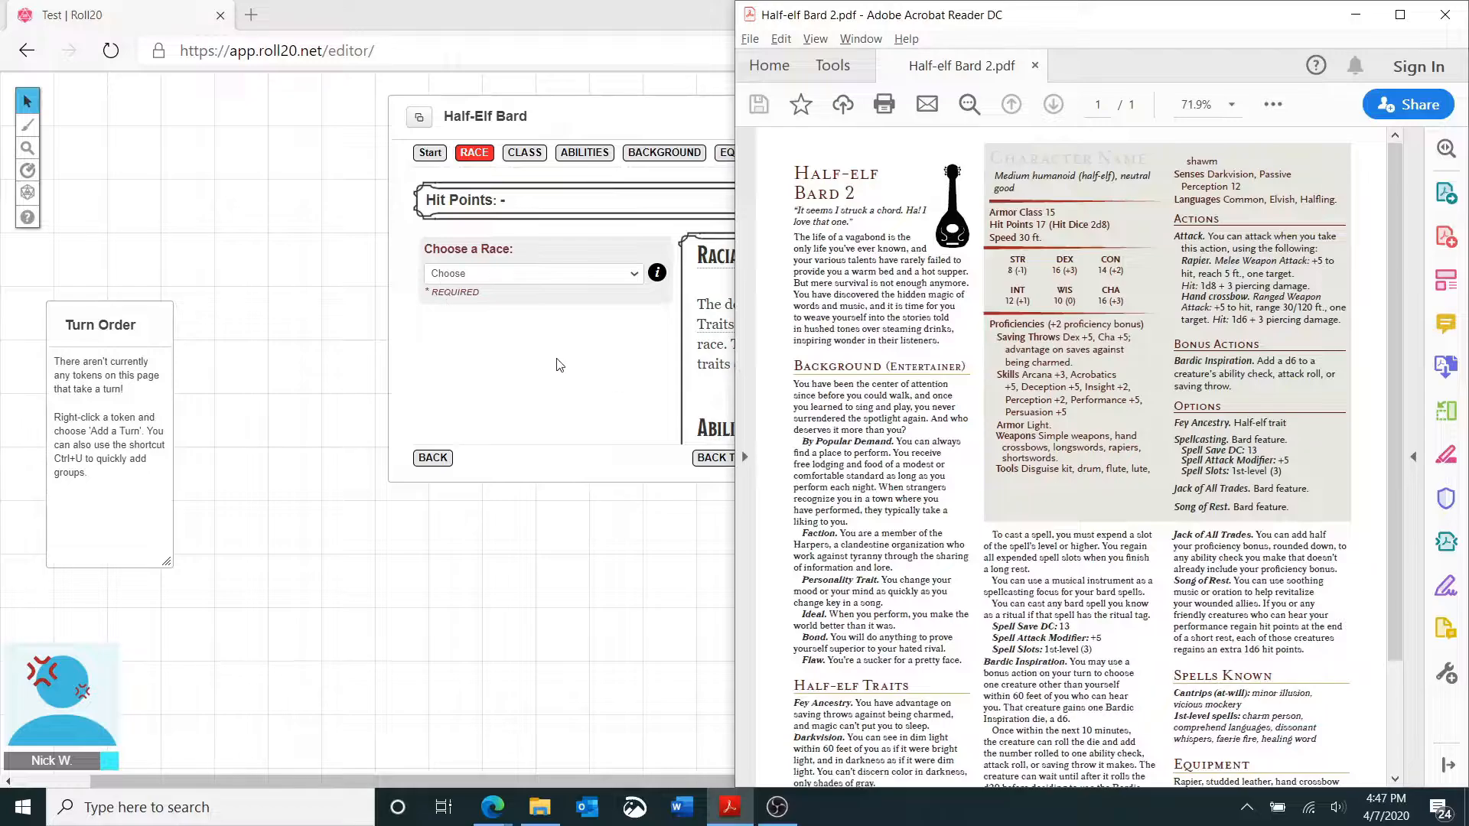
left_click(485, 229)
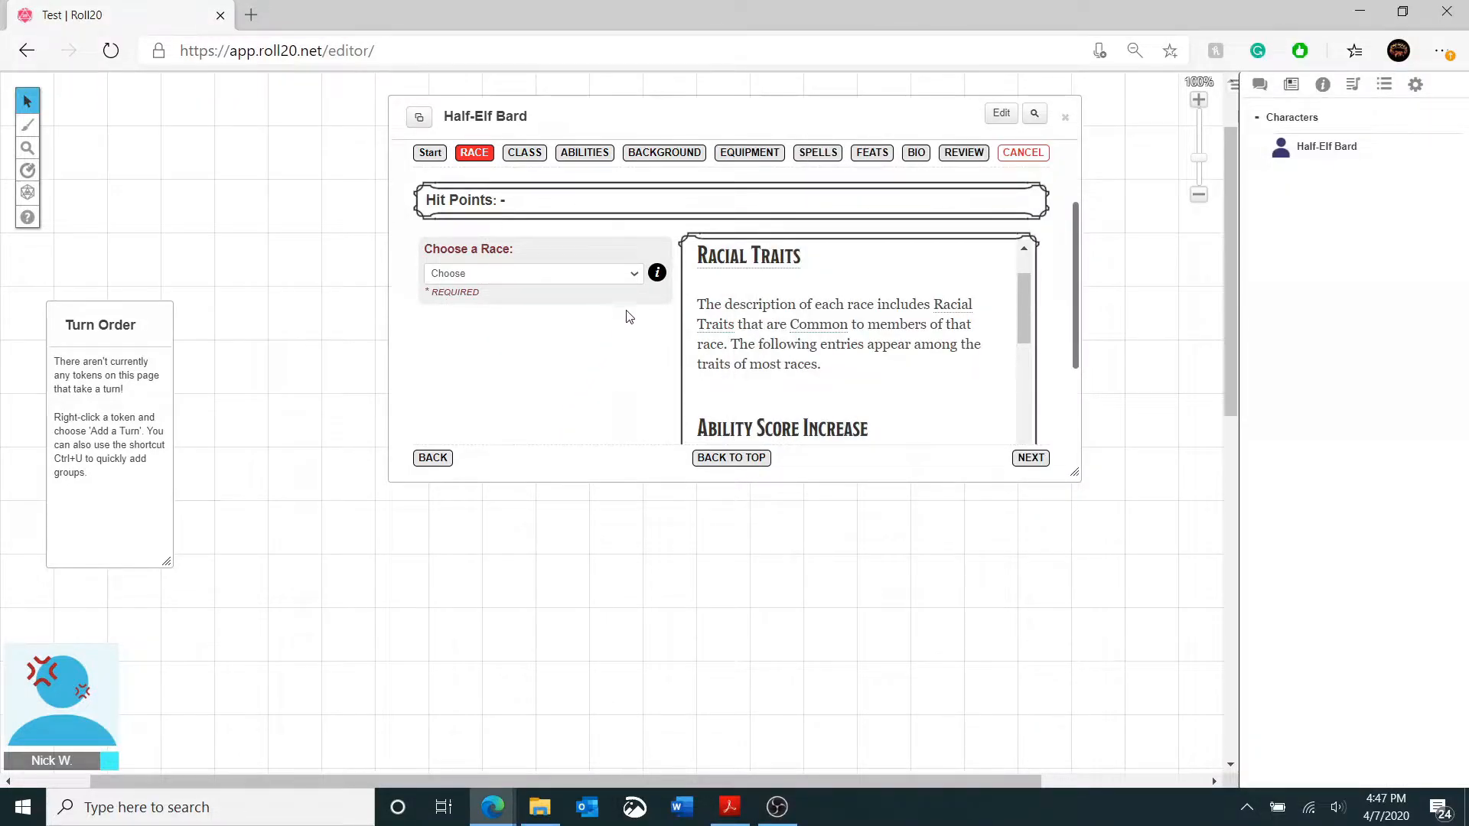
left_click(634, 276)
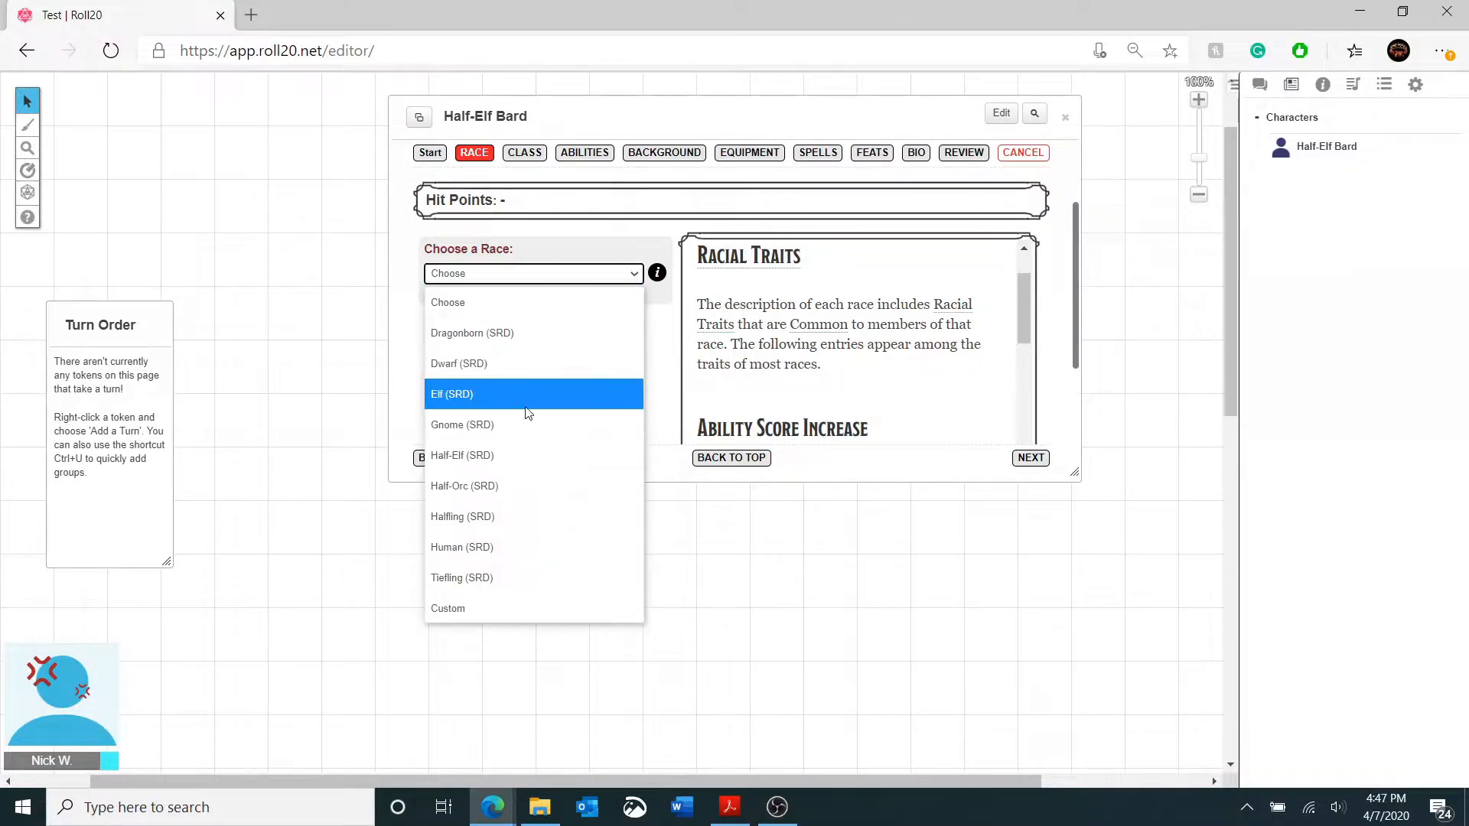
left_click(499, 458)
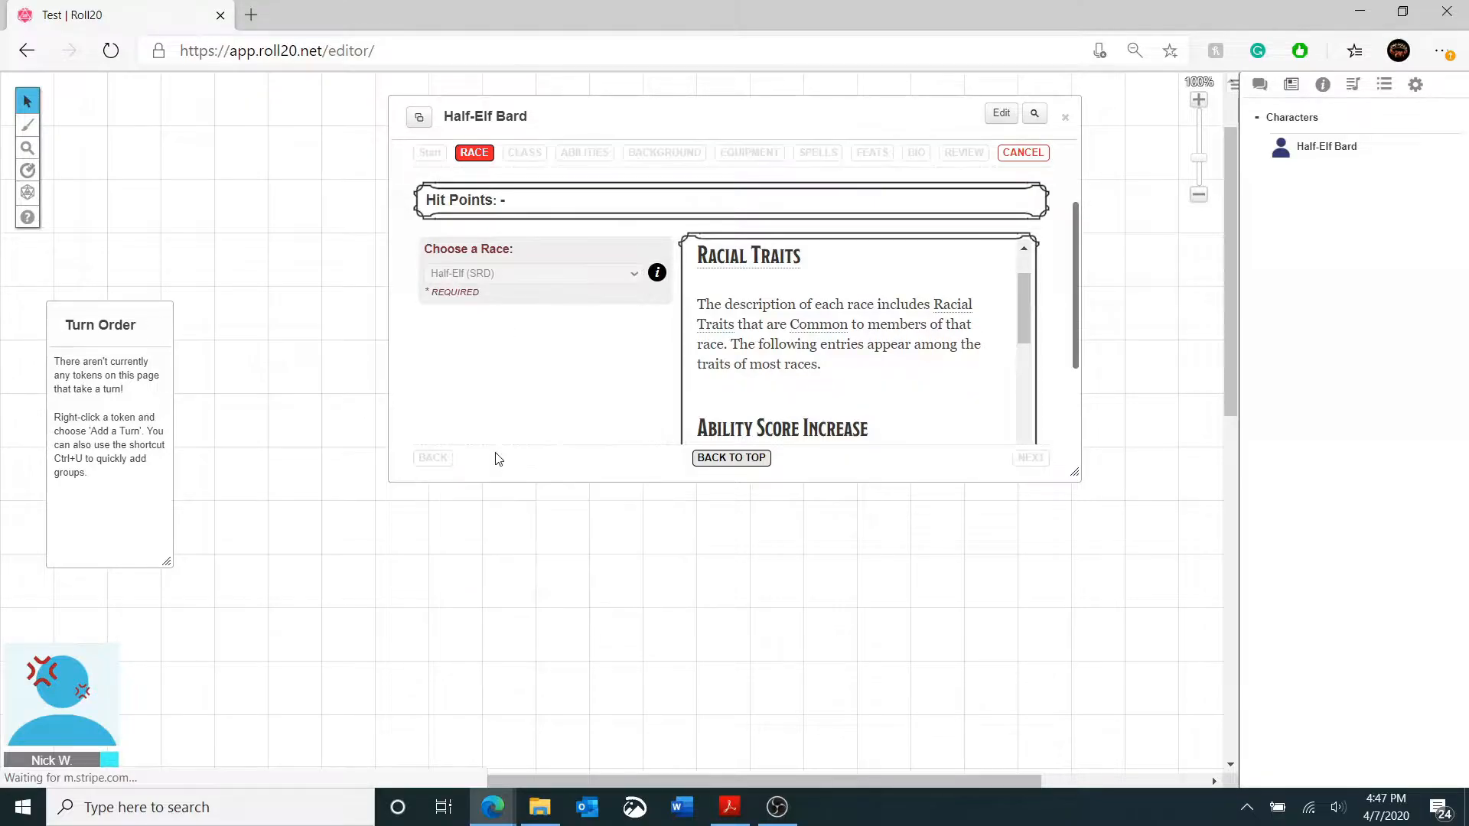
- Review the Half-Elf race options, including ability score increase, alignment, size, speed and skill proficiencies
scroll(544, 315, "down", 5)
scroll(544, 315, "up", 3)
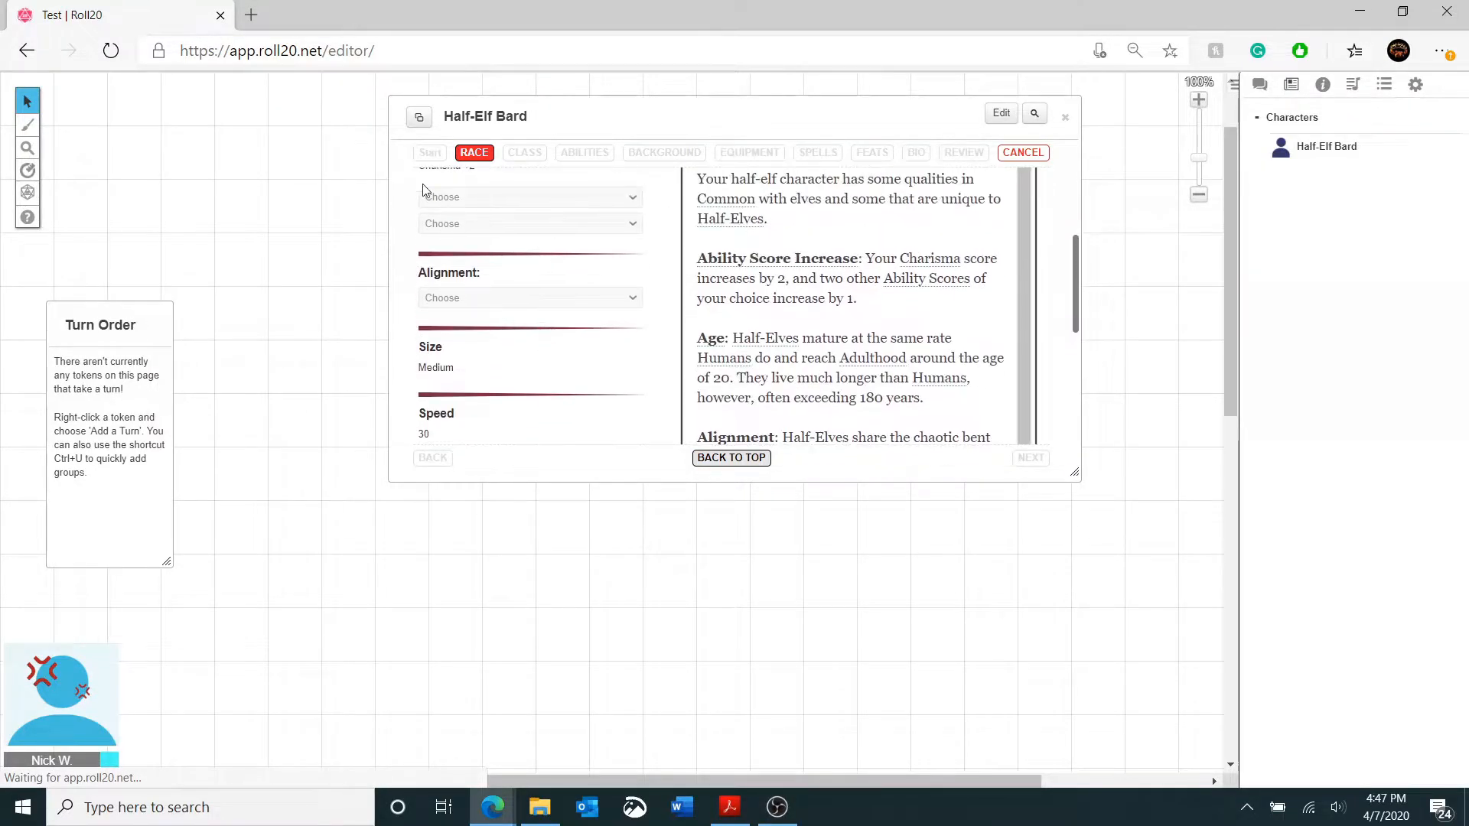
scroll(452, 242, "up", 2)
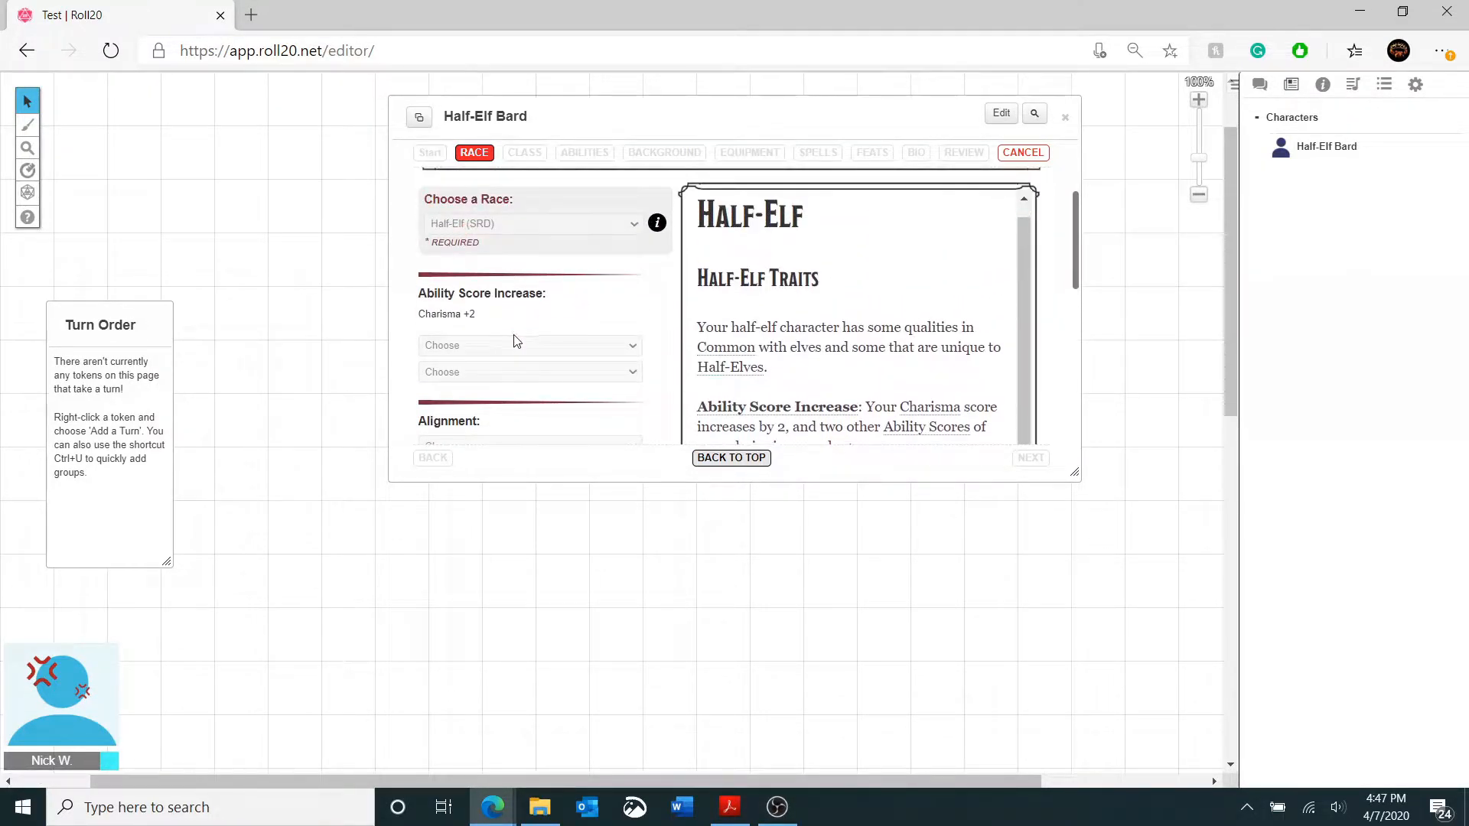
scroll(534, 390, "down", 4)
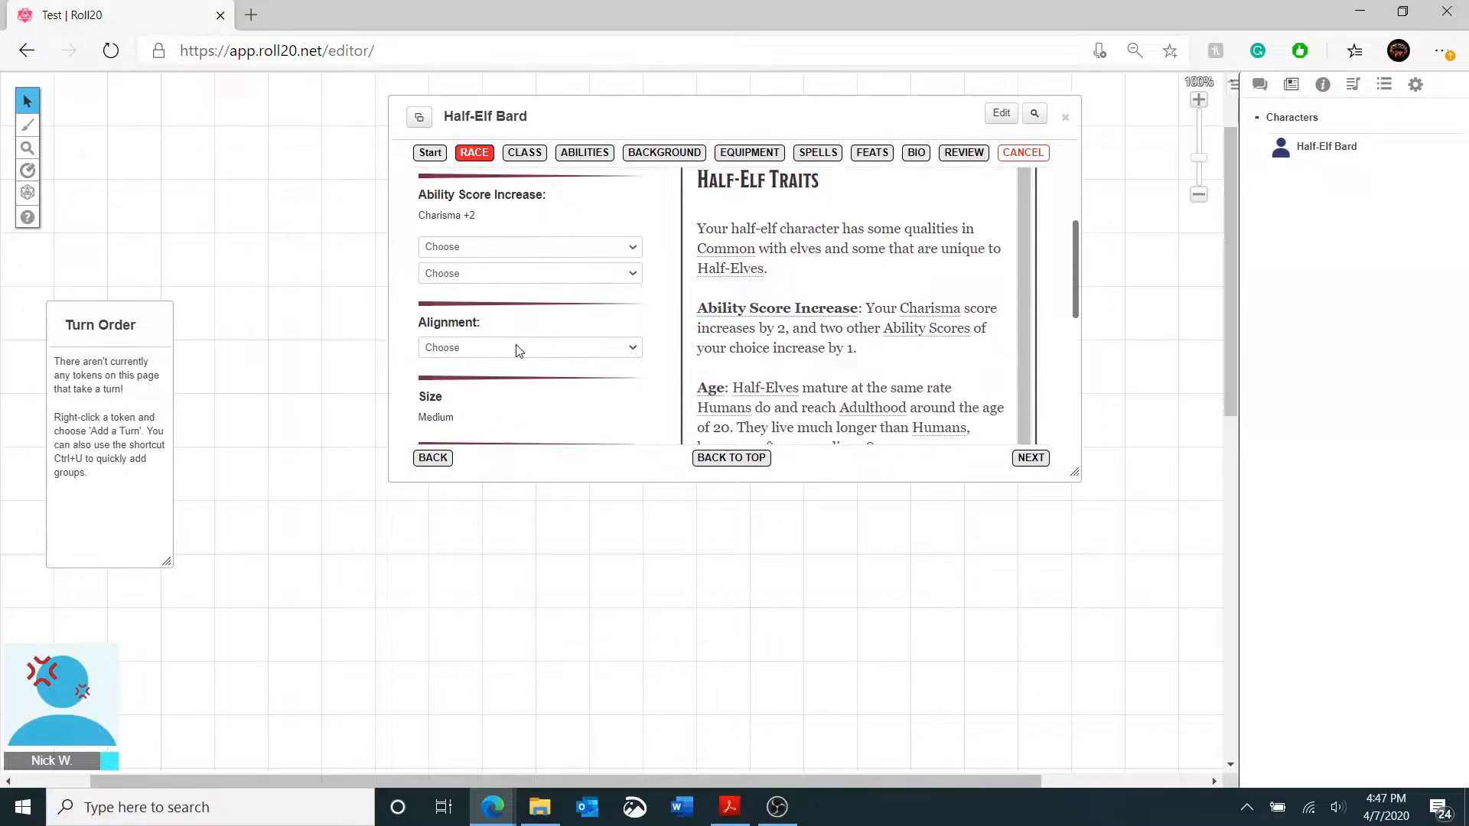
scroll(534, 413, "up", 4)
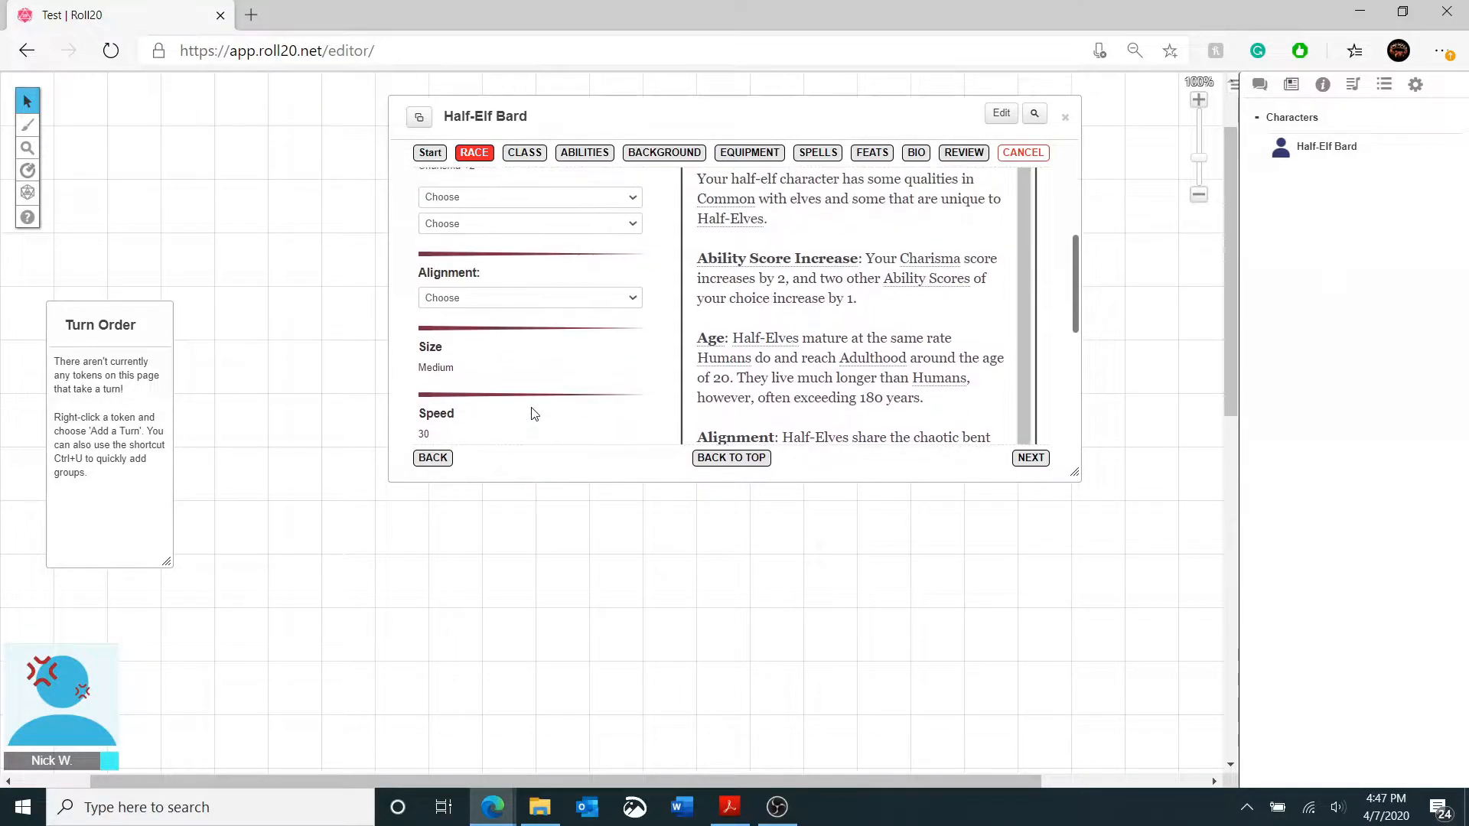
scroll(524, 342, "down", 1)
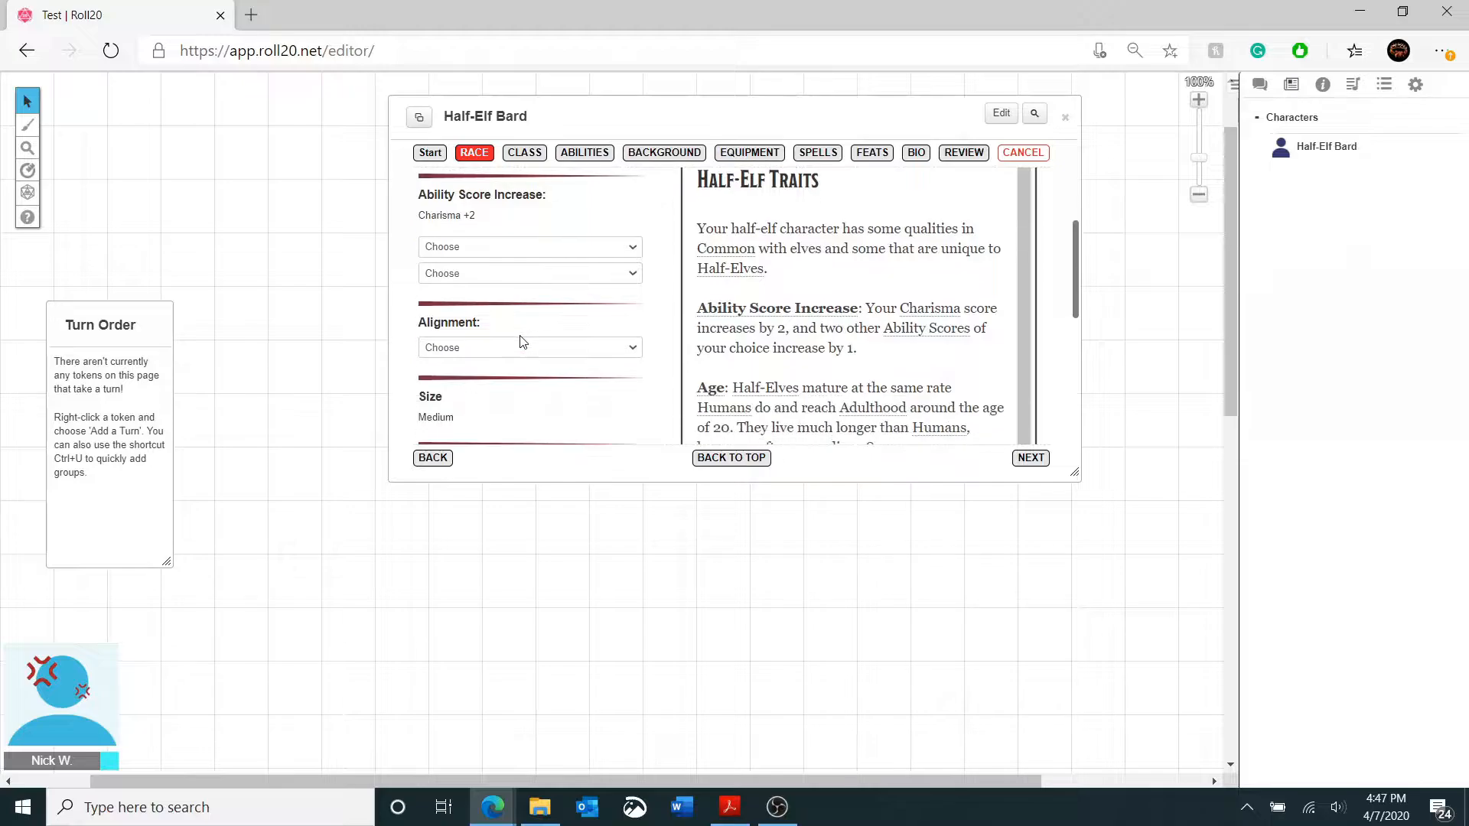
scroll(523, 329, "down", 2)
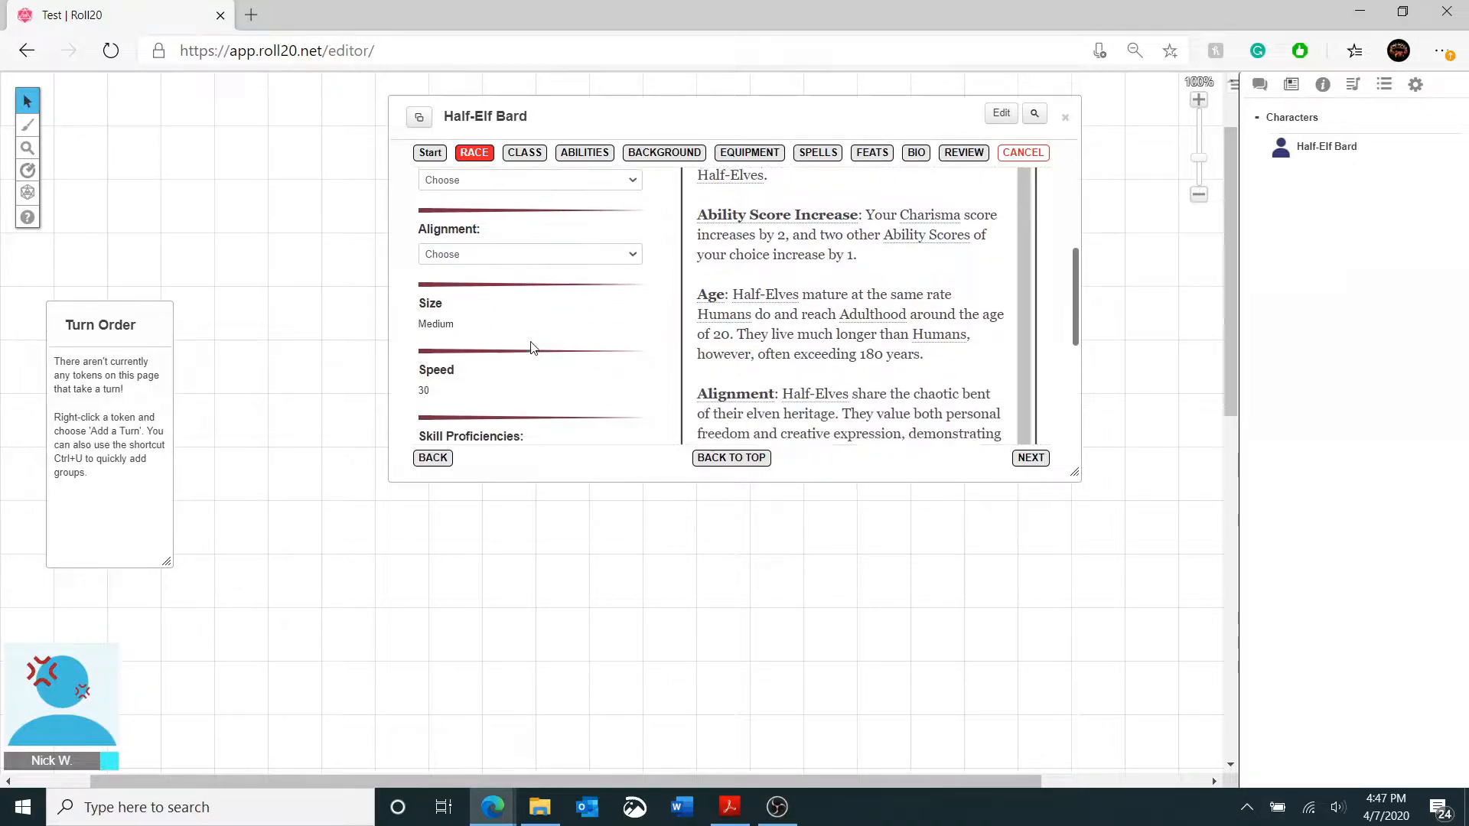
scroll(533, 347, "up", 3)
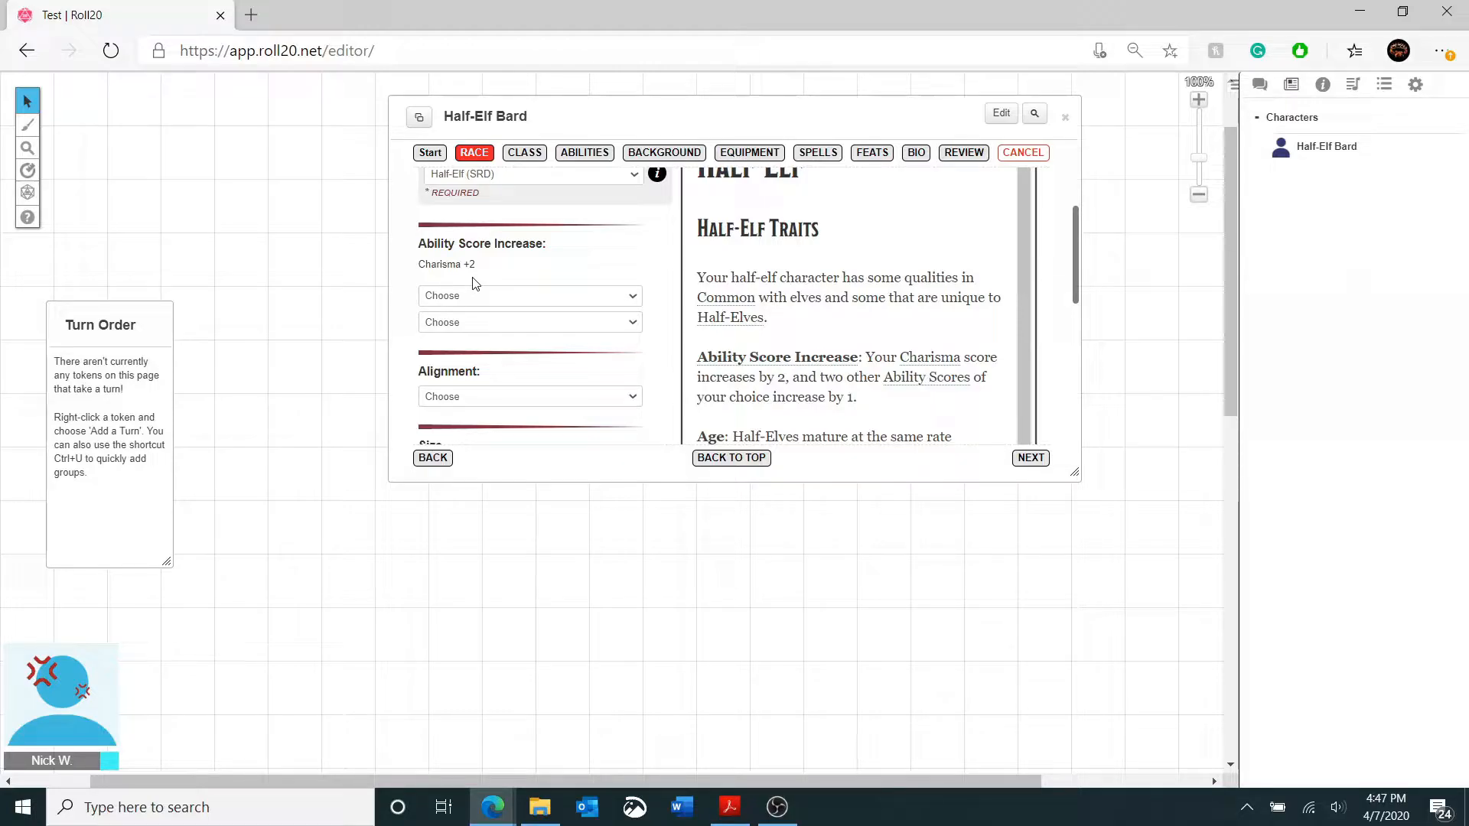
- Check the ability scores in Half-elf Bard 2.pdf and choose Strength and Dexterity as the two additional ability score increases
key("alt+Tab")
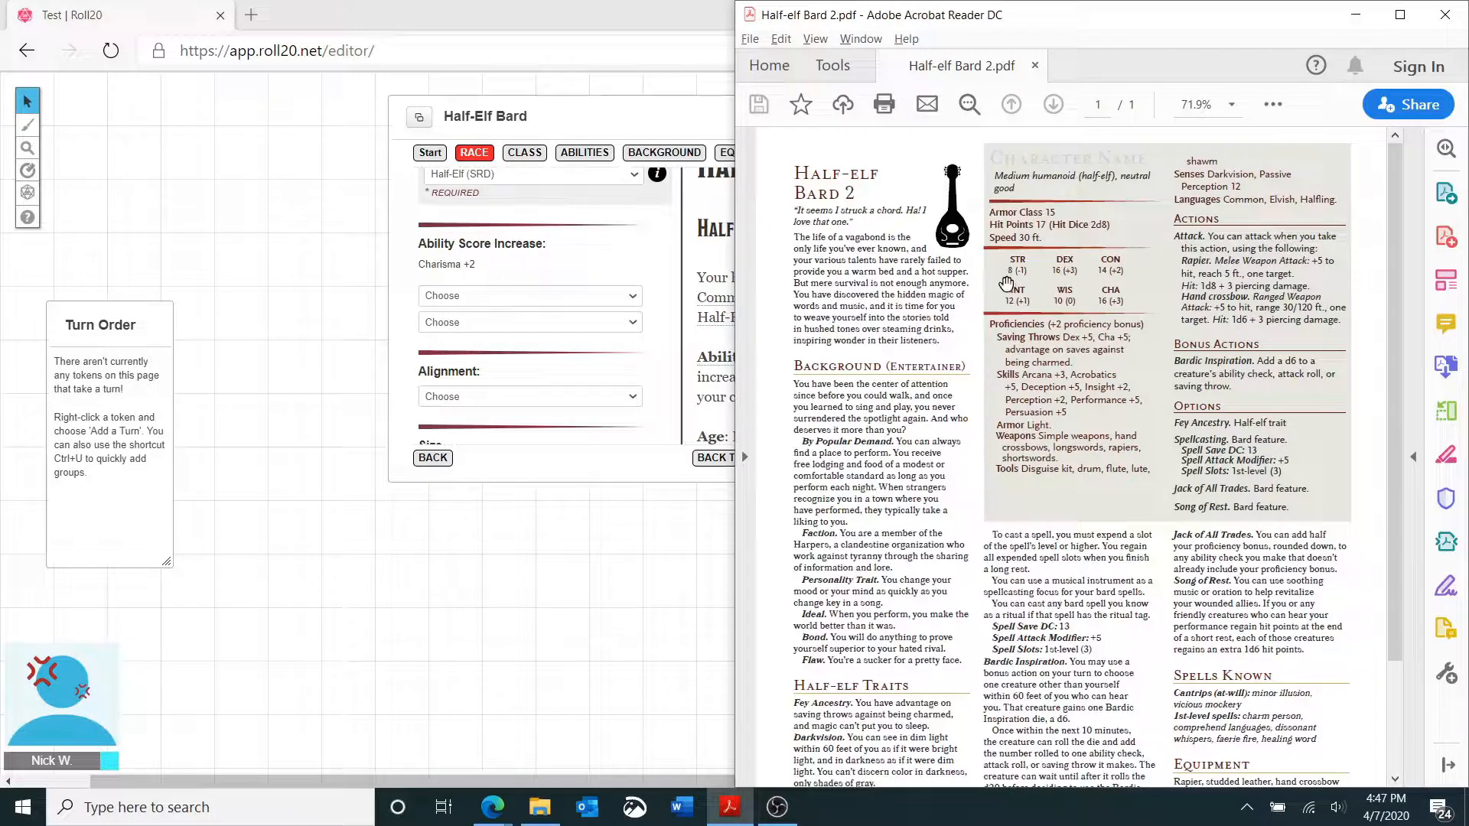
left_click(582, 277)
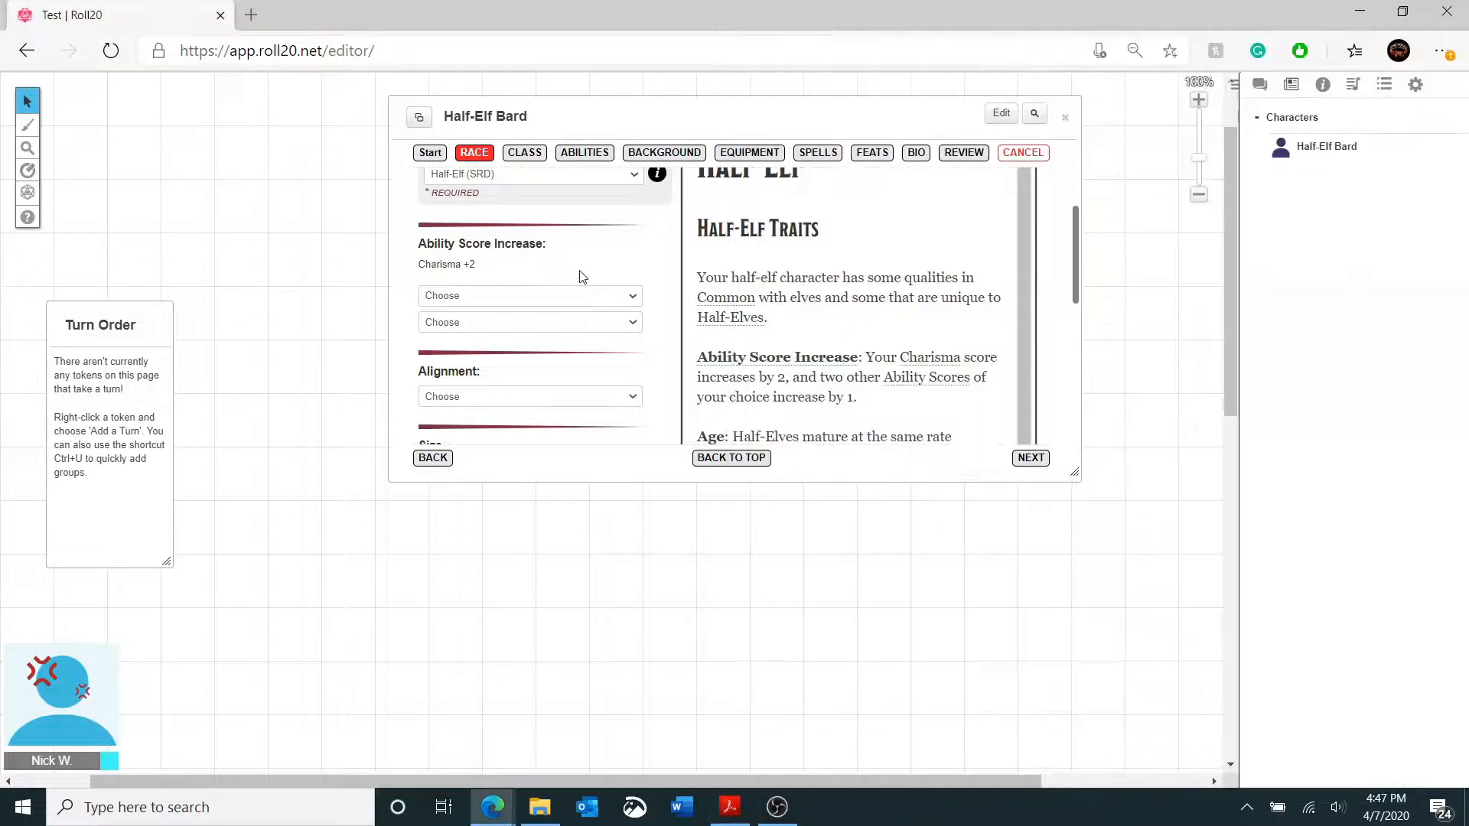
left_click(510, 302)
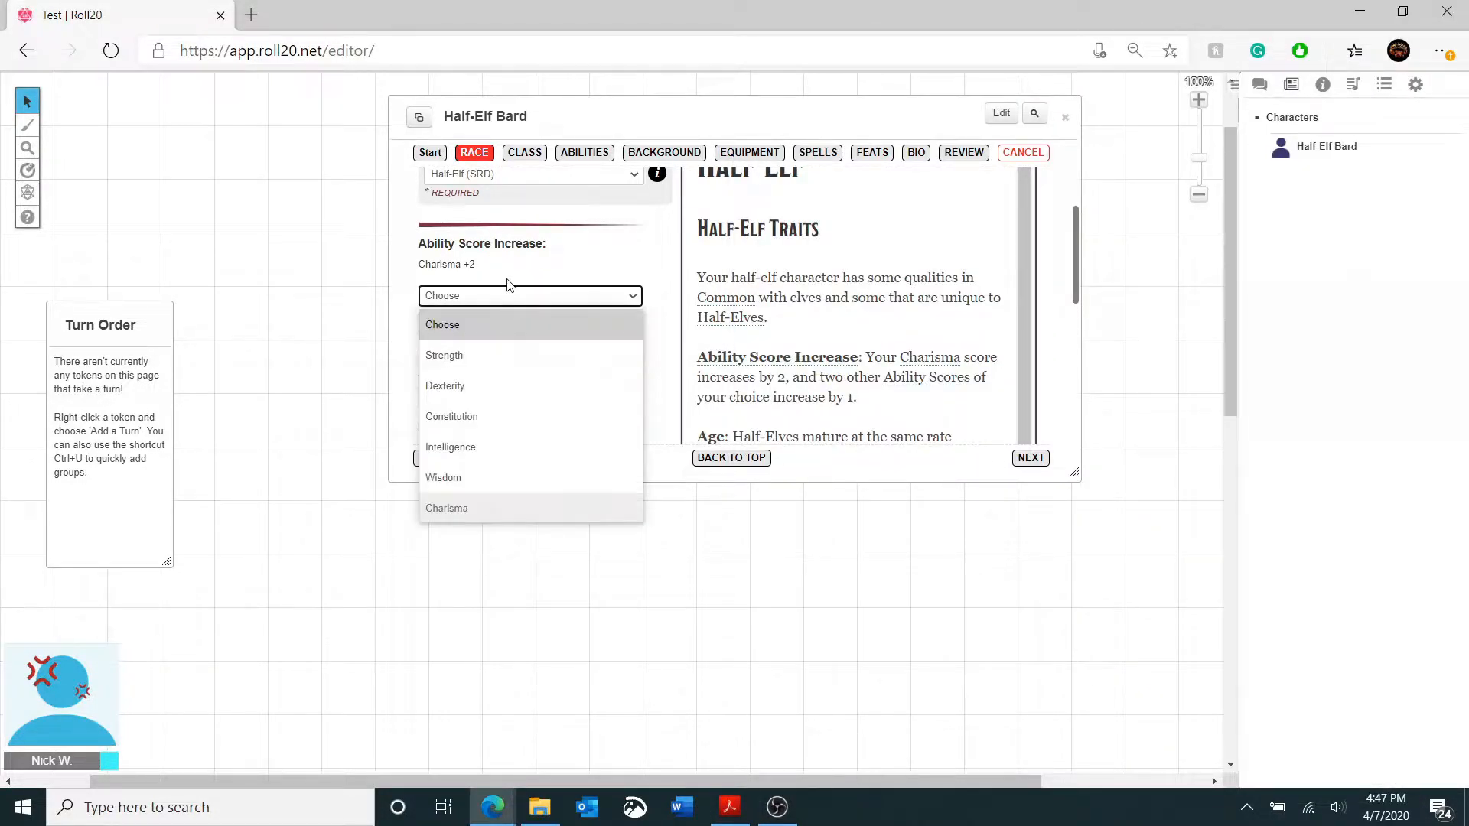
left_click(513, 352)
left_click(496, 329)
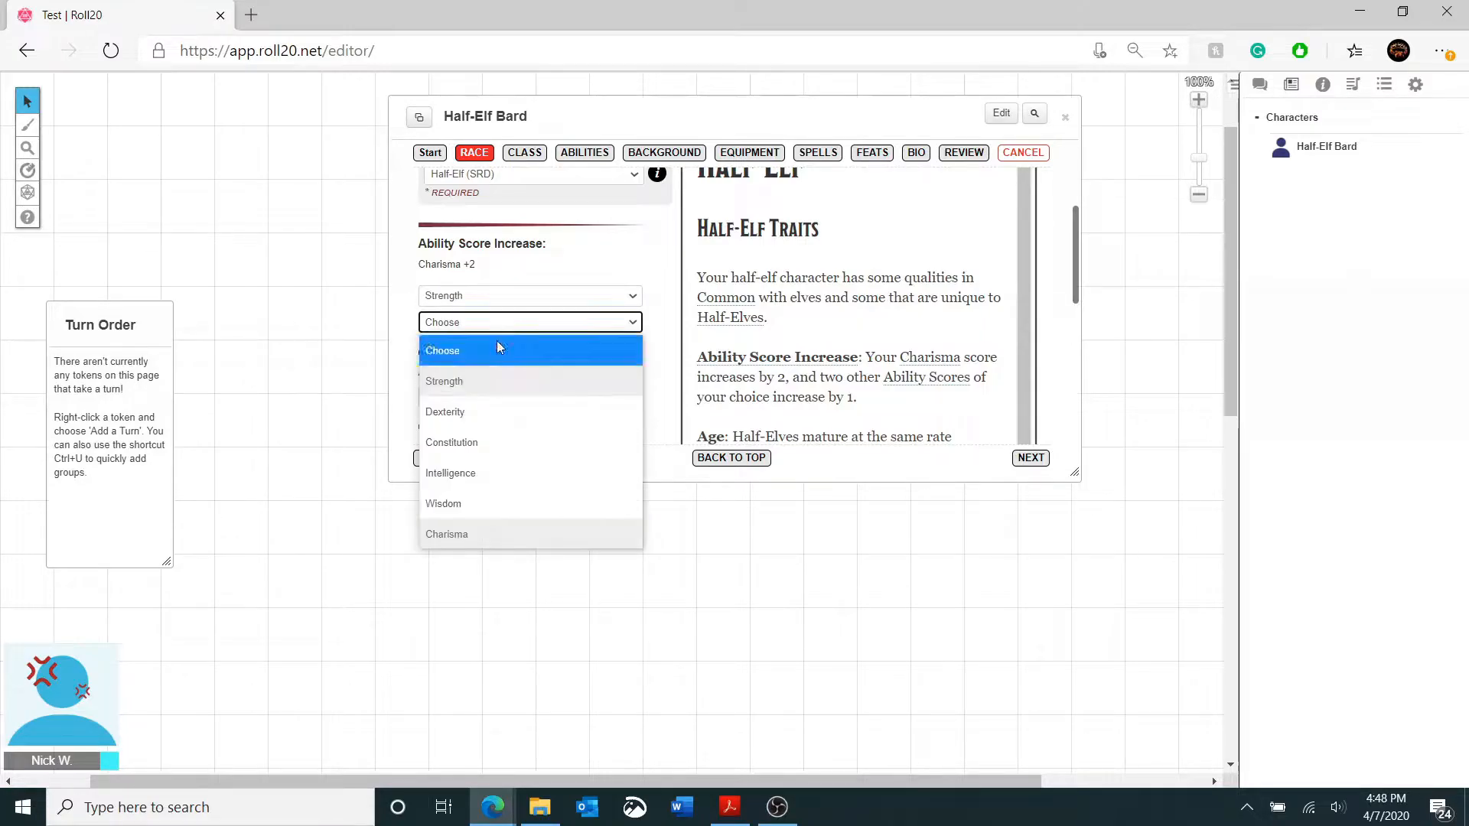
left_click(505, 411)
key("shift+Tab")
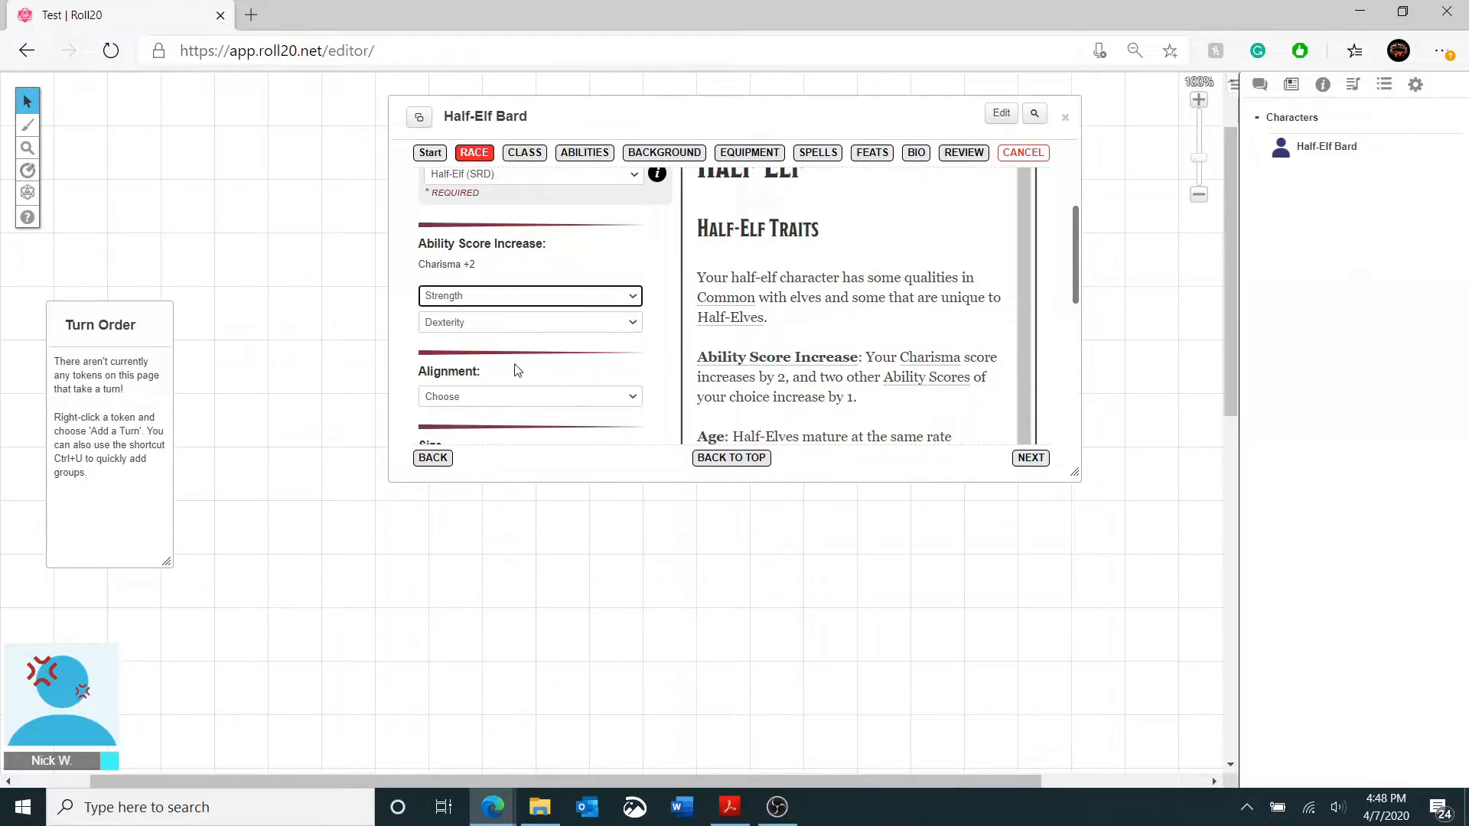
- Look up the alignment in Half-elf Bard 2.pdf and set the character's alignment to Neutral Good
scroll(557, 322, "down", 1)
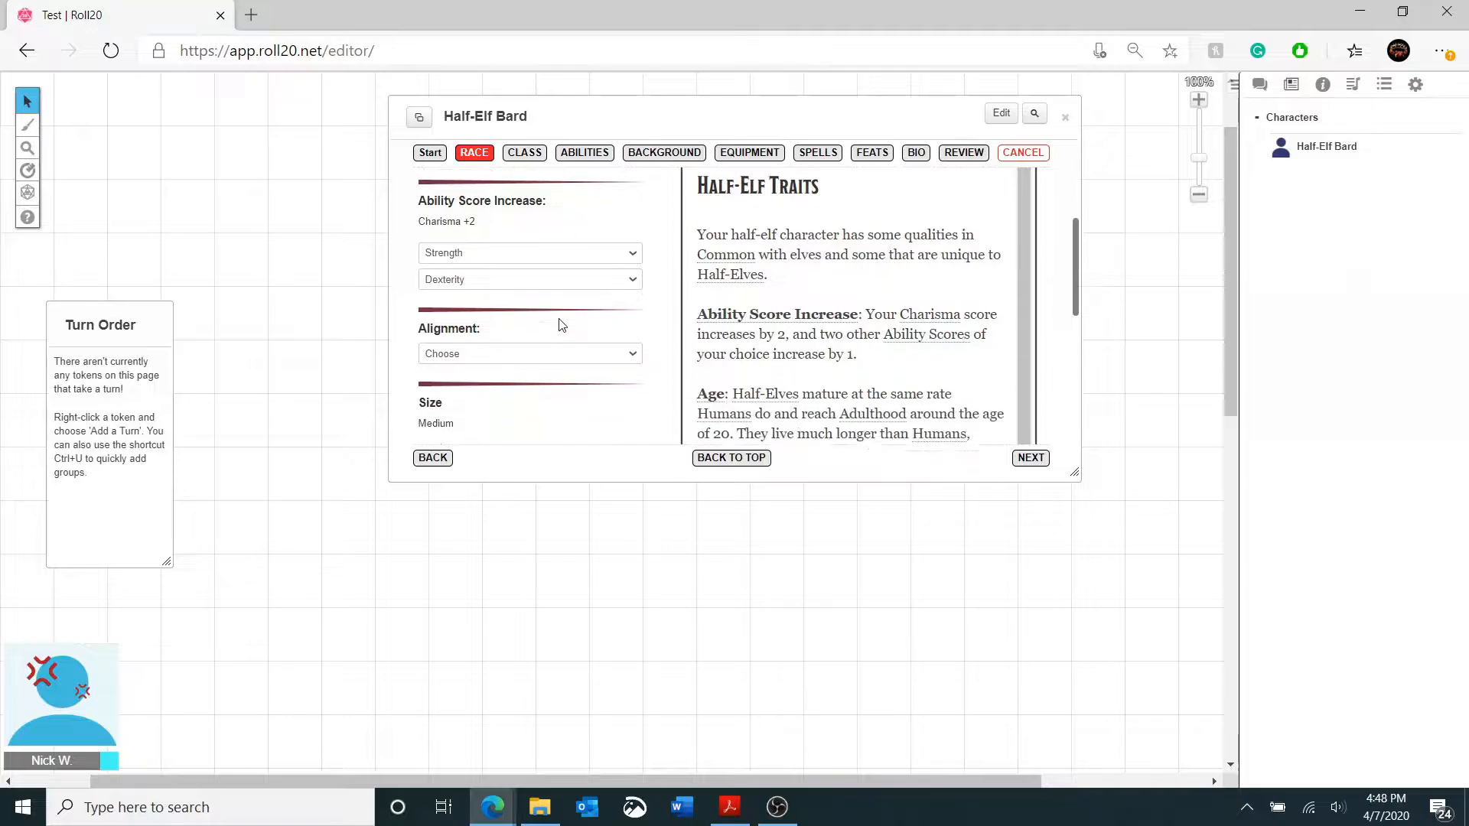
key("alt+Tab")
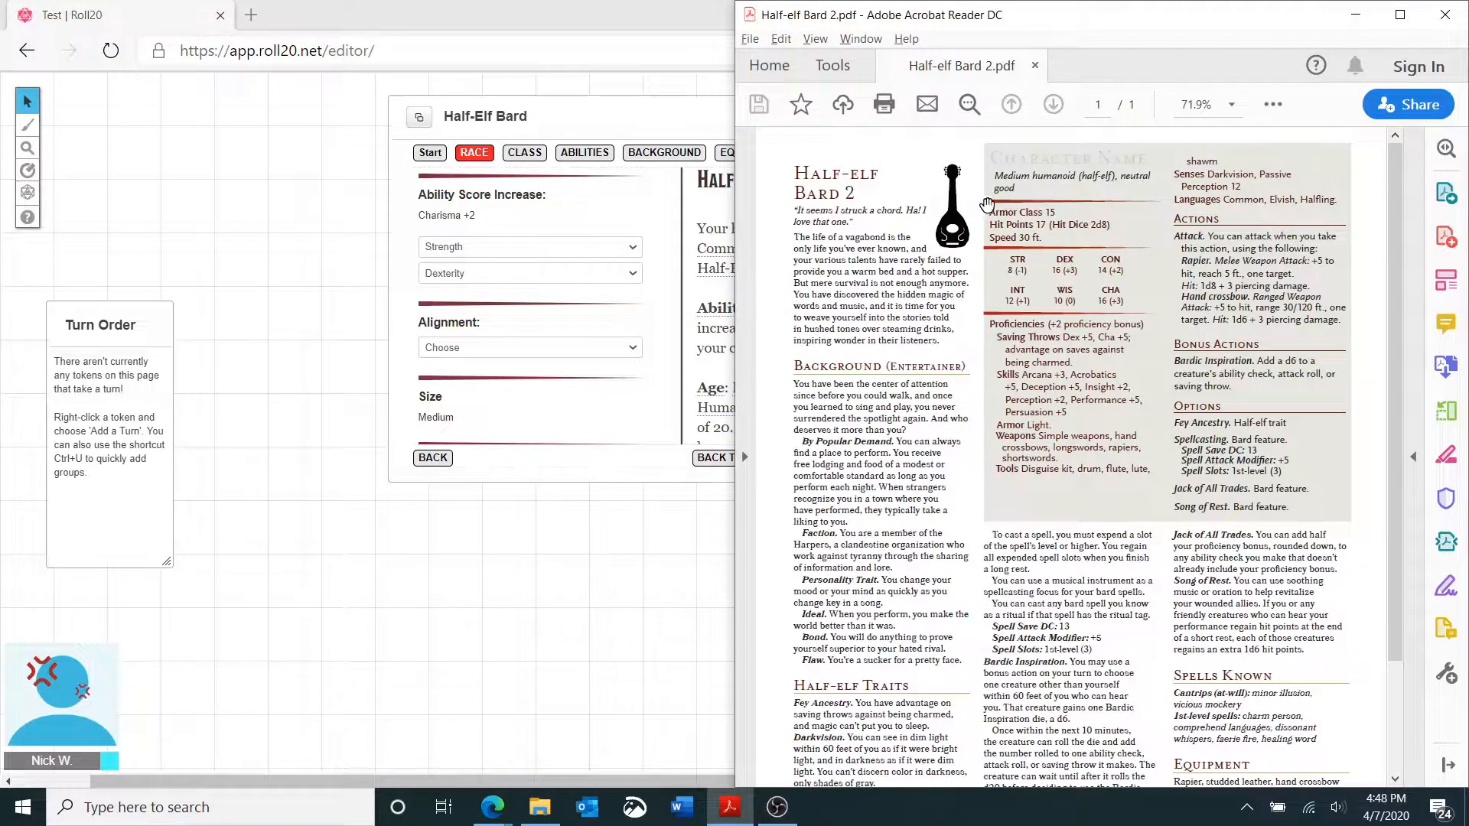
left_click(548, 350)
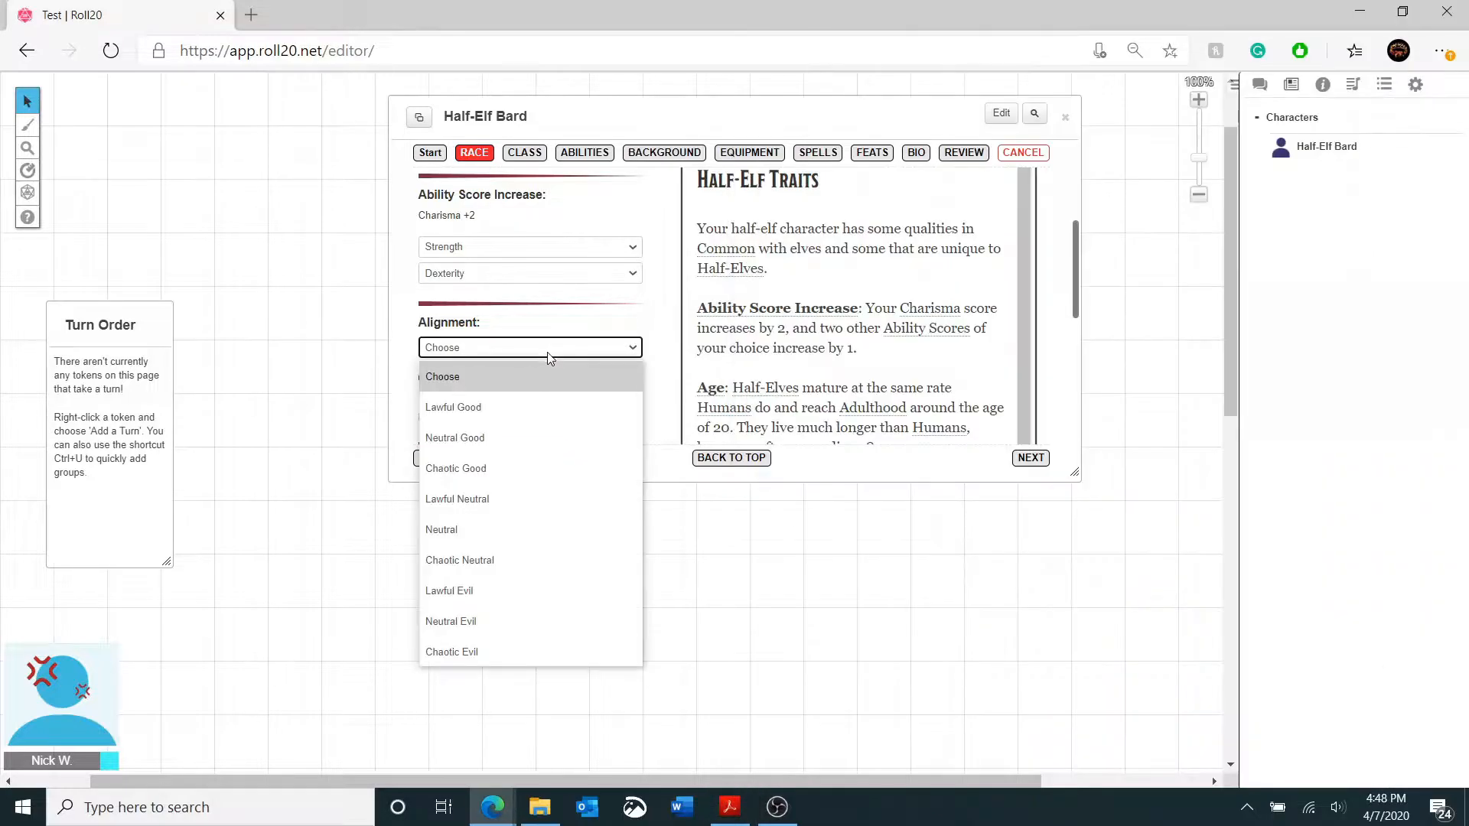
left_click(502, 442)
- Check the skills in Half-elf Bard 2.pdf and choose Acrobatics (SRD) and Arcana (SRD) as the racial skill proficiencies
scroll(610, 380, "down", 4)
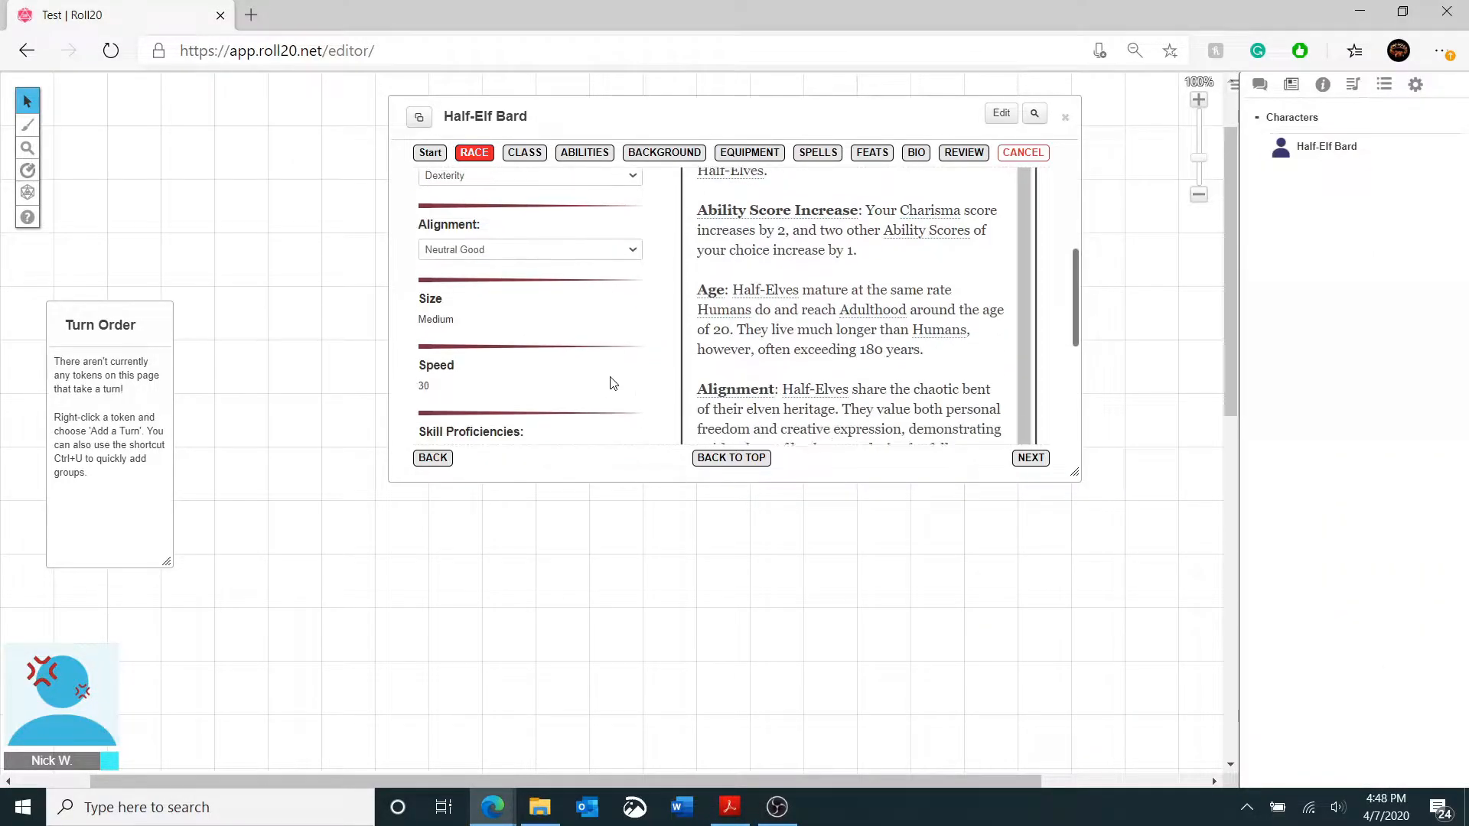
scroll(551, 275, "down", 2)
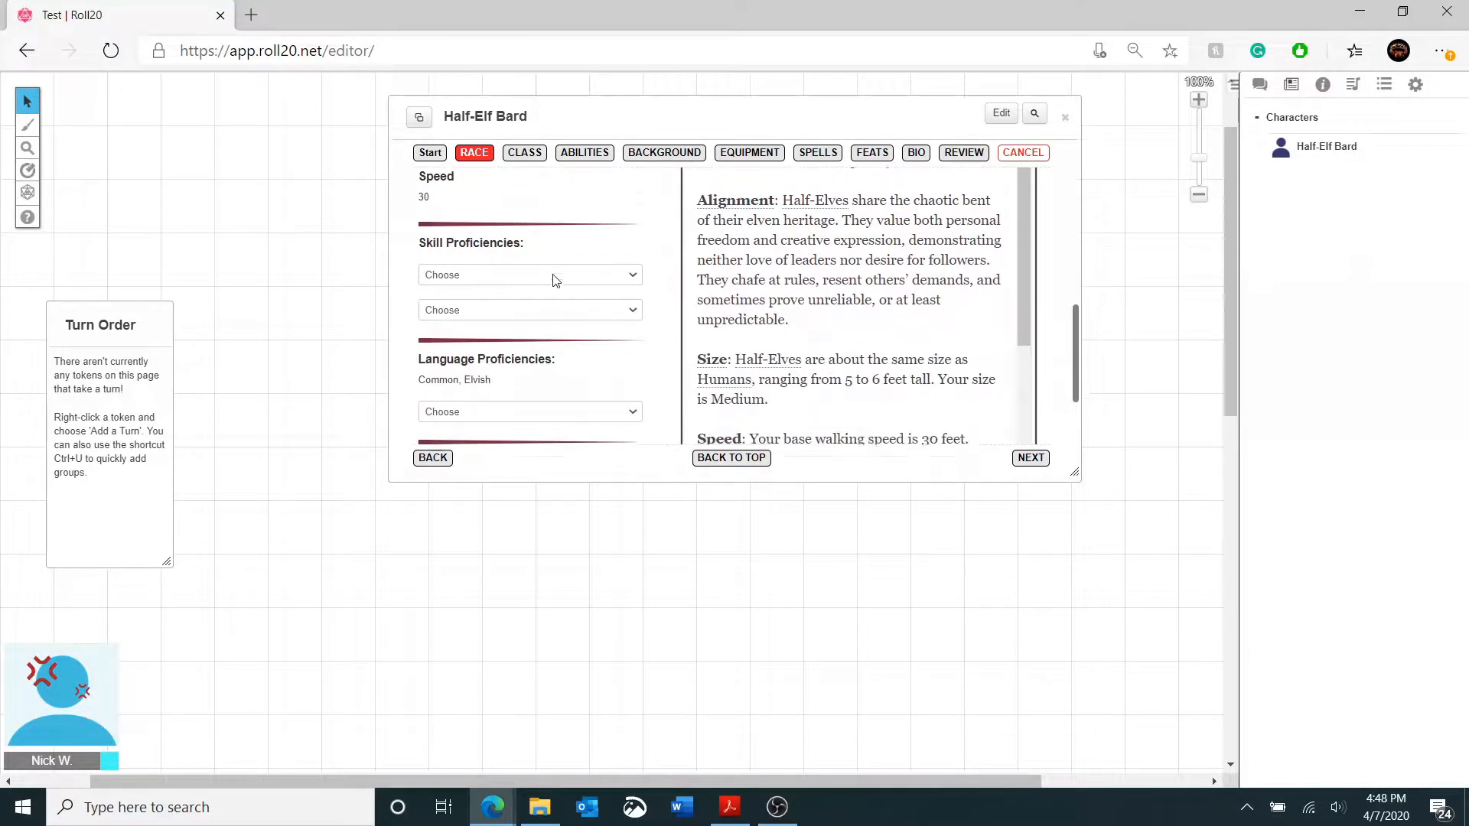
key("alt+Tab")
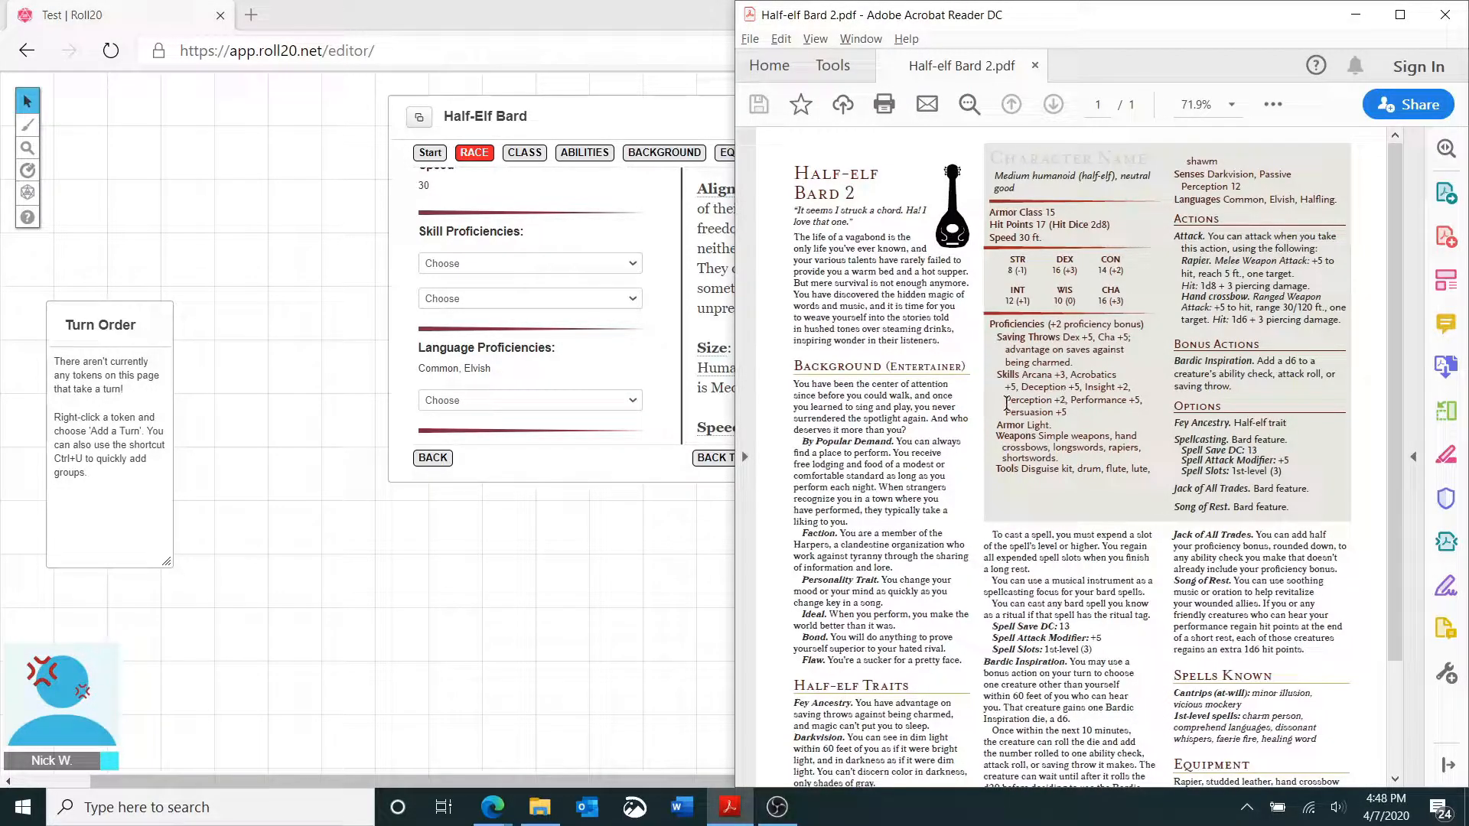
left_click(444, 268)
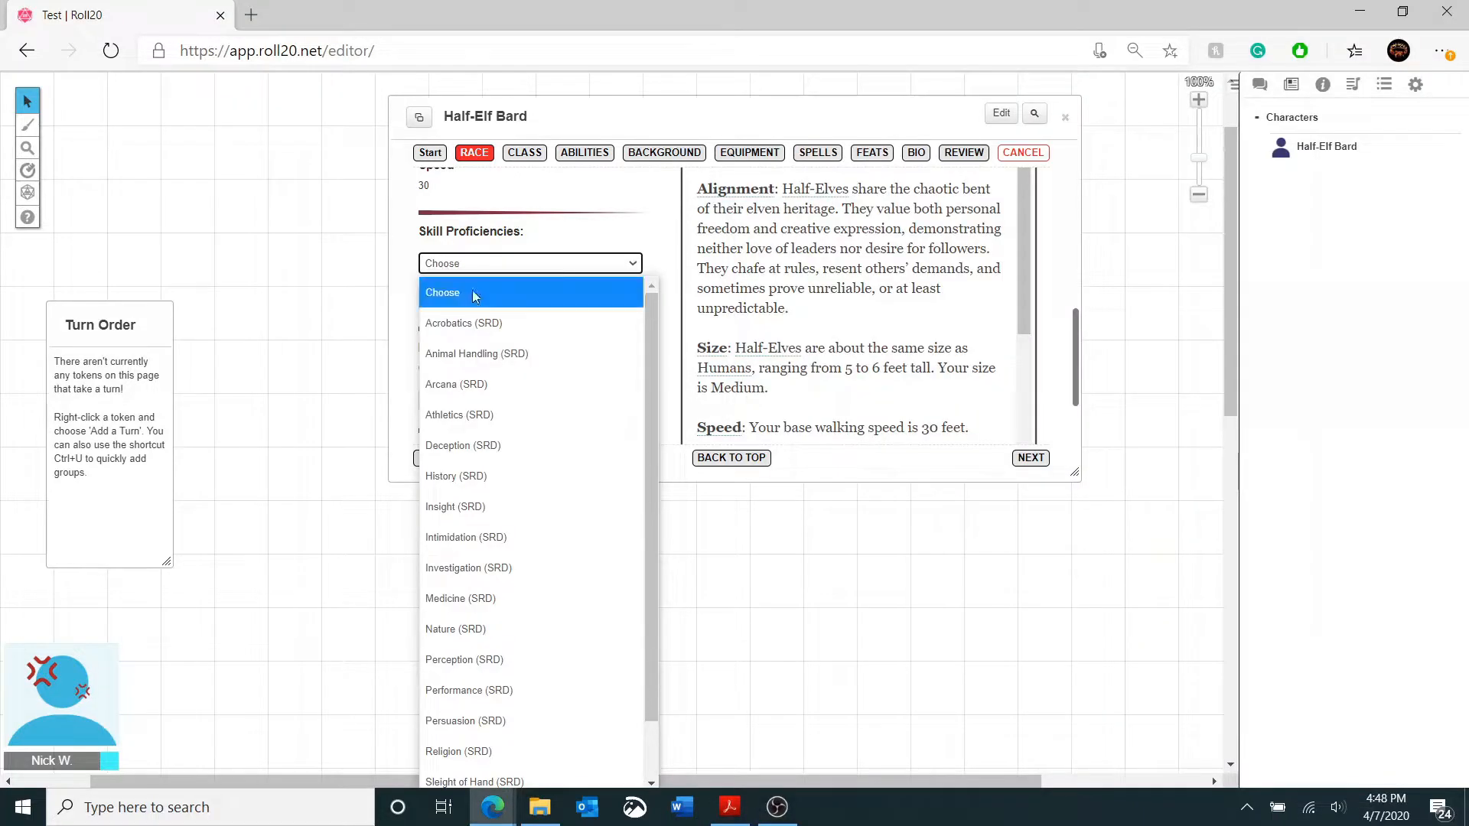
left_click(526, 331)
left_click(503, 299)
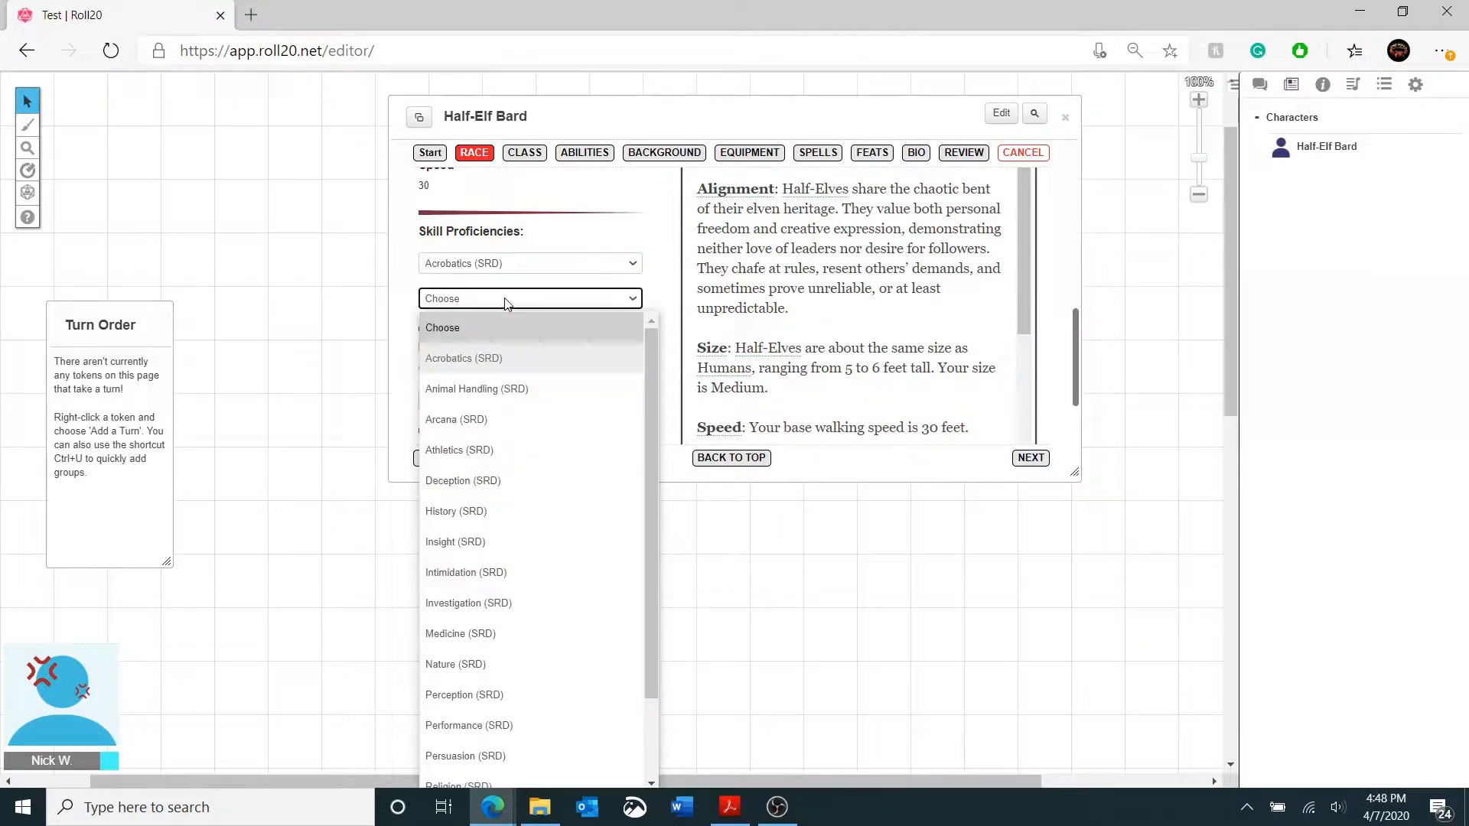
left_click(499, 417)
- Check the languages in Half-elf Bard 2.pdf and choose Halfling (SRD) as the additional language proficiency
scroll(618, 372, "down", 1)
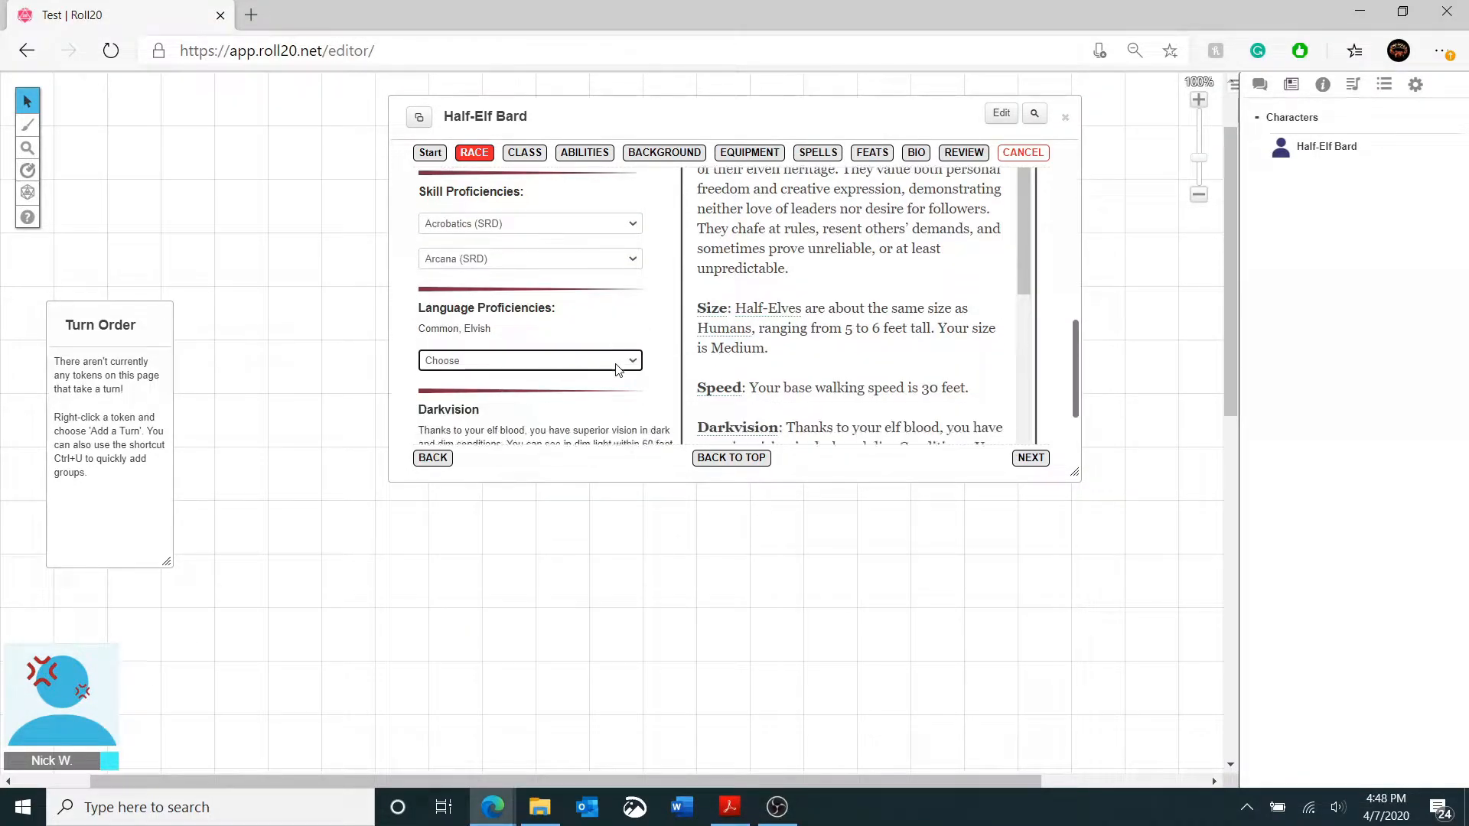
key("alt+Tab")
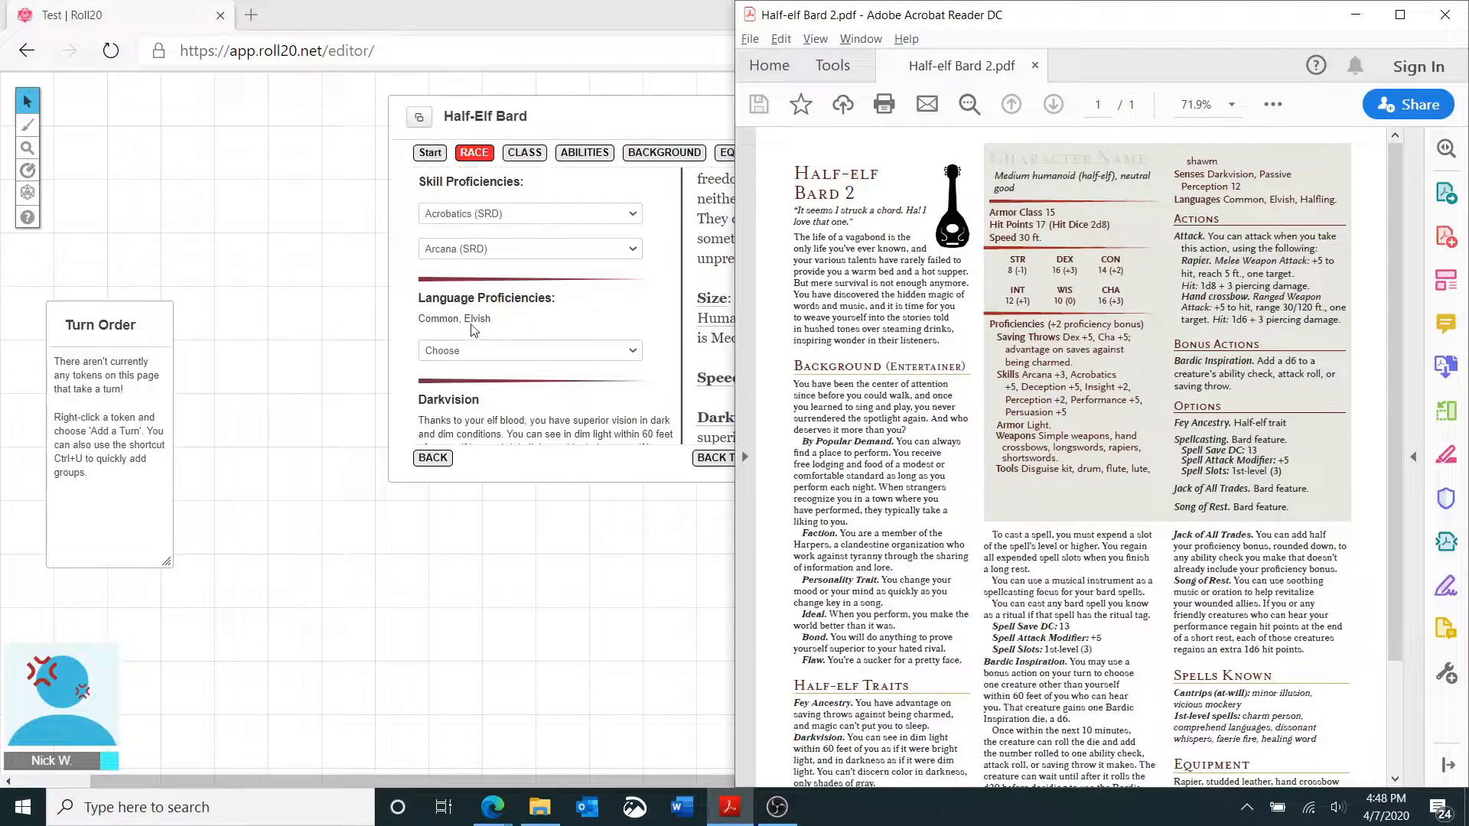
left_click(489, 349)
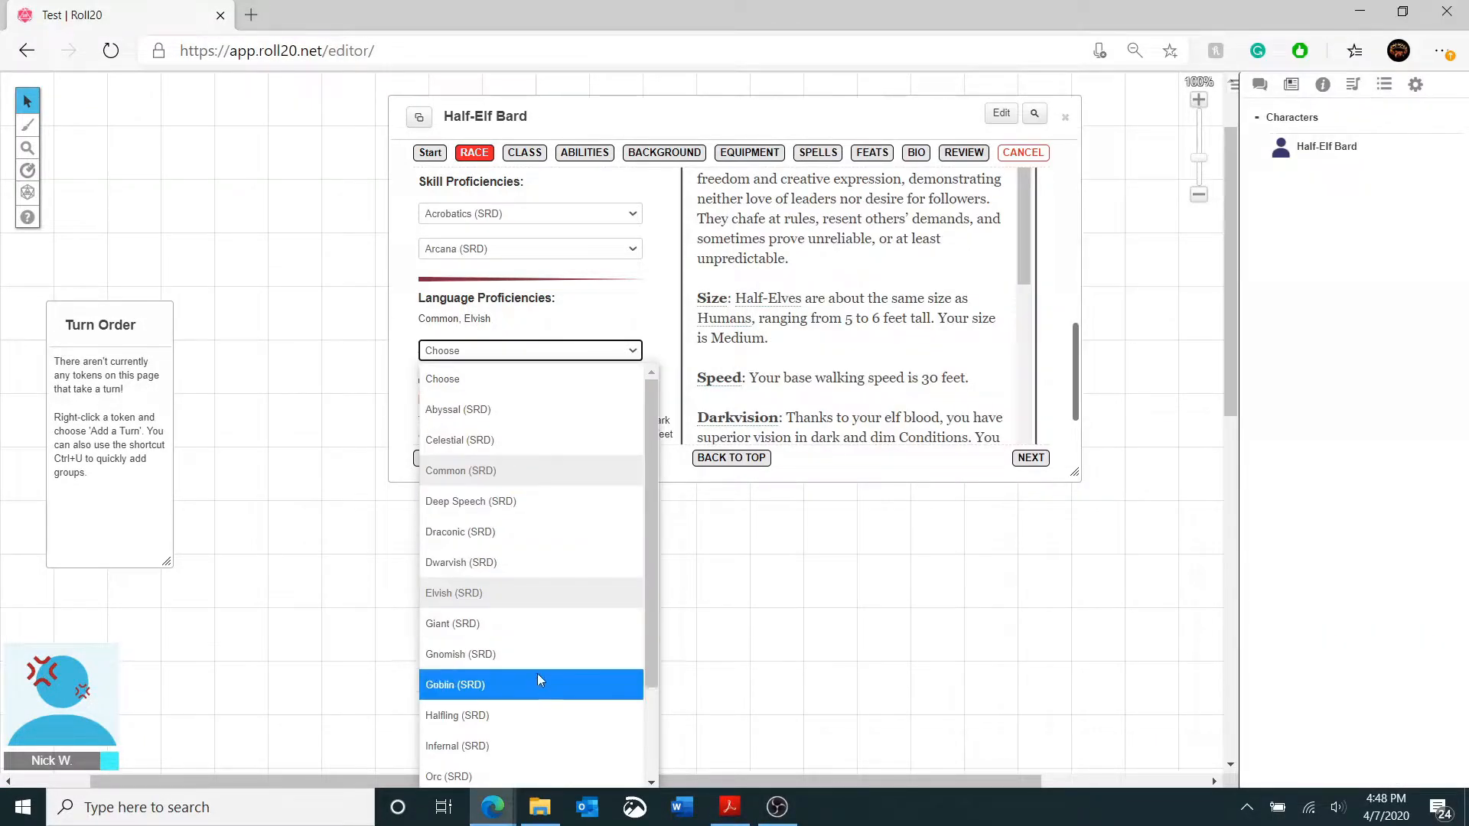
left_click(525, 721)
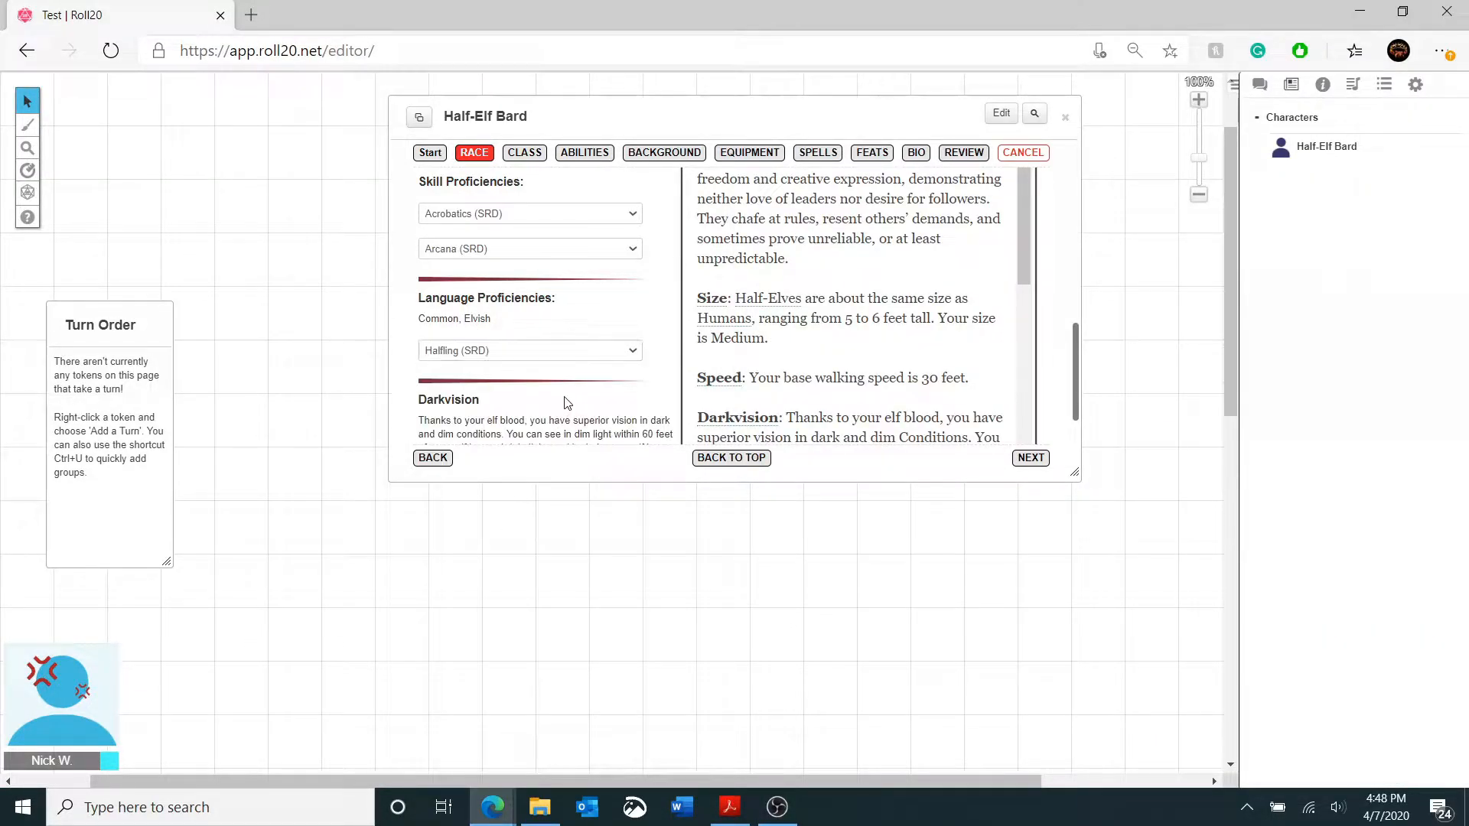
- Finish the race page after reviewing Darkvision and Fey Ancestry, and choose Bard (SRD) as the character's class
scroll(564, 404, "down", 3)
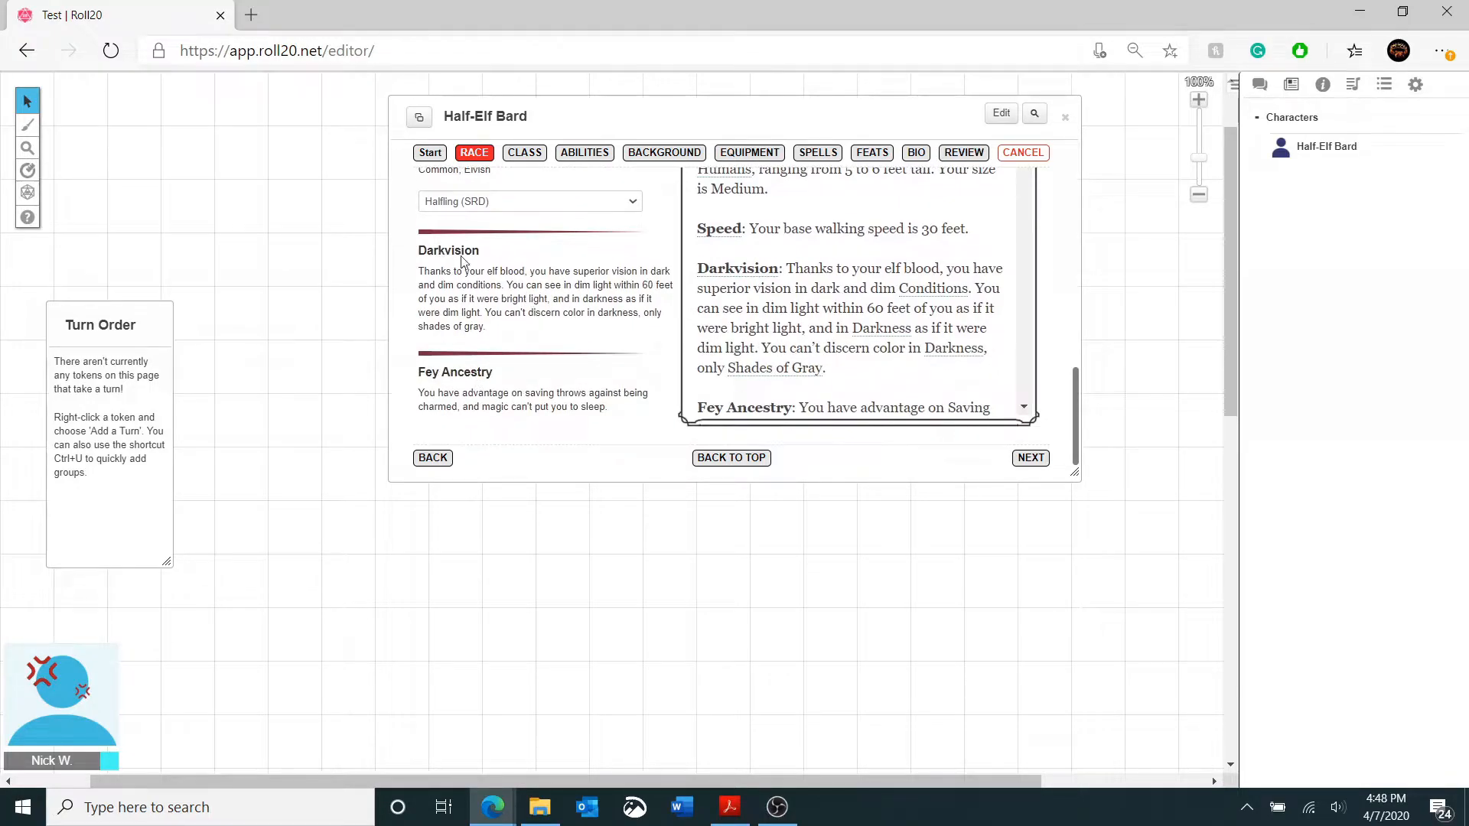
scroll(453, 260, "down", 1)
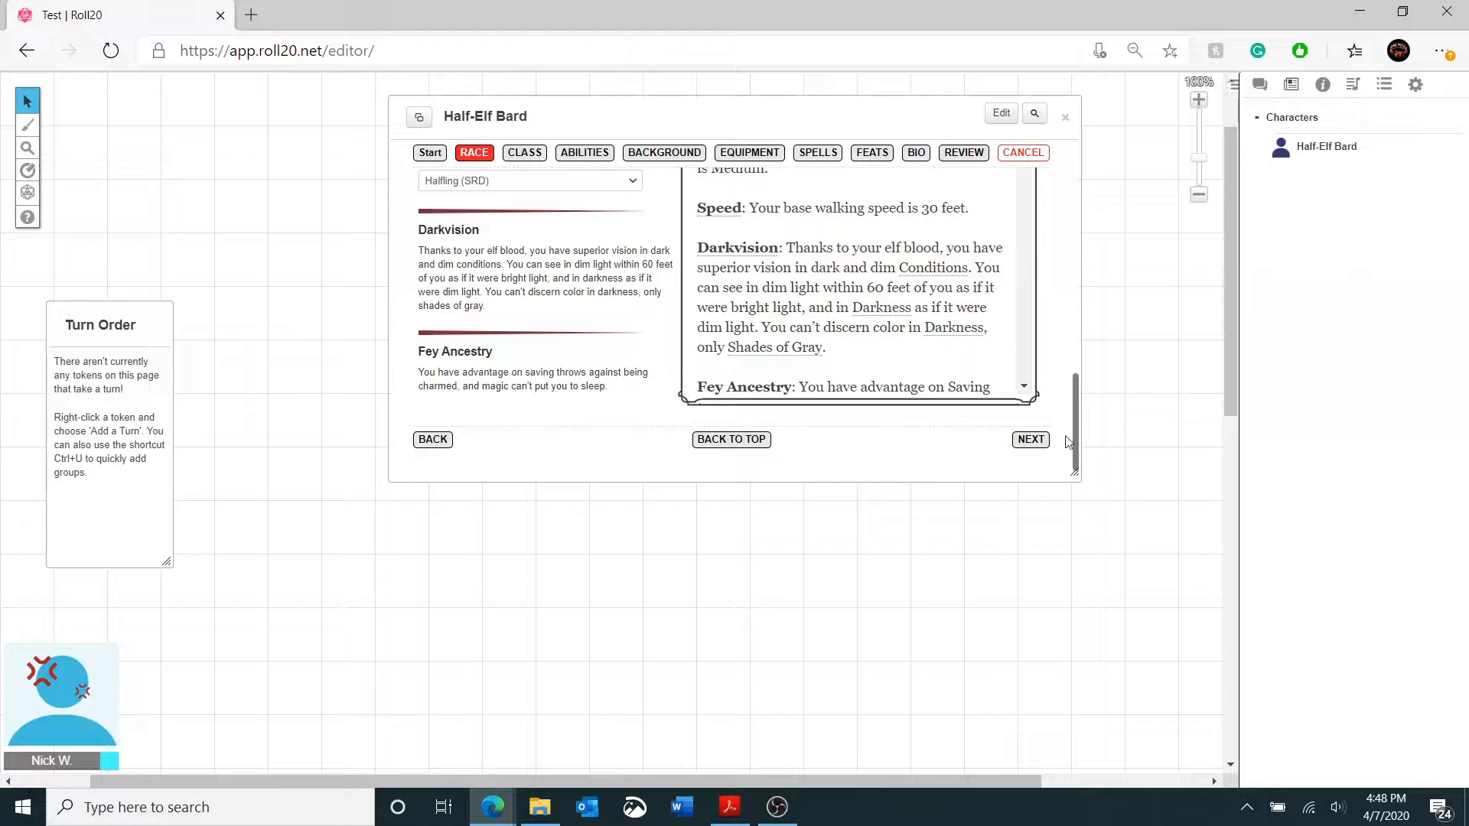
left_click(1022, 444)
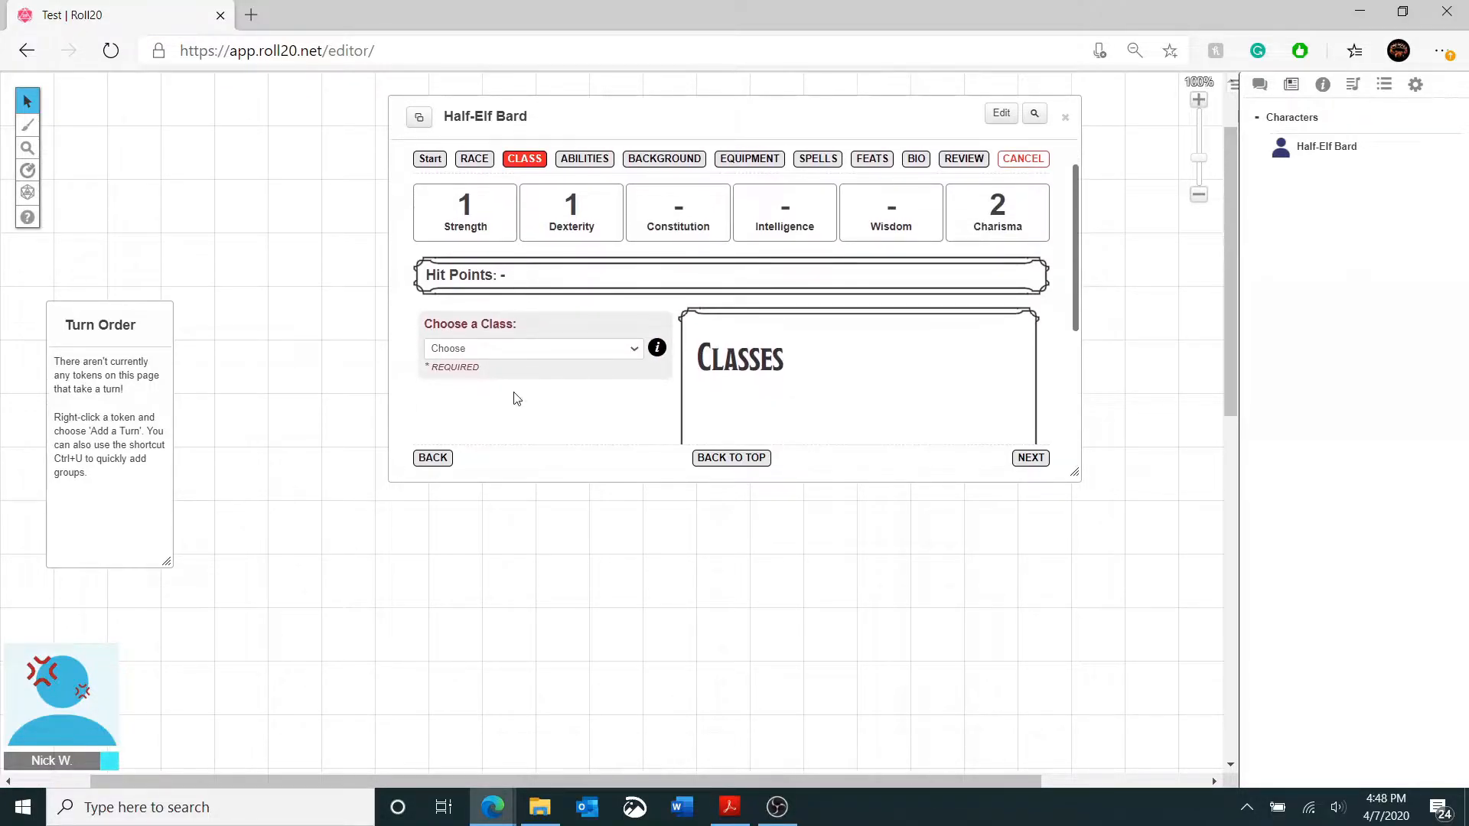
left_click(499, 349)
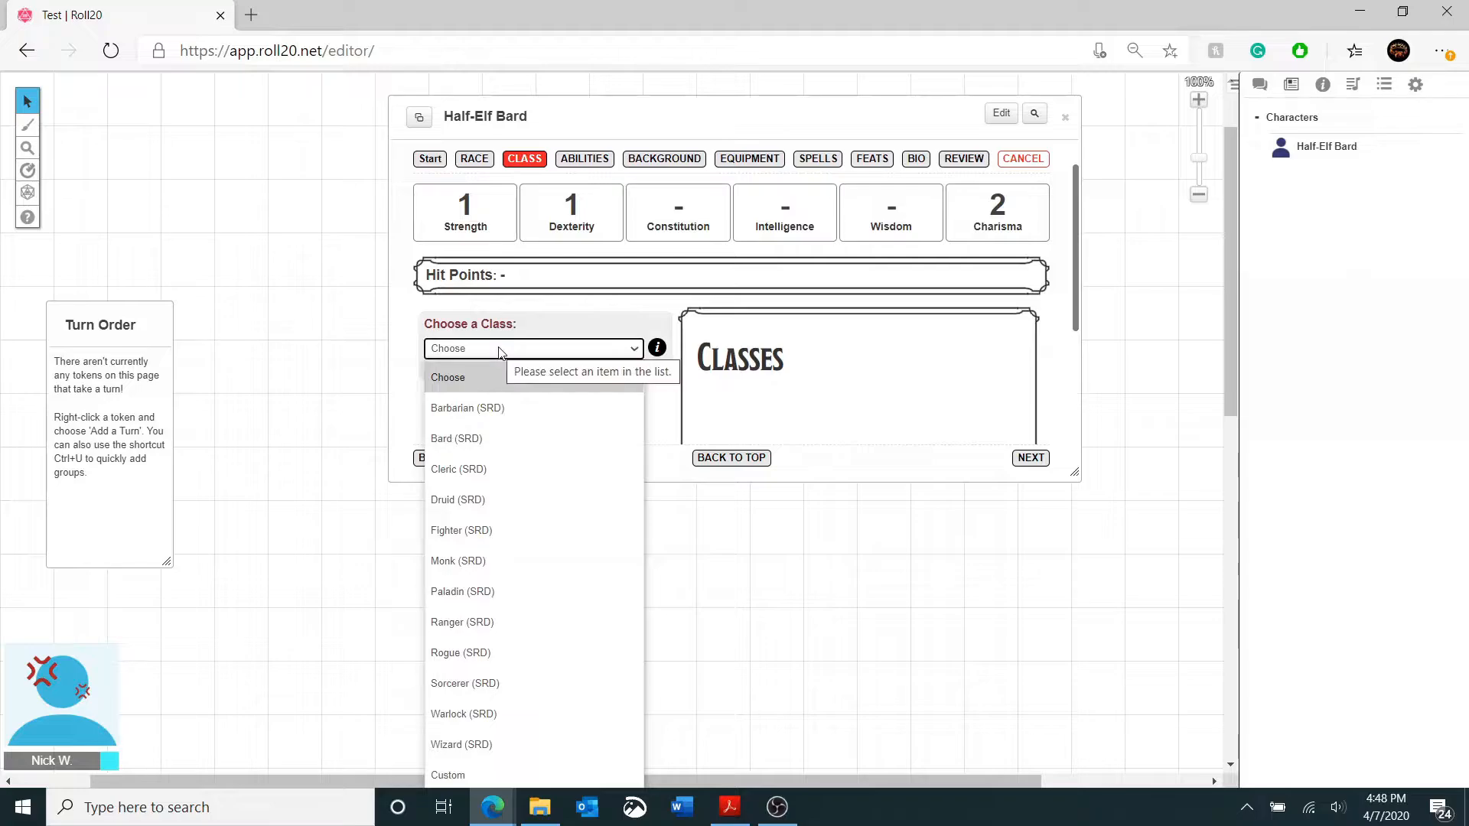
left_click(507, 436)
- Check the skills in Half-elf Bard 2.pdf and choose Deception (SRD), Insight (SRD) and Perception (SRD) as the class skill proficiencies
scroll(659, 419, "down", 2)
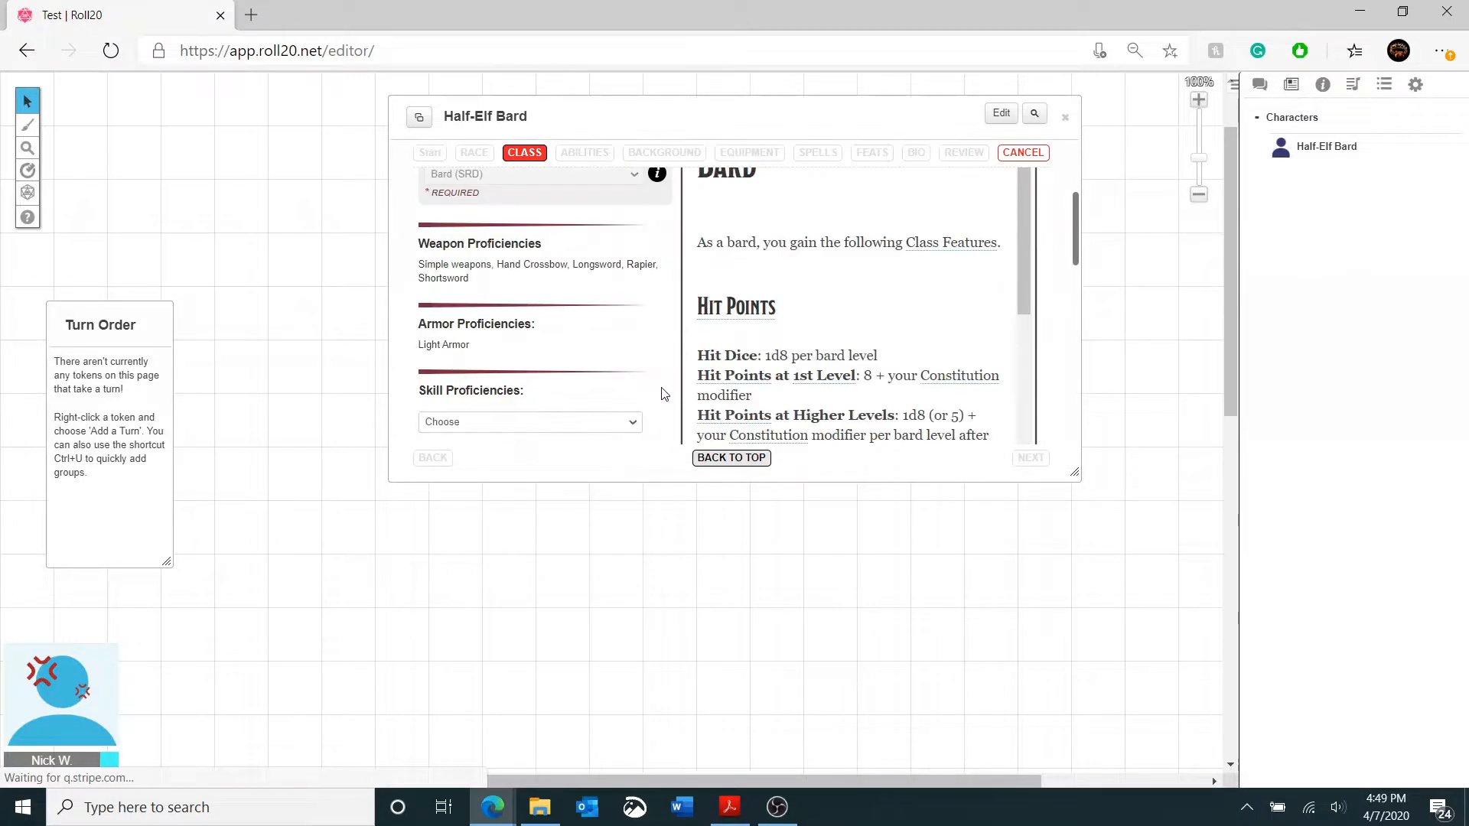
scroll(506, 273, "down", 1)
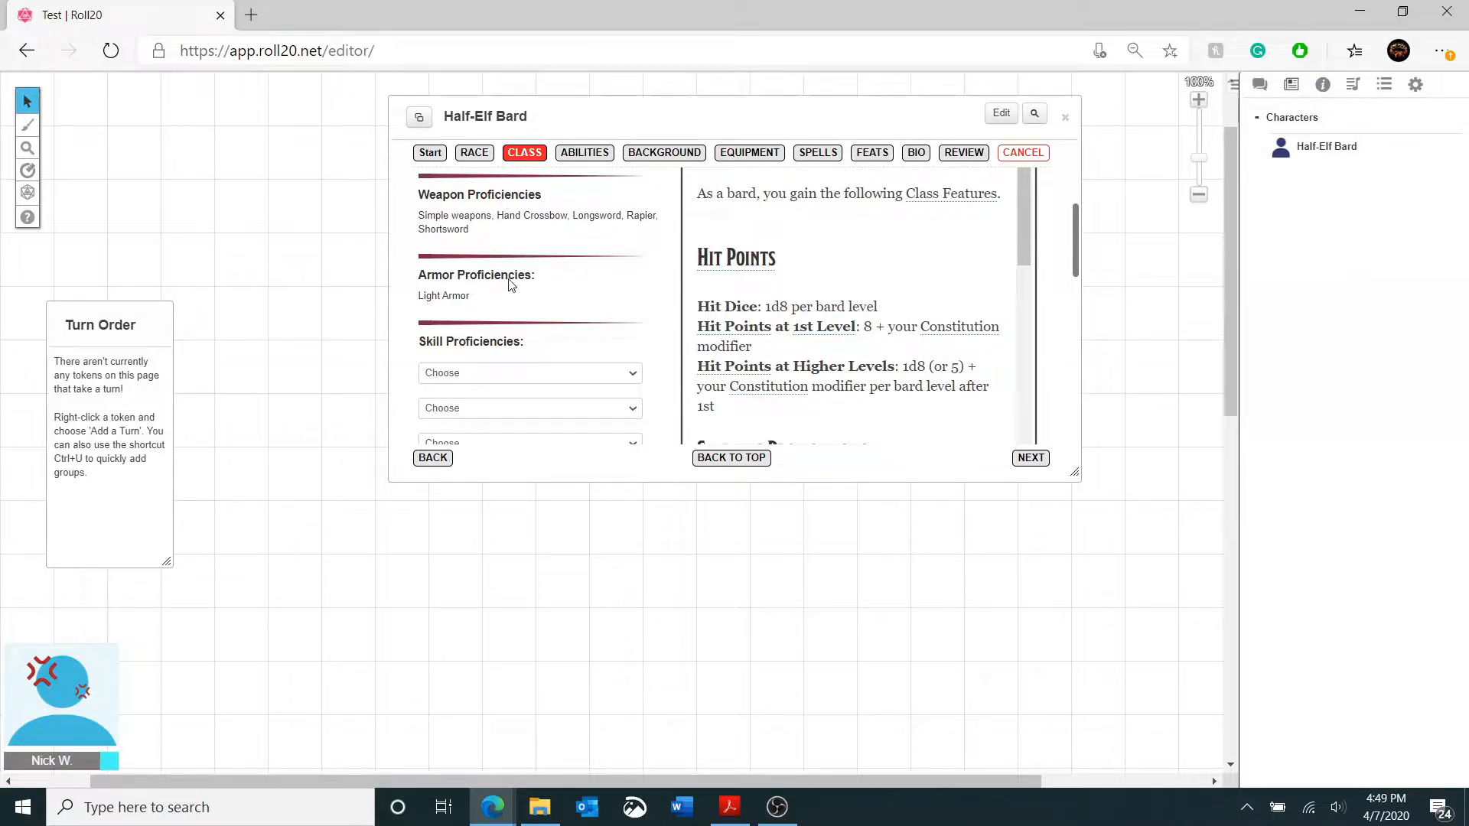
scroll(511, 285, "down", 1)
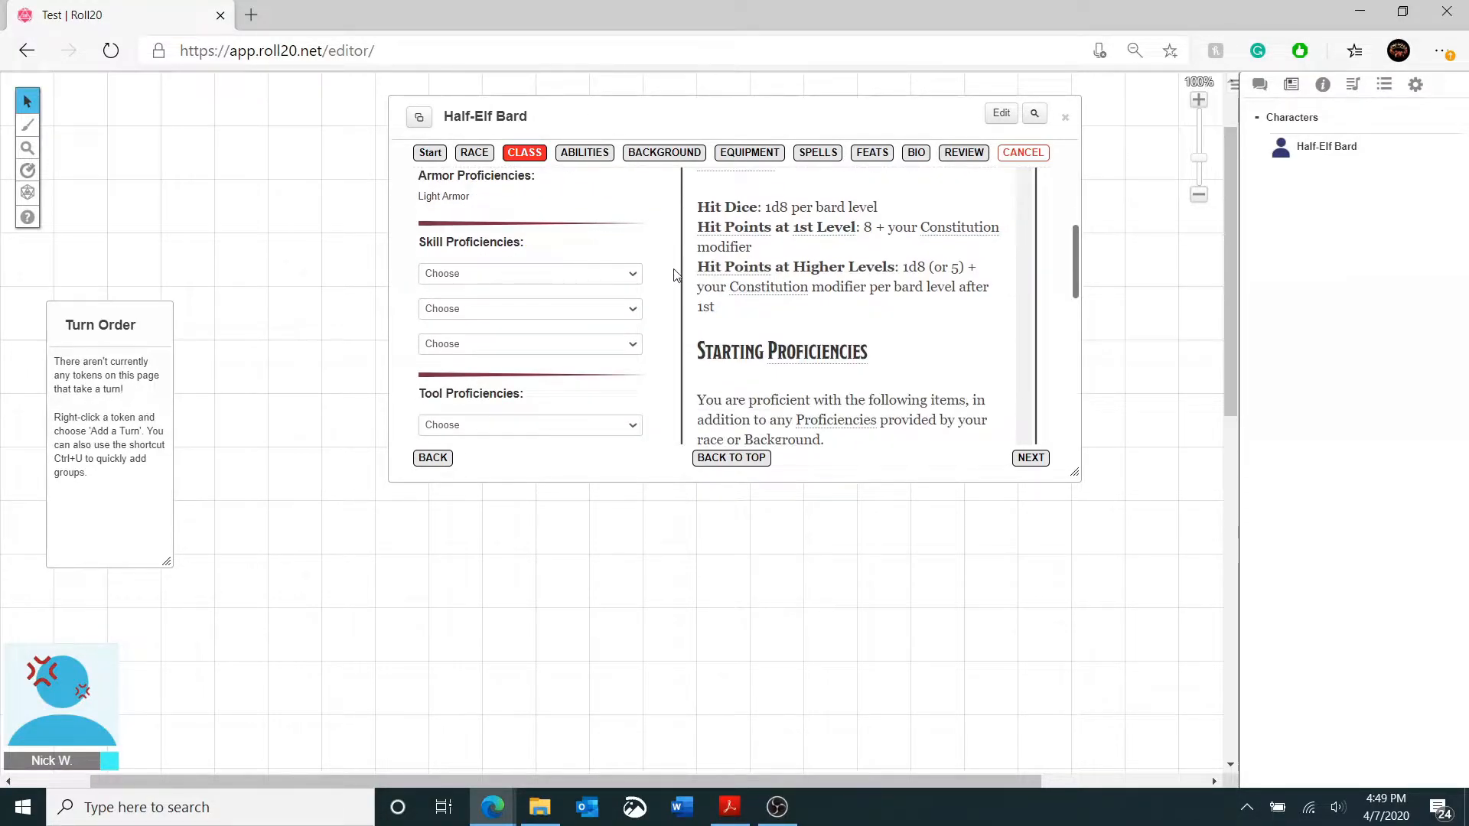
key("alt+Tab")
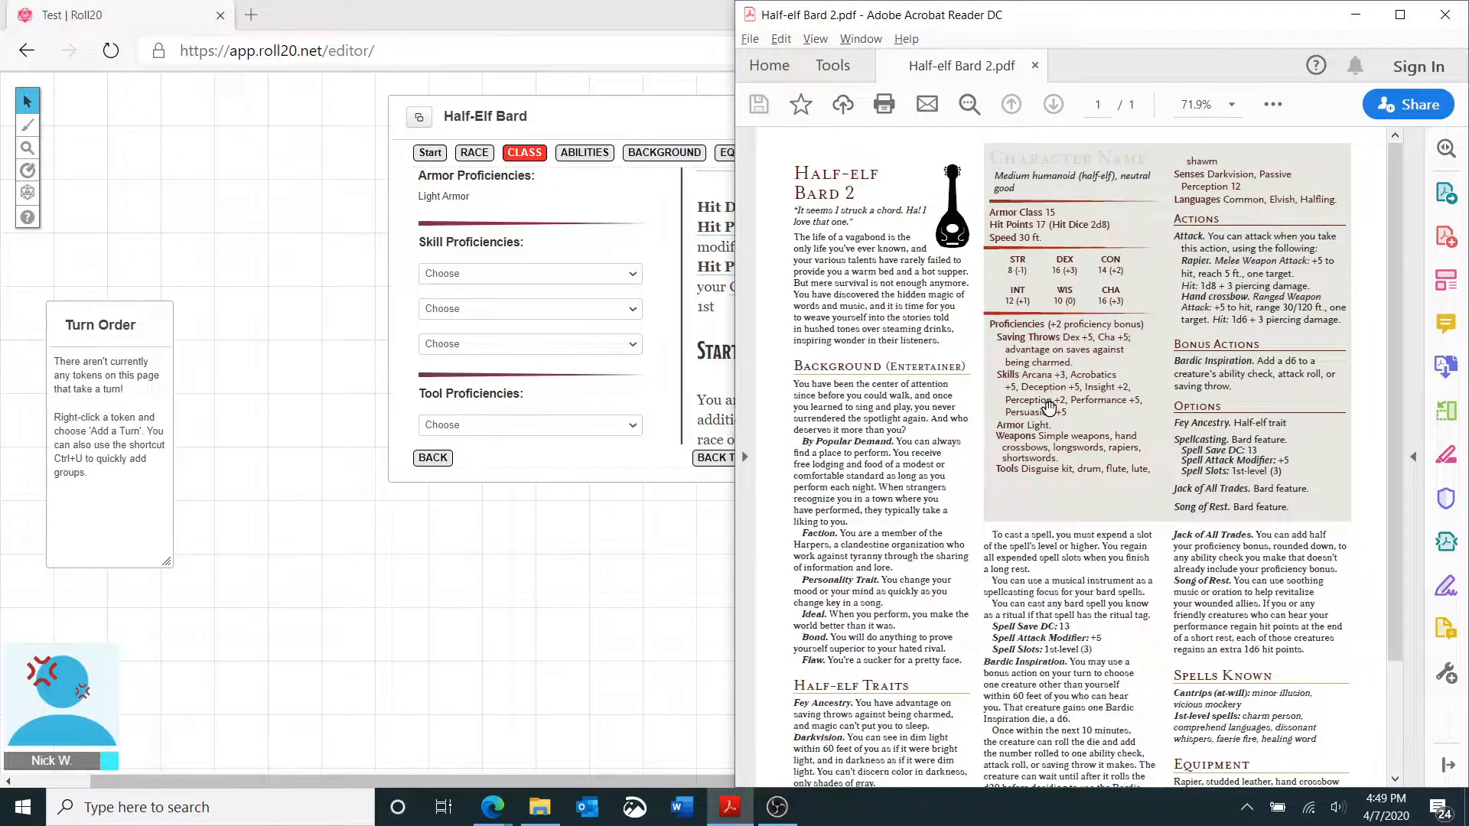
left_click(574, 276)
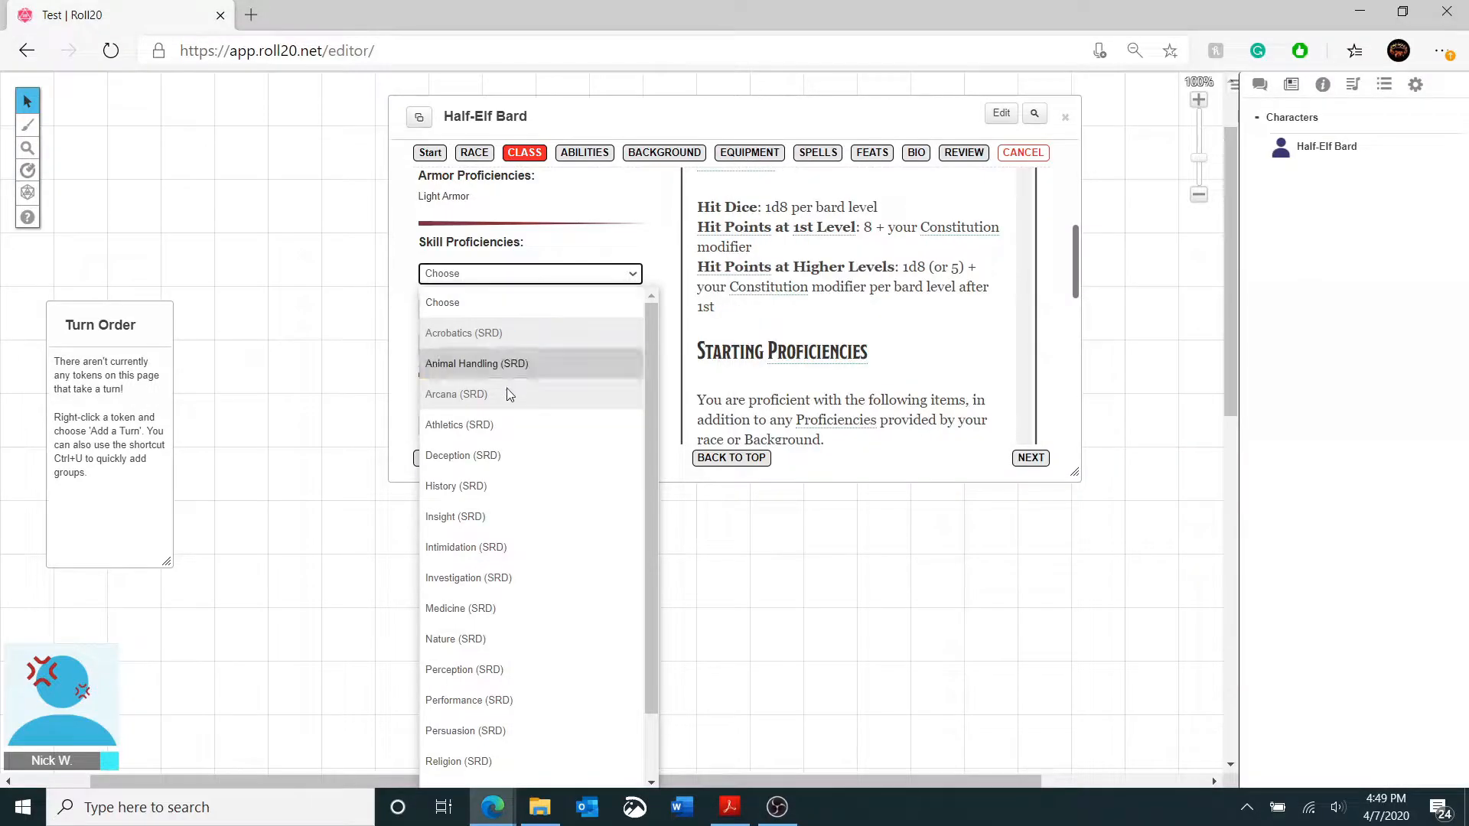
left_click(505, 456)
left_click(488, 310)
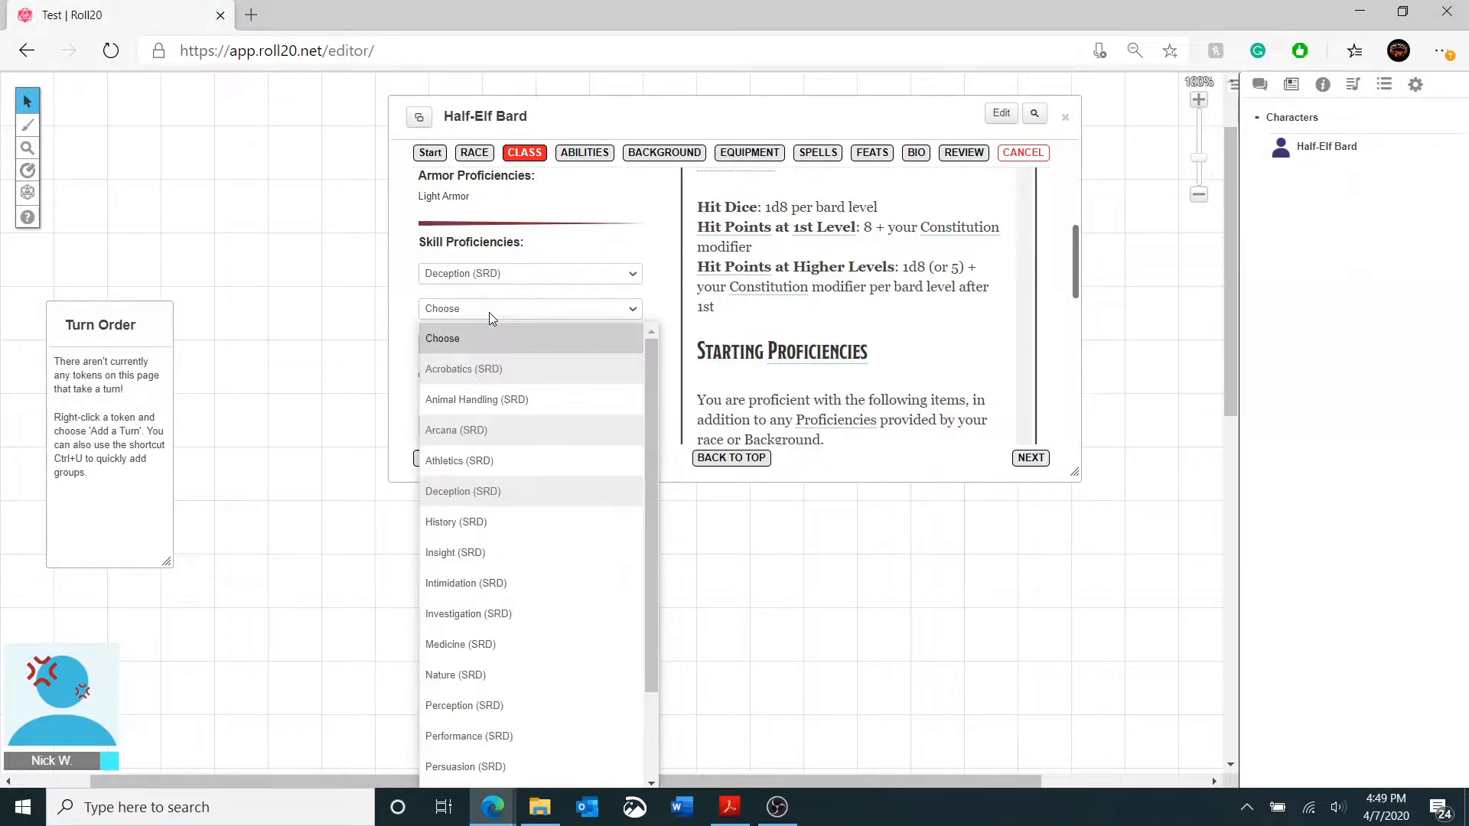
left_click(516, 553)
left_click(517, 344)
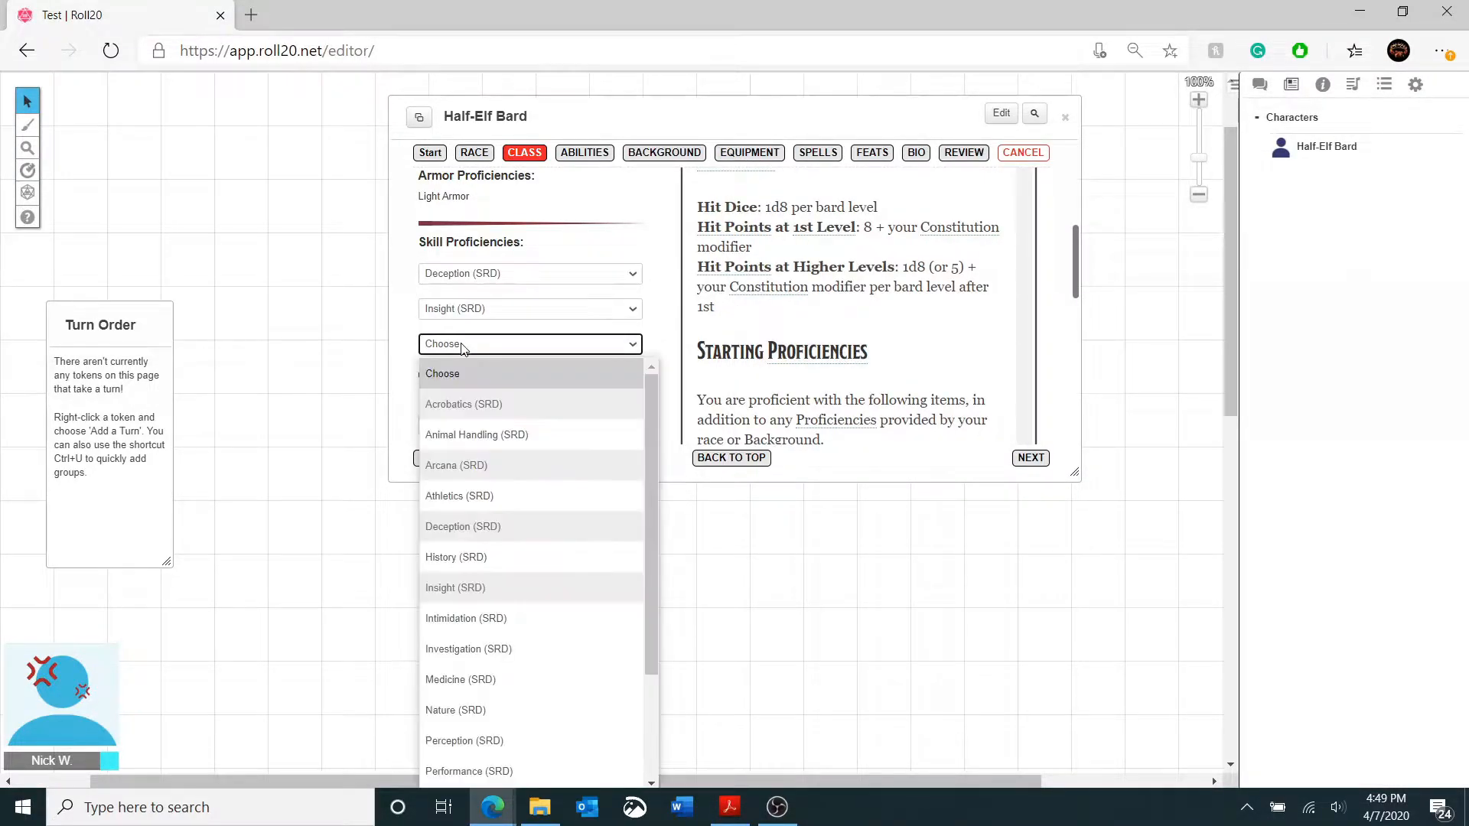
scroll(534, 635, "down", 1)
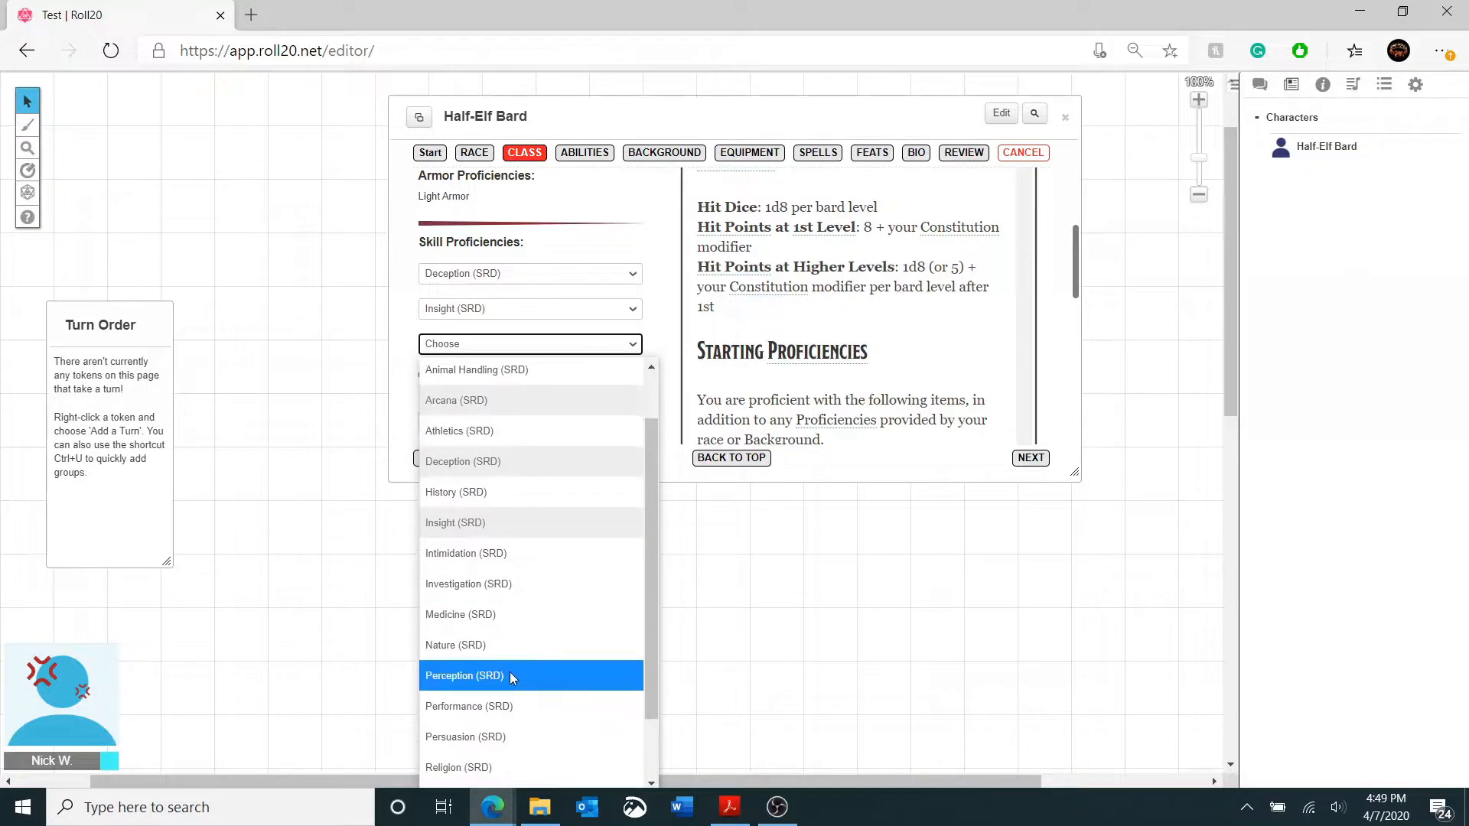
left_click(511, 674)
- Check the tools in Half-elf Bard 2.pdf and choose Drum (SRD), Lute (SRD) and Flute (SRD) as the tool proficiencies
scroll(652, 342, "down", 2)
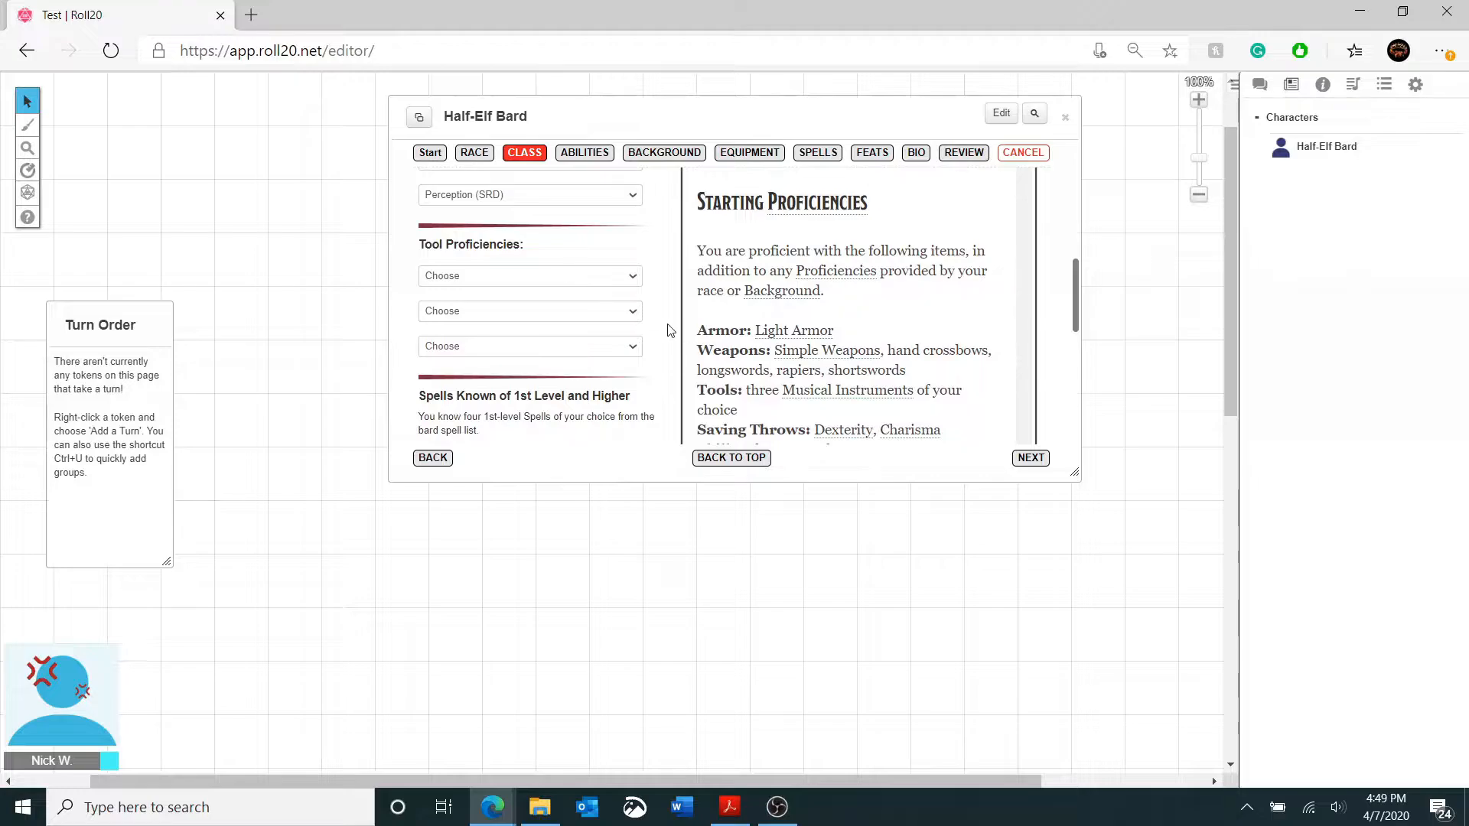
key("alt+Tab")
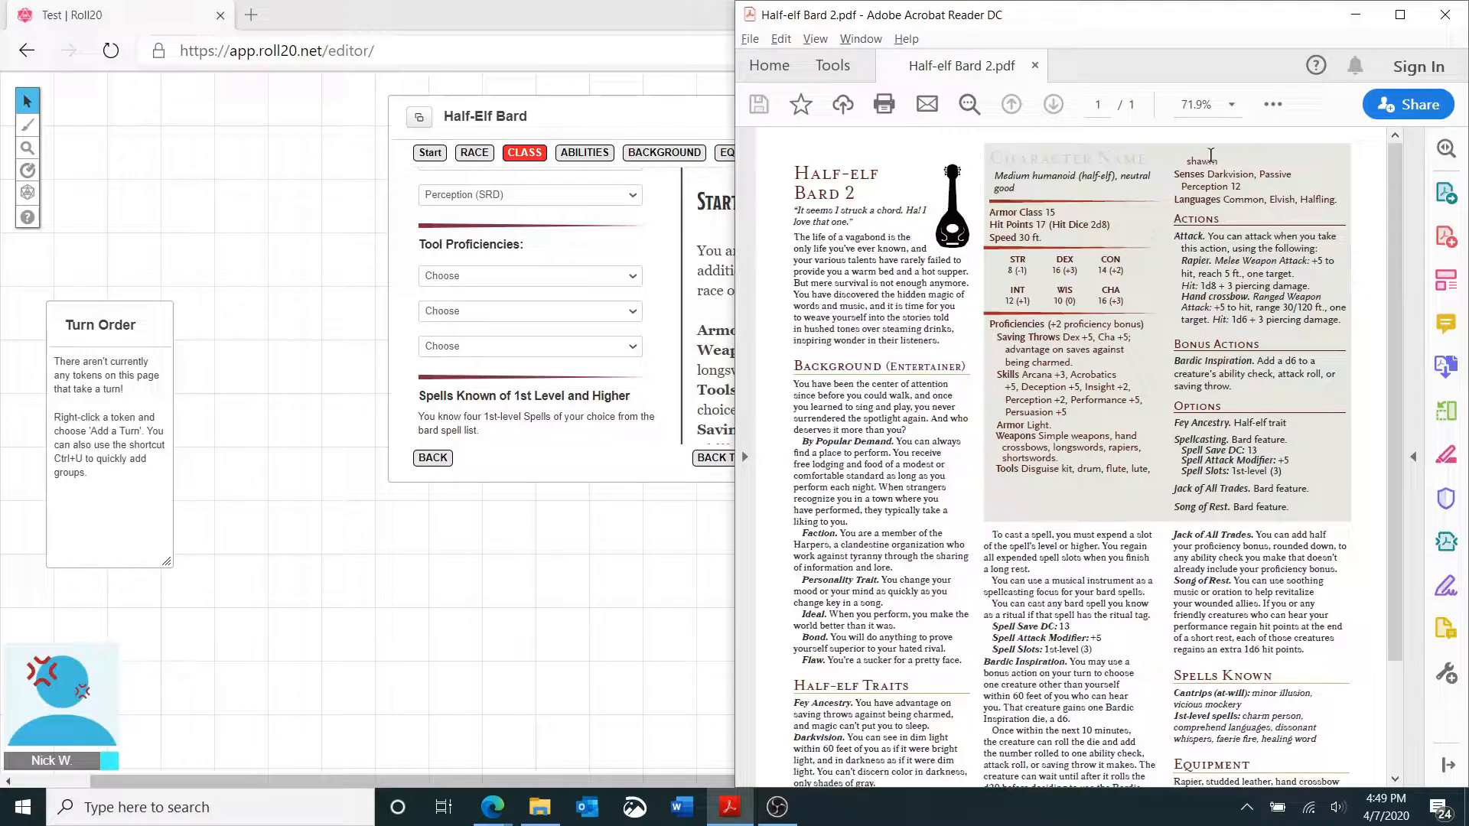
left_click(492, 272)
left_click(494, 277)
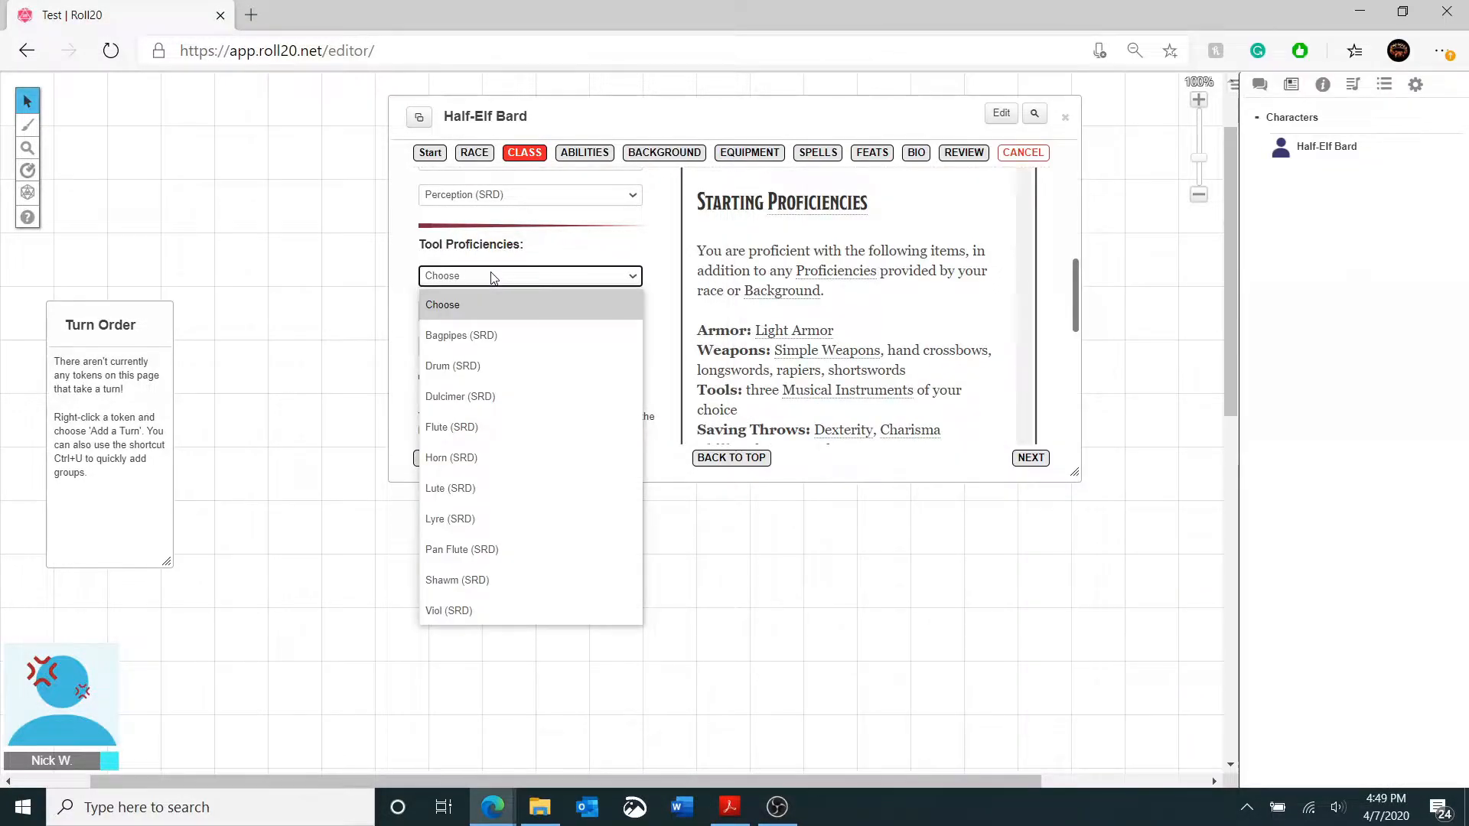
left_click(481, 366)
left_click(482, 311)
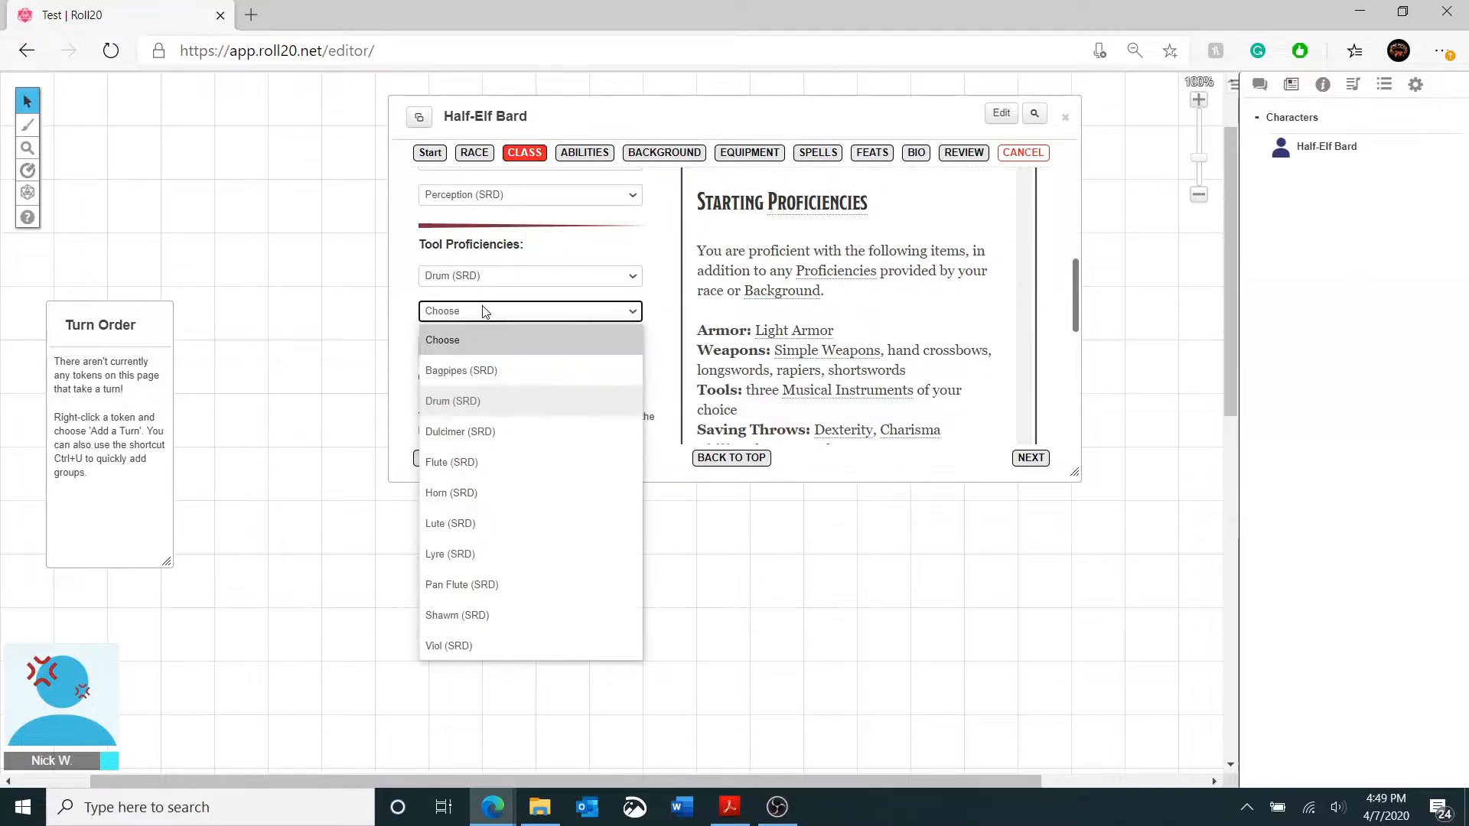
left_click(487, 531)
left_click(506, 346)
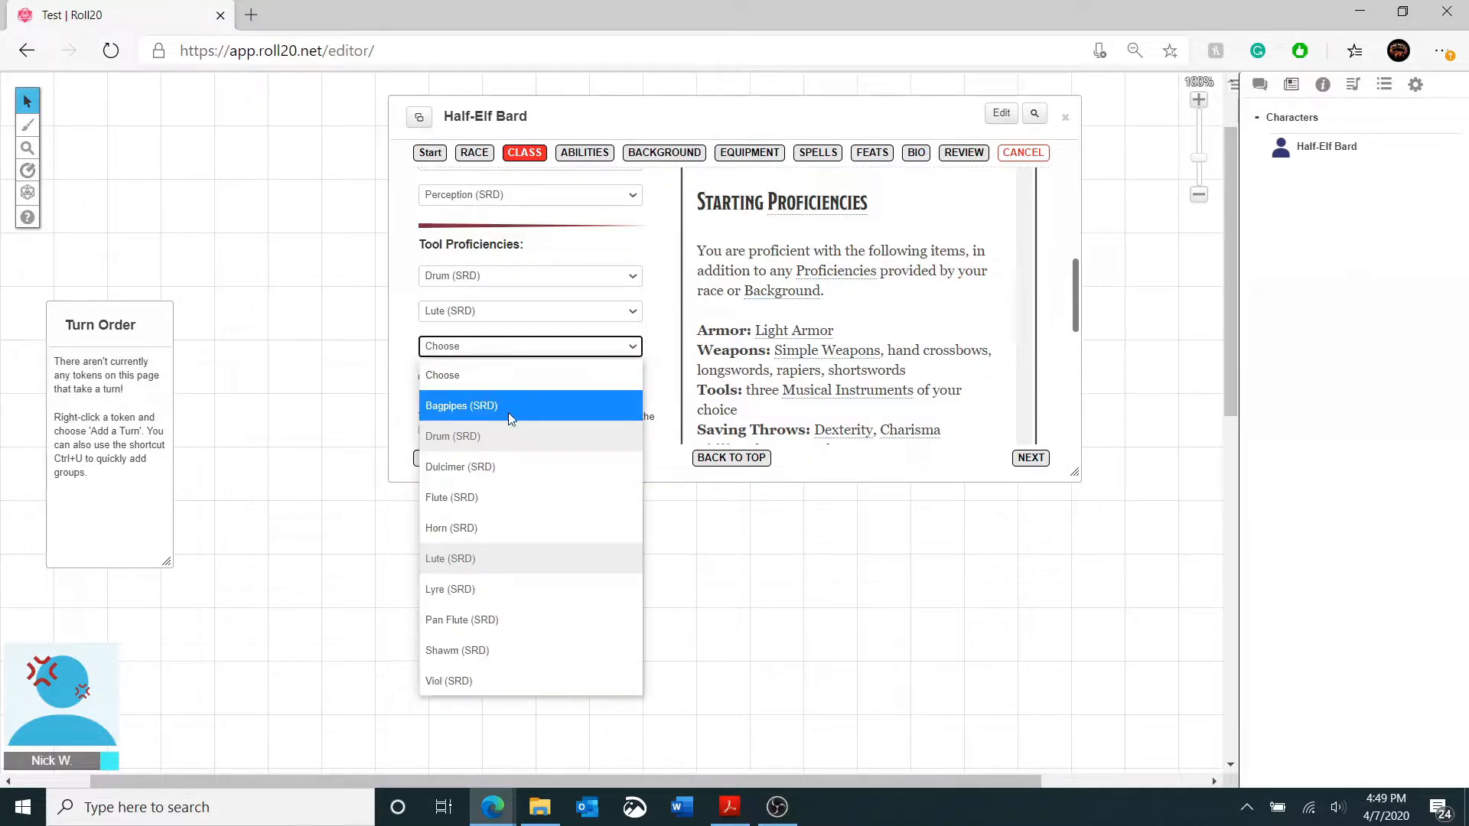
left_click(482, 497)
- Review the remaining Bard features, from known spells and cantrips to equipment, and proceed to the abilities page
scroll(658, 381, "down", 1)
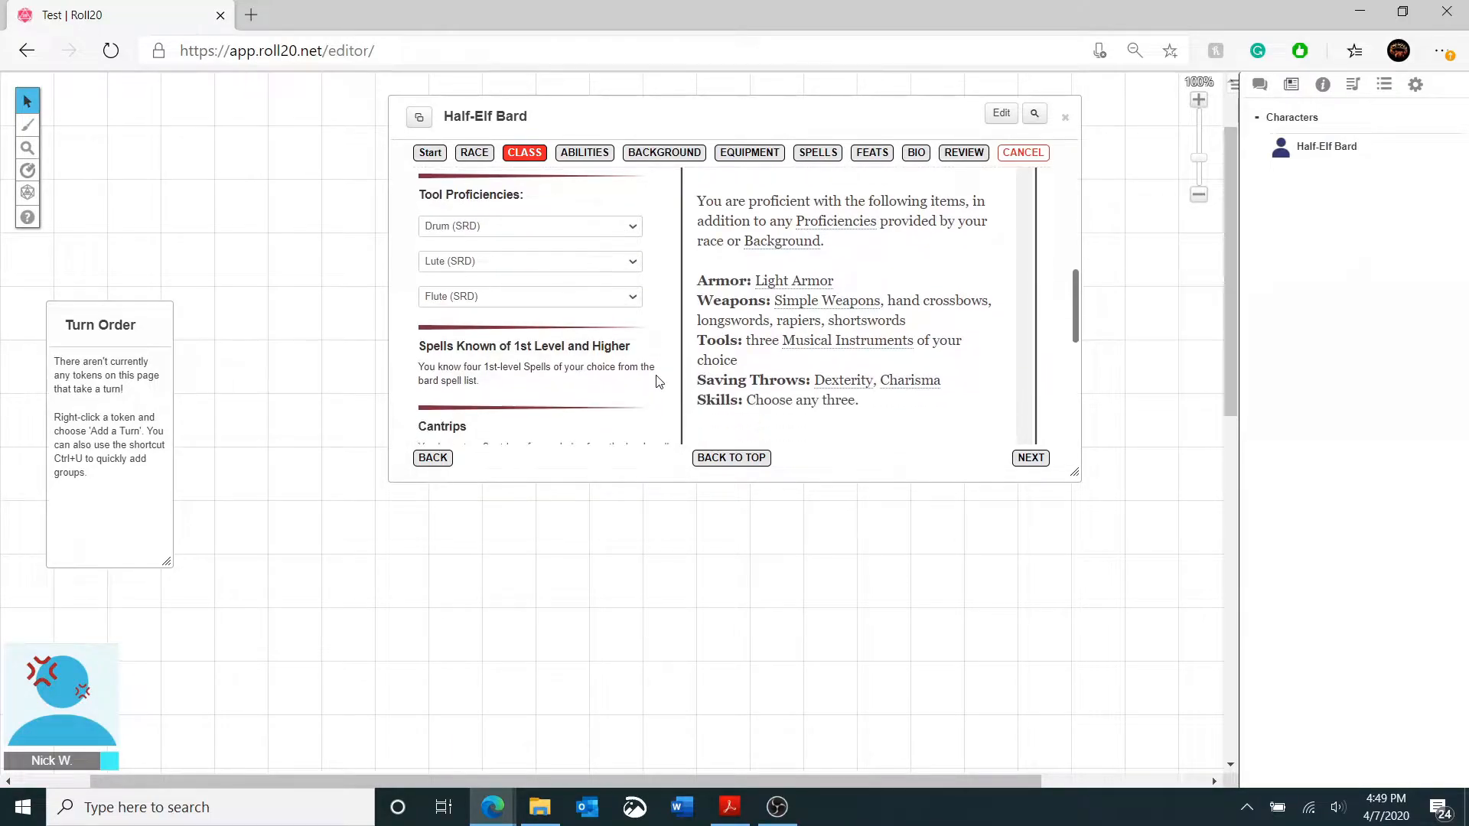
key("alt+Tab")
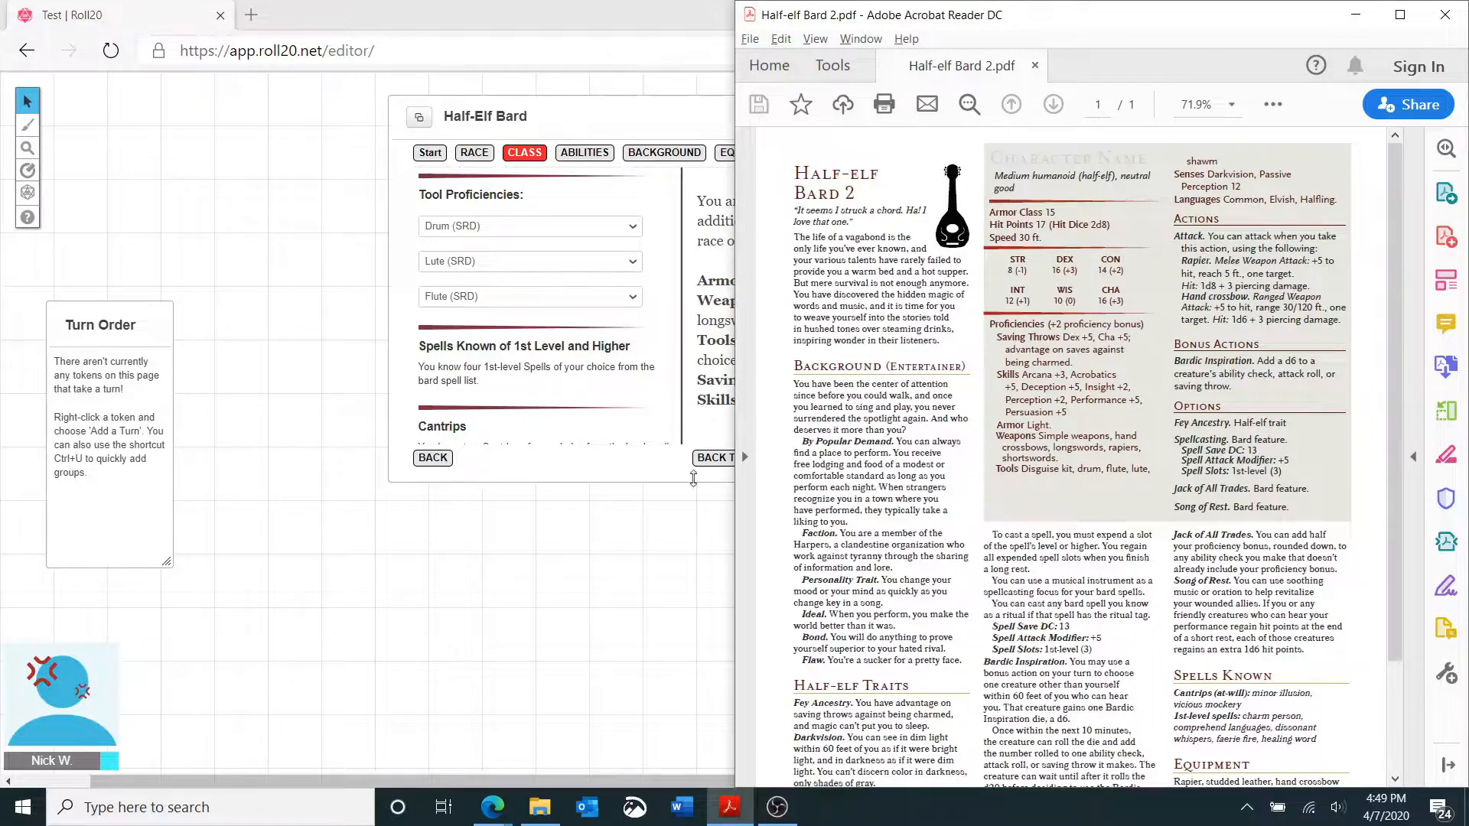
scroll(585, 375, "down", 3)
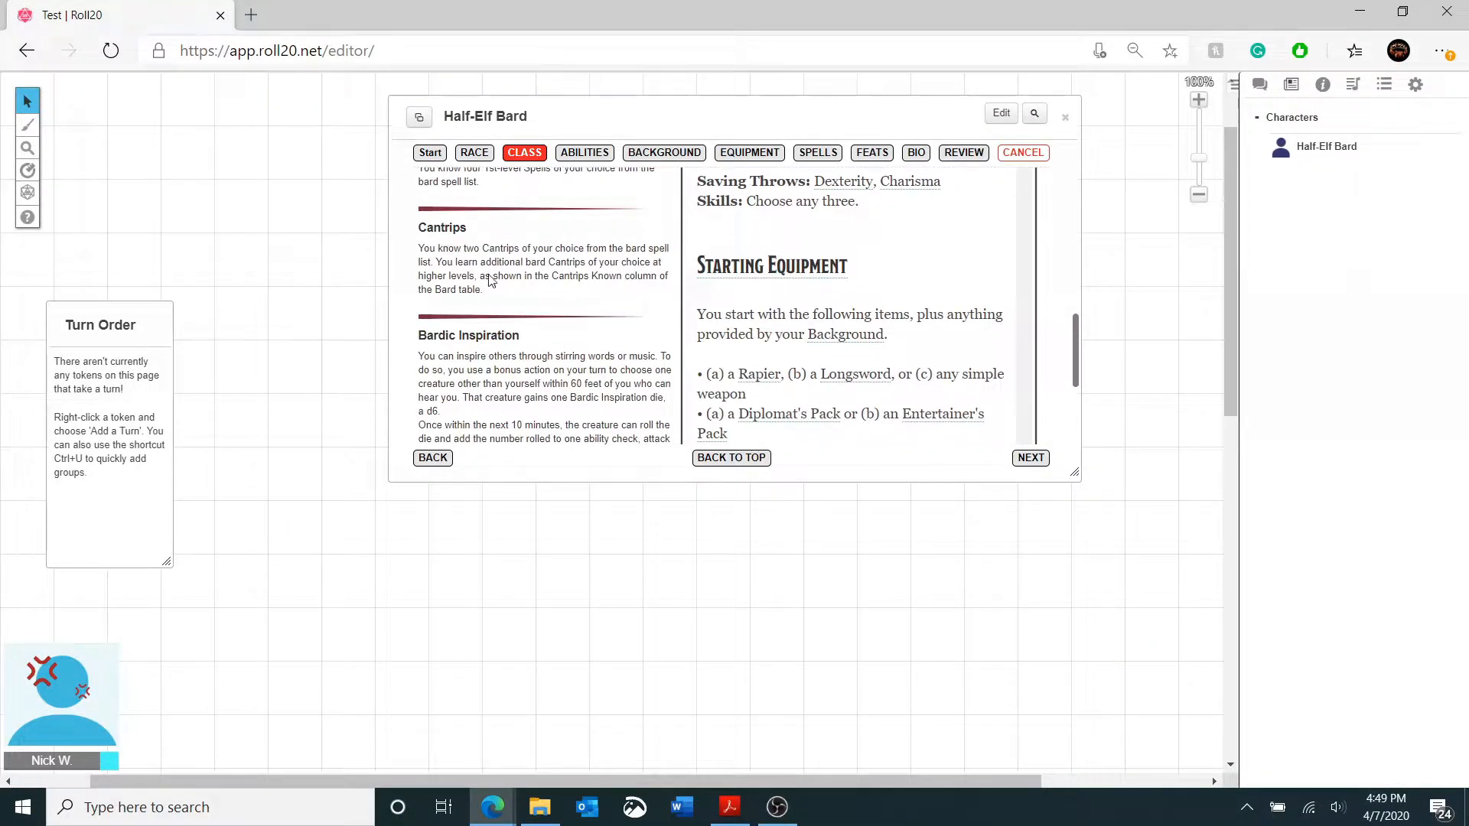
scroll(491, 281, "down", 1)
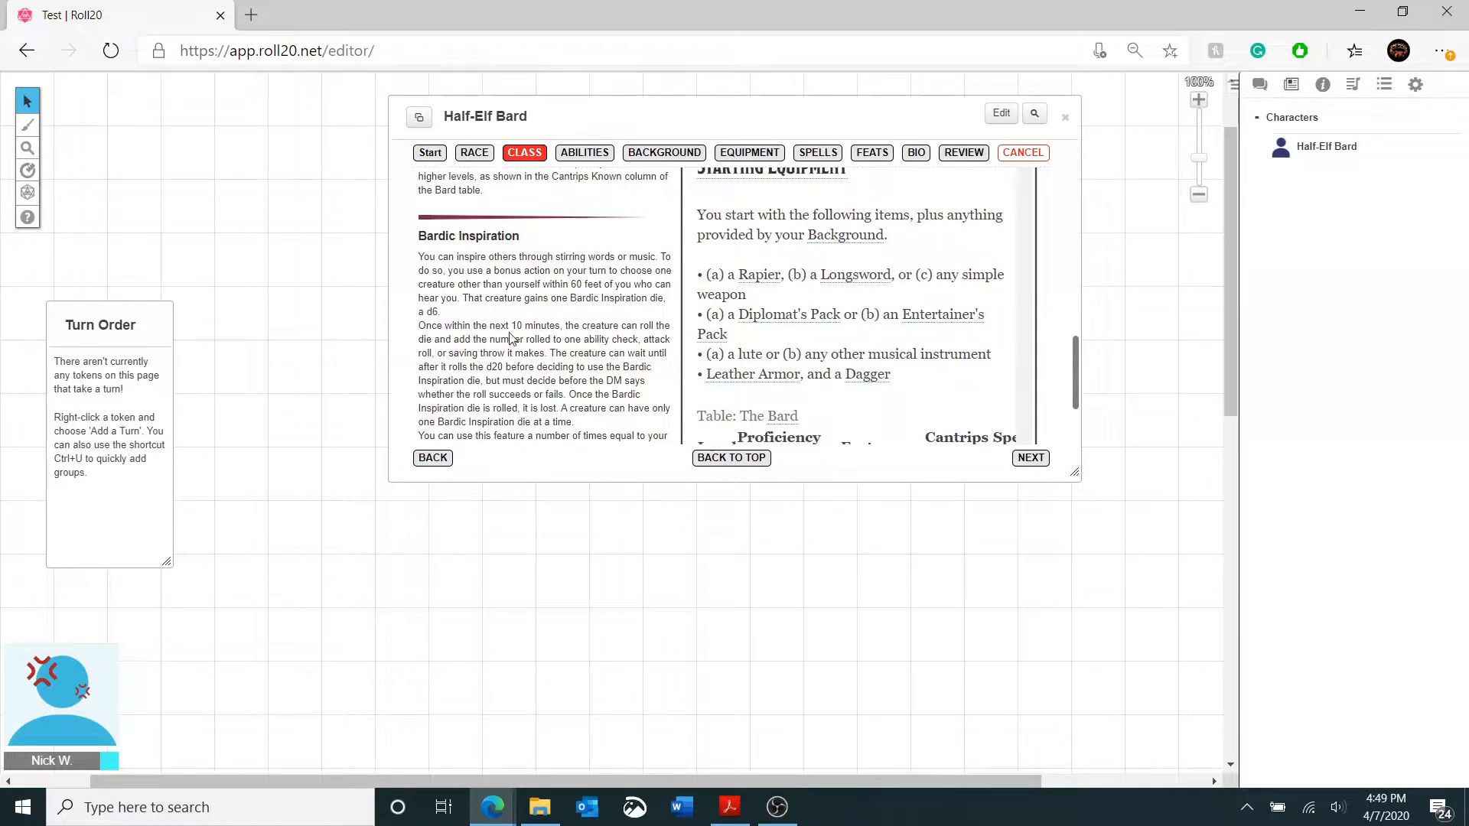
scroll(512, 338, "down", 3)
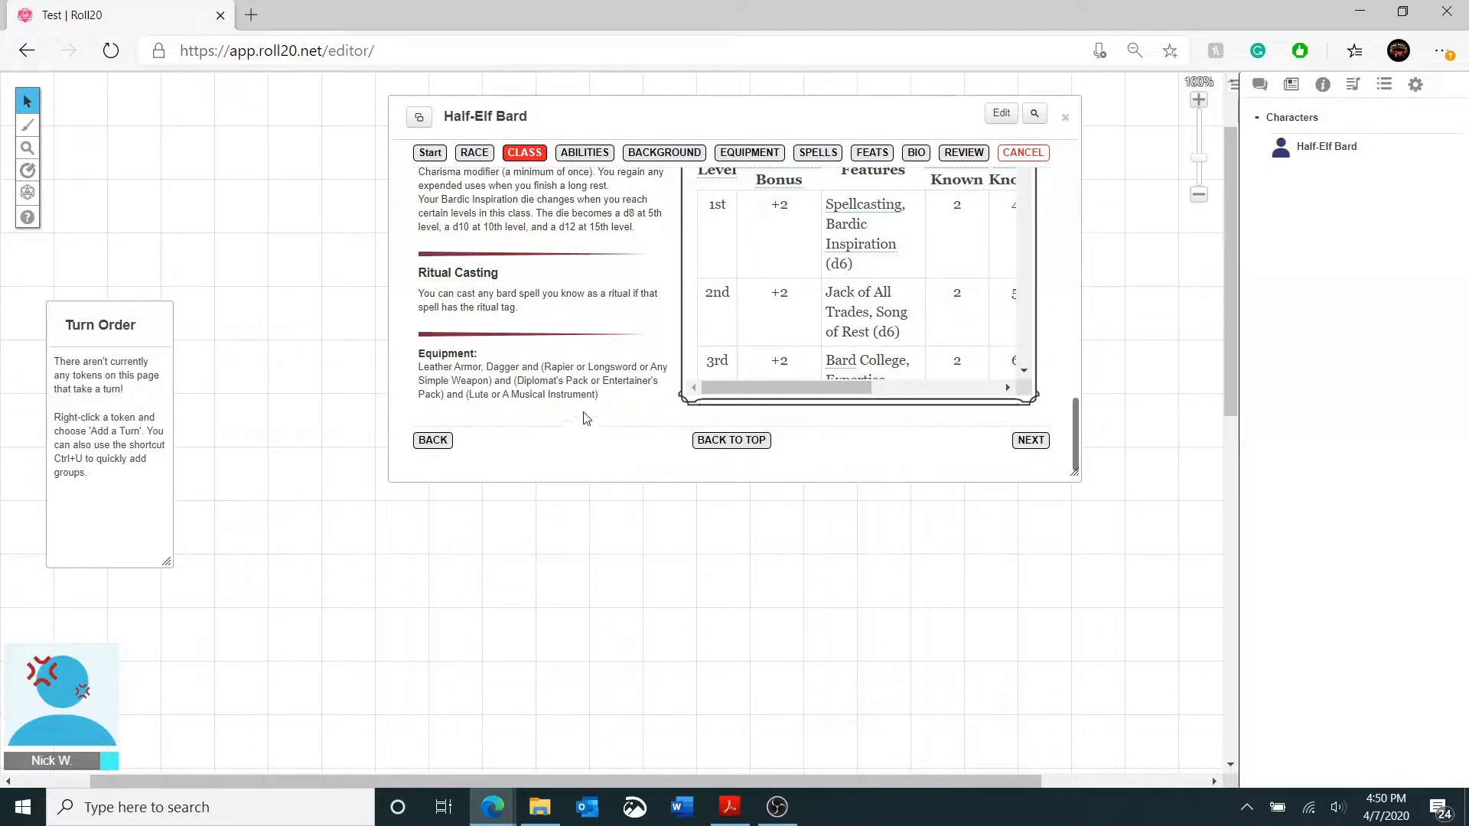
left_click(1030, 441)
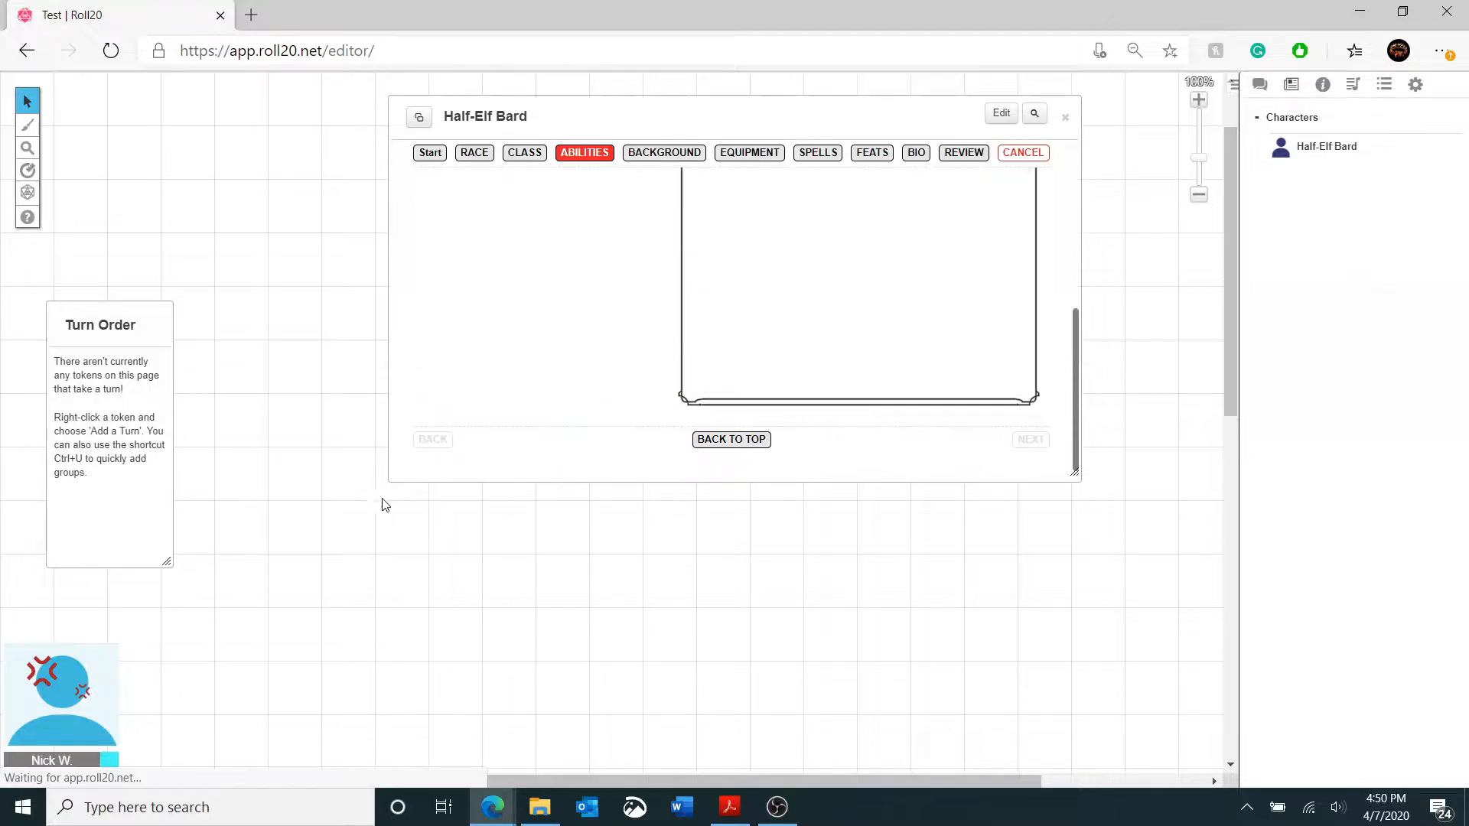
- Set the ability score method to Custom so the scores can be entered by hand
scroll(576, 307, "up", 4)
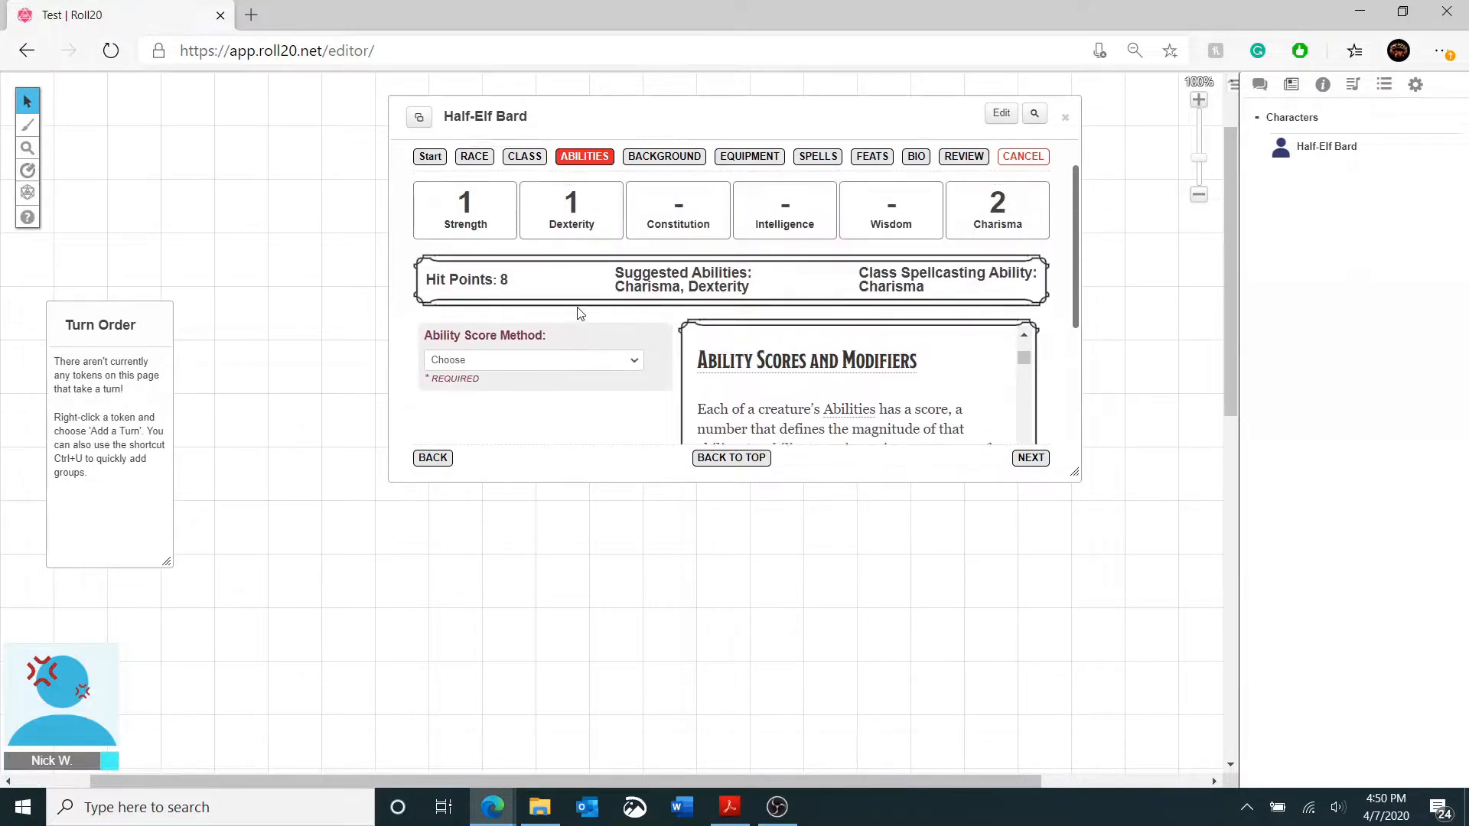
scroll(581, 343, "down", 1)
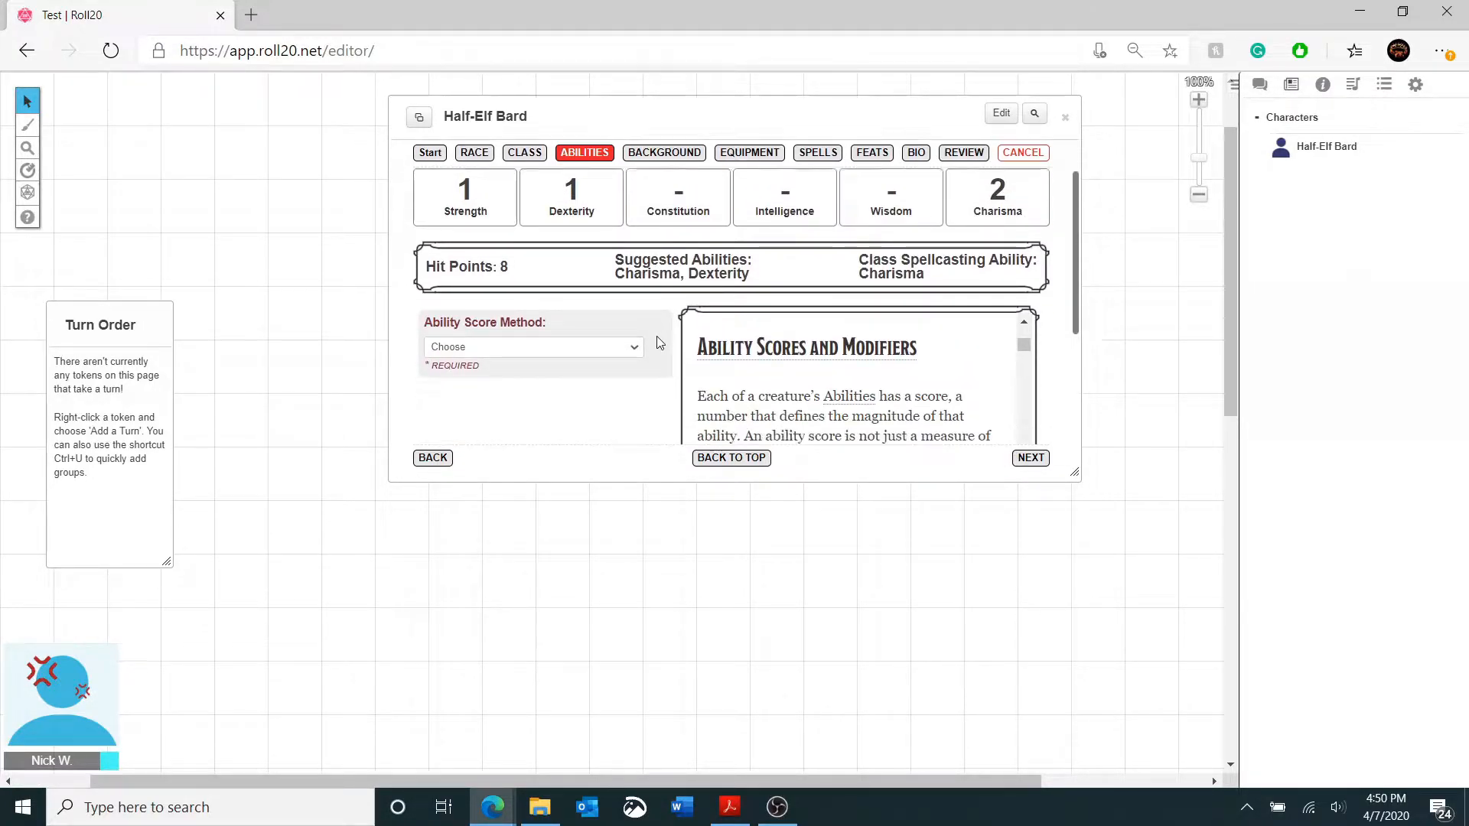
scroll(515, 312, "down", 1)
left_click(515, 312)
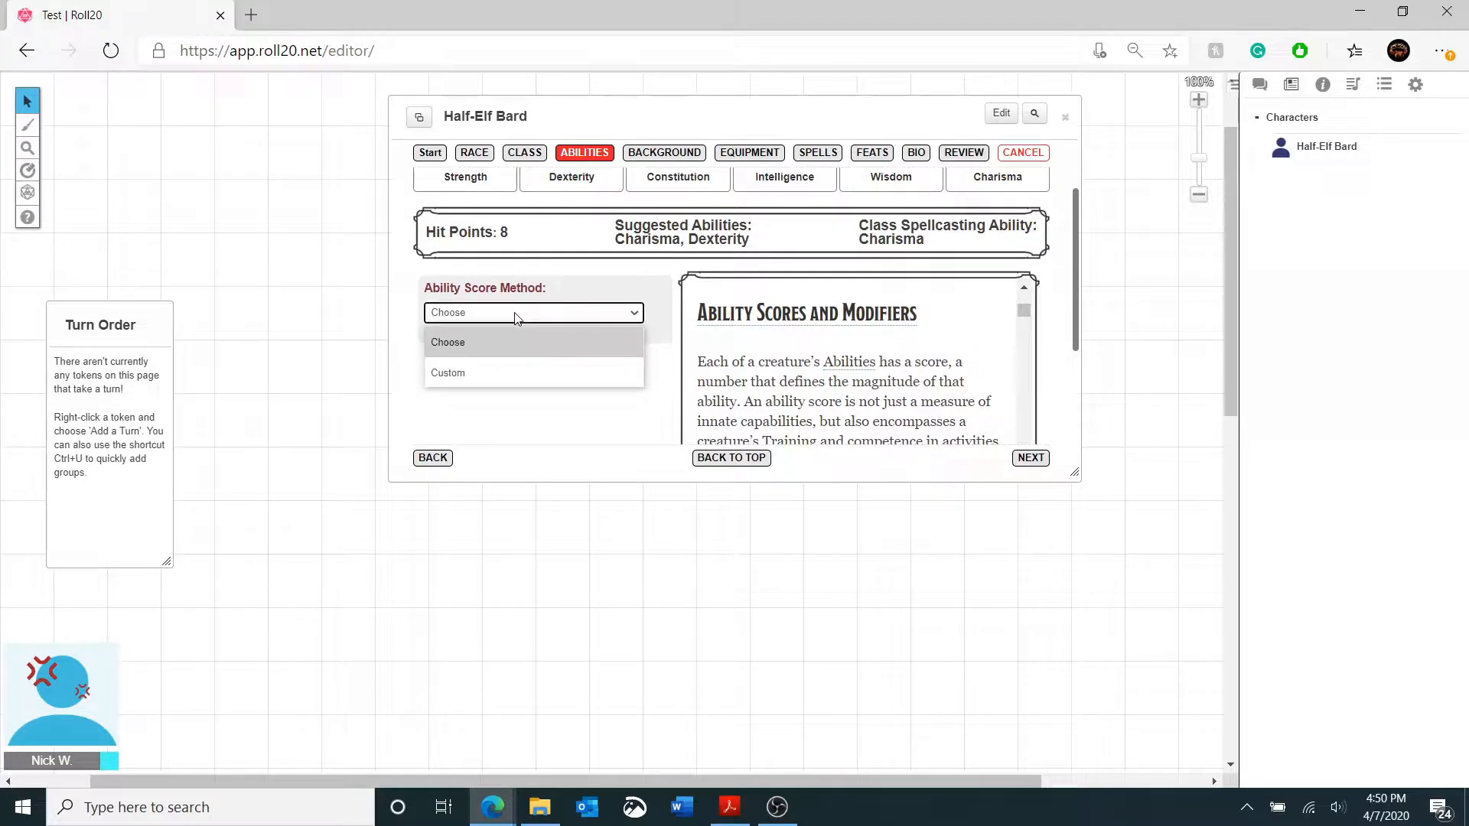
left_click(469, 379)
scroll(536, 367, "down", 1)
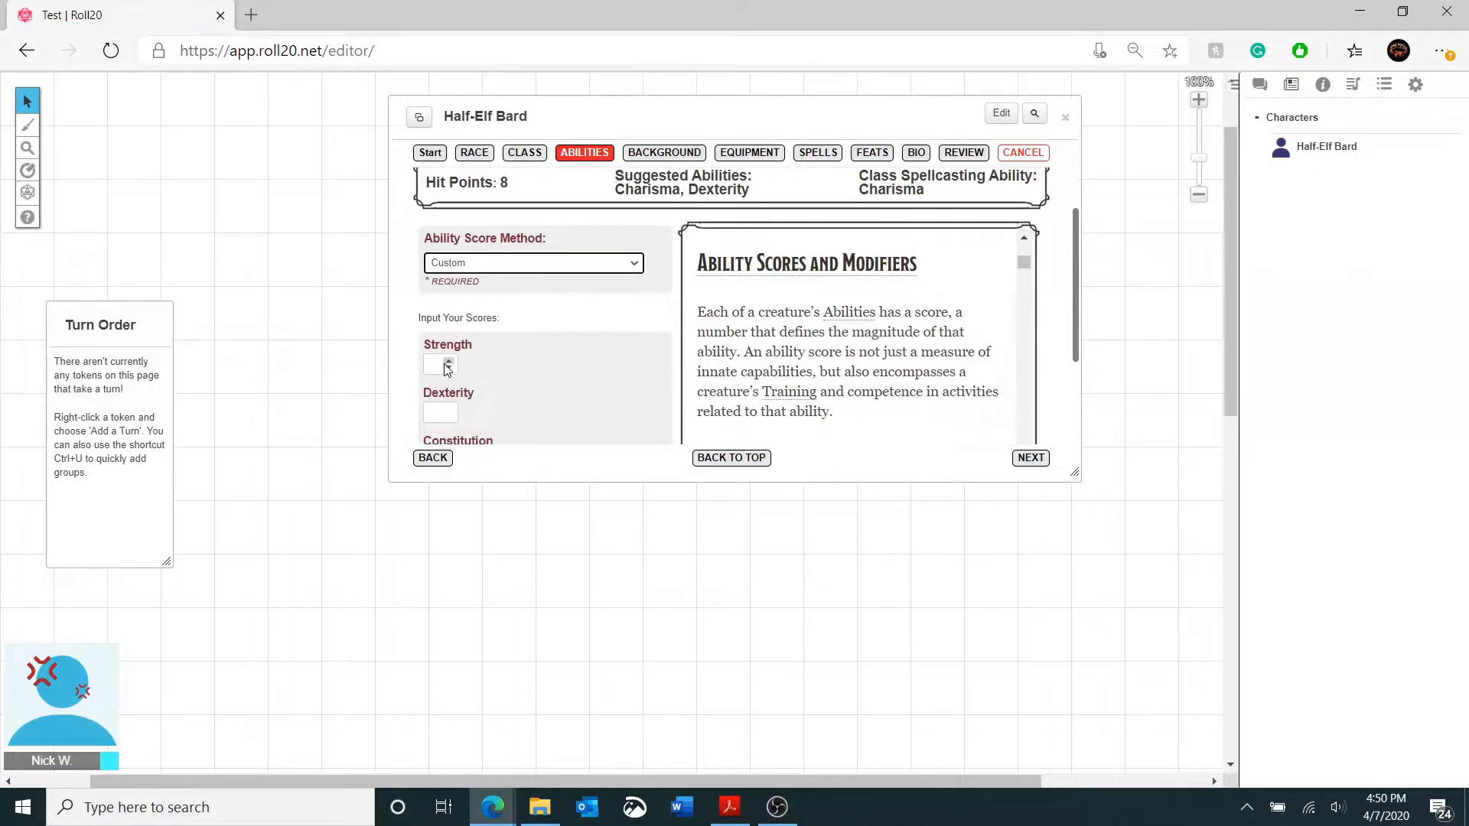
- Check the ability scores in Half-elf Bard 2.pdf and set the base Strength to 7 and Dexterity to 15
scroll(611, 369, "up", 2)
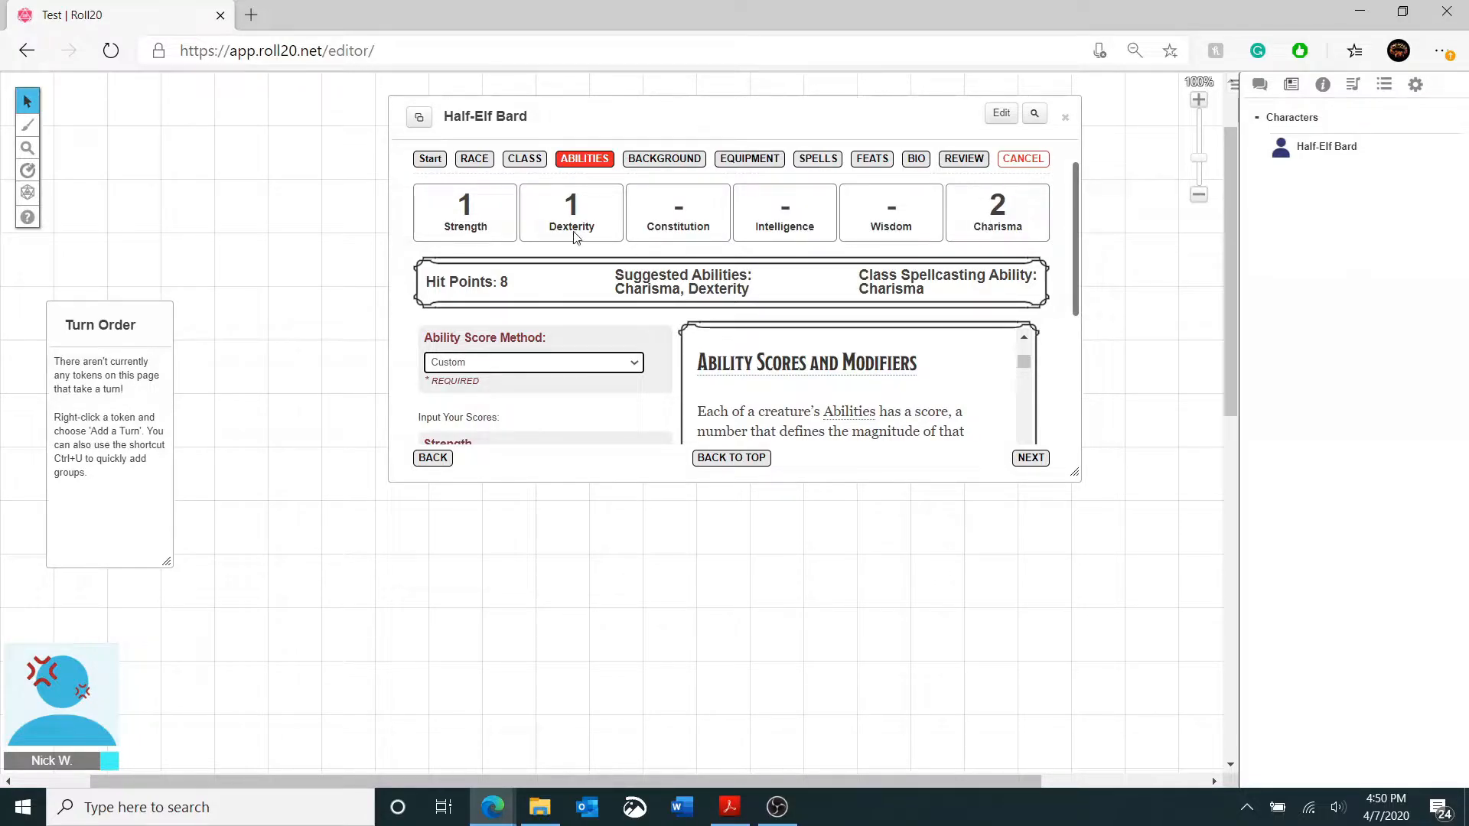
scroll(520, 323, "down", 1)
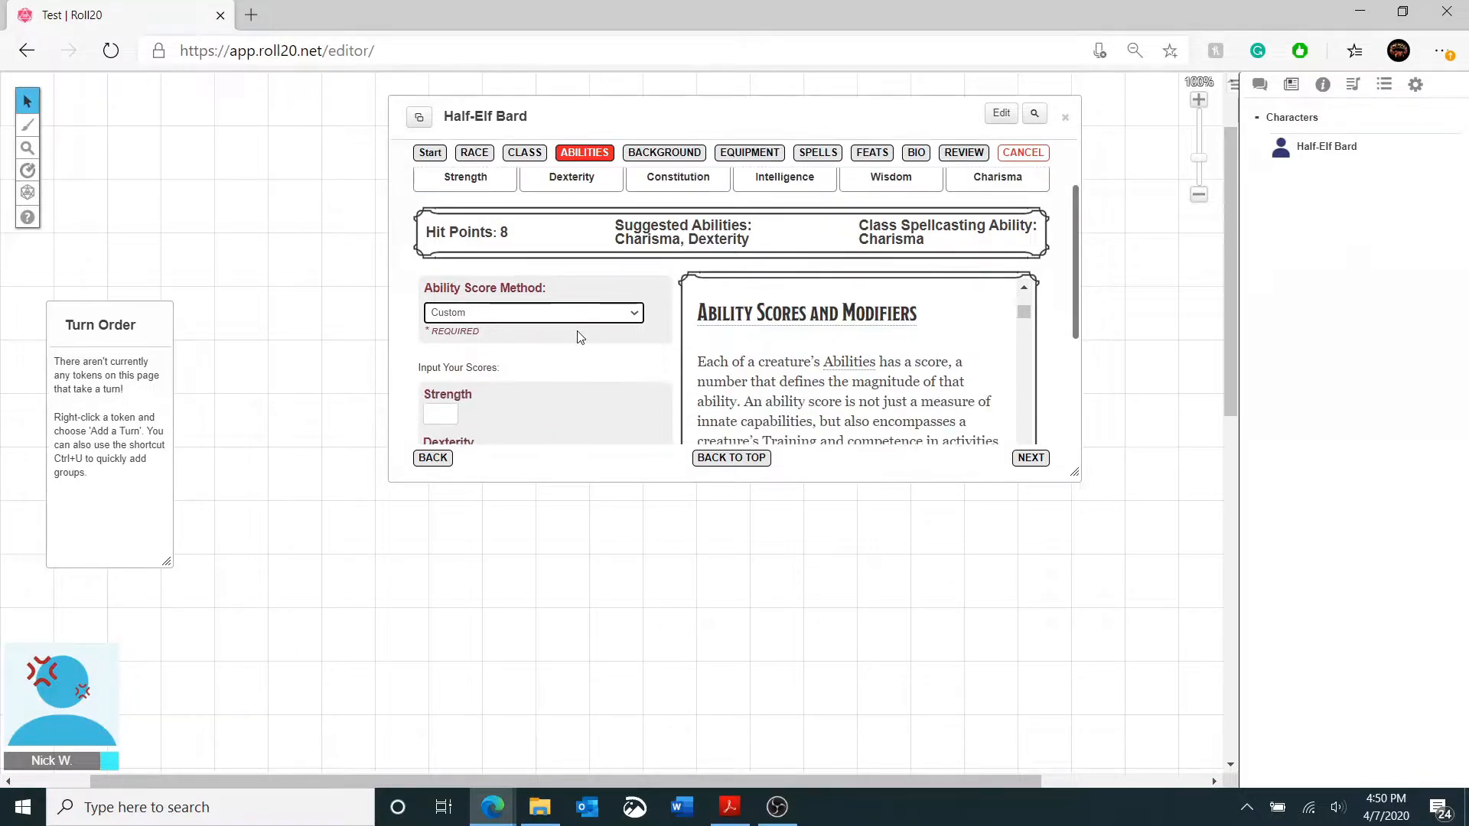
scroll(582, 336, "up", 2)
key("alt+Tab")
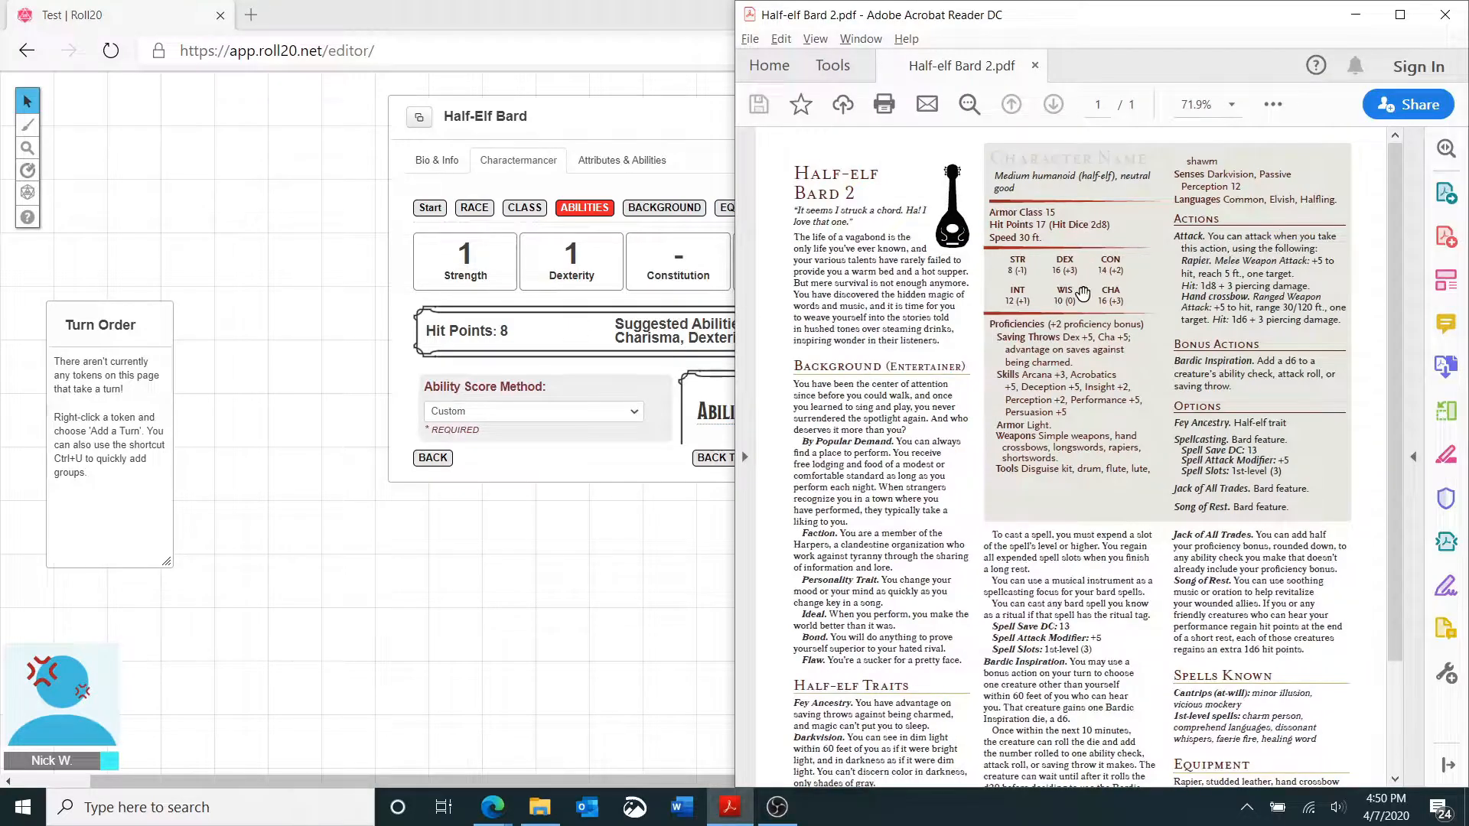
scroll(444, 320, "down", 3)
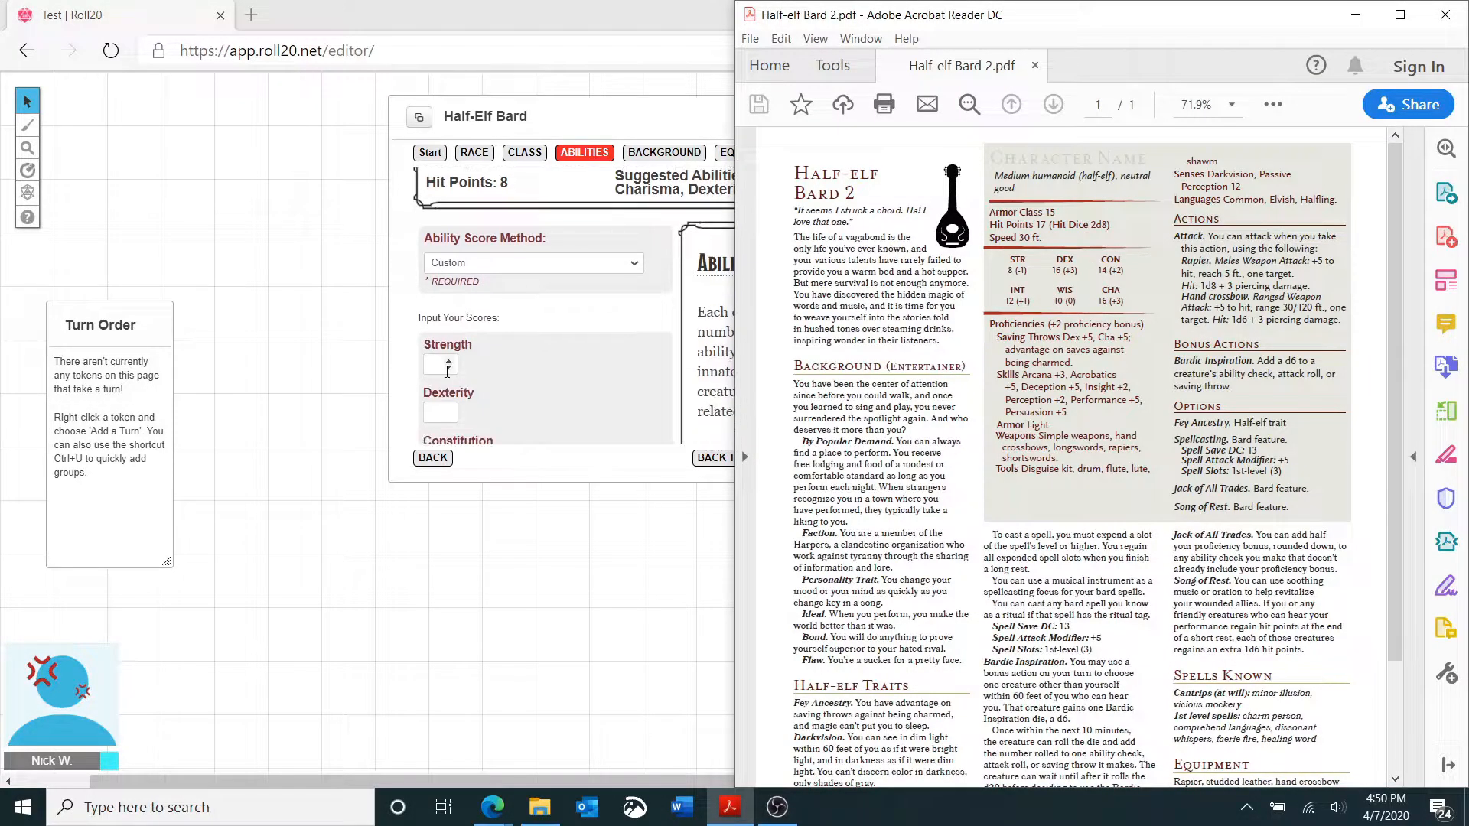
left_click(437, 365)
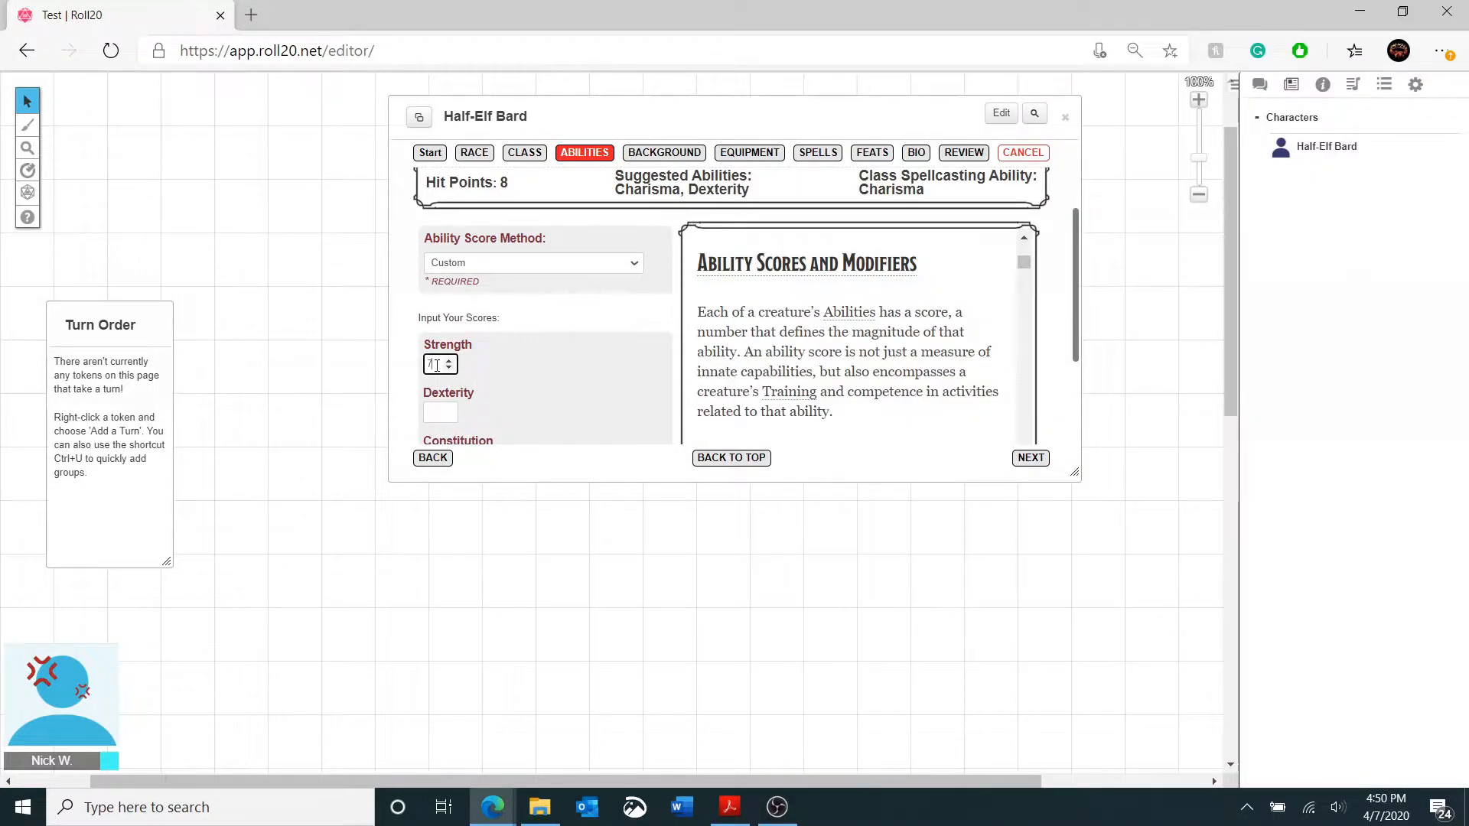
left_click(441, 412)
key("alt+Tab")
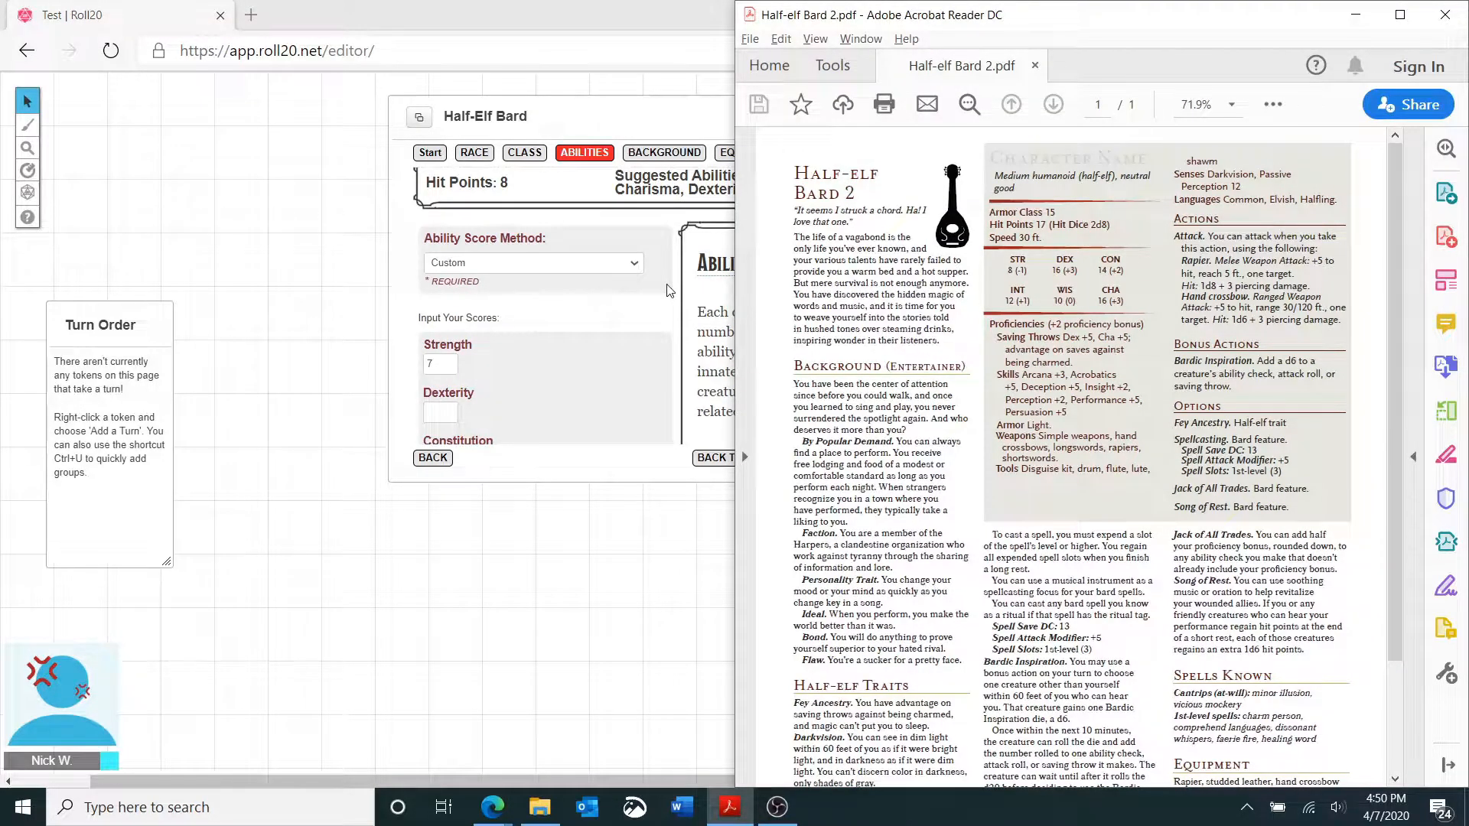
key("alt+Tab")
type("15")
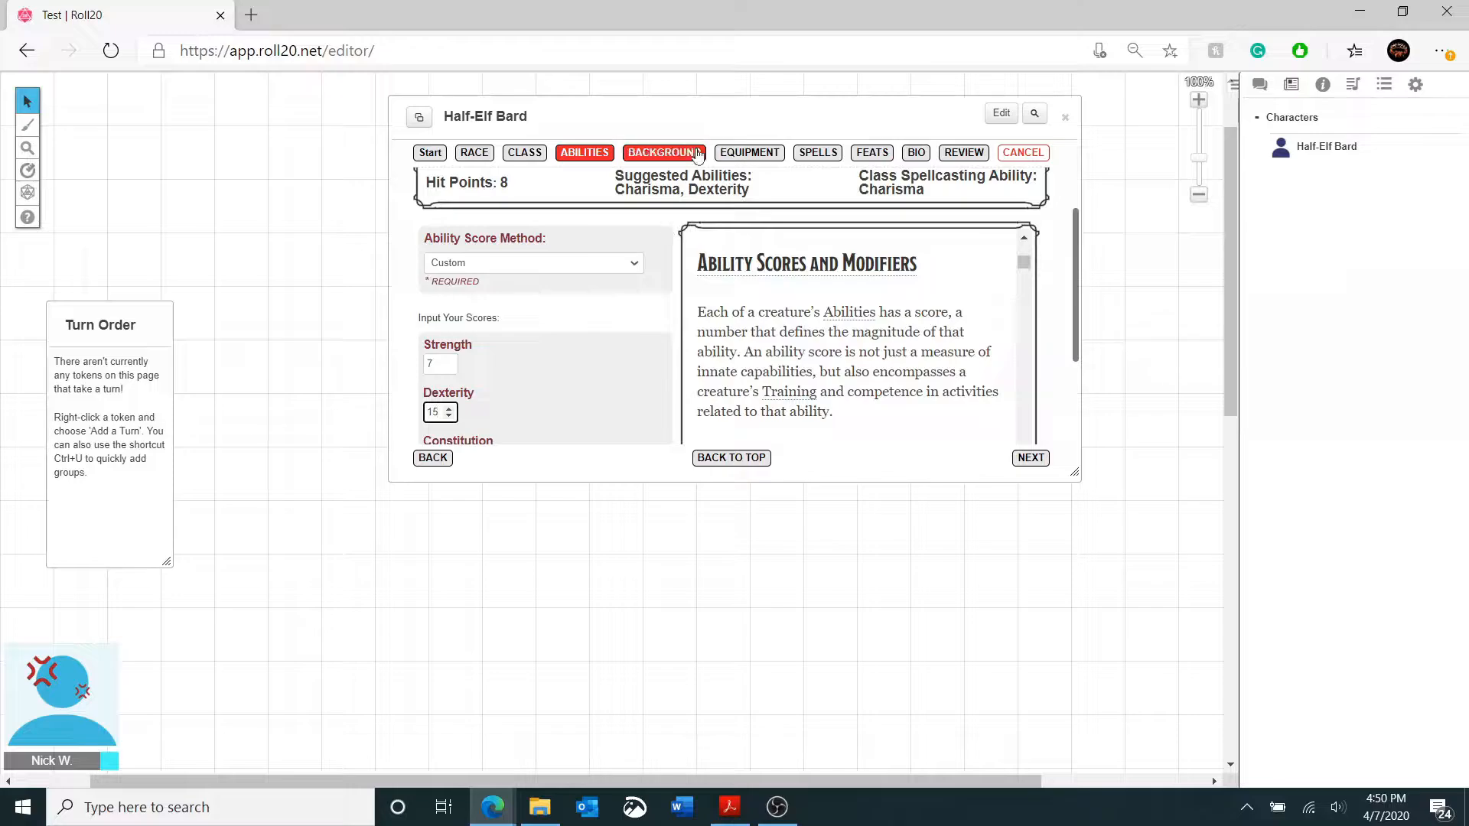
- Set the base Constitution to 14 and Intelligence to 12, following the scores in Half-elf Bard 2.pdf
scroll(662, 338, "down", 2)
left_click(442, 361)
key("alt+Tab")
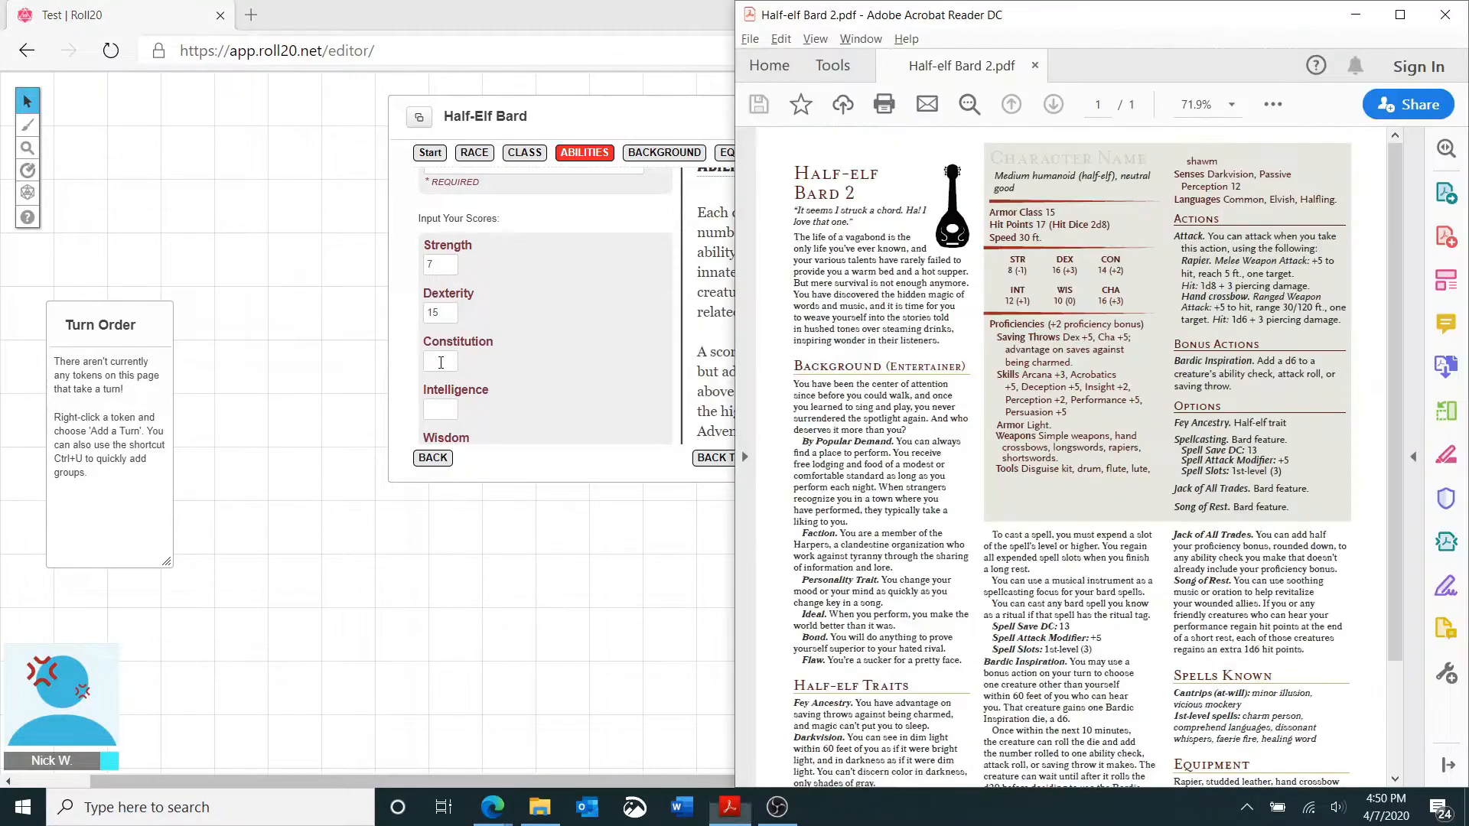
key("alt+Tab")
type("1")
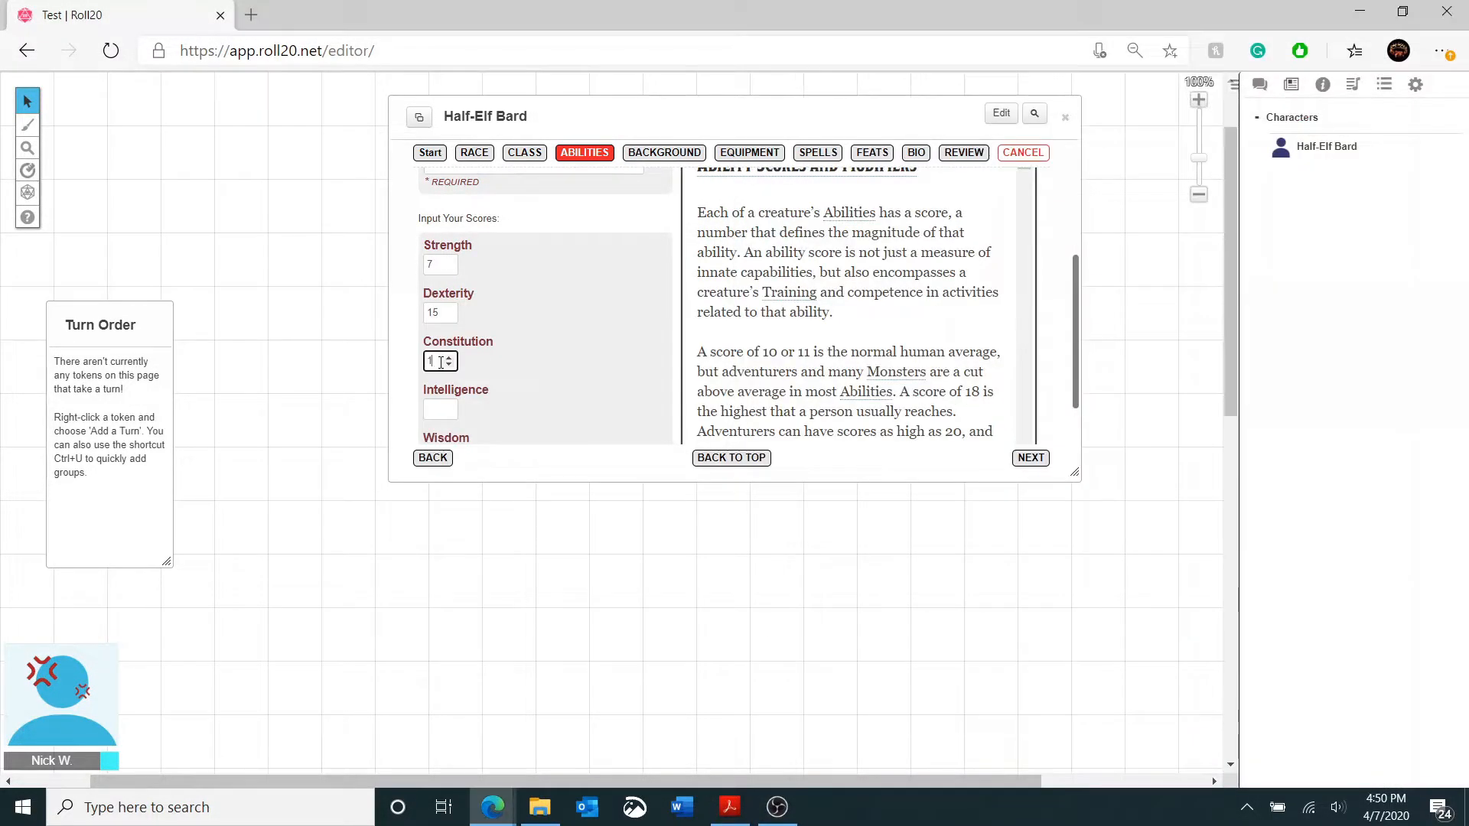
scroll(475, 306, "down", 3)
key("alt+Tab")
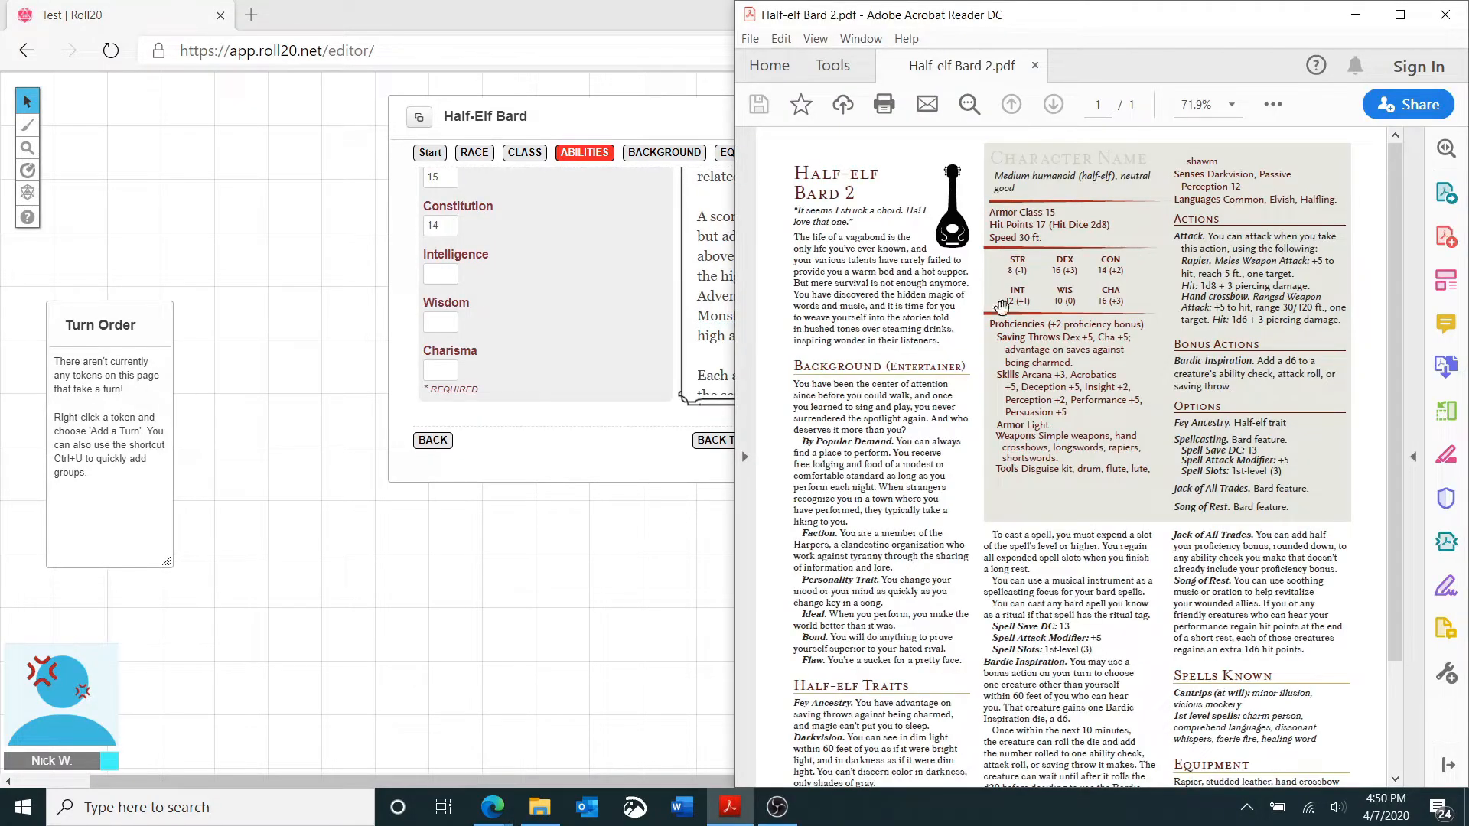
left_click(444, 274)
type("12")
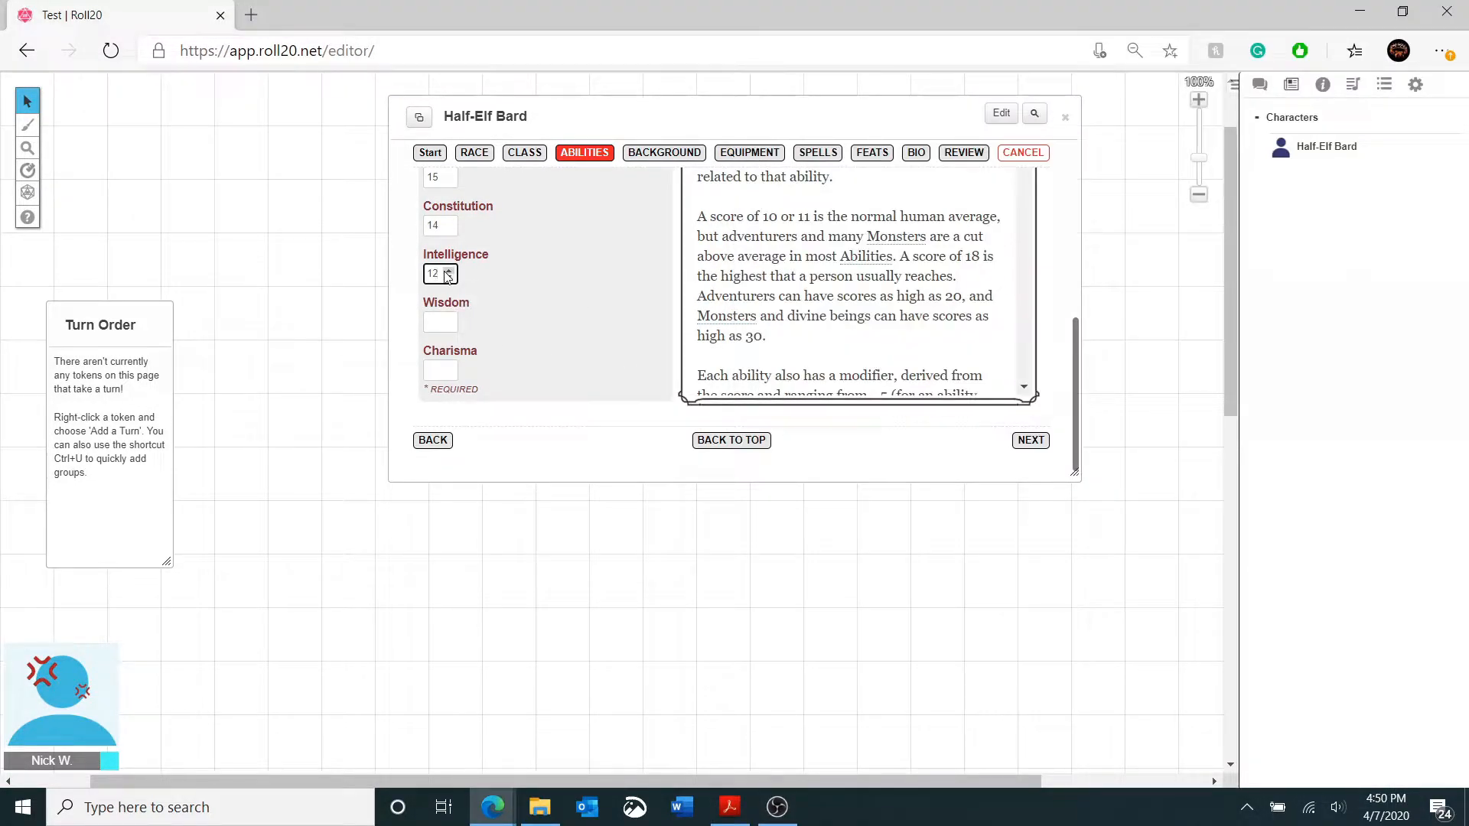
- Check the last two scores in Half-elf Bard 2.pdf and set Wisdom to 10 and base Charisma to 14
key("alt+Tab")
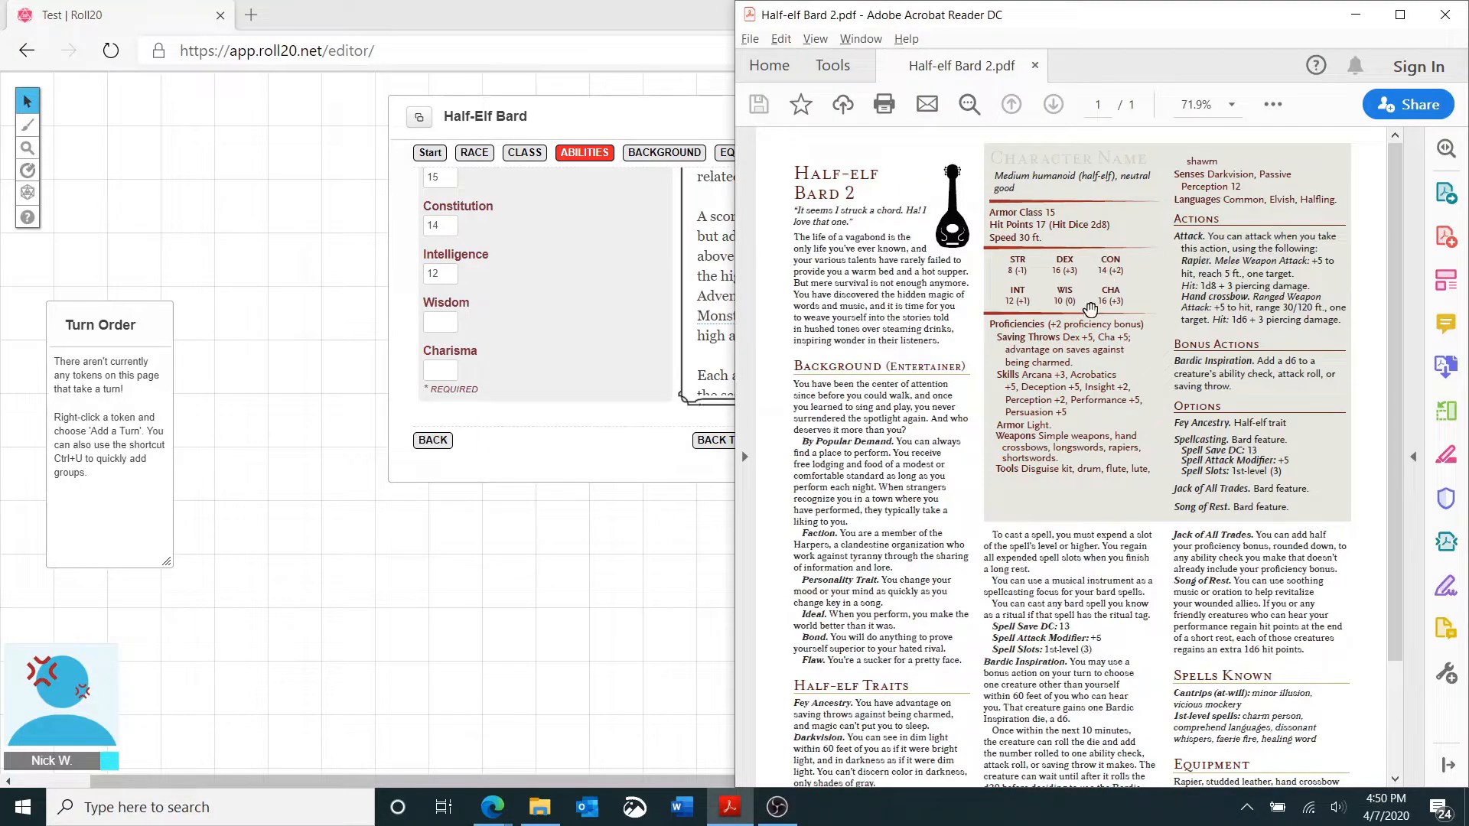
left_click(444, 322)
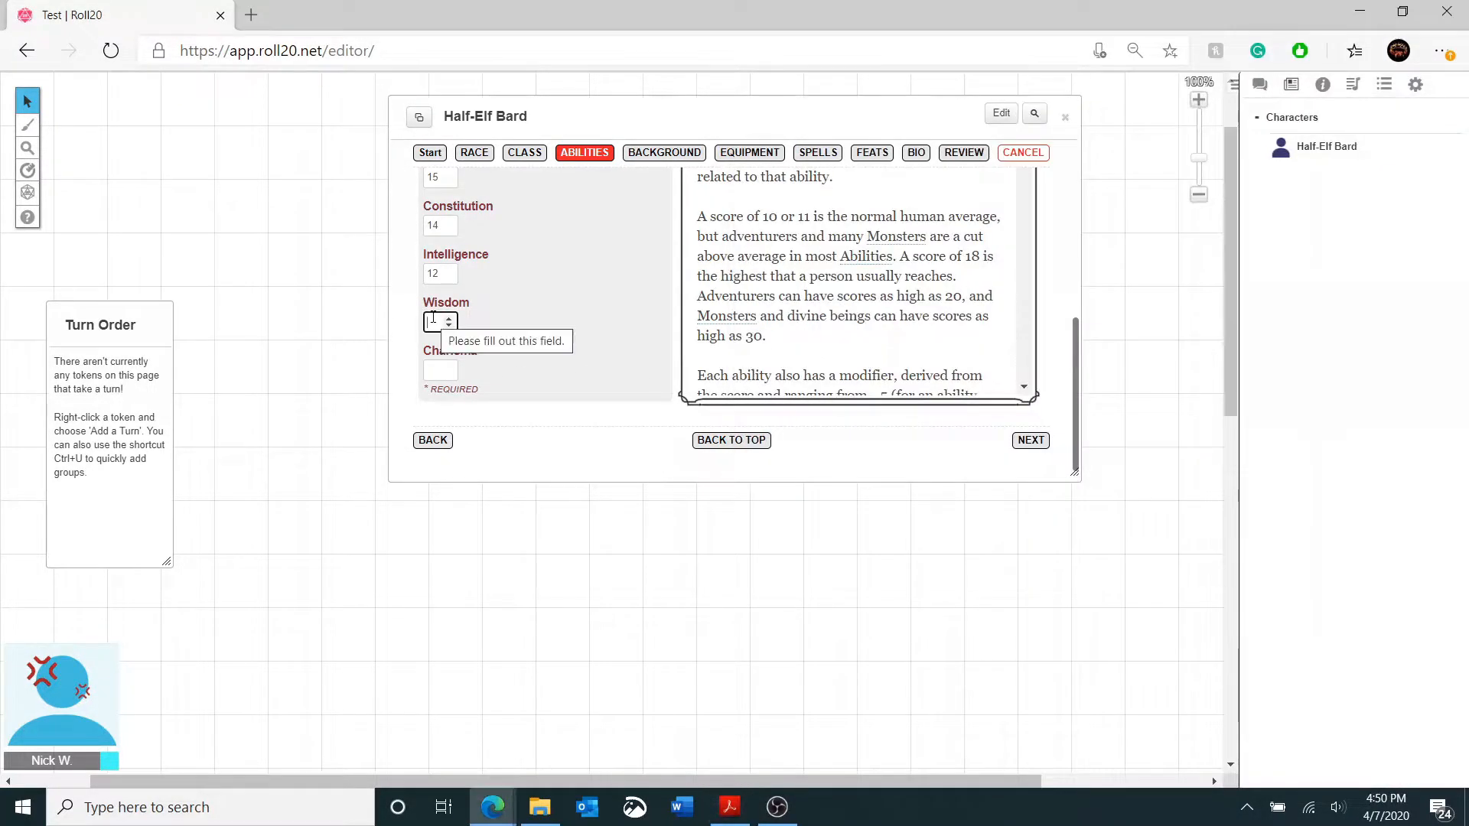
type("10")
left_click(438, 370)
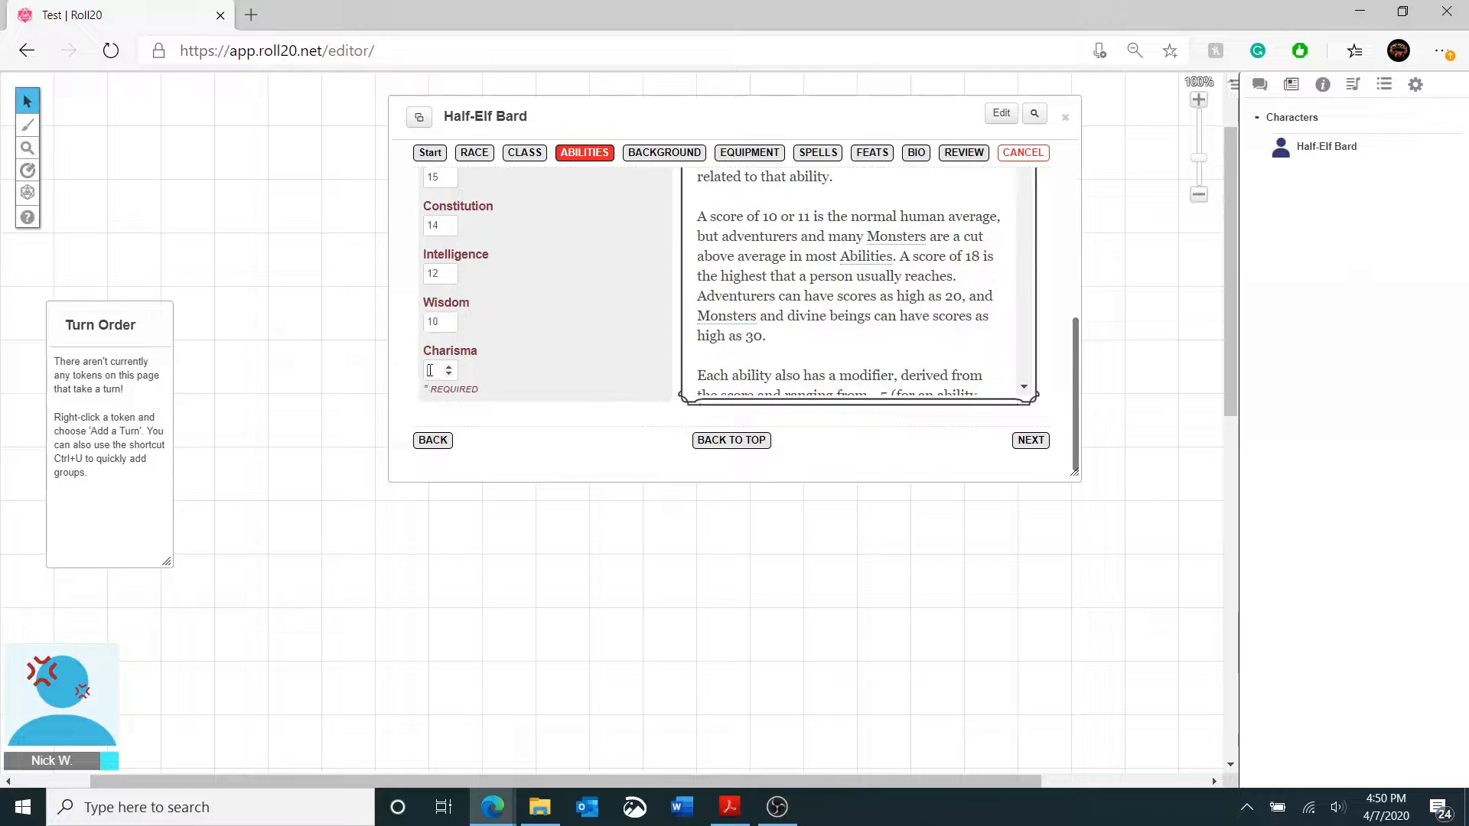
key("alt+Tab")
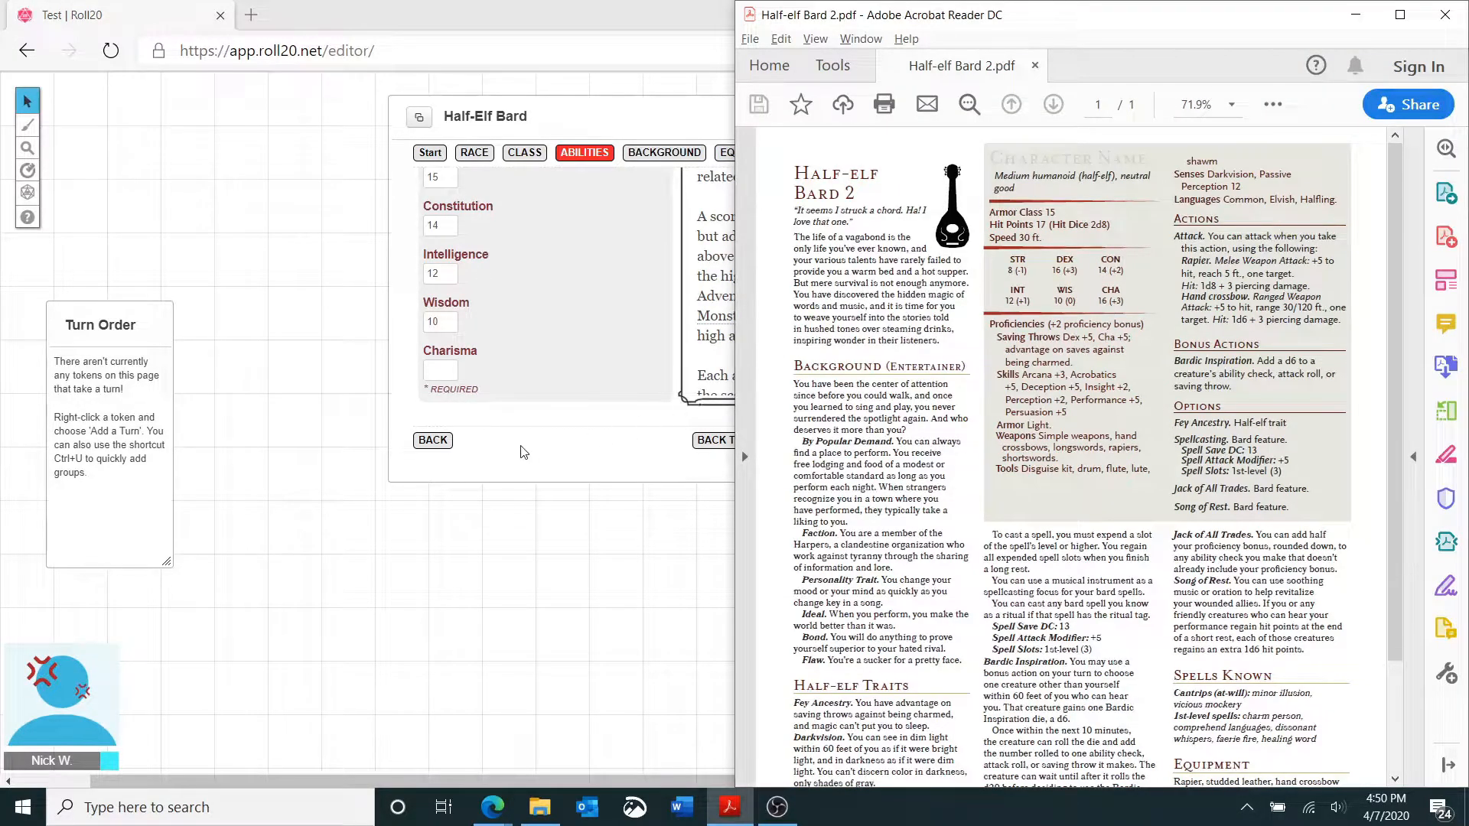
left_click(440, 369)
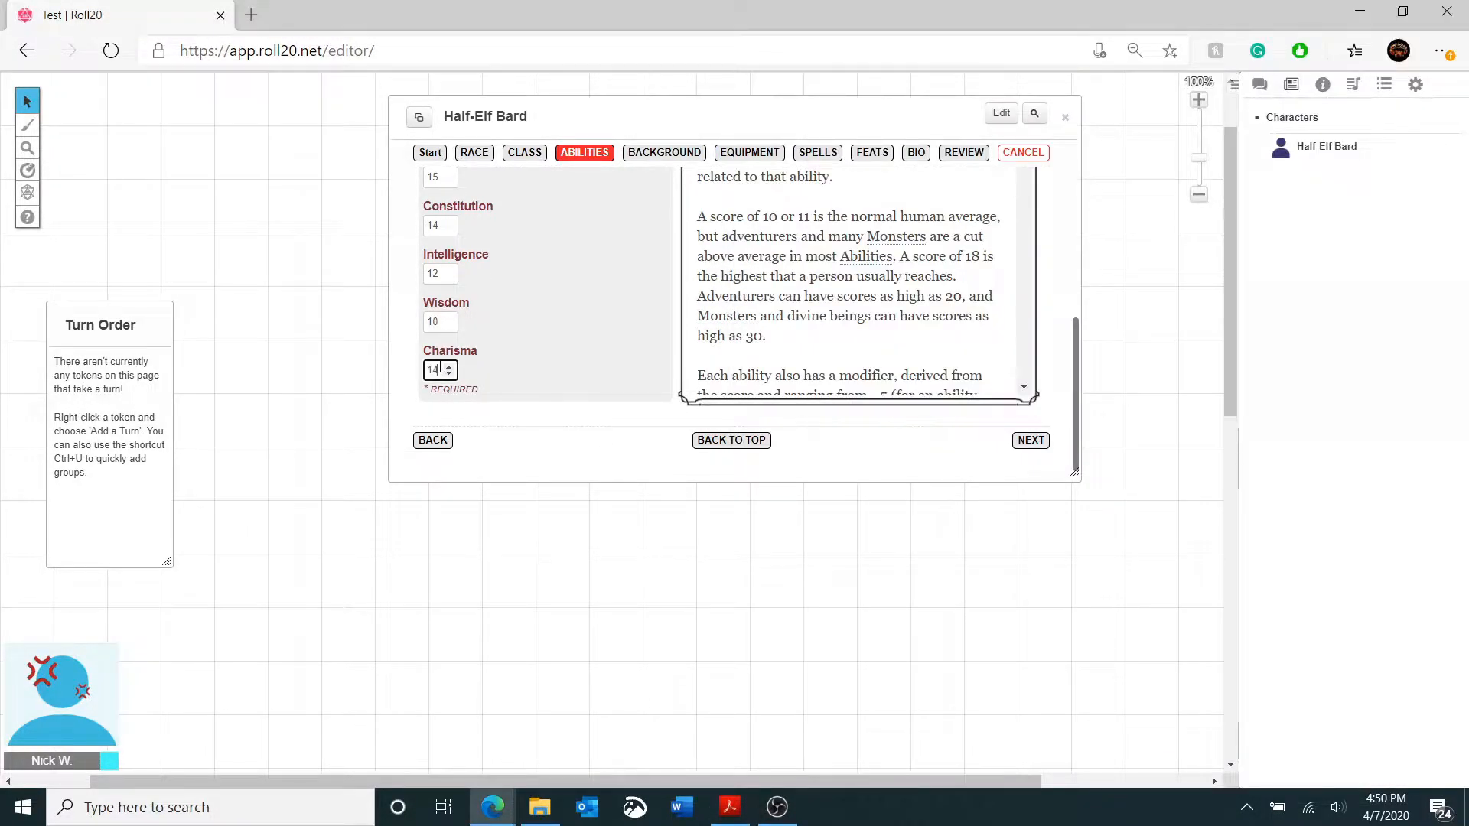
left_click(568, 370)
- Compare the total ability scores with Half-elf Bard 2.pdf and proceed to the background page
scroll(574, 375, "up", 5)
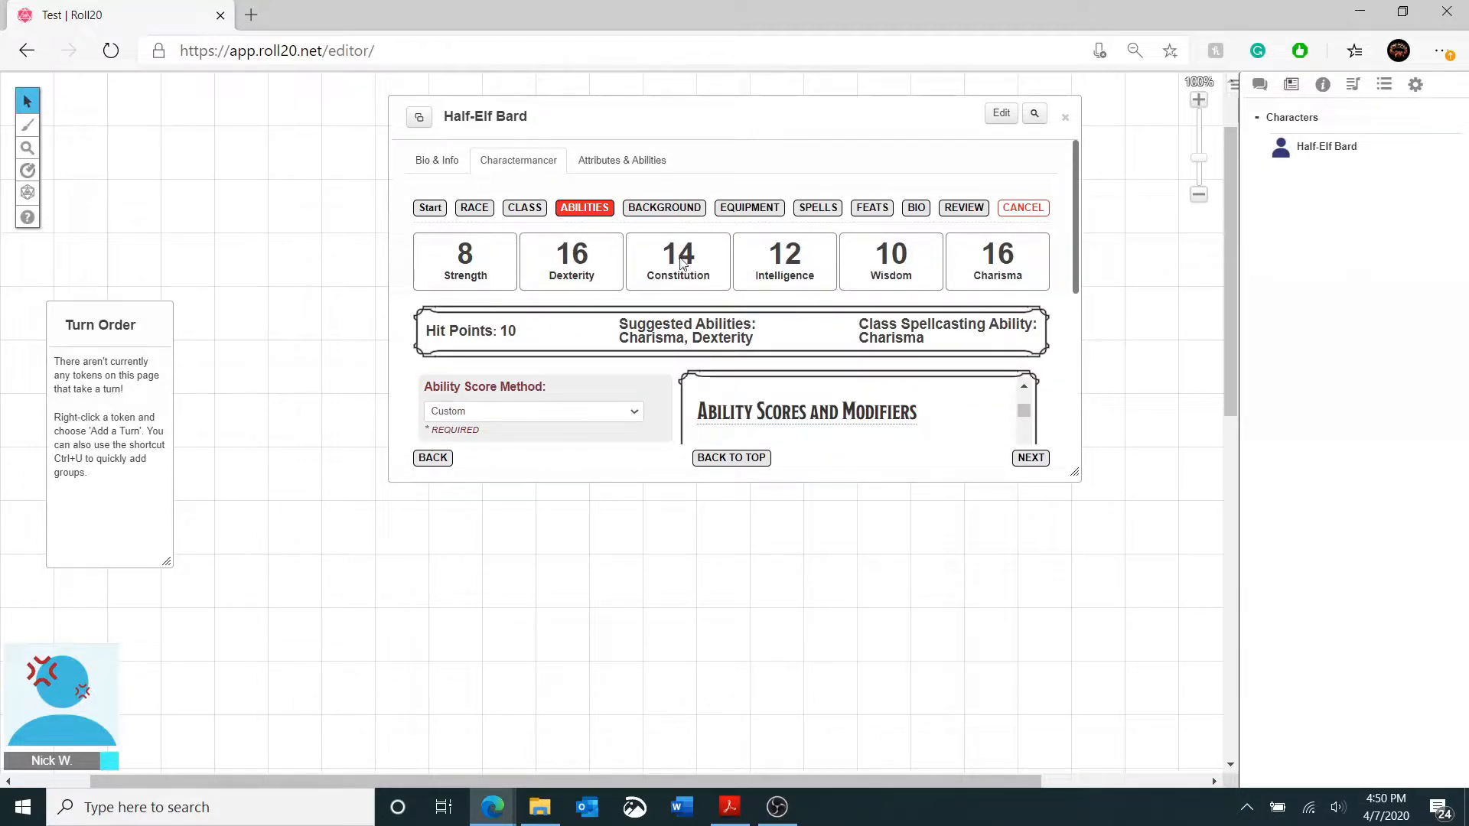
key("alt+Tab")
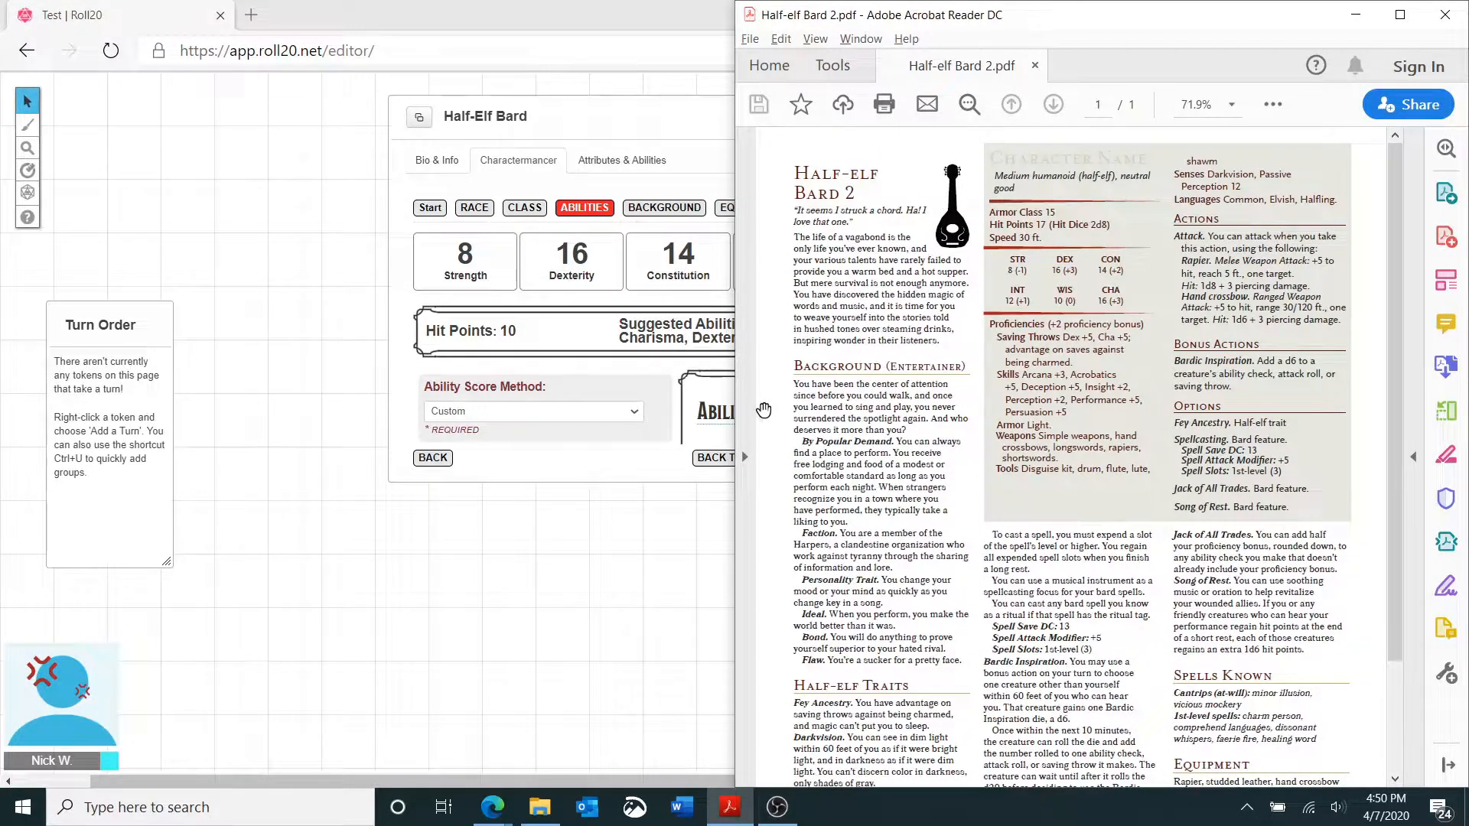
left_click(643, 375)
scroll(727, 354, "down", 10)
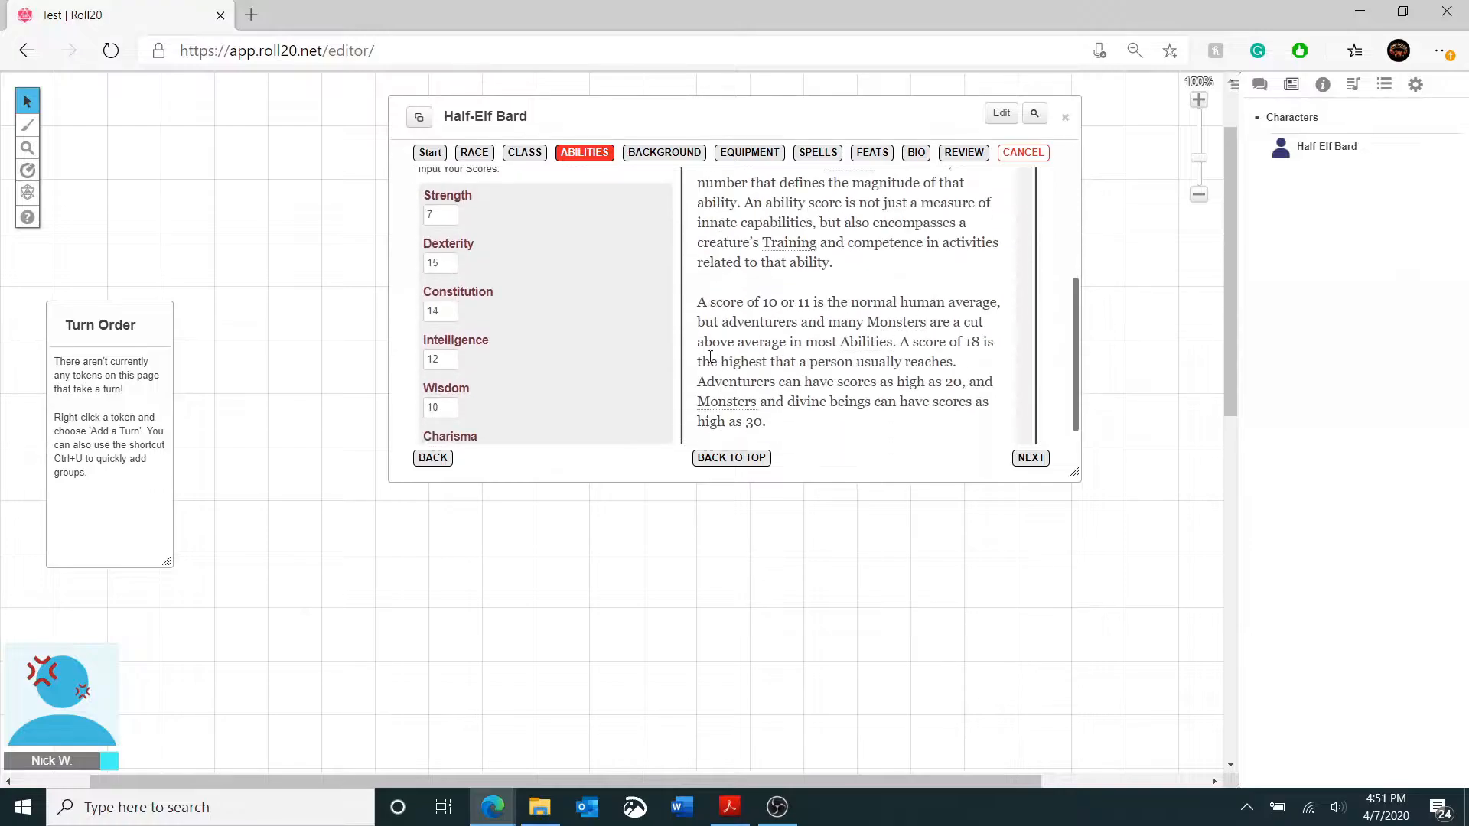
scroll(518, 387, "down", 3)
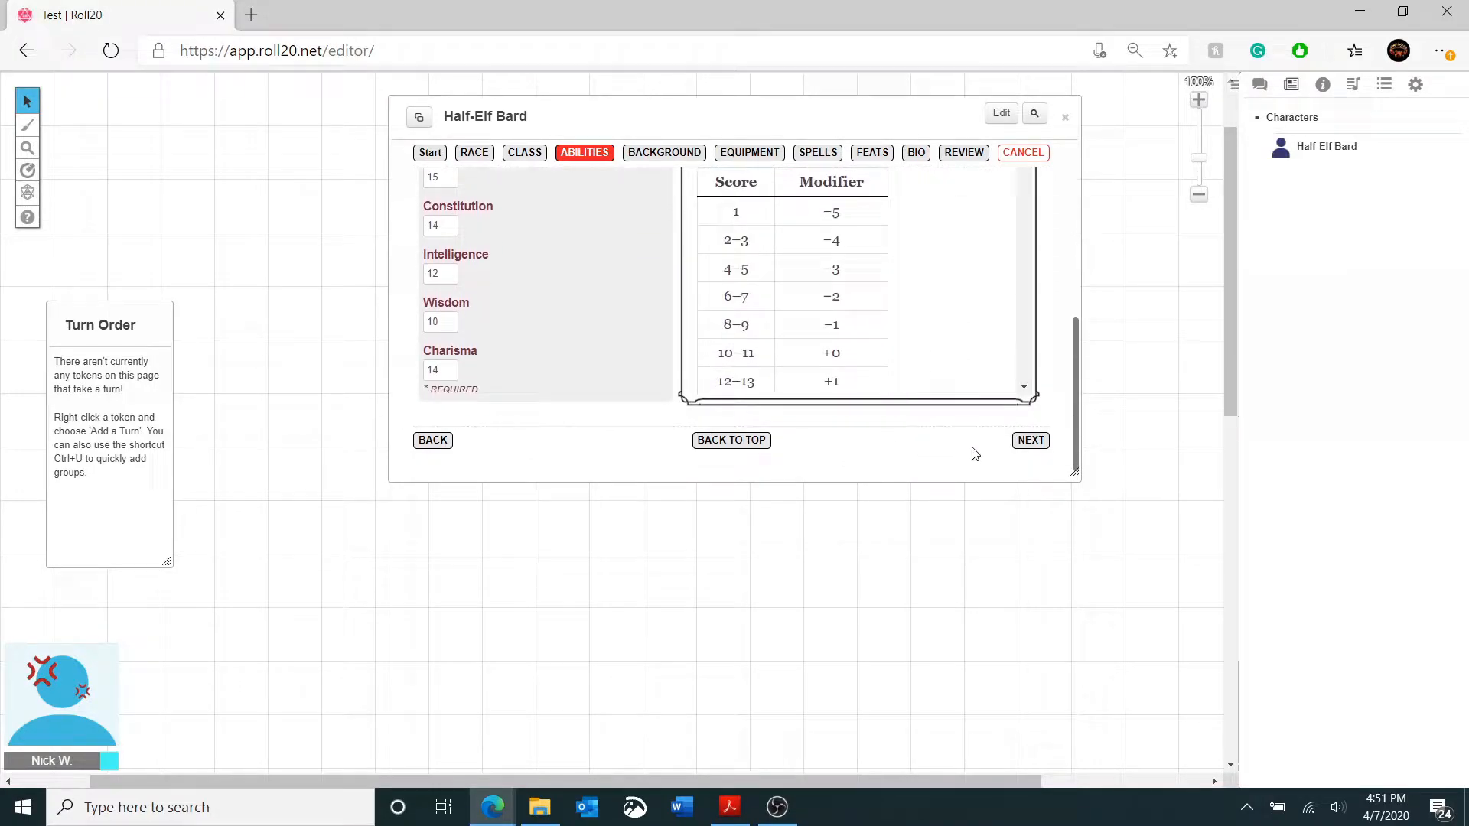
left_click(1031, 440)
- Choose Custom as the character's background
scroll(559, 371, "up", 2)
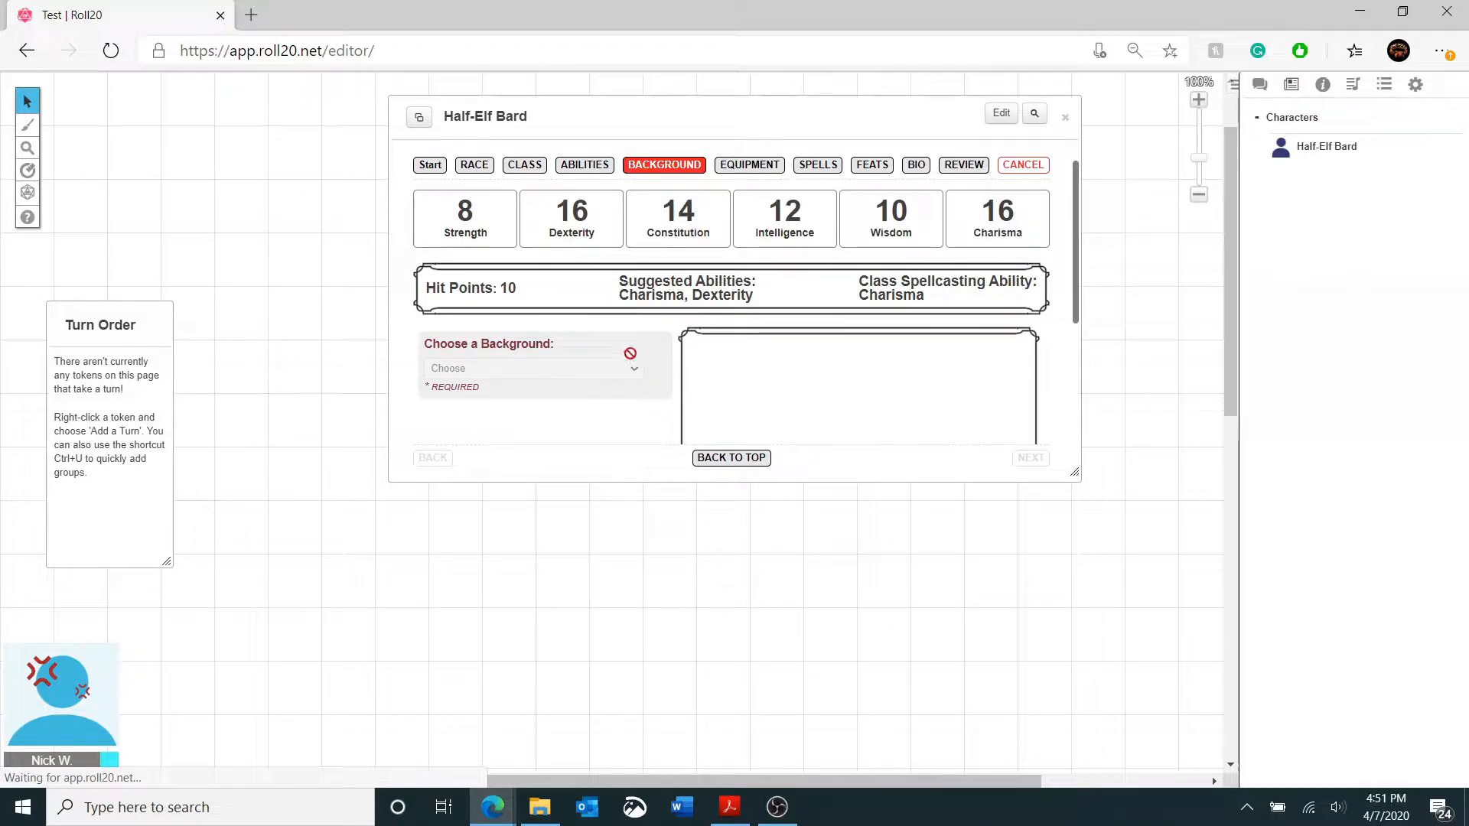
scroll(631, 353, "down", 3)
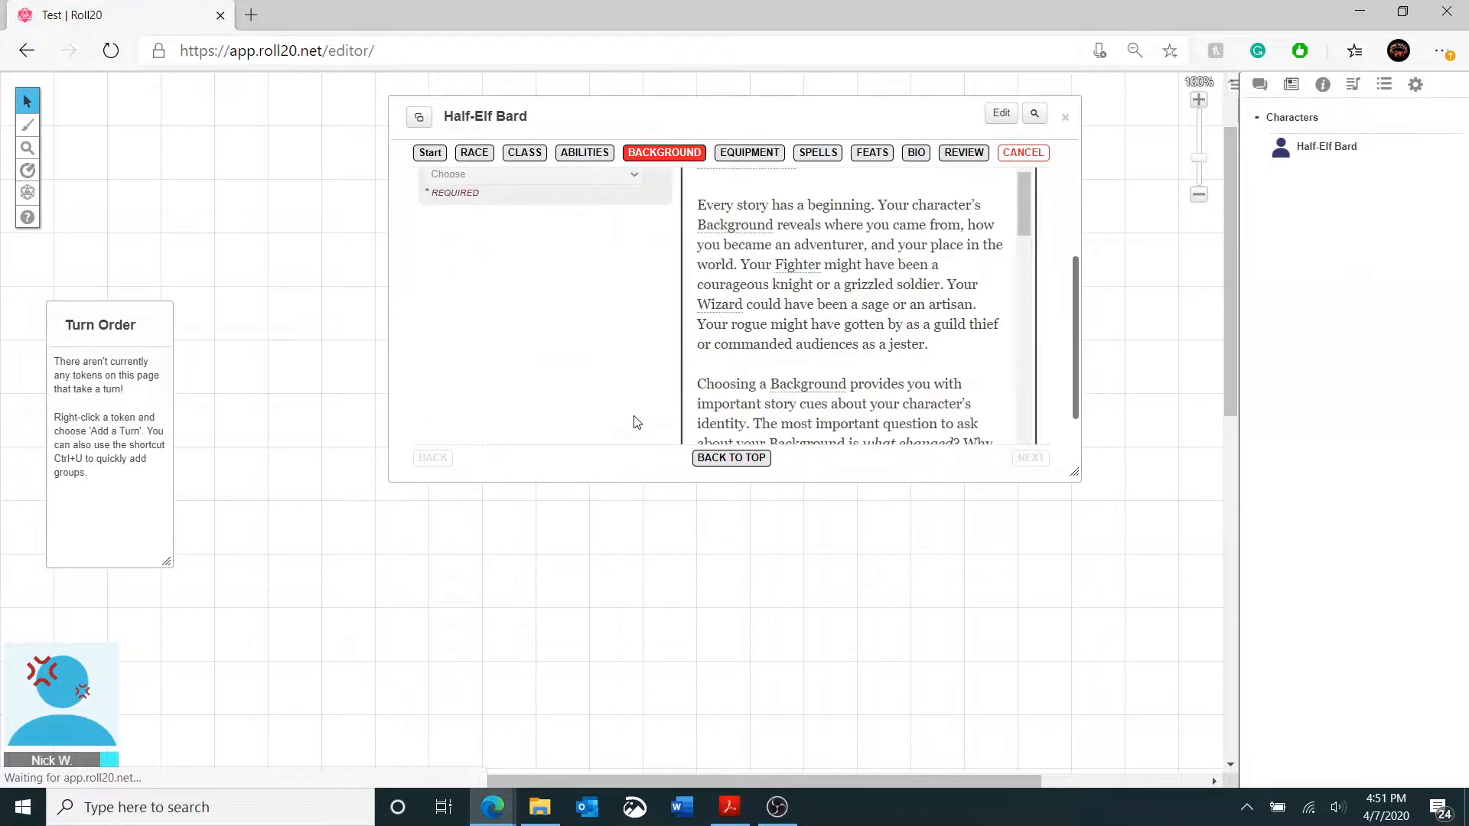
scroll(518, 207, "up", 2)
left_click(523, 275)
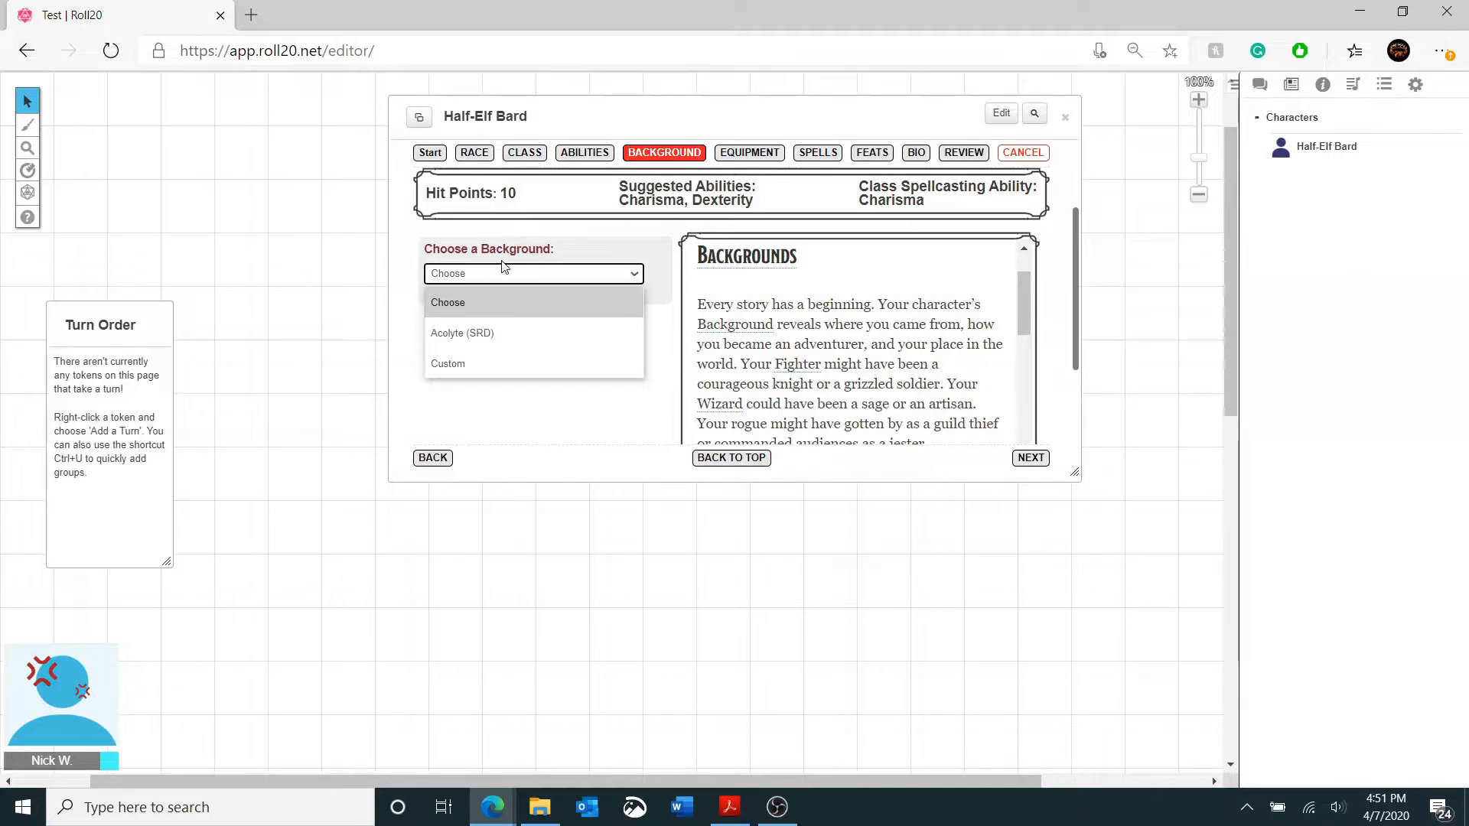
left_click(473, 371)
- Look up the background in Half-elf Bard 2.pdf and name the custom background Entertainer
scroll(459, 260, "up", 2)
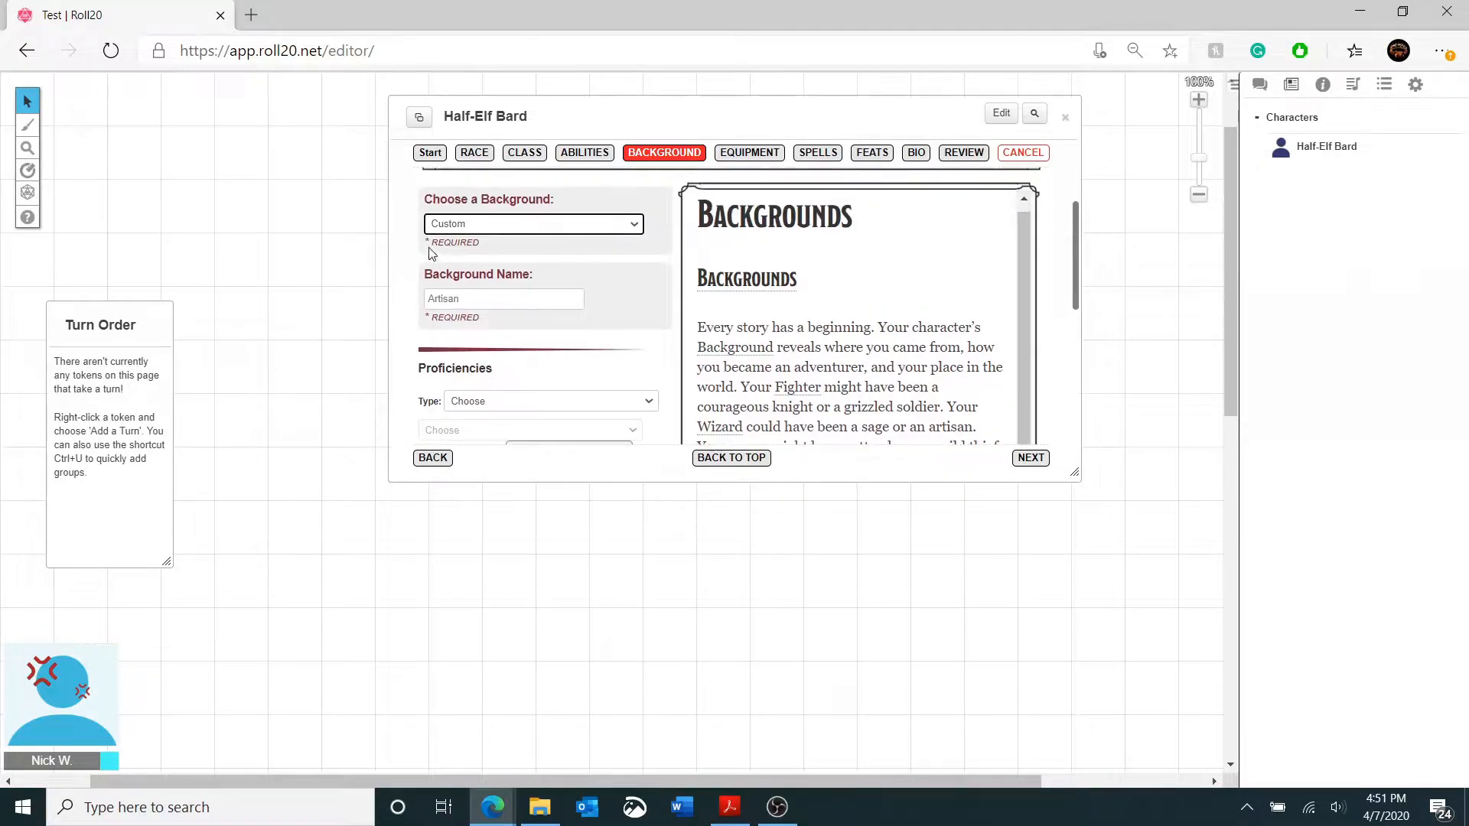
scroll(502, 302, "down", 3)
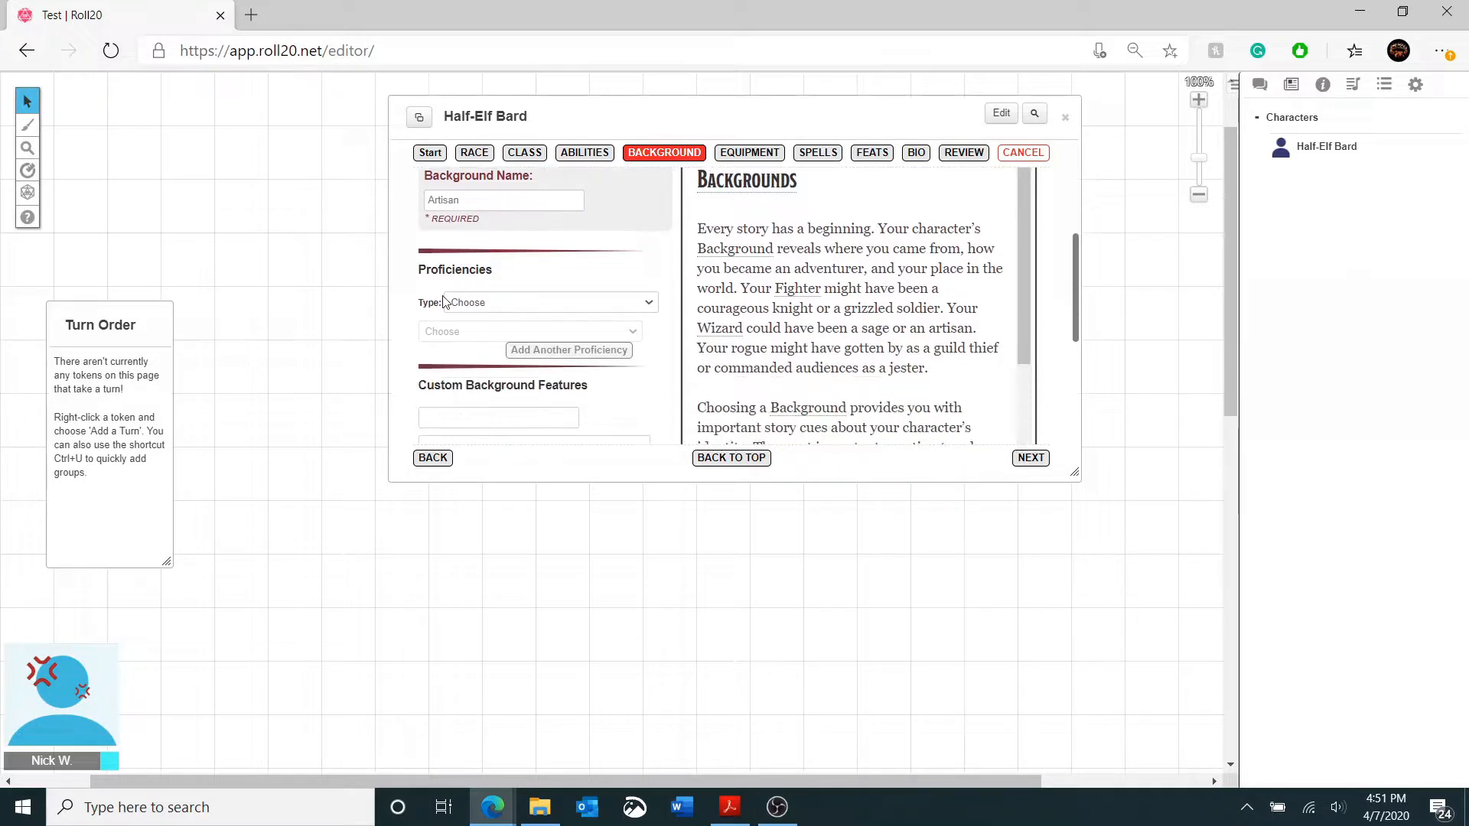
scroll(608, 274, "up", 3)
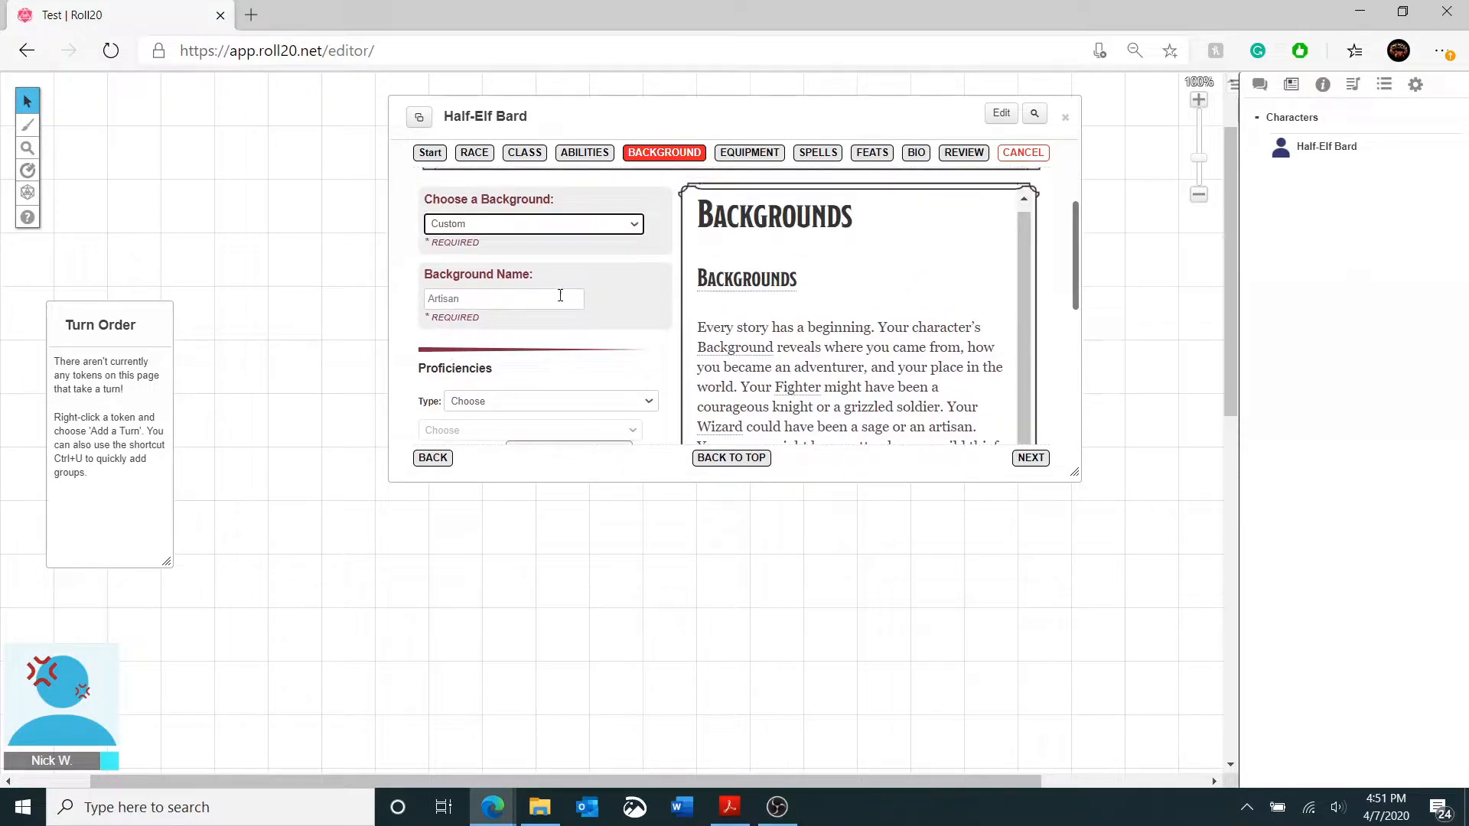
key("alt+Tab")
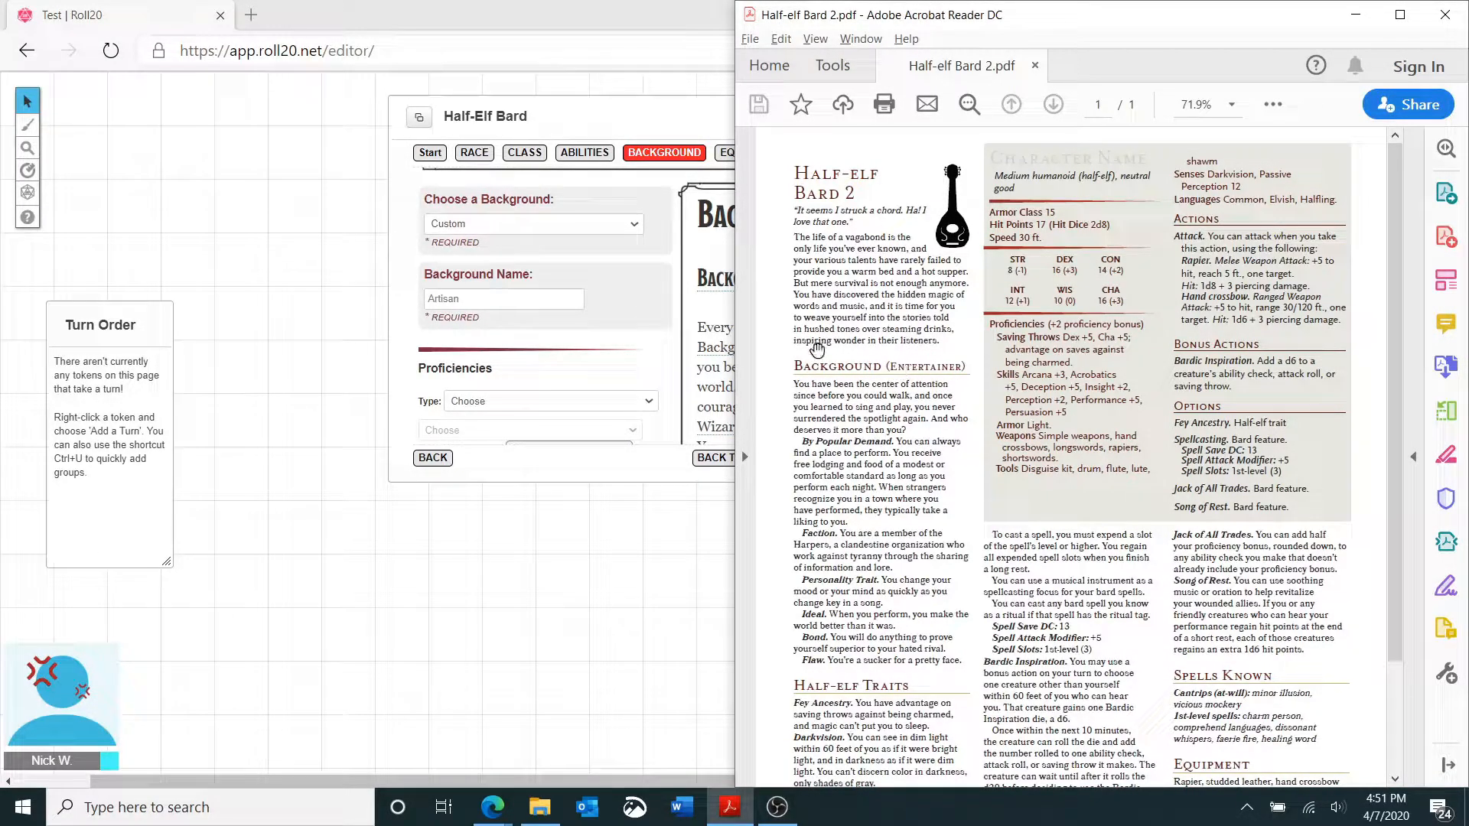
left_click(559, 298)
type("E")
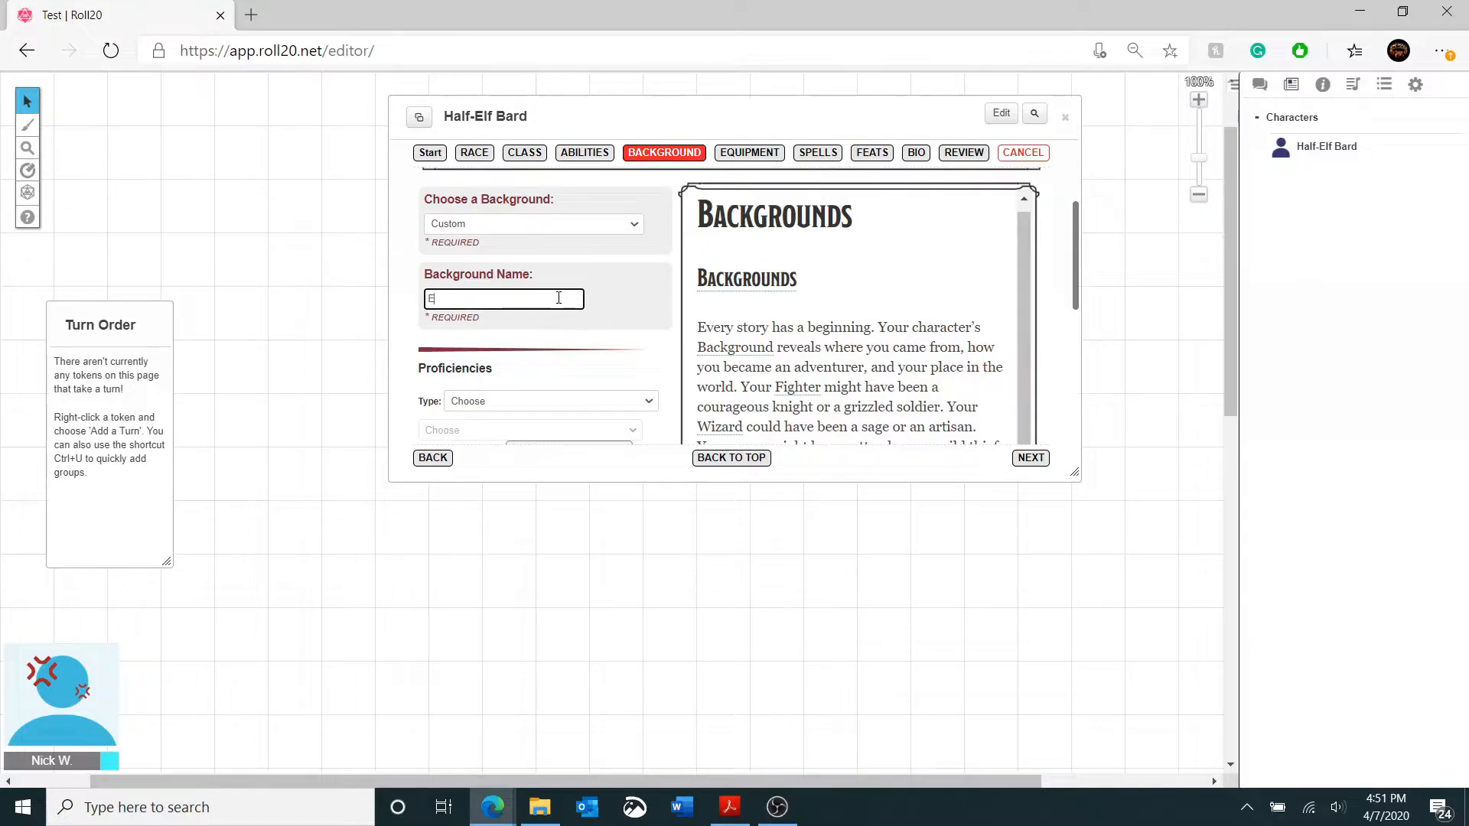
type("ntertainer")
left_click(651, 366)
- Check the proficiencies in Half-elf Bard 2.pdf, give the background the tool proficiency Disguise Kit (SRD), and add another proficiency entry
scroll(653, 367, "down", 3)
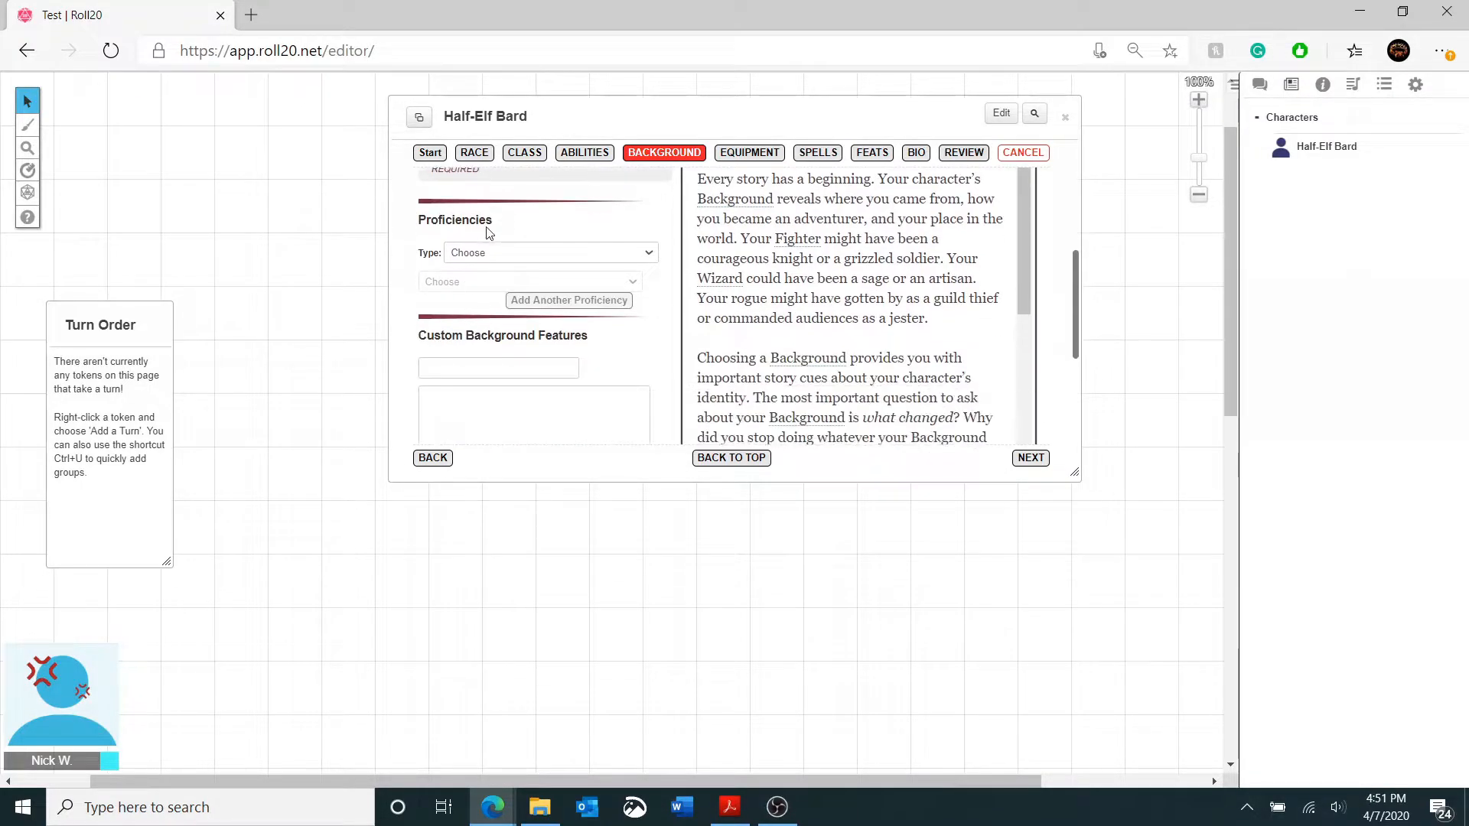
scroll(555, 353, "up", 1)
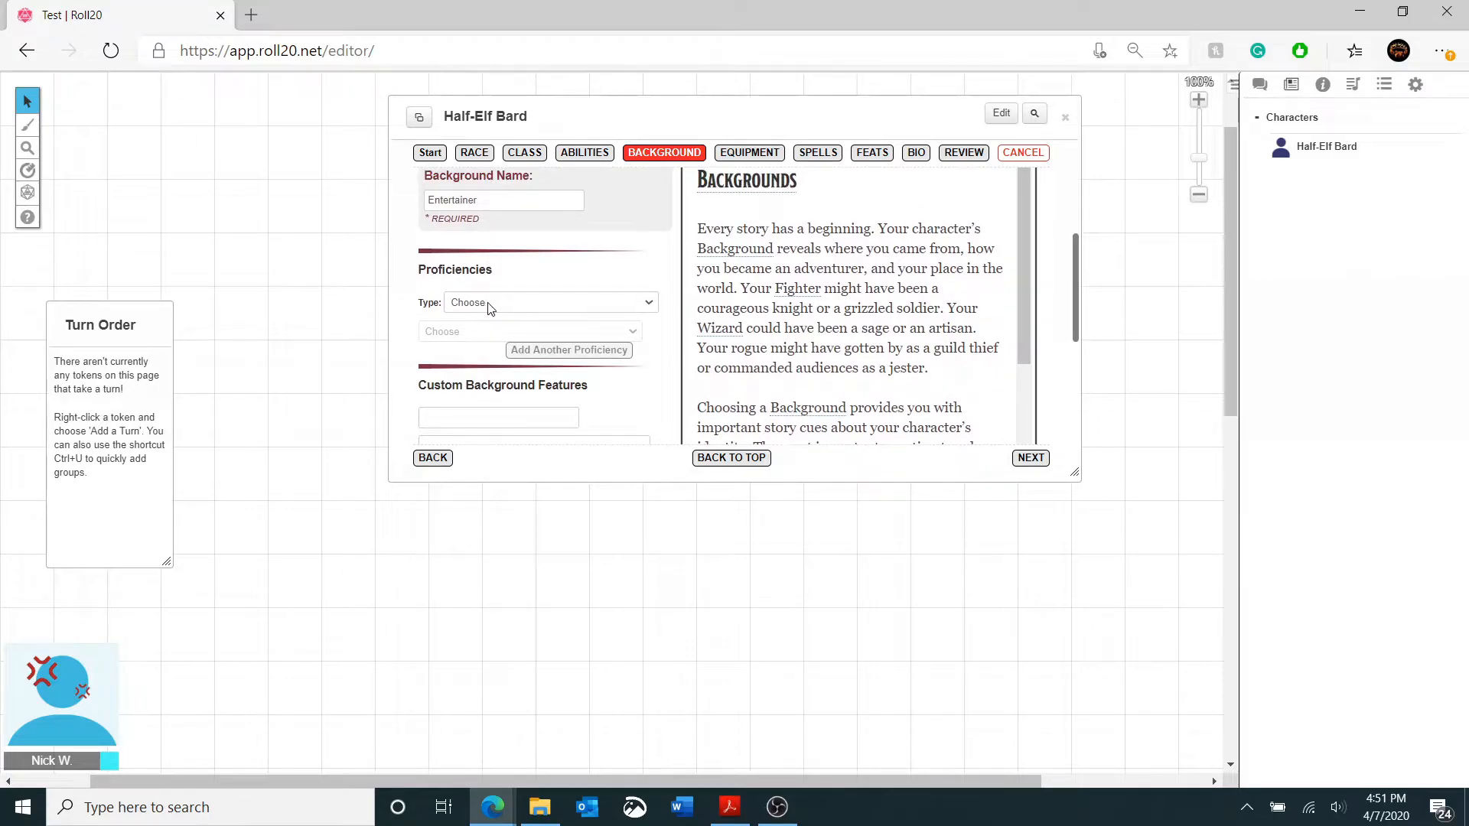
key("alt+Tab")
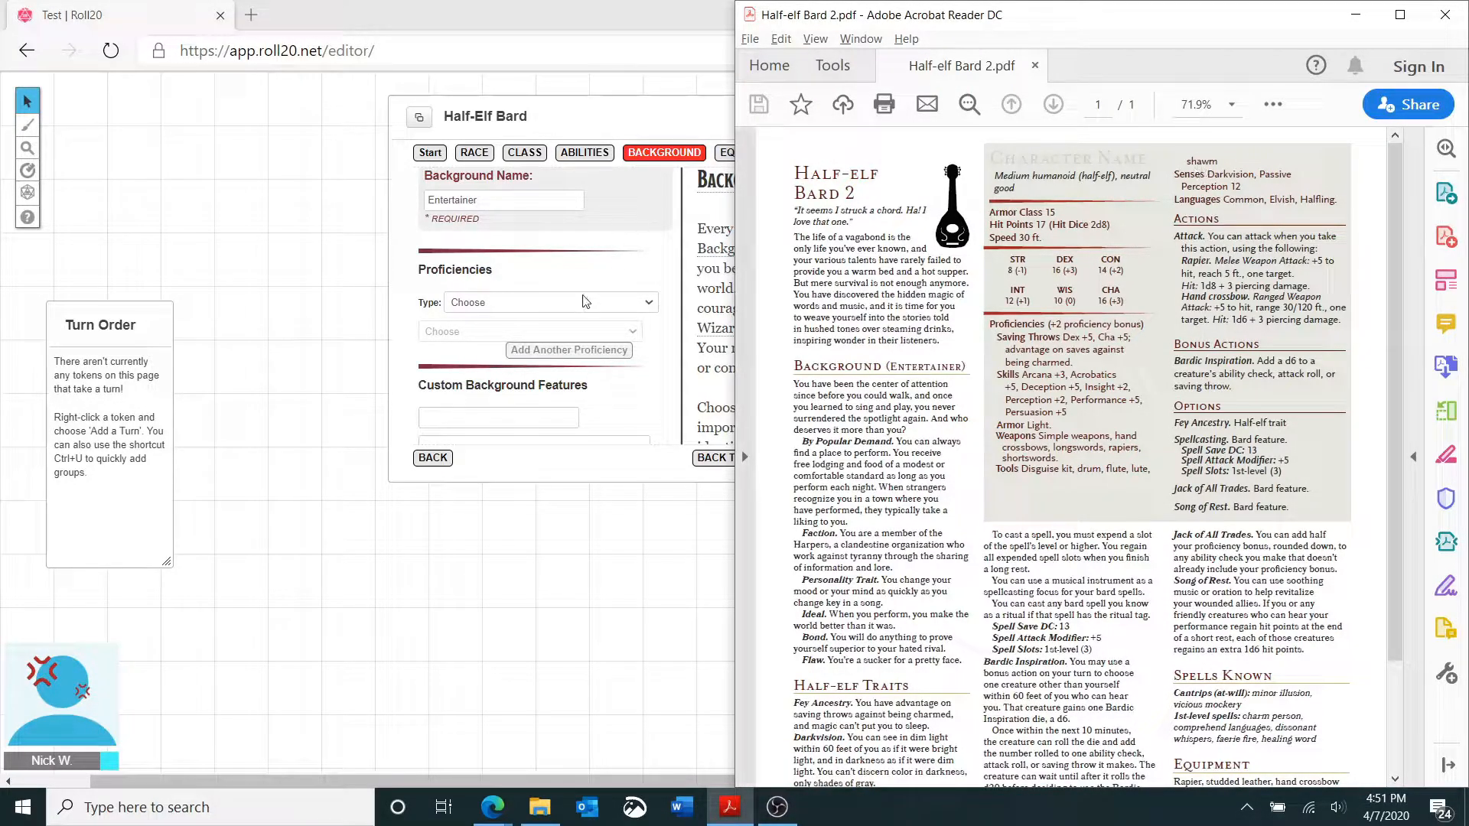
left_click(543, 294)
left_click(476, 303)
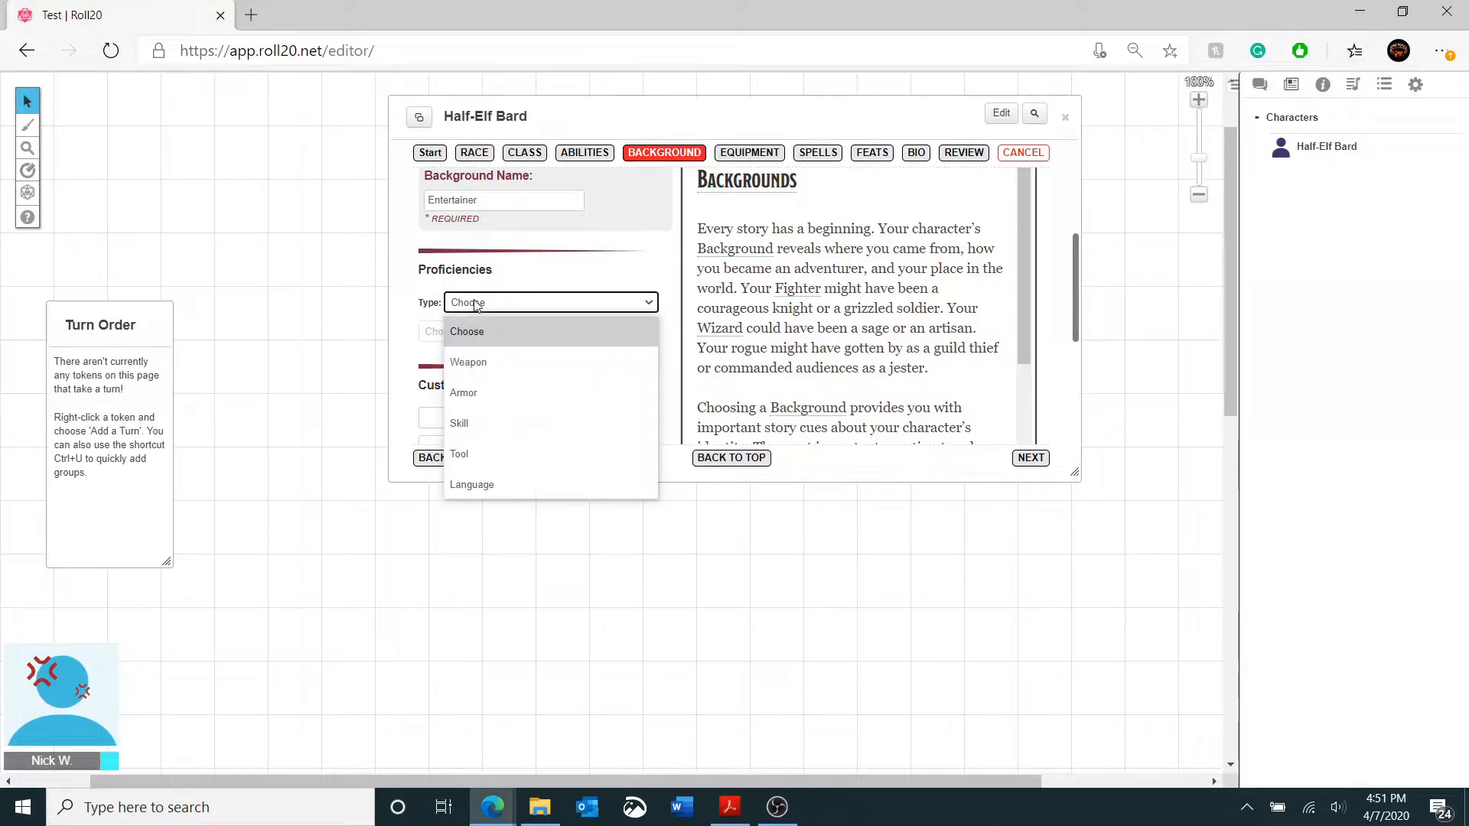
left_click(493, 451)
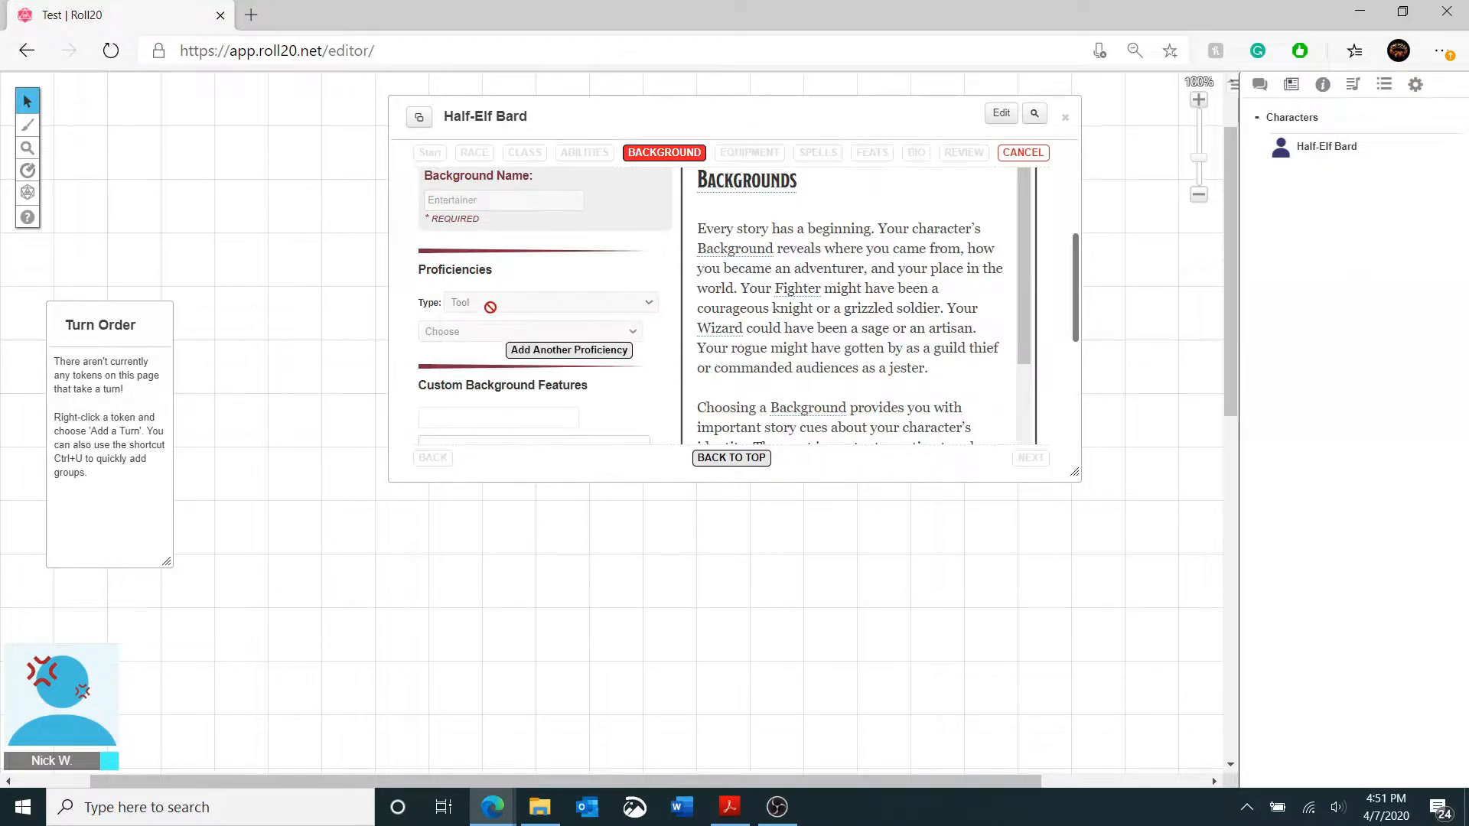
left_click(490, 331)
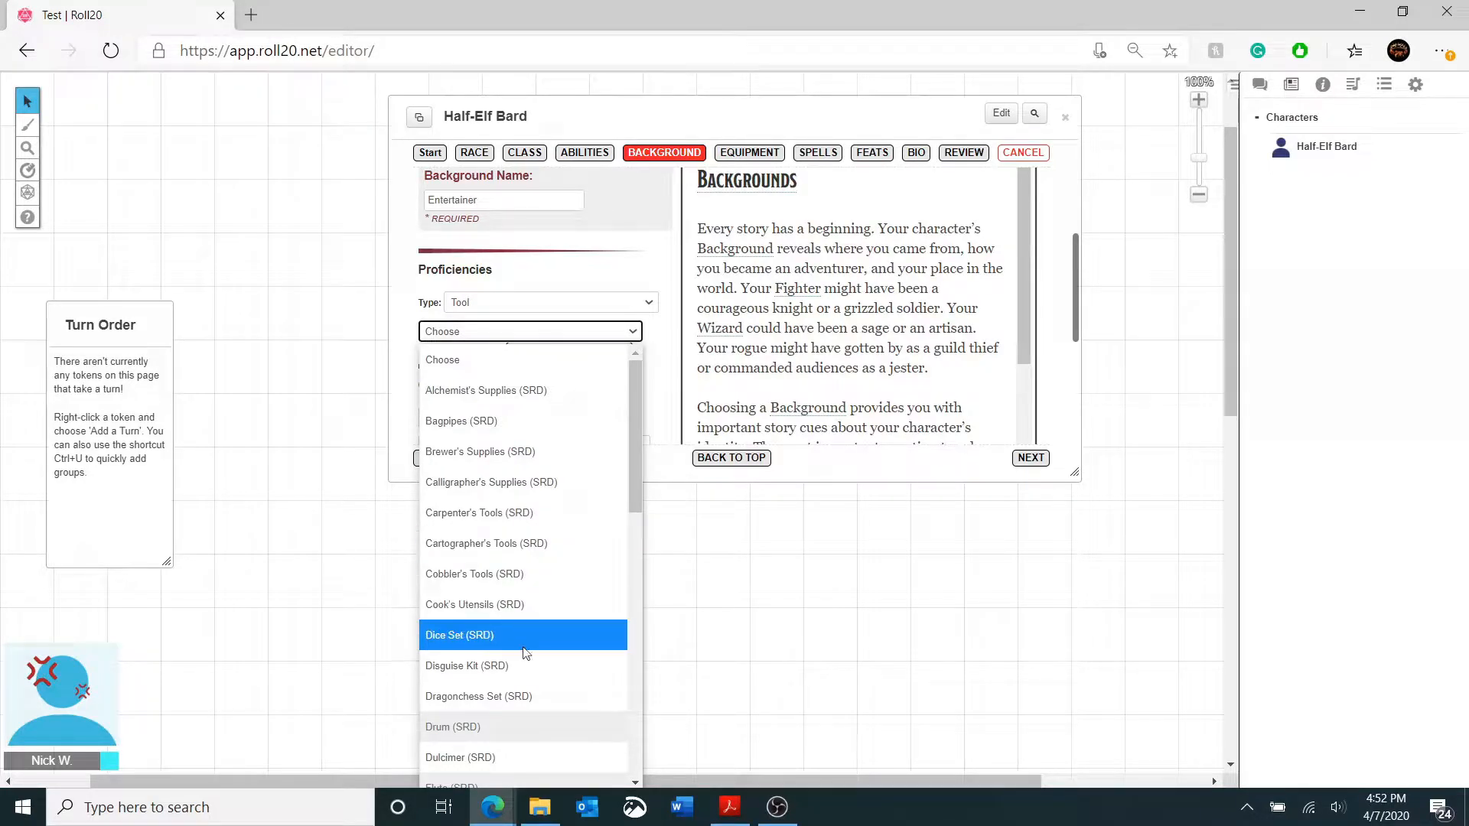
left_click(512, 666)
left_click(515, 360)
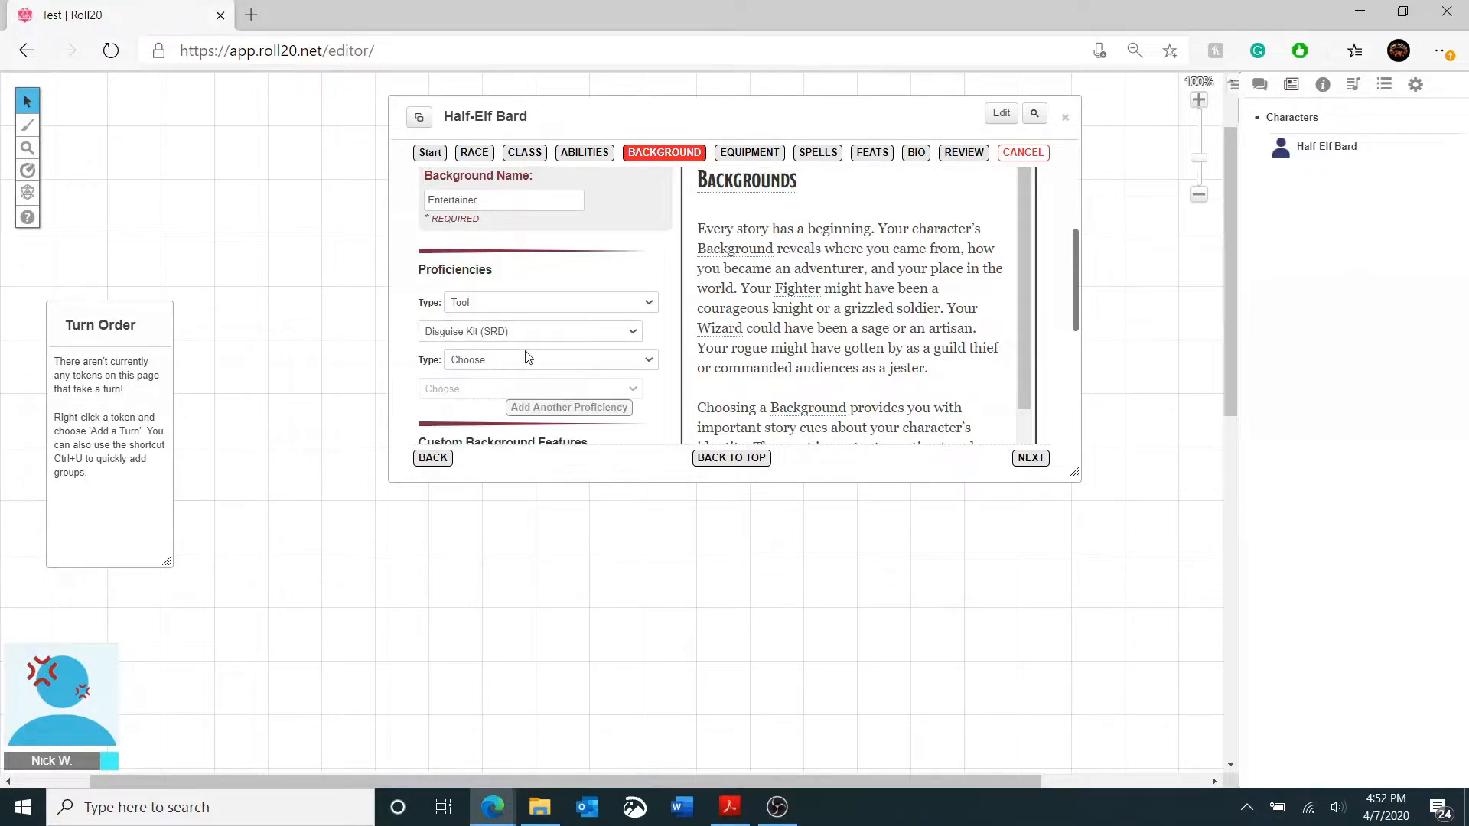
- Set the second background proficiency to the tool Shawm (SRD)
left_click(511, 361)
left_click(522, 507)
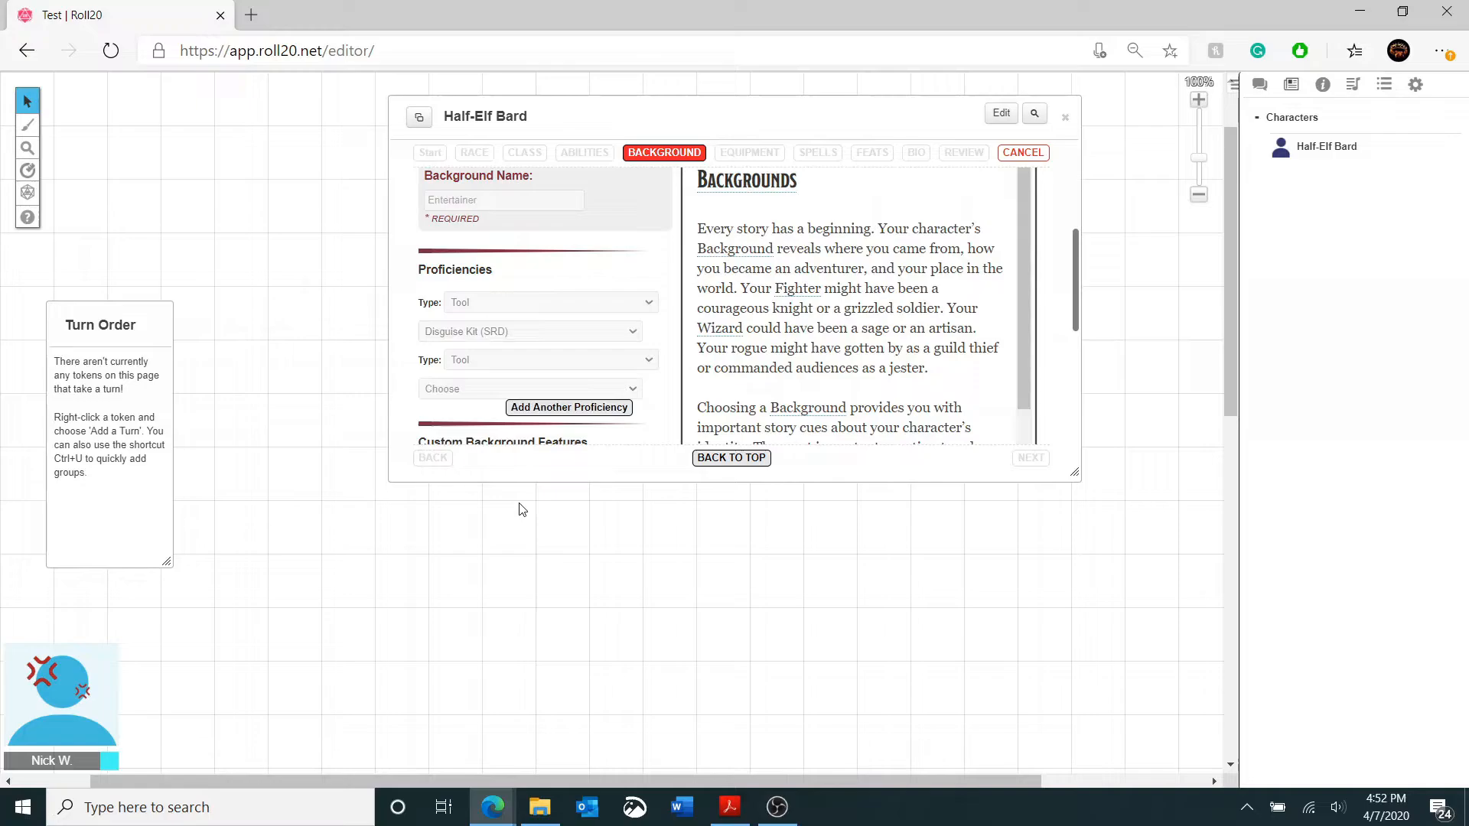
left_click(470, 389)
scroll(511, 612, "down", 3)
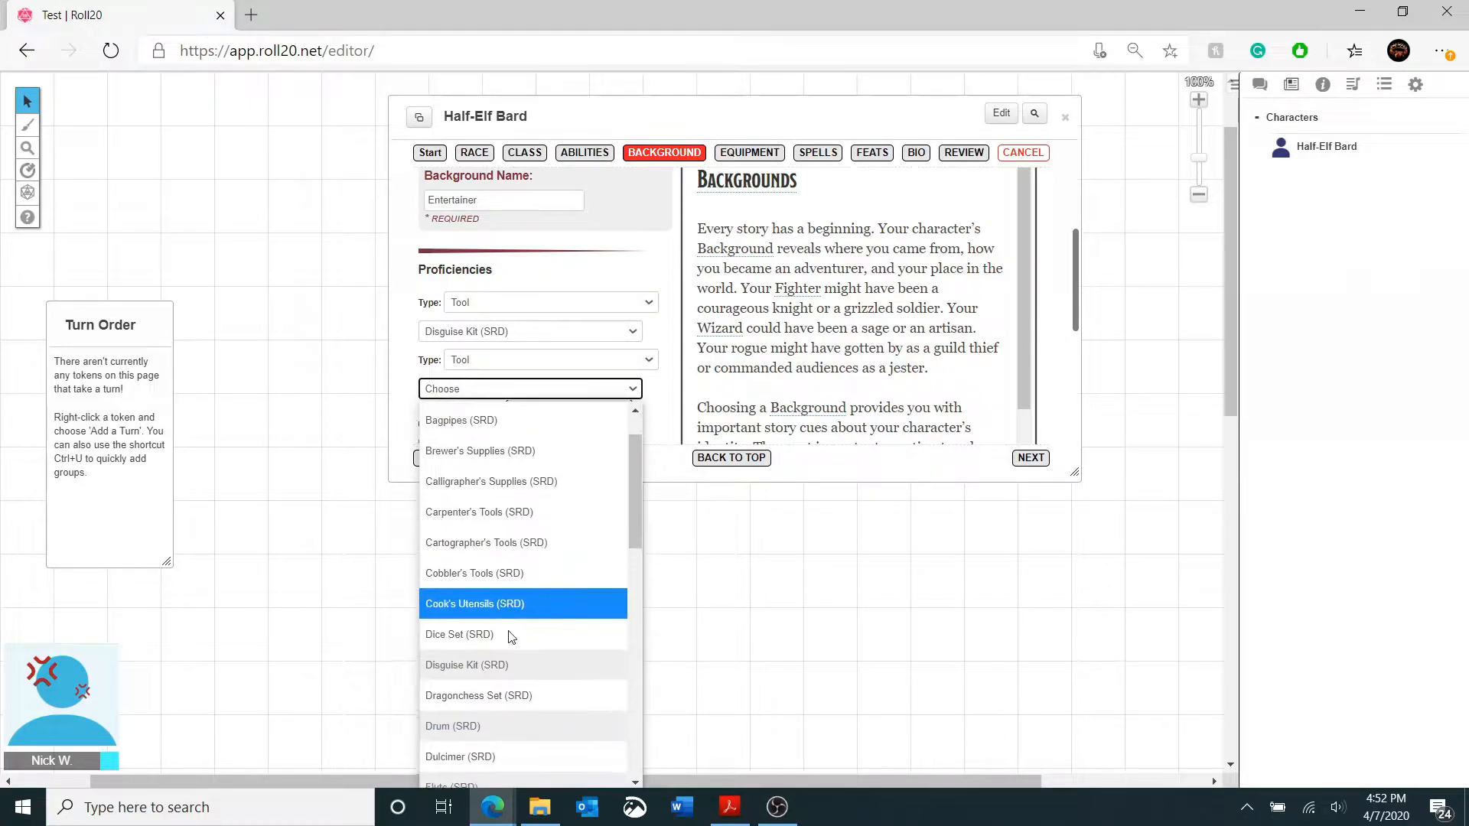
scroll(511, 637, "down", 3)
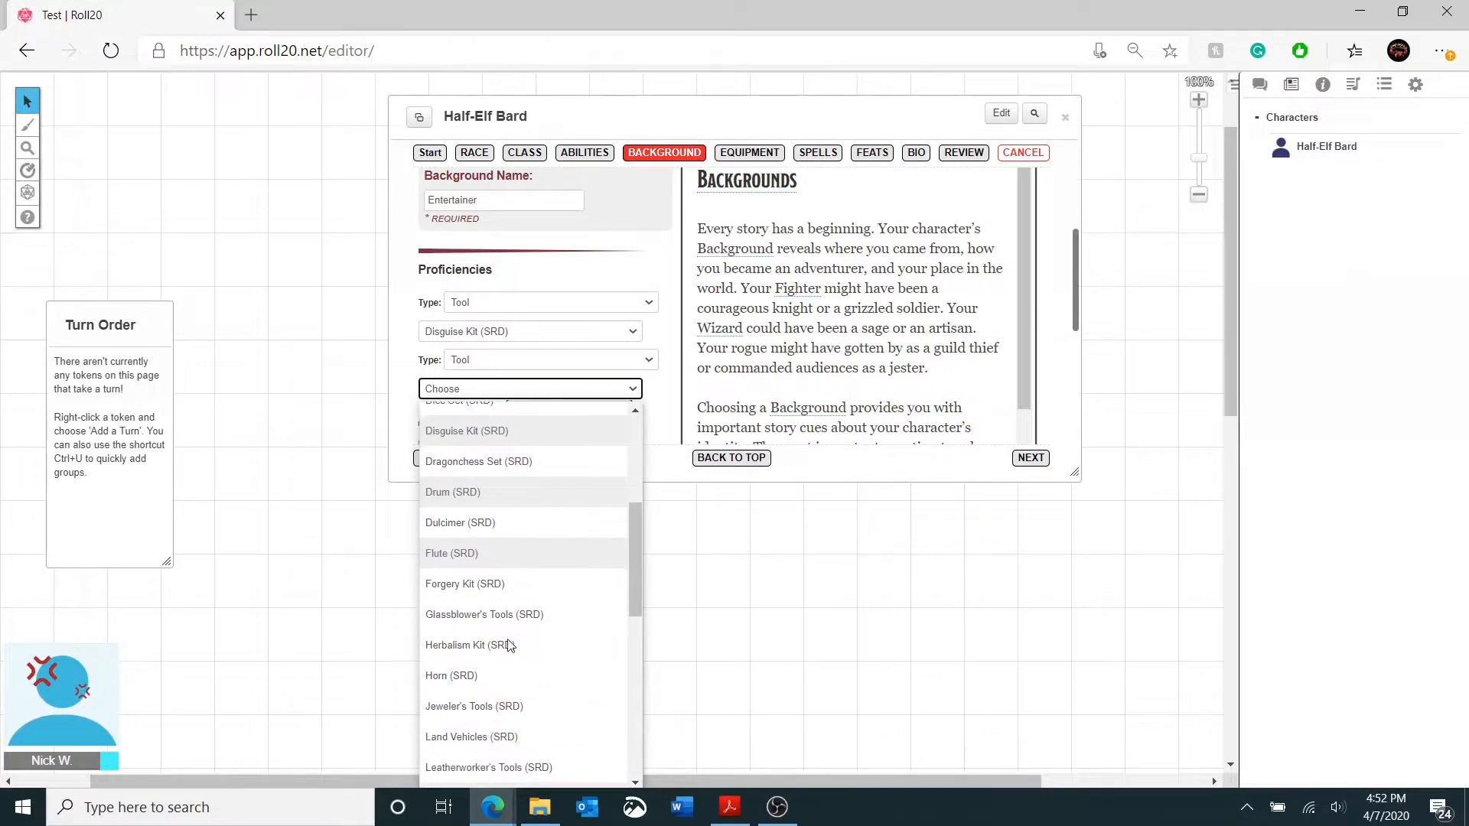
scroll(512, 645, "down", 5)
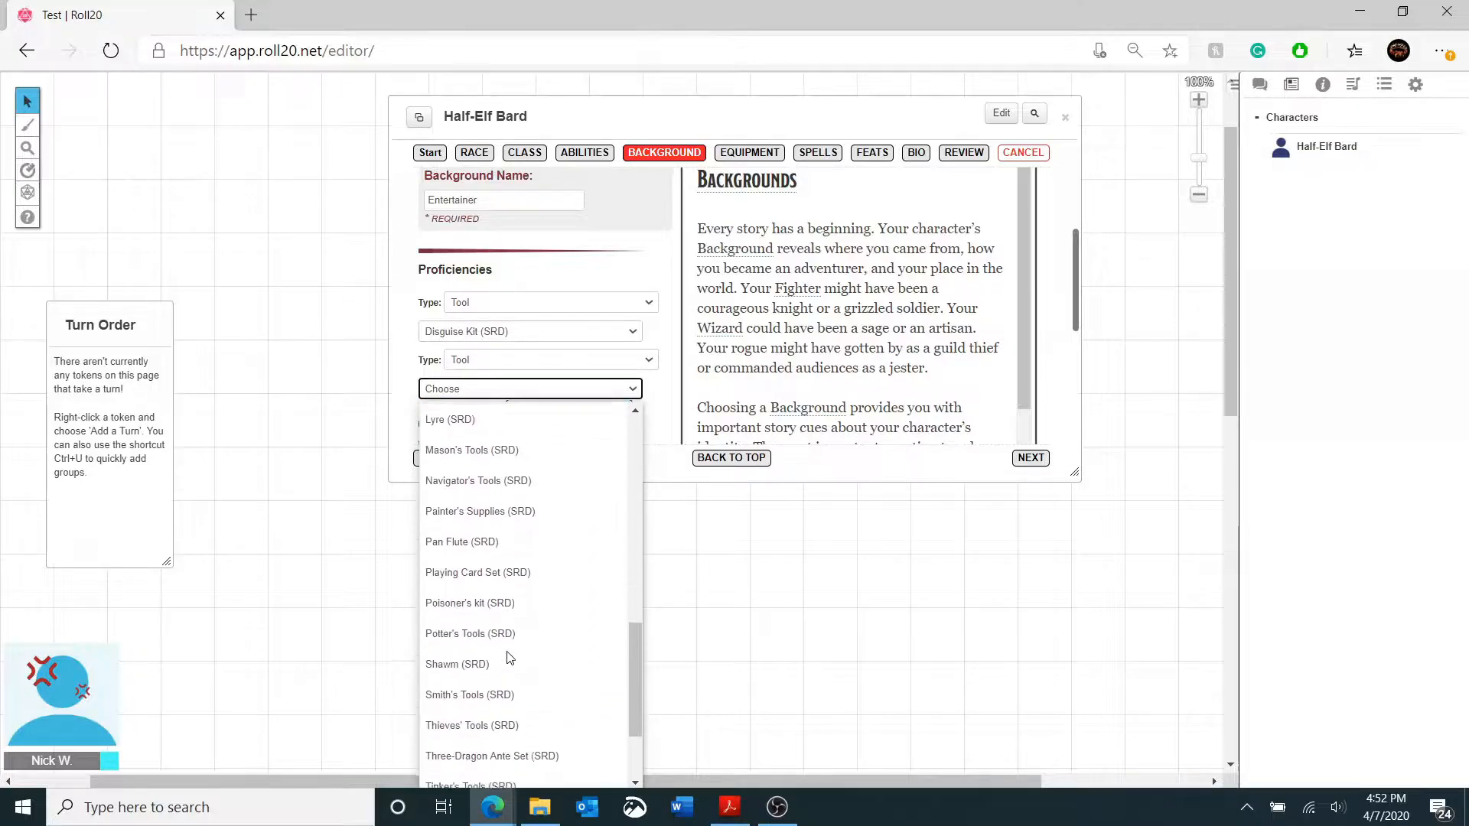
left_click(506, 658)
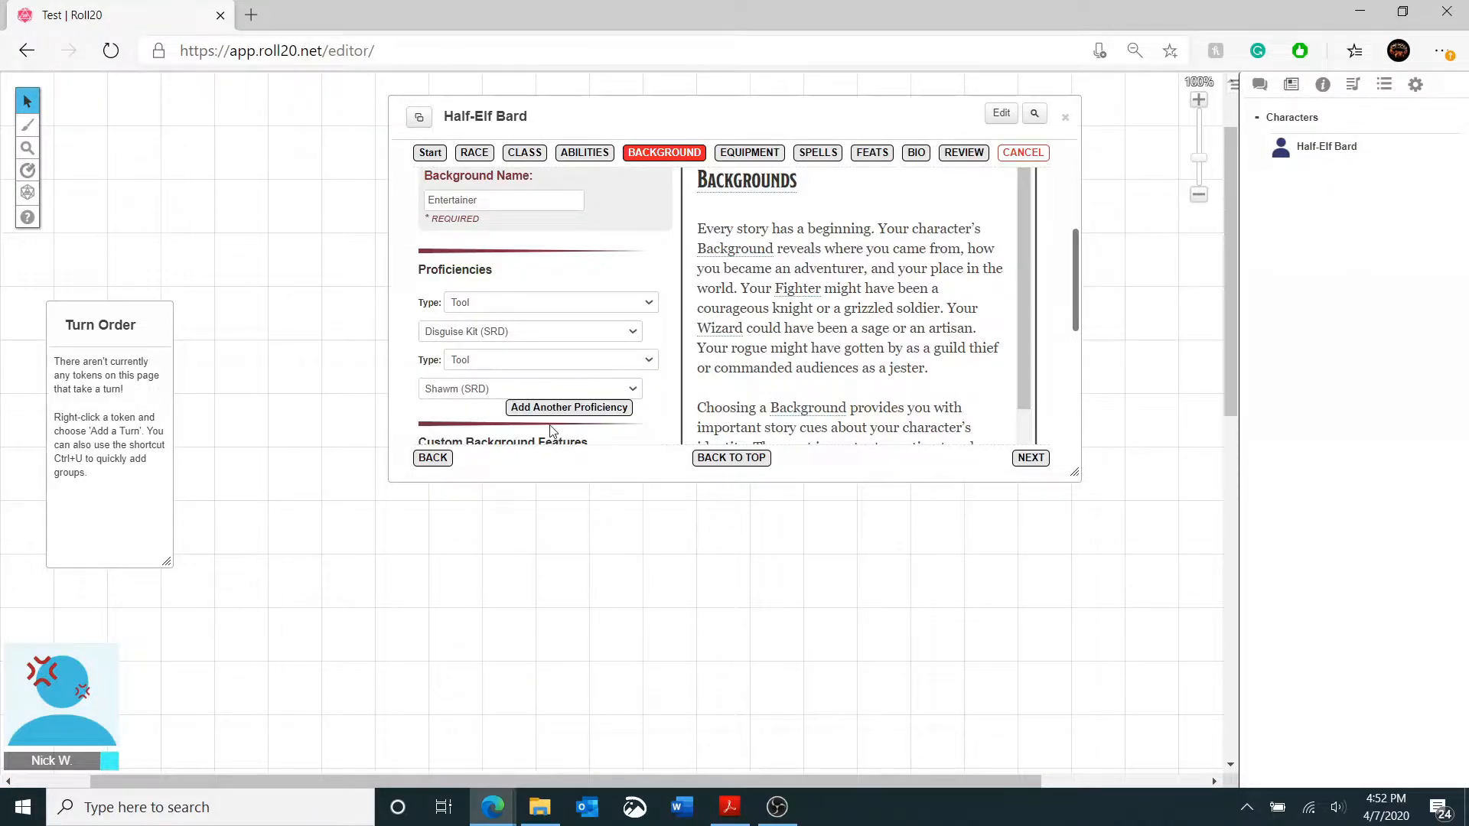
- Check the skills in Half-elf Bard 2.pdf and add the skill proficiency Performance (SRD) to the background
key("alt+Tab")
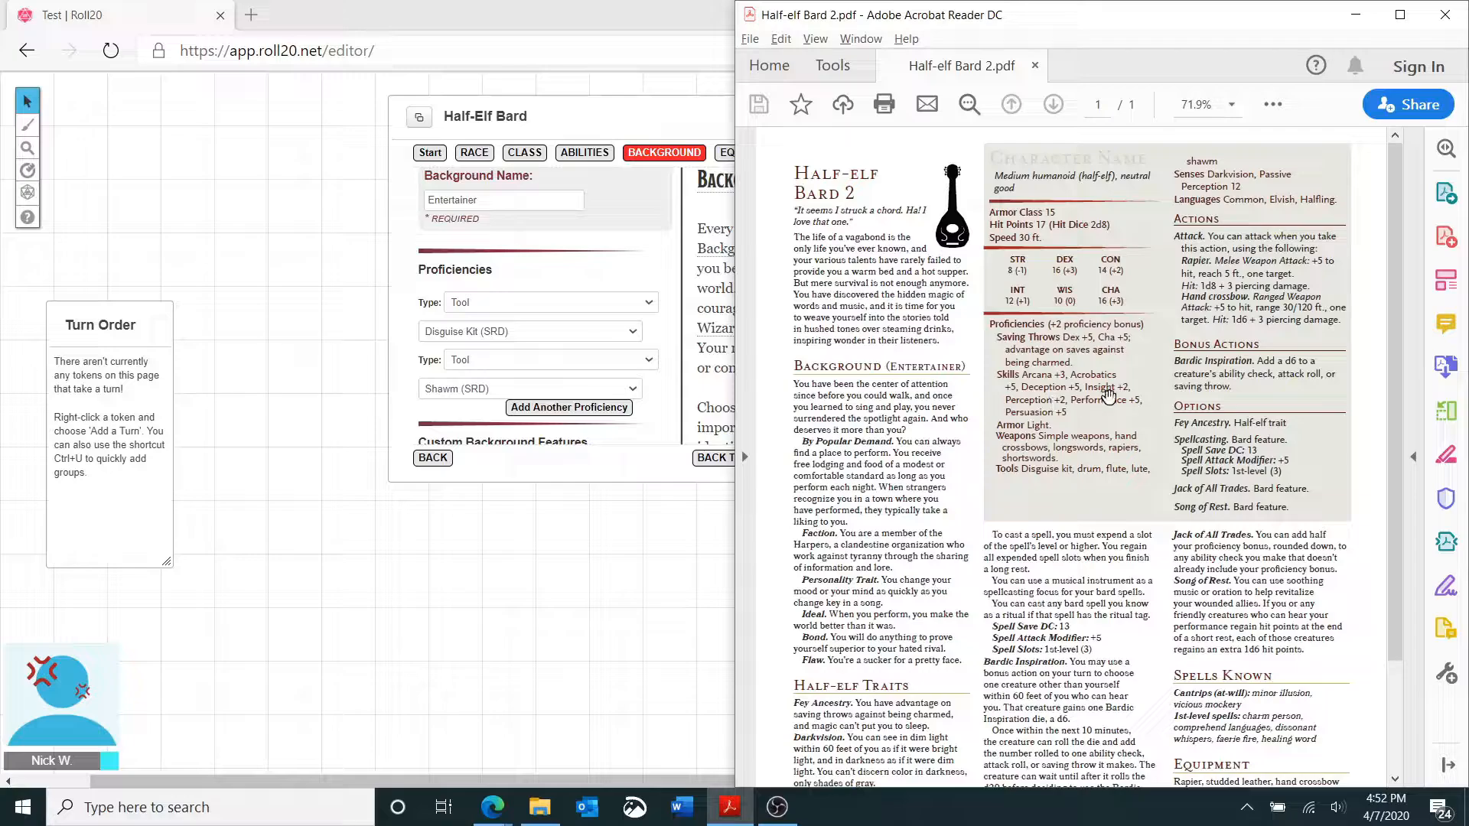
left_click(671, 410)
left_click(566, 418)
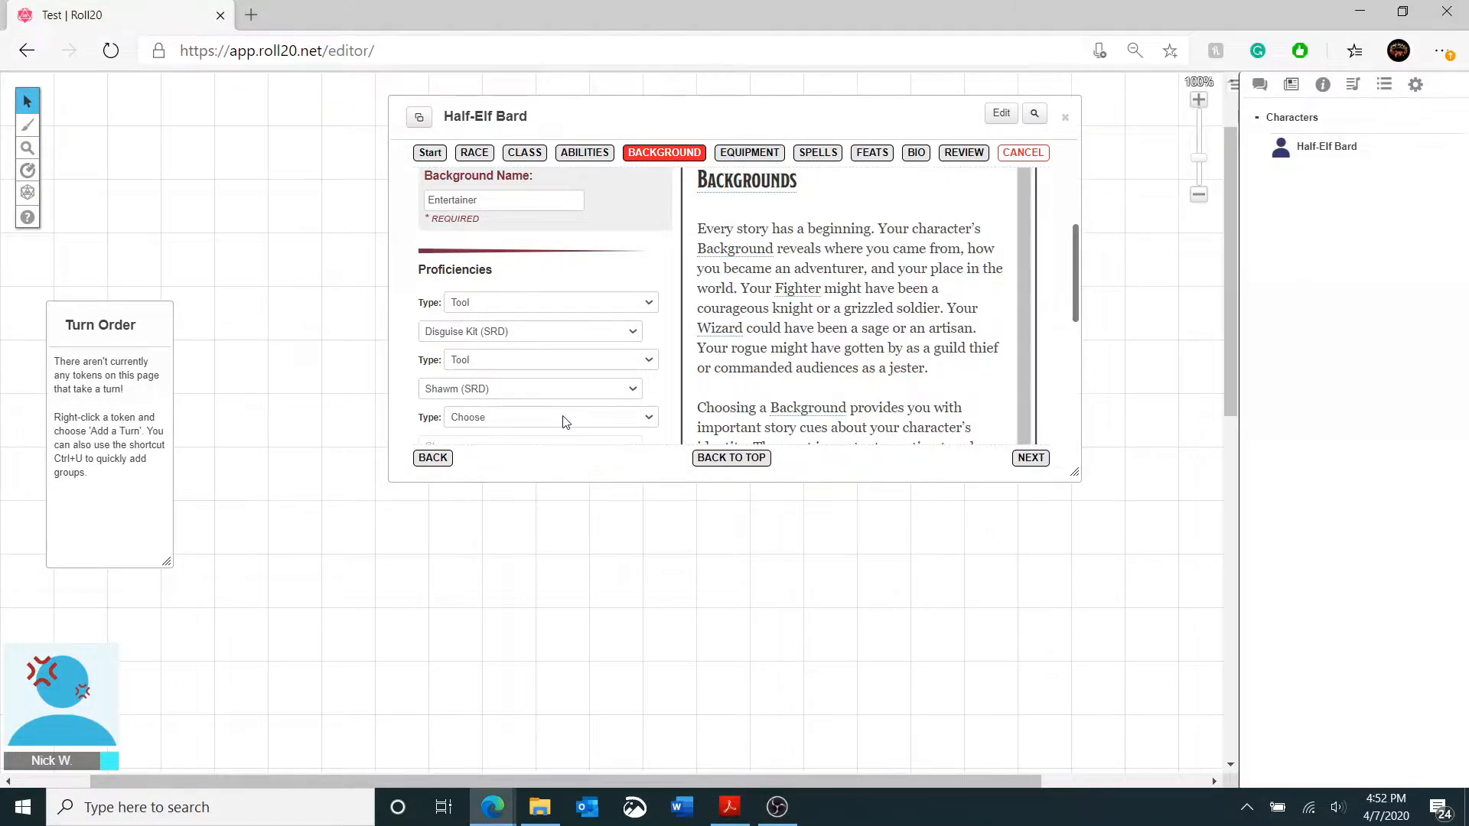
scroll(566, 421, "down", 2)
left_click(492, 318)
left_click(492, 438)
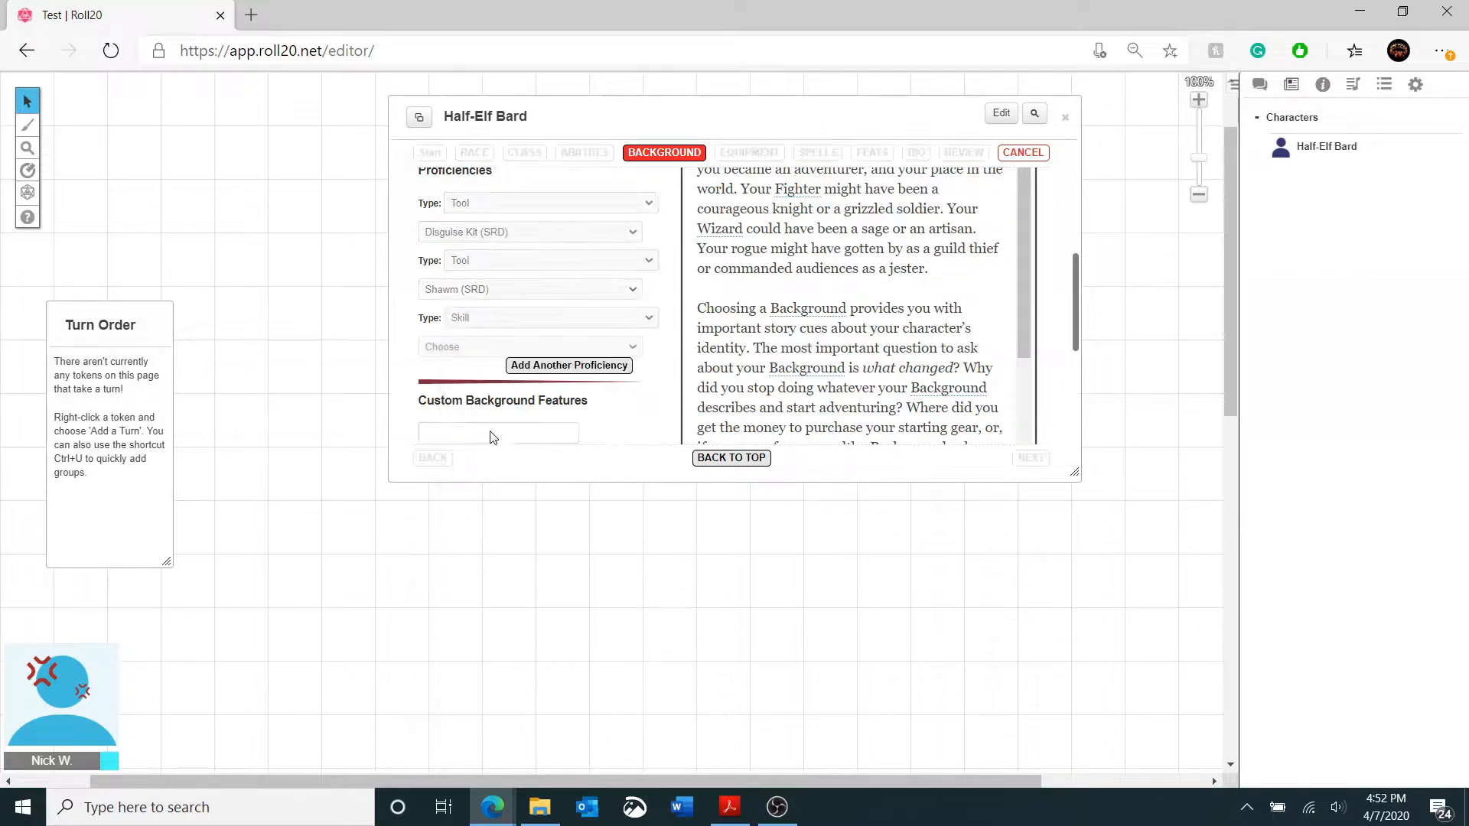
left_click(469, 347)
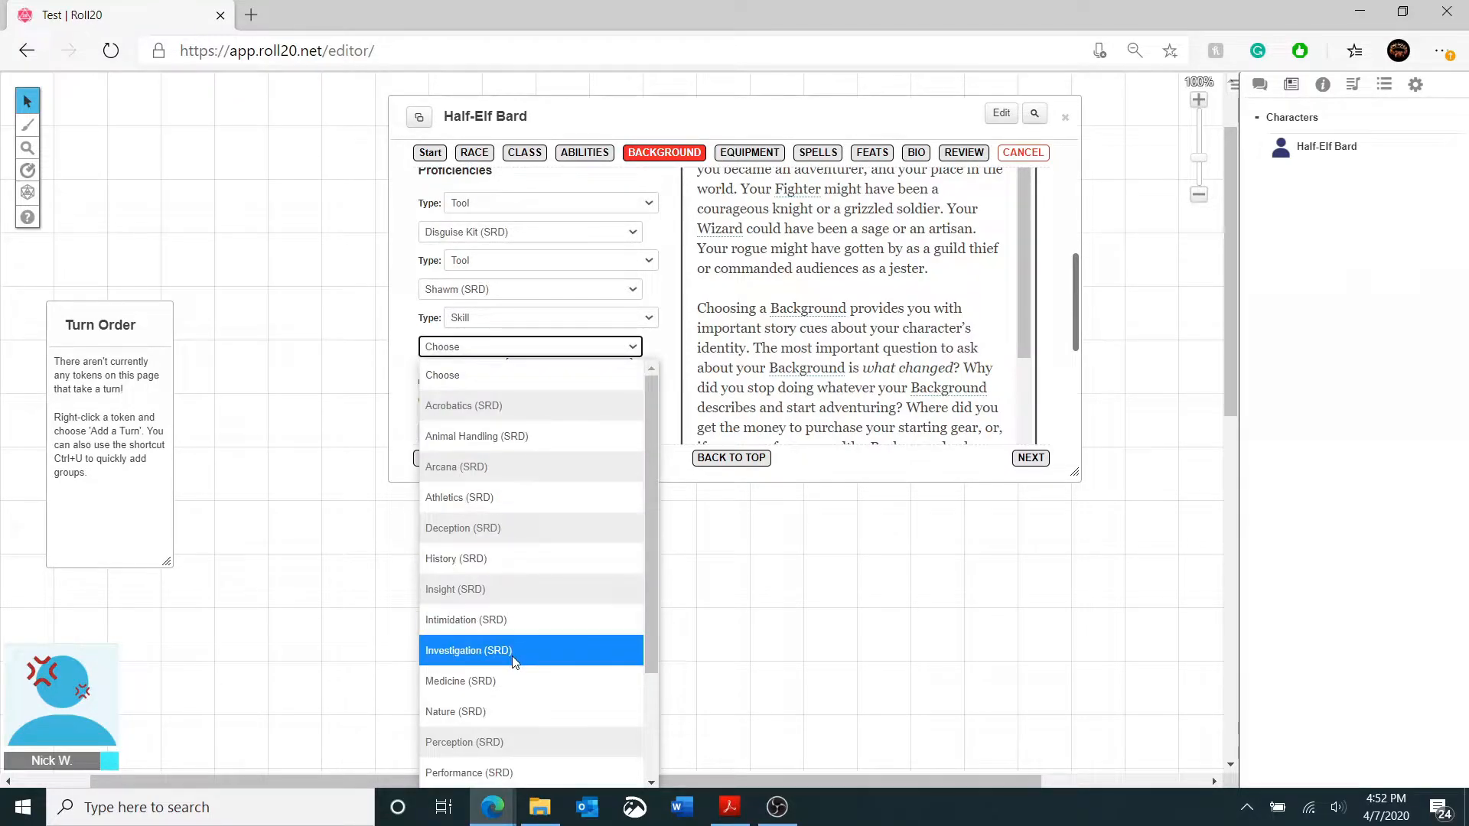
scroll(515, 663, "down", 2)
left_click(512, 624)
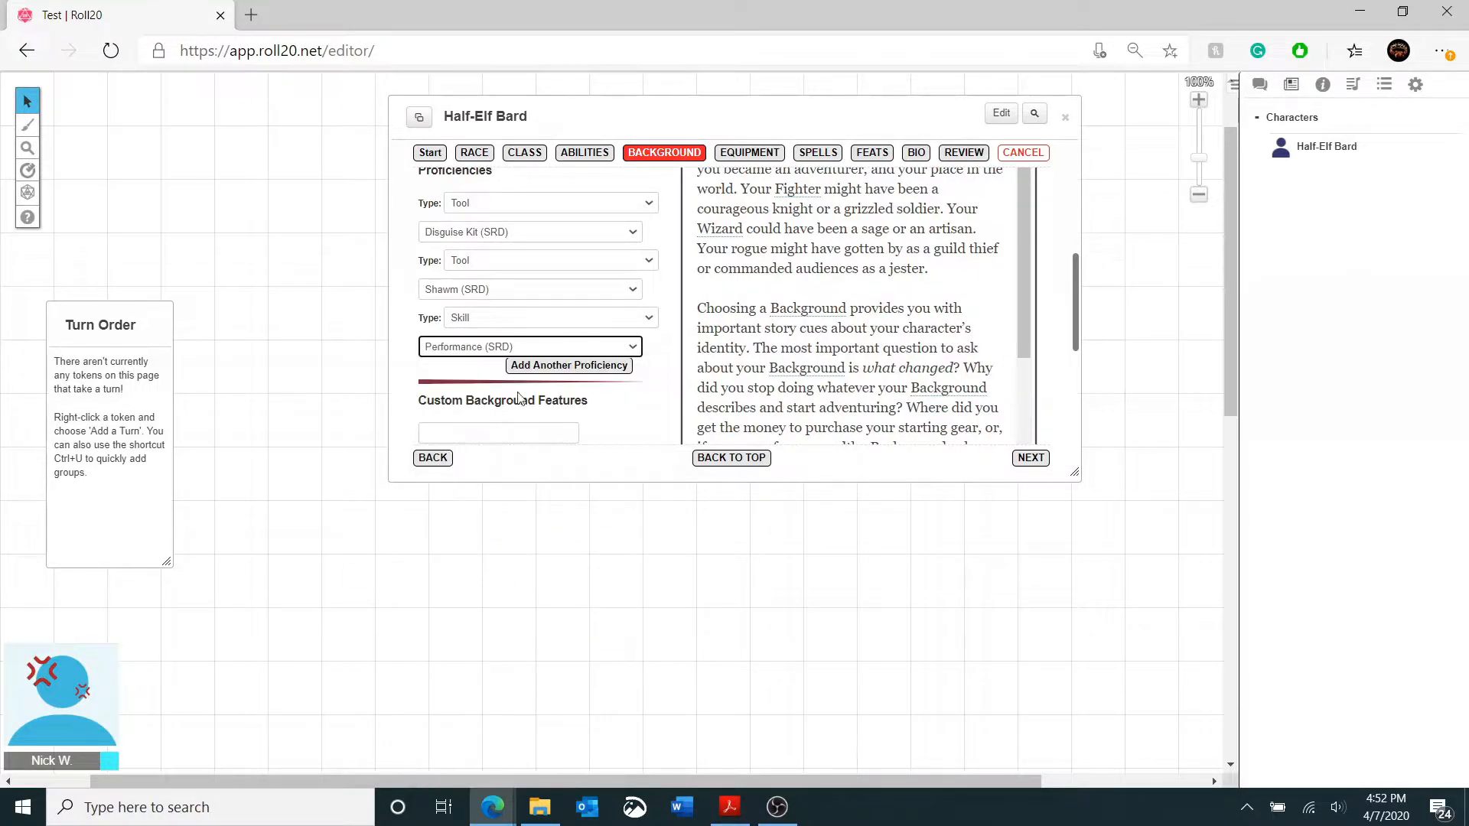
- Add a further background proficiency for the skill Persuasion (SRD)
left_click(541, 365)
left_click(525, 375)
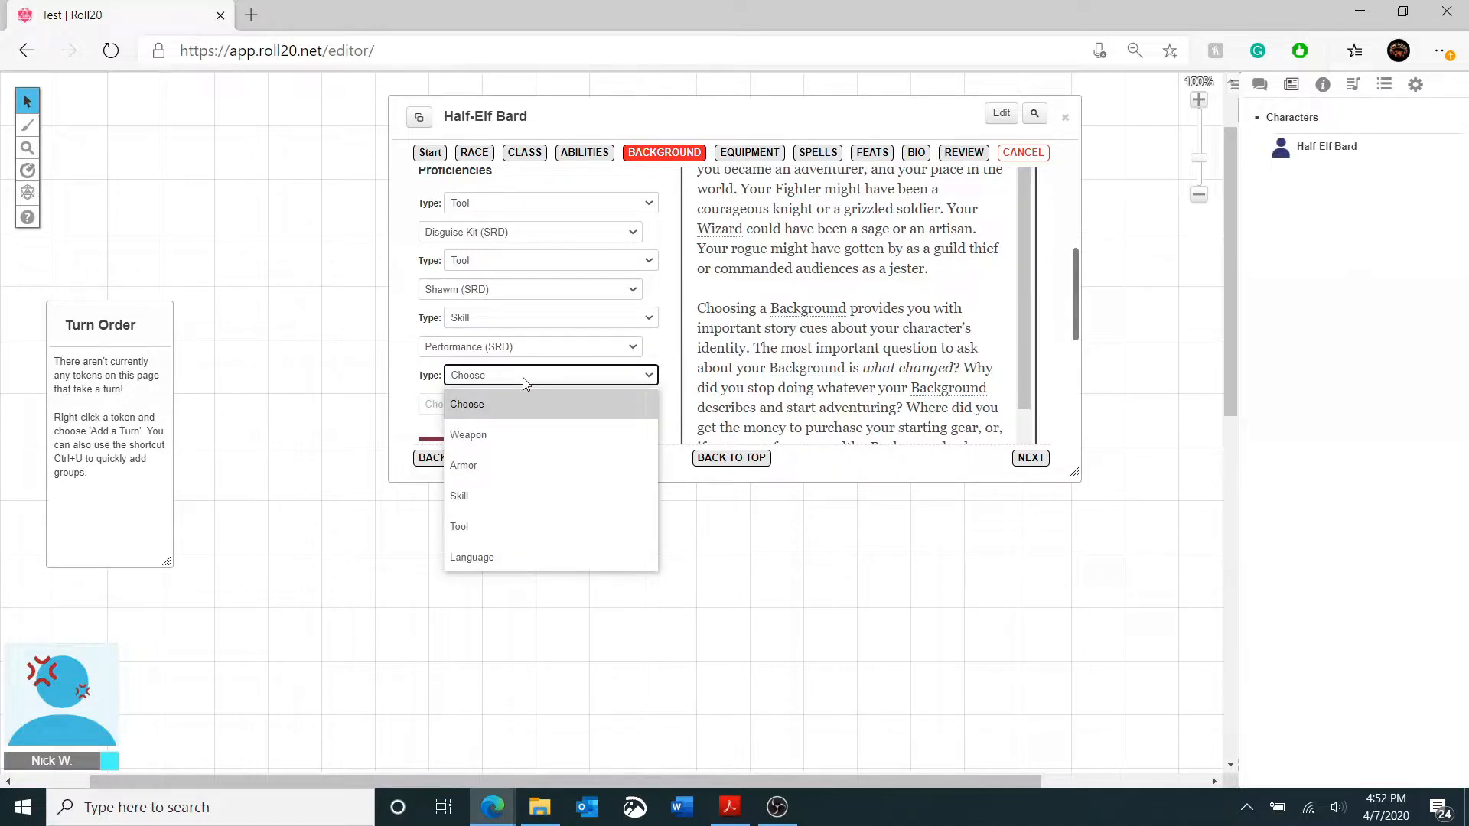
left_click(506, 498)
left_click(478, 404)
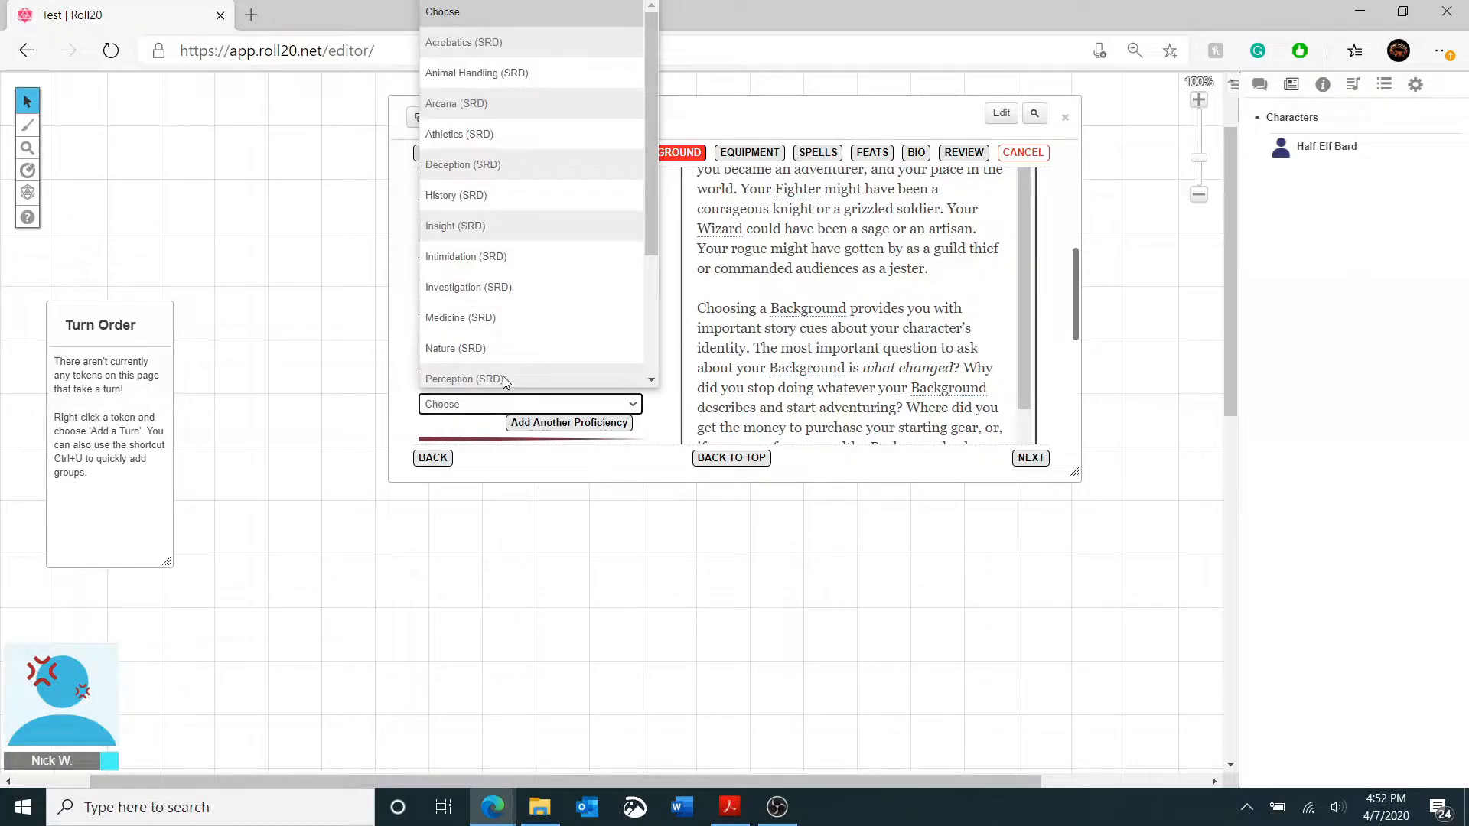
scroll(511, 365, "down", 1)
left_click(508, 323)
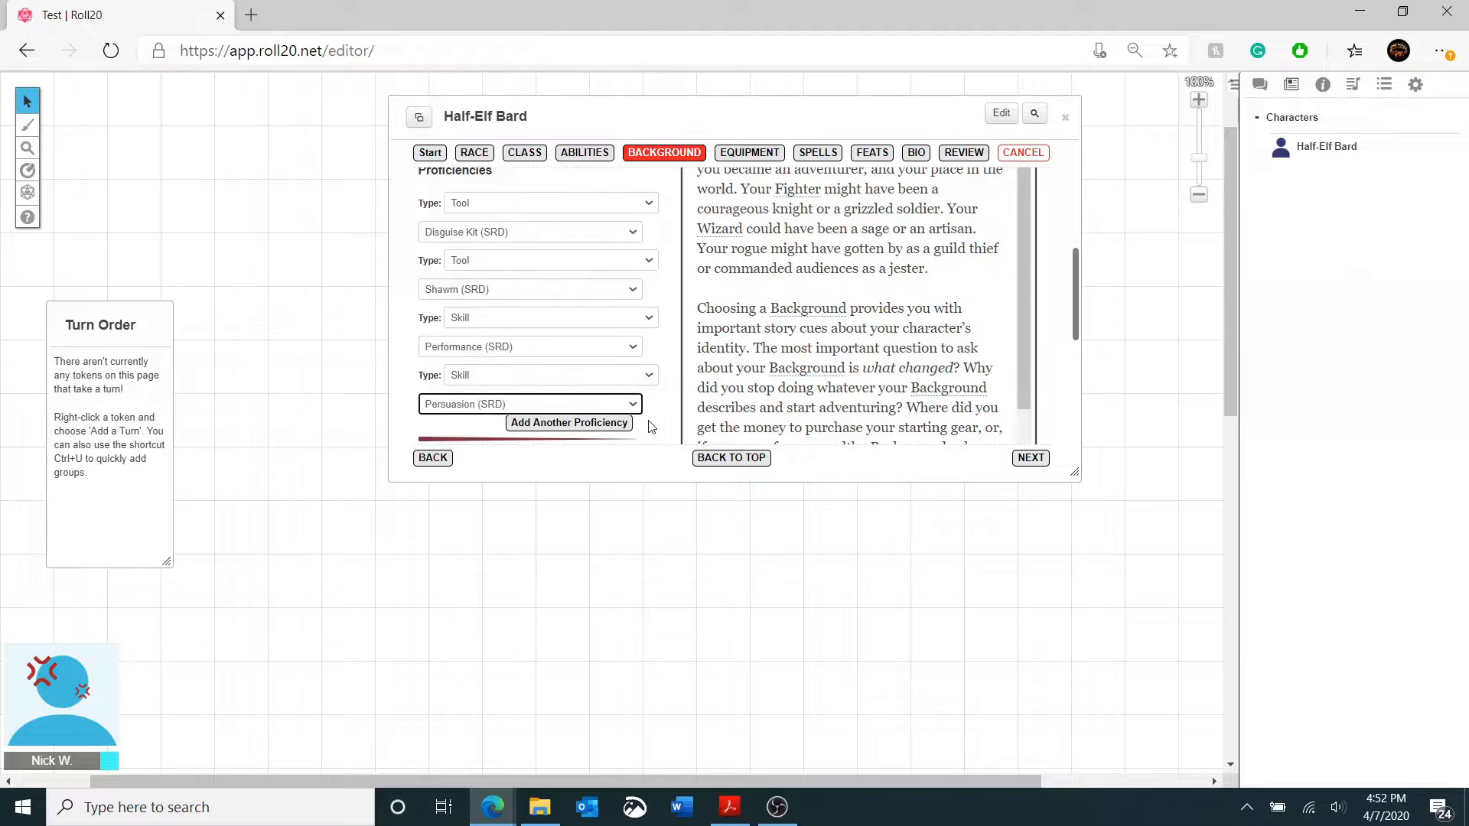
- Compare the chosen background proficiencies with the proficiencies listed in Half-elf Bard 2.pdf
key("alt+Tab")
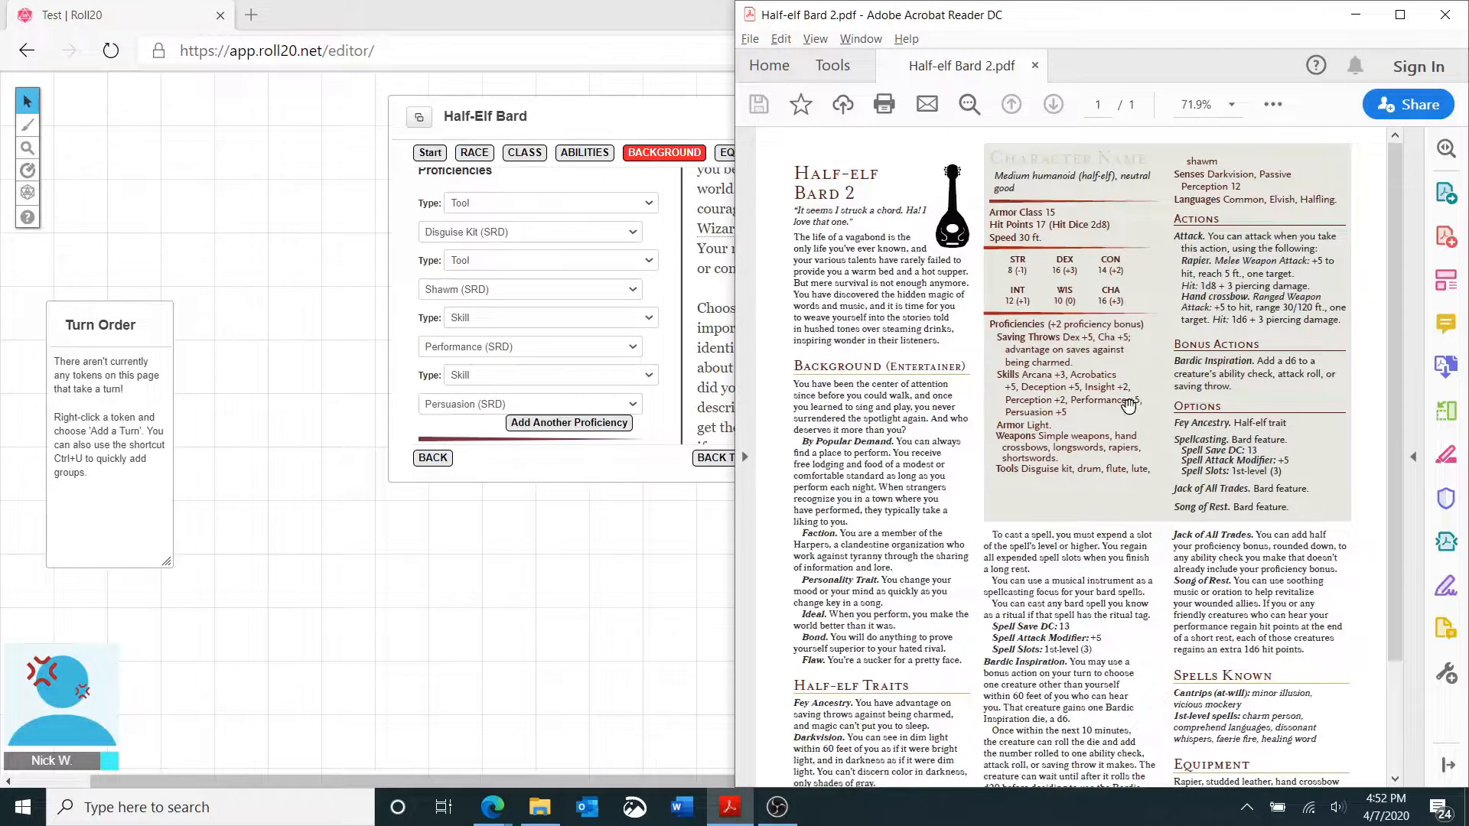
left_click(673, 420)
scroll(673, 421, "down", 3)
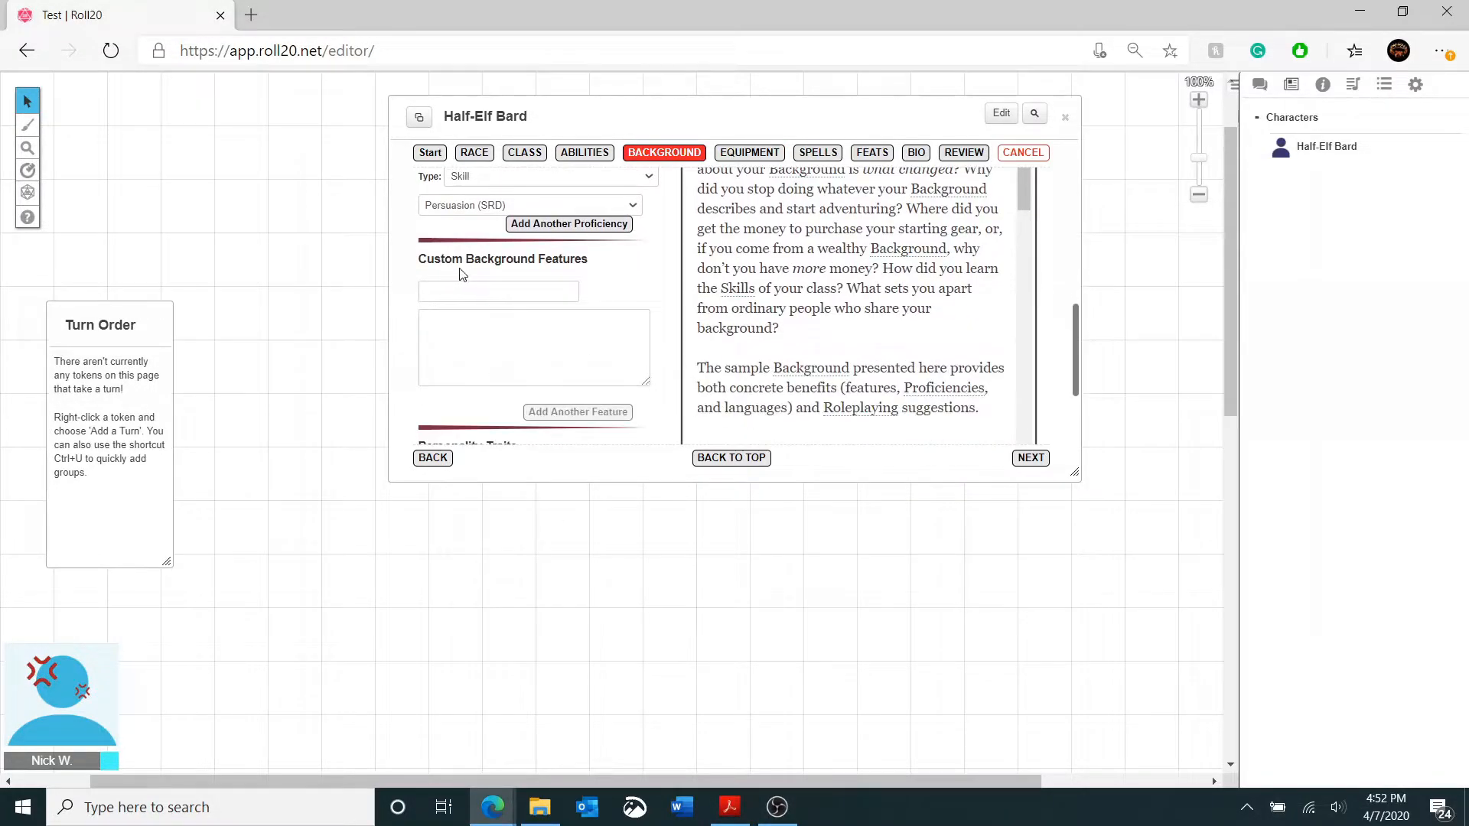
- Copy the whole By Popular Demand paragraph from Half-elf Bard 2.pdf into the description of the first custom background feature
key("alt+Tab")
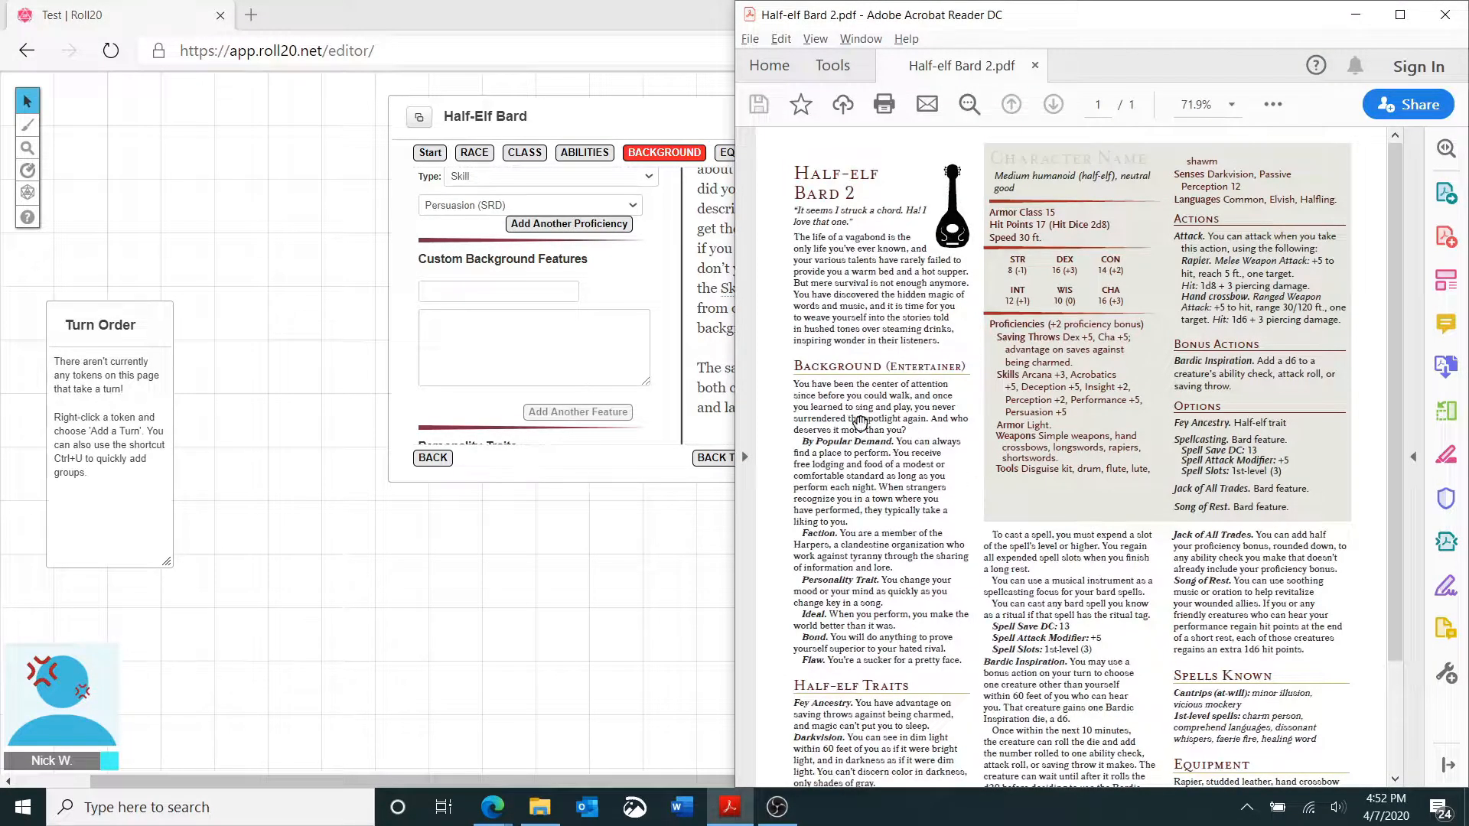
scroll(867, 398, "down", 1)
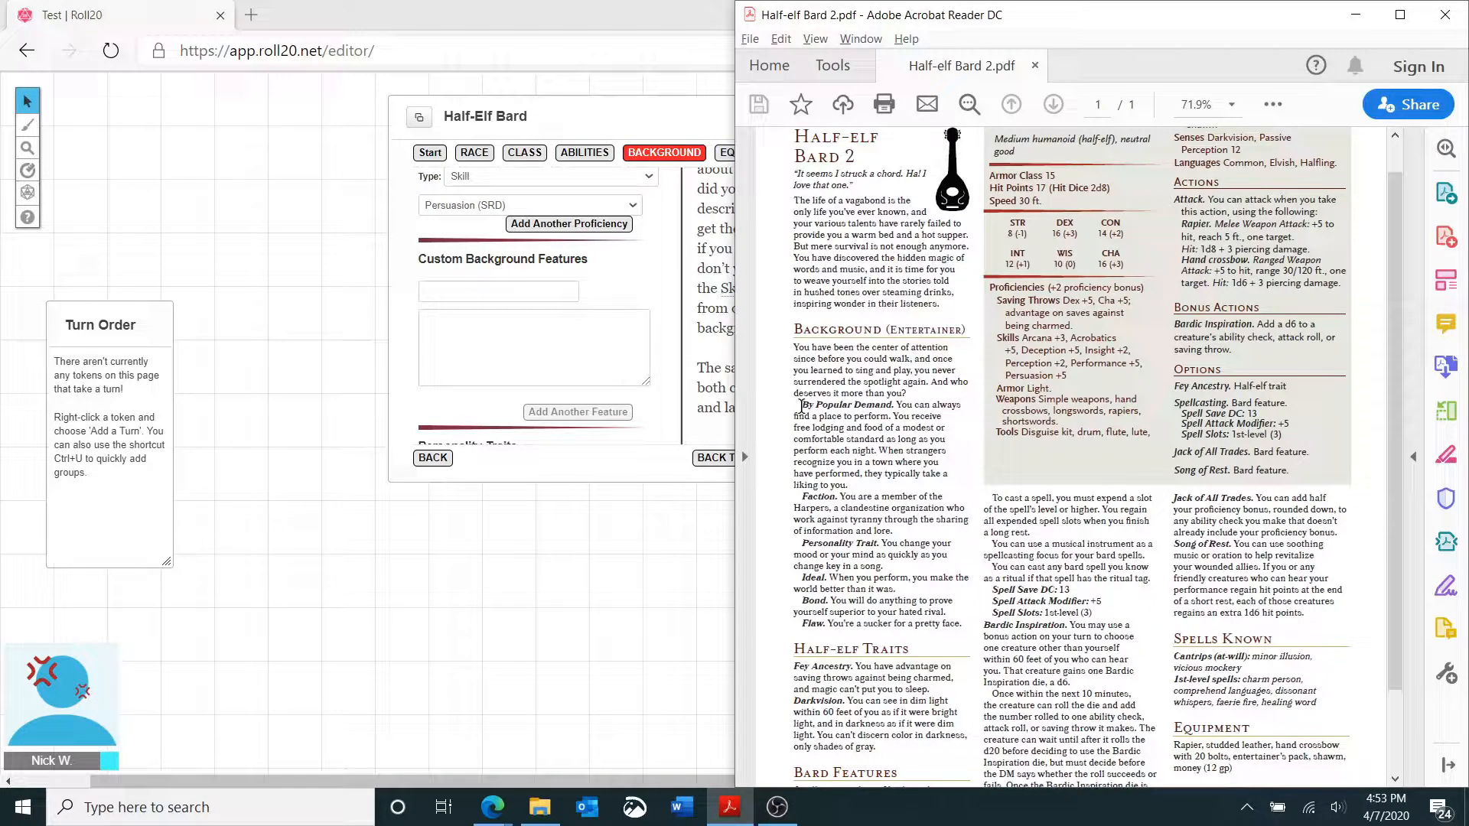
double_click(804, 405)
left_click_drag(809, 410, 857, 477)
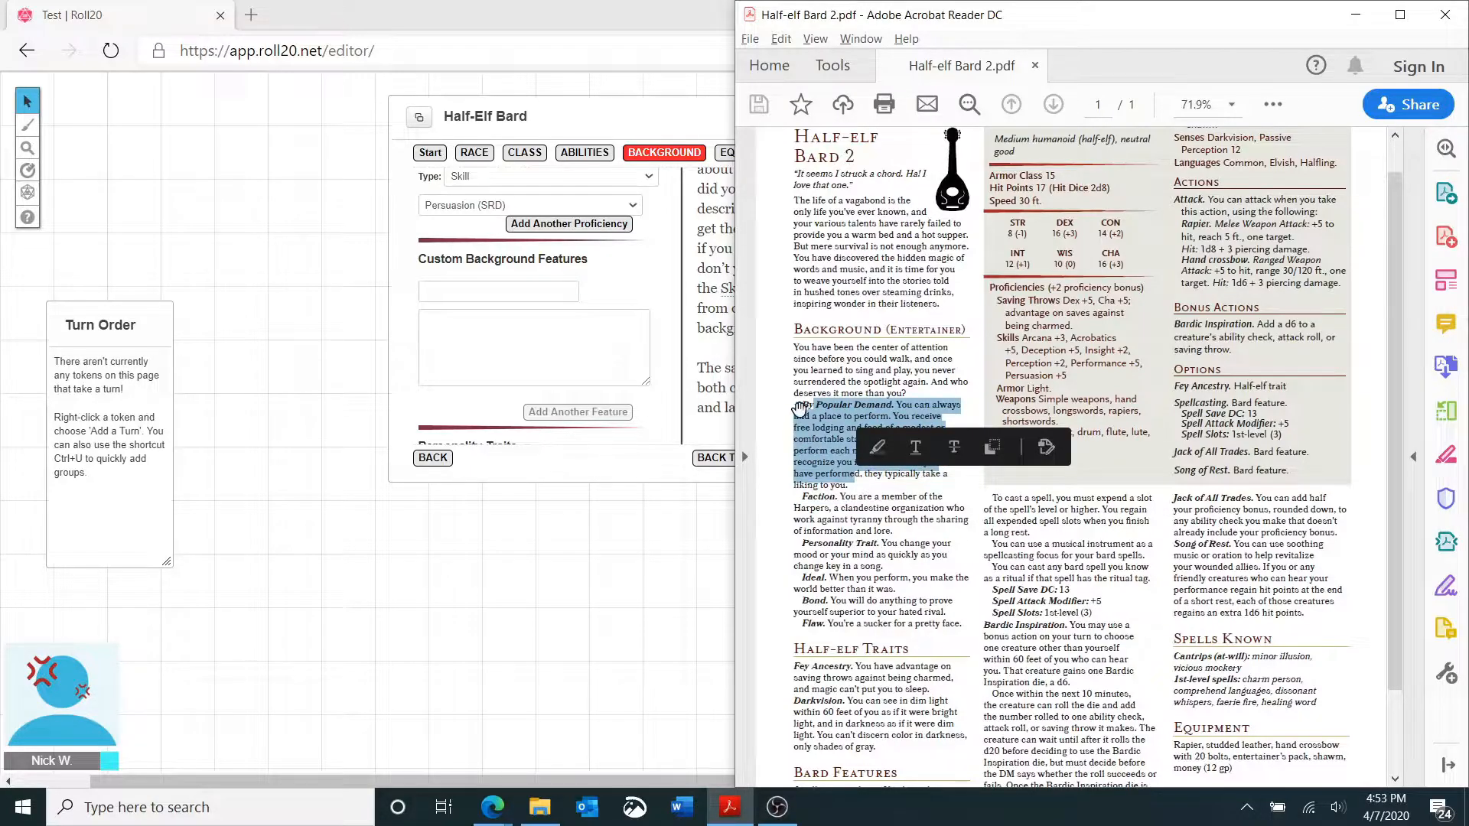
left_click(801, 410)
left_click_drag(804, 409, 850, 486)
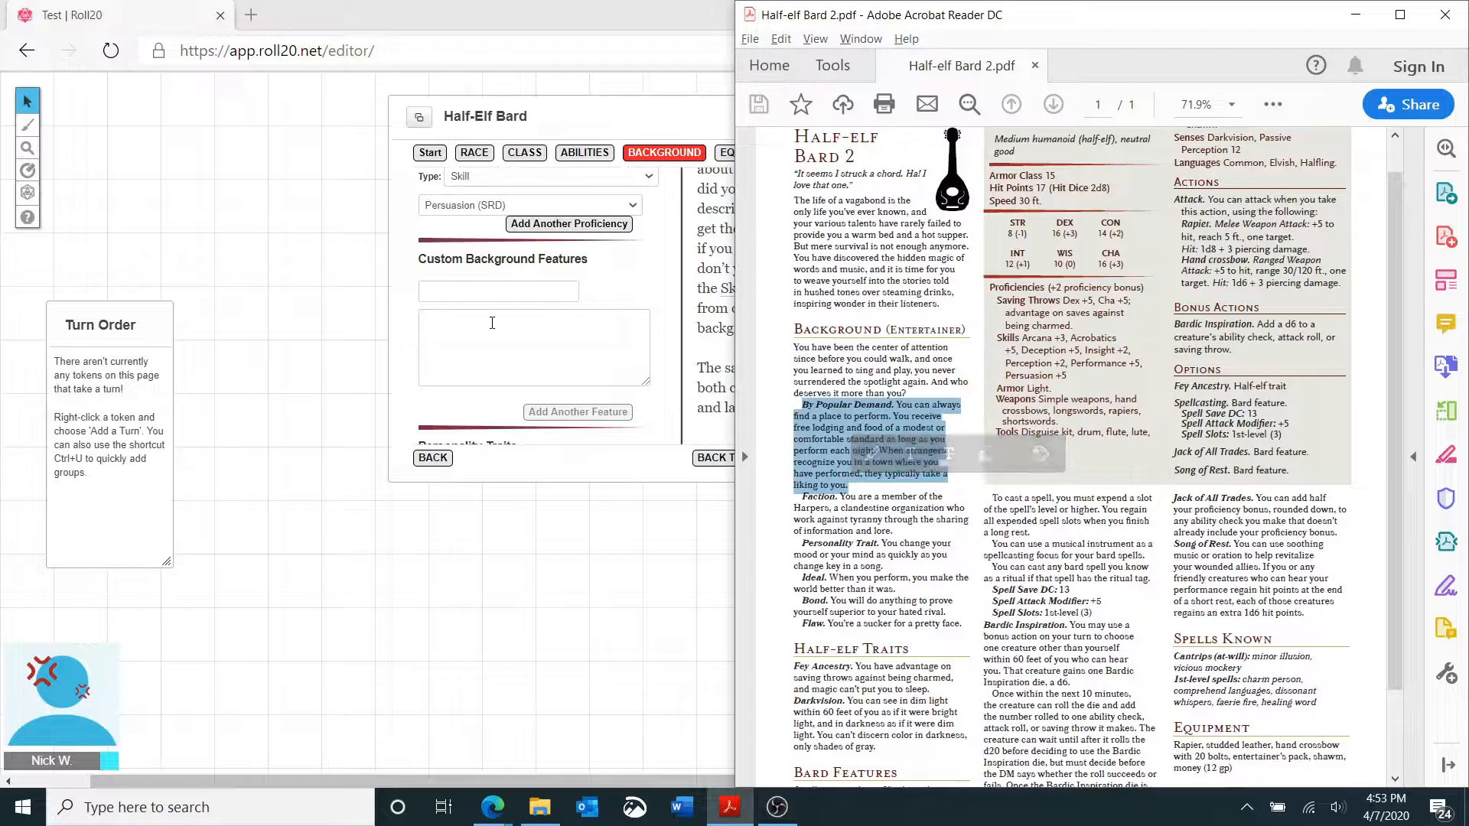
left_click(466, 367)
key("ctrl+v")
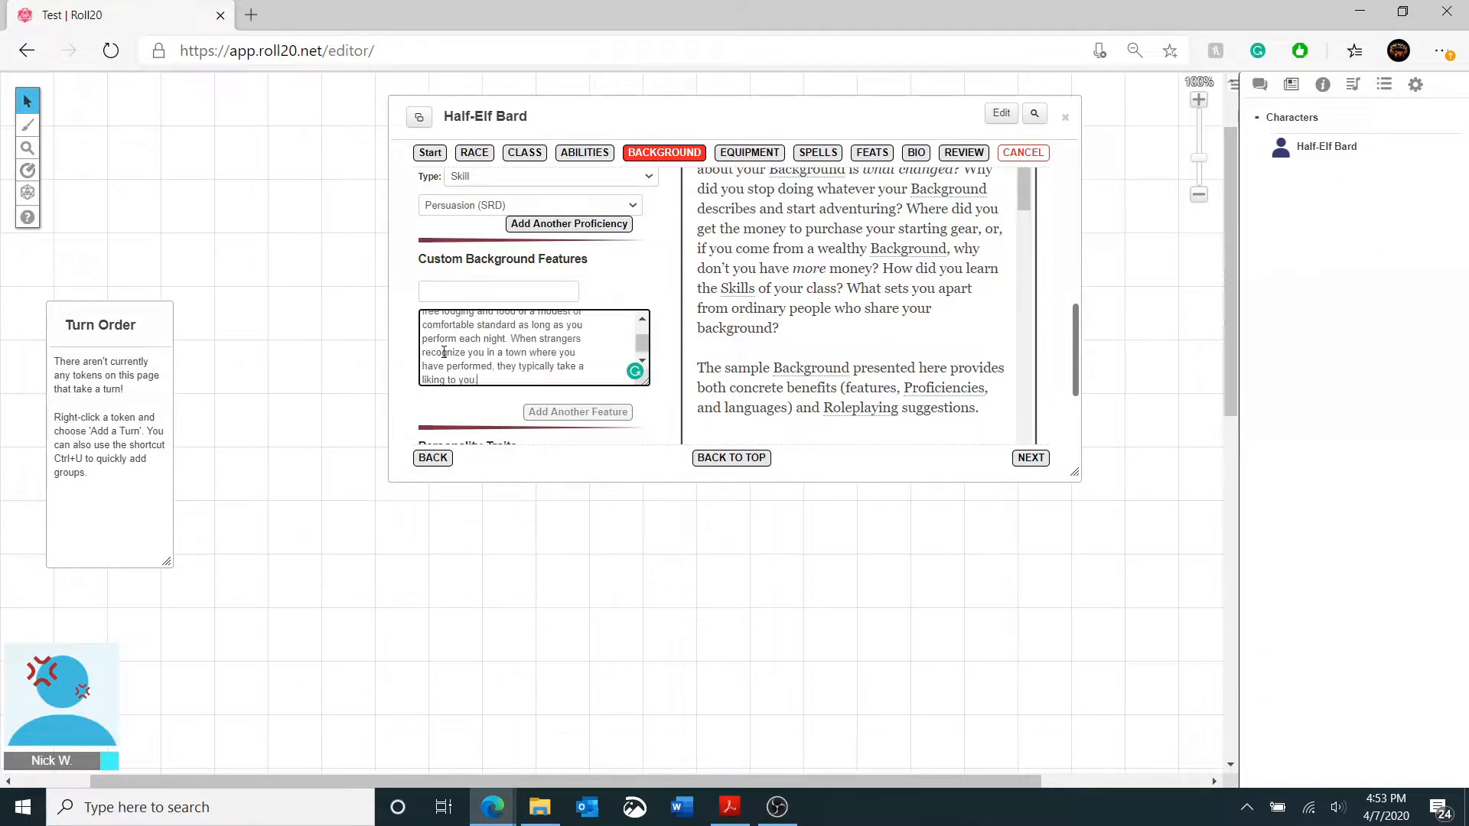
- Move the heading By Popular Demand out of the feature's description and into its name field
scroll(492, 360, "up", 2)
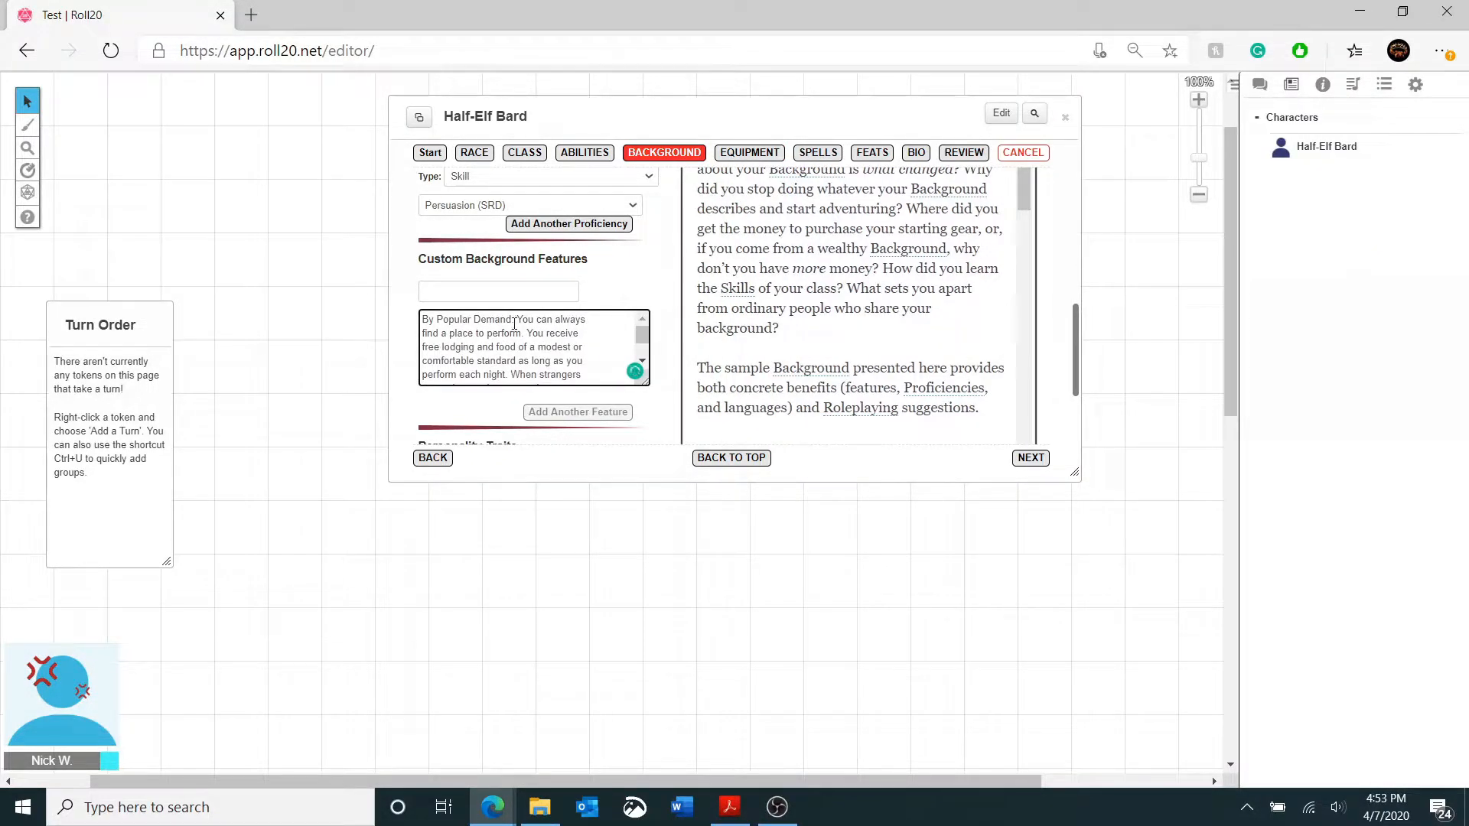
left_click_drag(517, 320, 423, 320)
key("ctrl+c")
key("BackSpace")
left_click(505, 283)
key("ctrl+v")
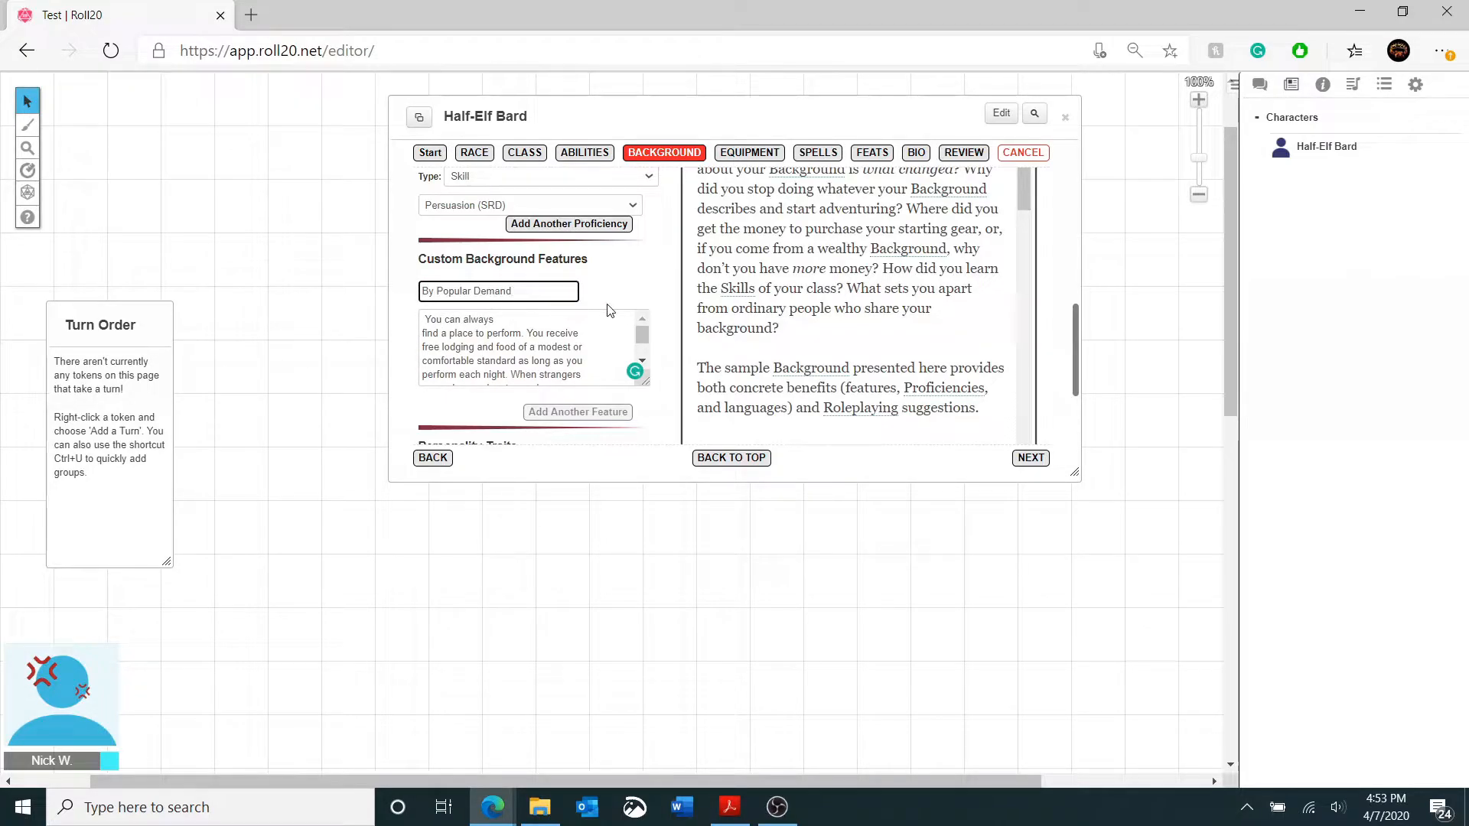
left_click(511, 354)
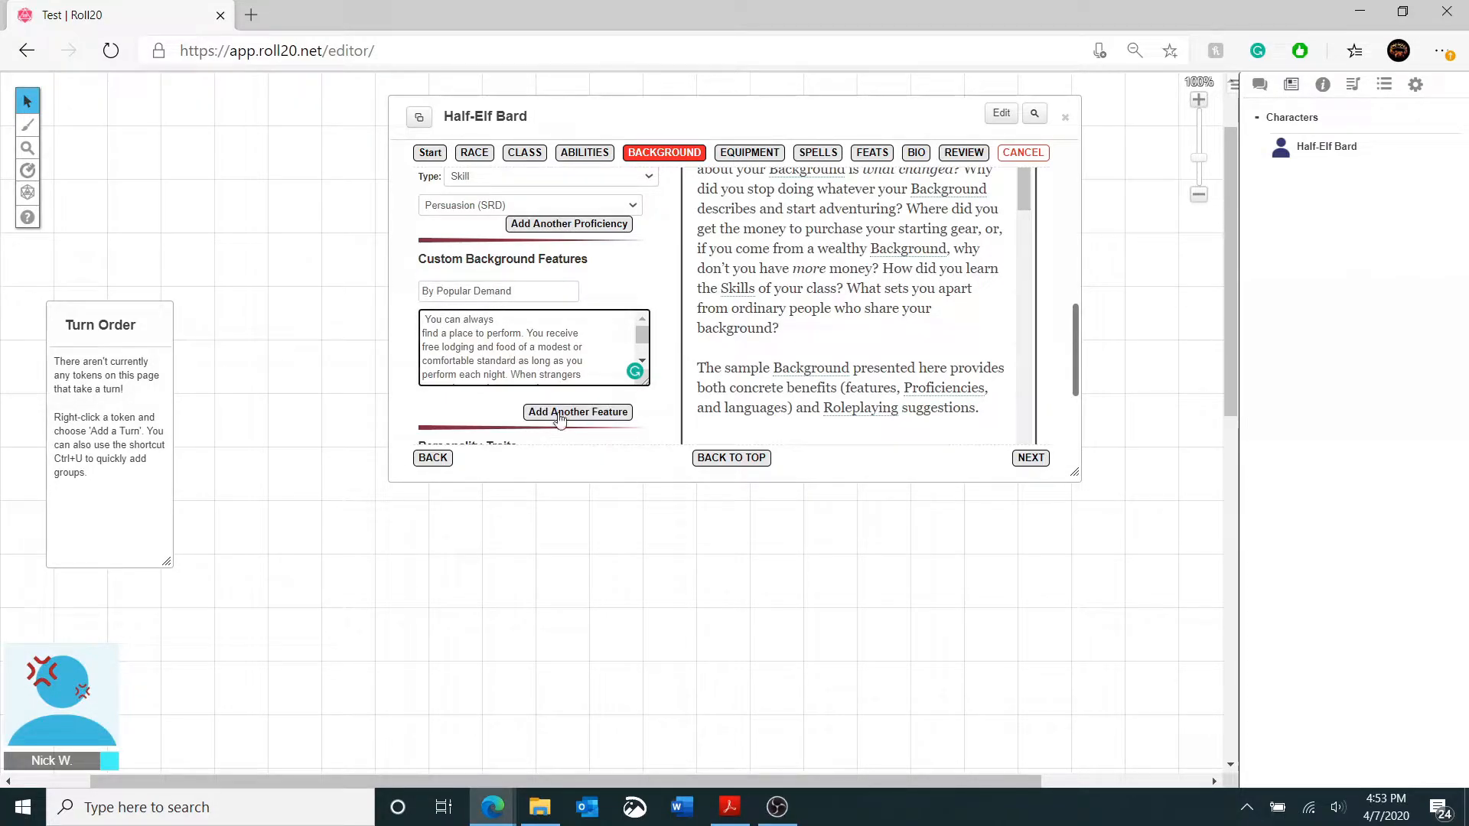
scroll(535, 350, "down", 1)
- Copy the Faction description, without its heading, from the background section of Half-elf Bard 2.pdf
key("alt+Tab")
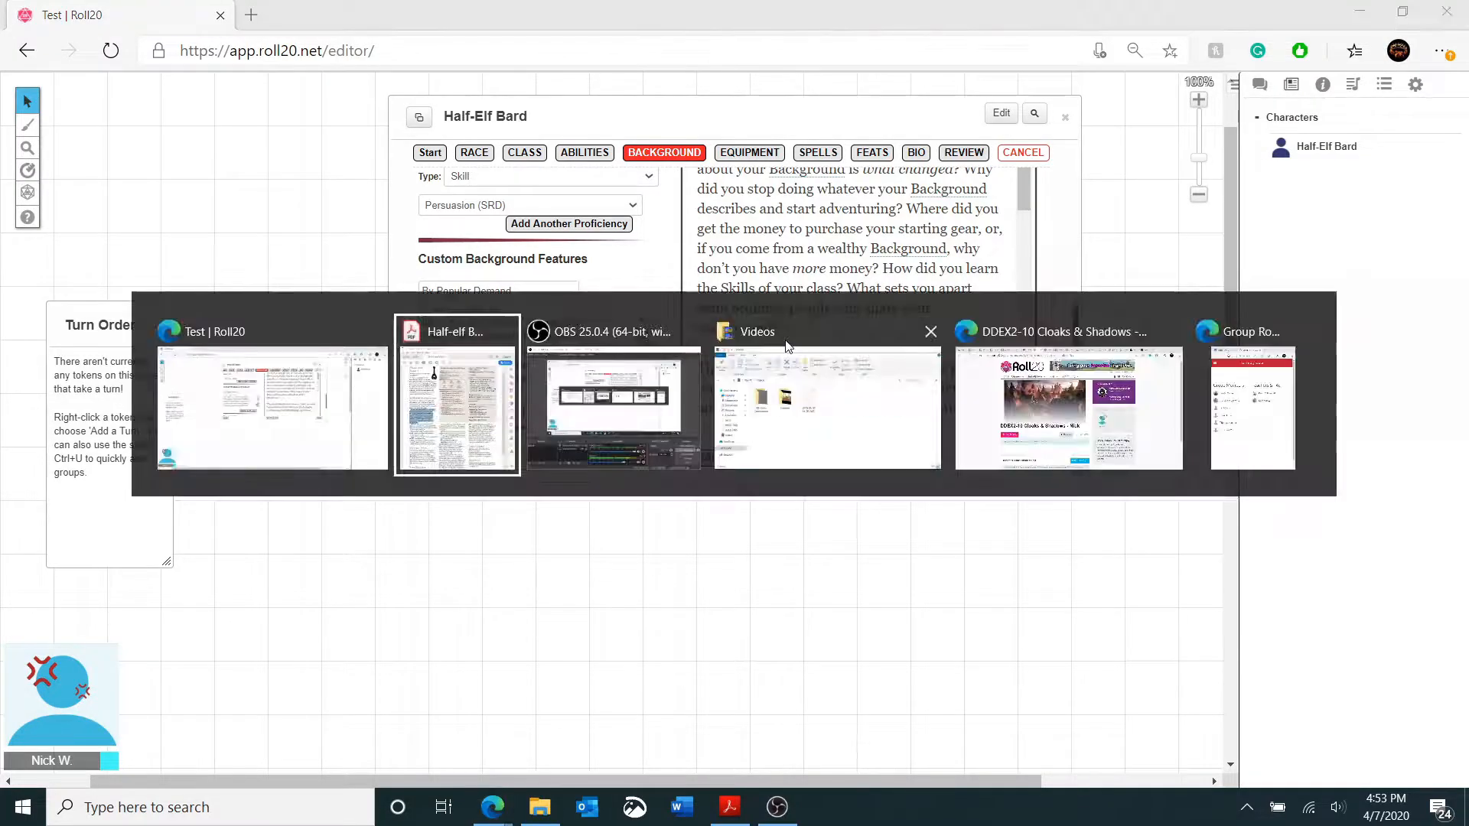
left_click(879, 538)
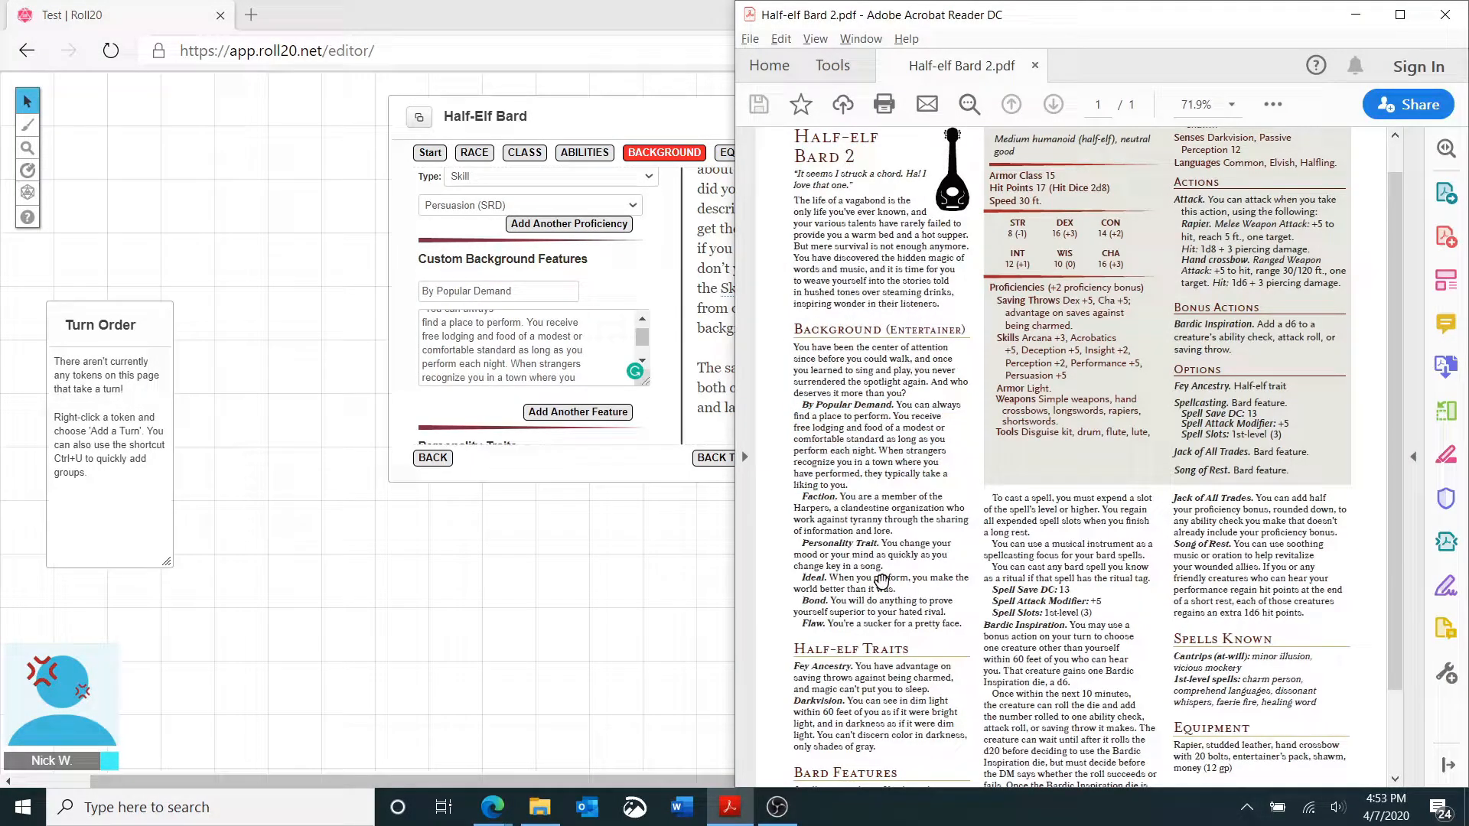
double_click(845, 498)
left_click(844, 496)
left_click_drag(842, 496, 896, 531)
key("ctrl+c")
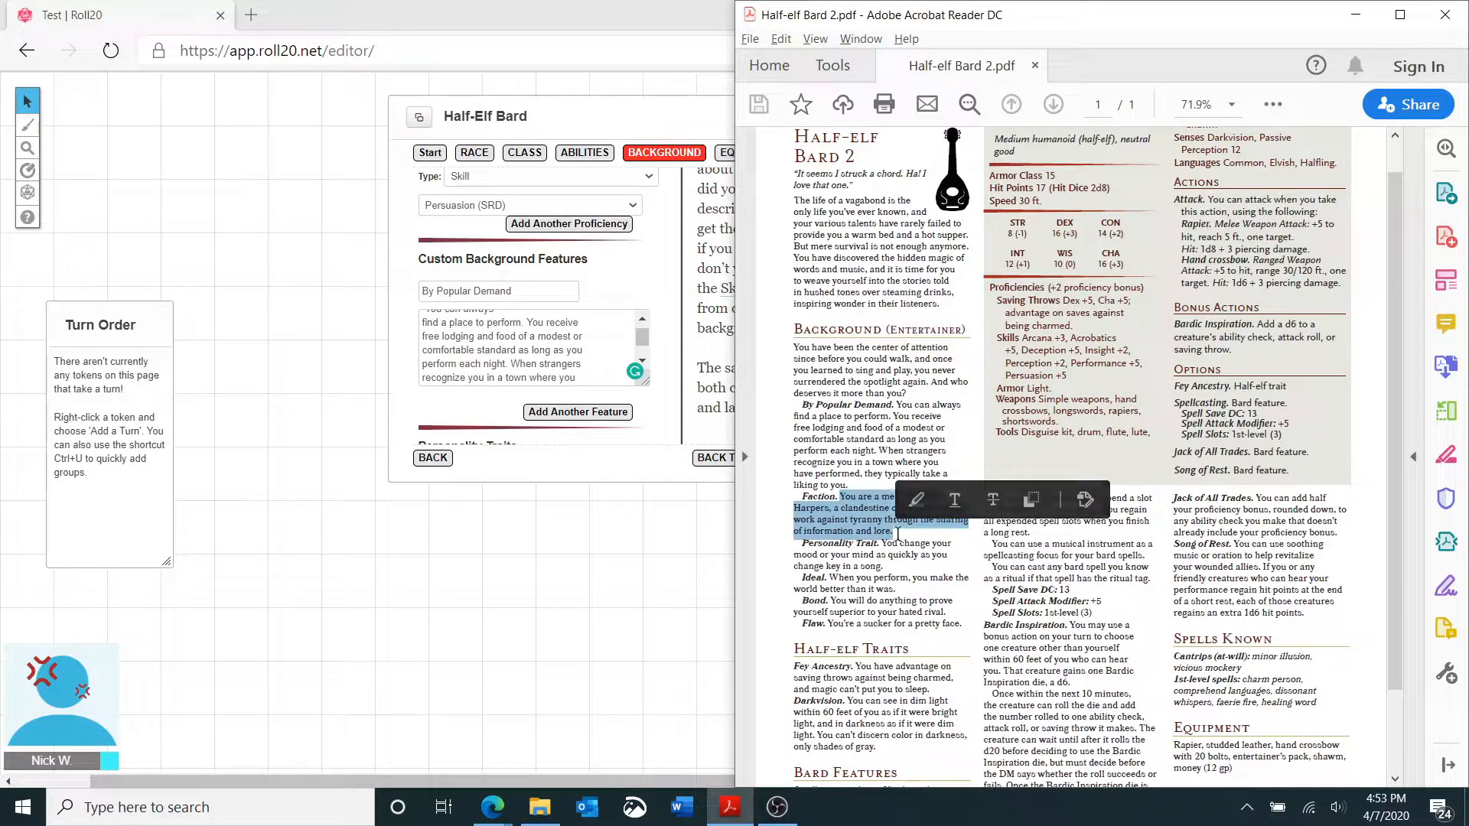
- Add another custom background feature named Faction and paste the copied Harpers text as its description
left_click(563, 419)
left_click(563, 414)
left_click(523, 420)
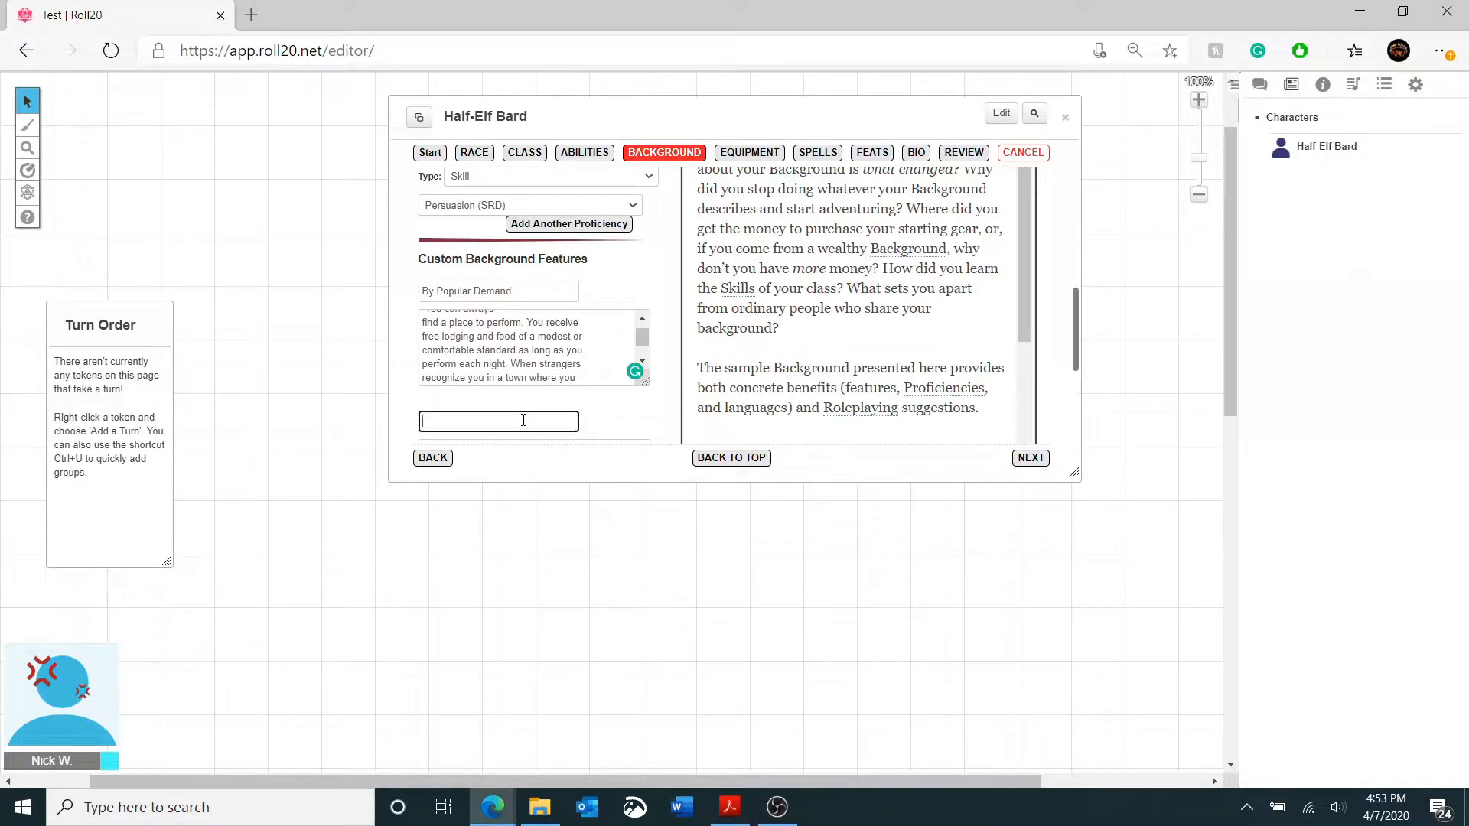
type("Faction")
scroll(505, 367, "down", 2)
left_click(483, 329)
key("ctrl+v")
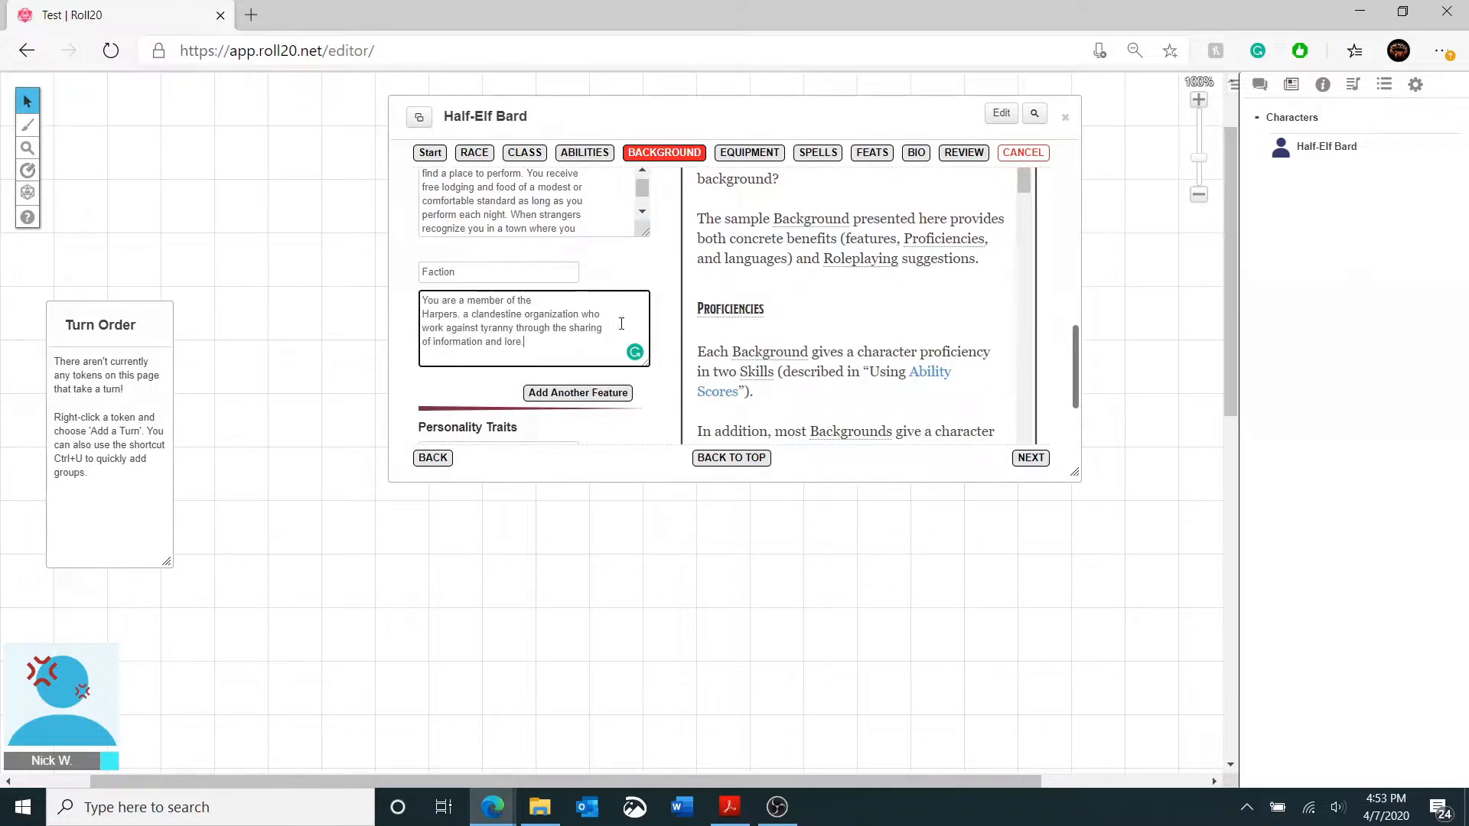
- Copy the Personality Trait text, without its heading, from Half-elf Bard 2.pdf into the first Personality Traits field
scroll(677, 369, "down", 2)
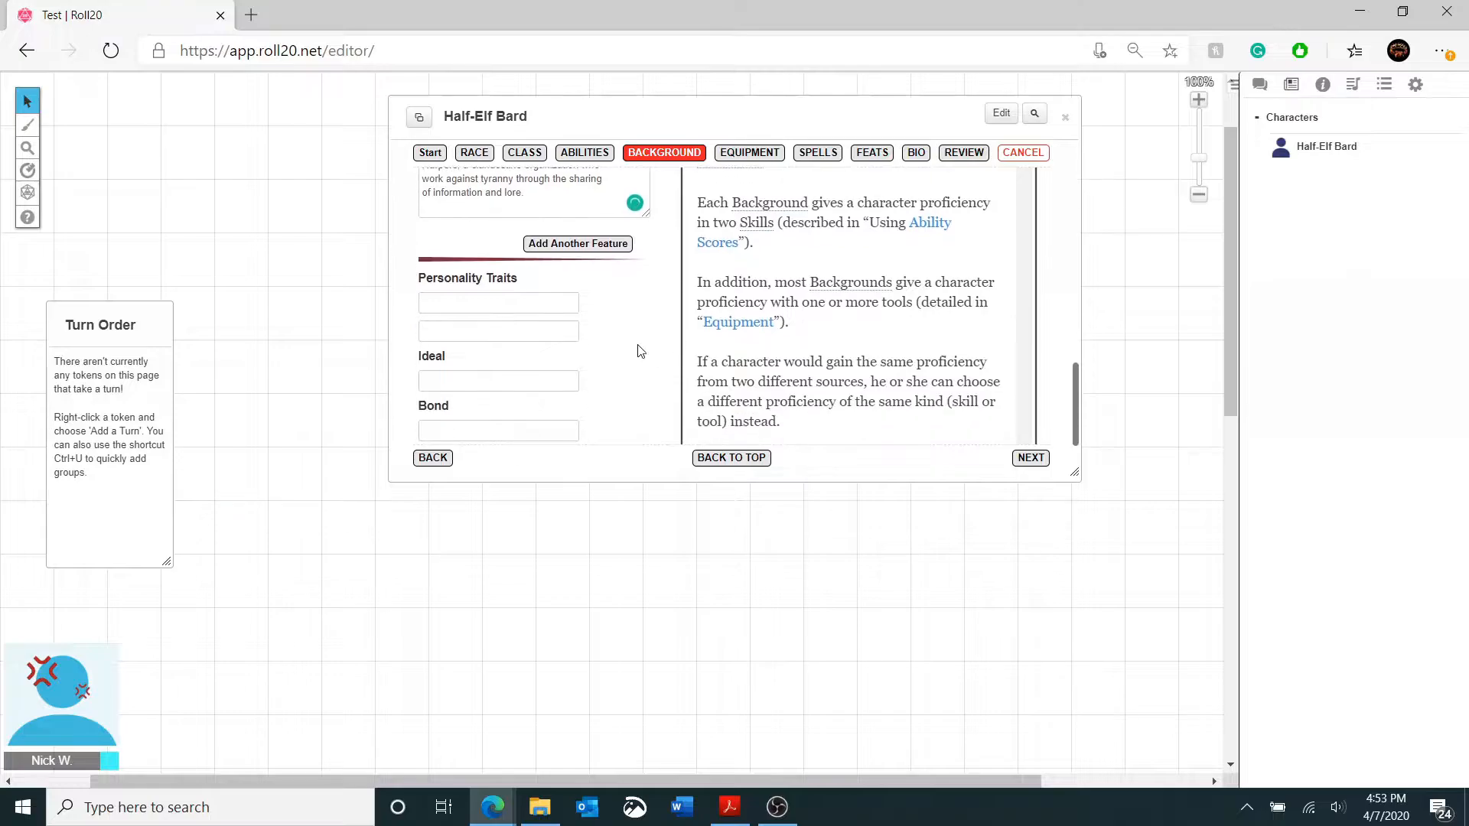
scroll(472, 296, "down", 1)
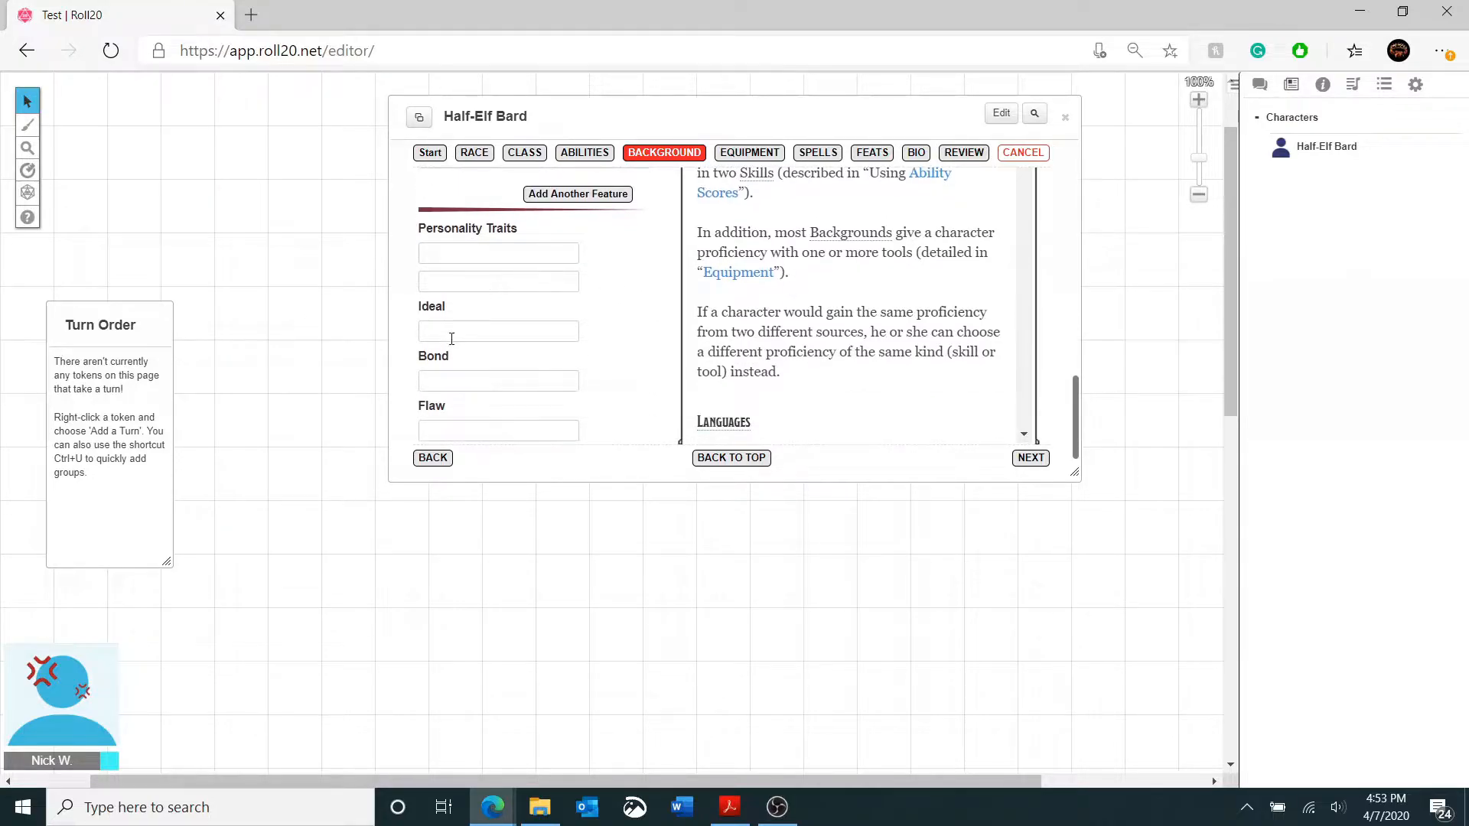
scroll(450, 348, "down", 1)
scroll(599, 390, "up", 1)
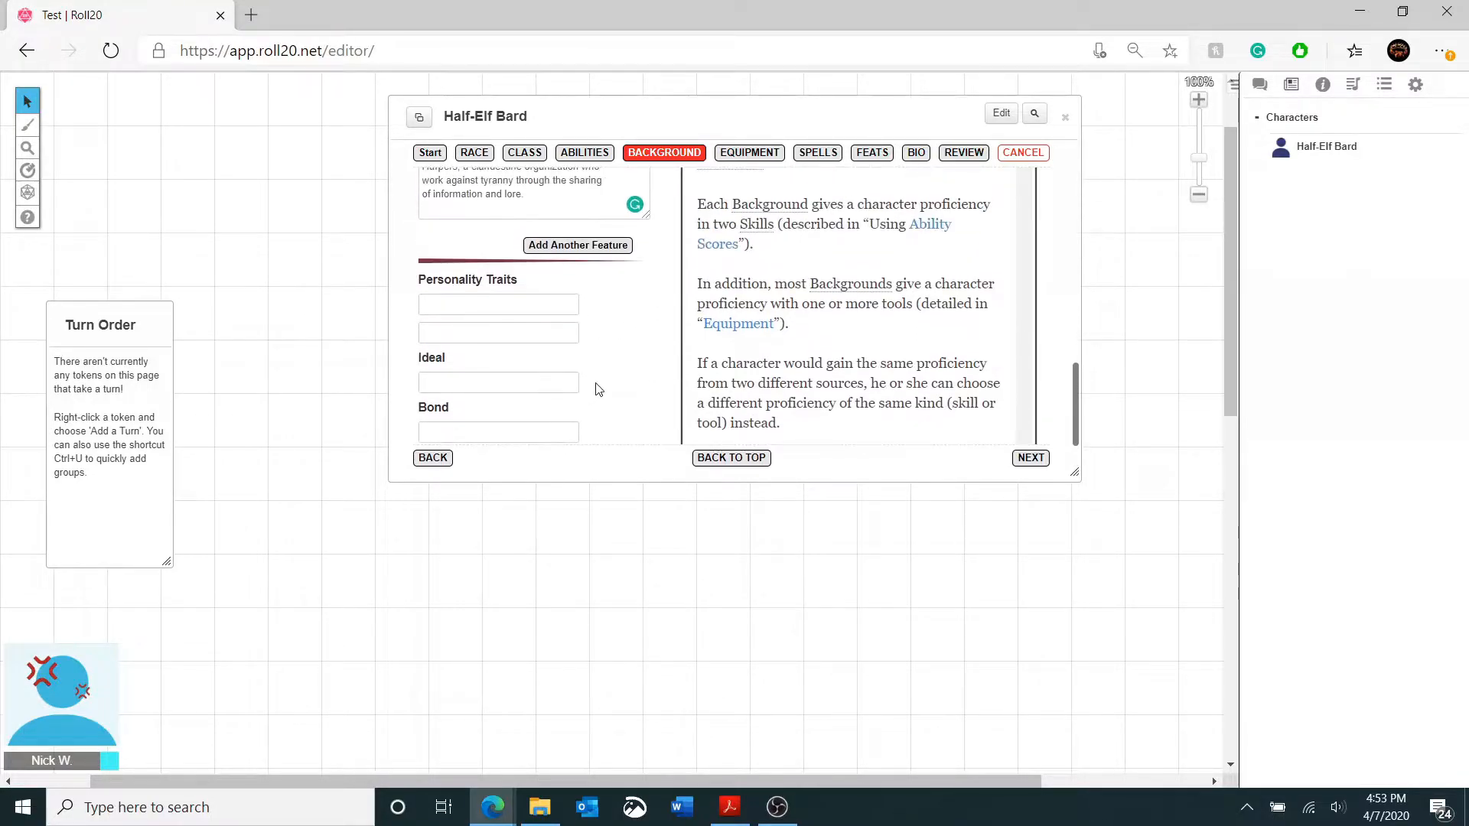
scroll(599, 390, "down", 1)
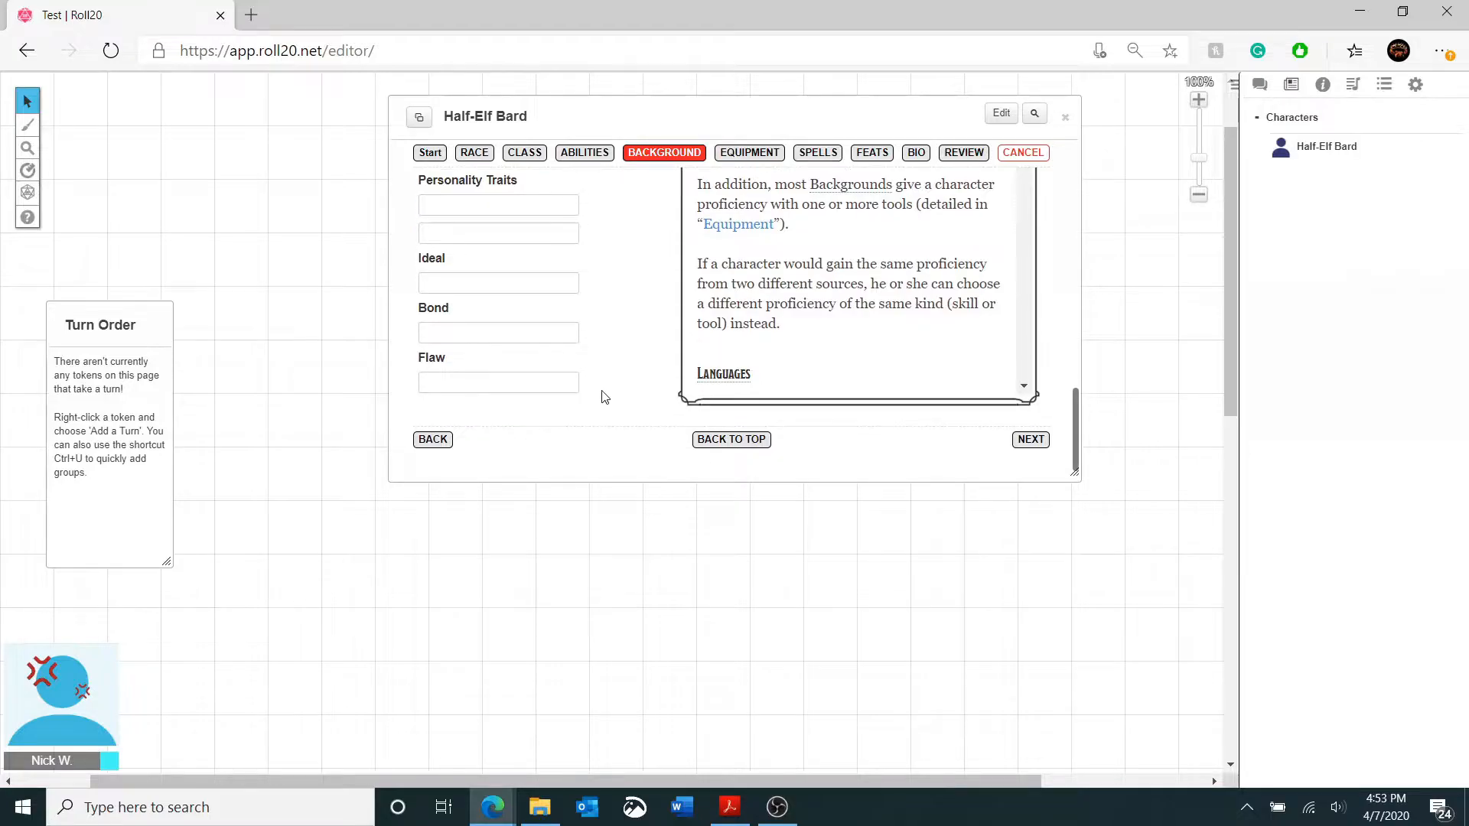
key("alt+Tab")
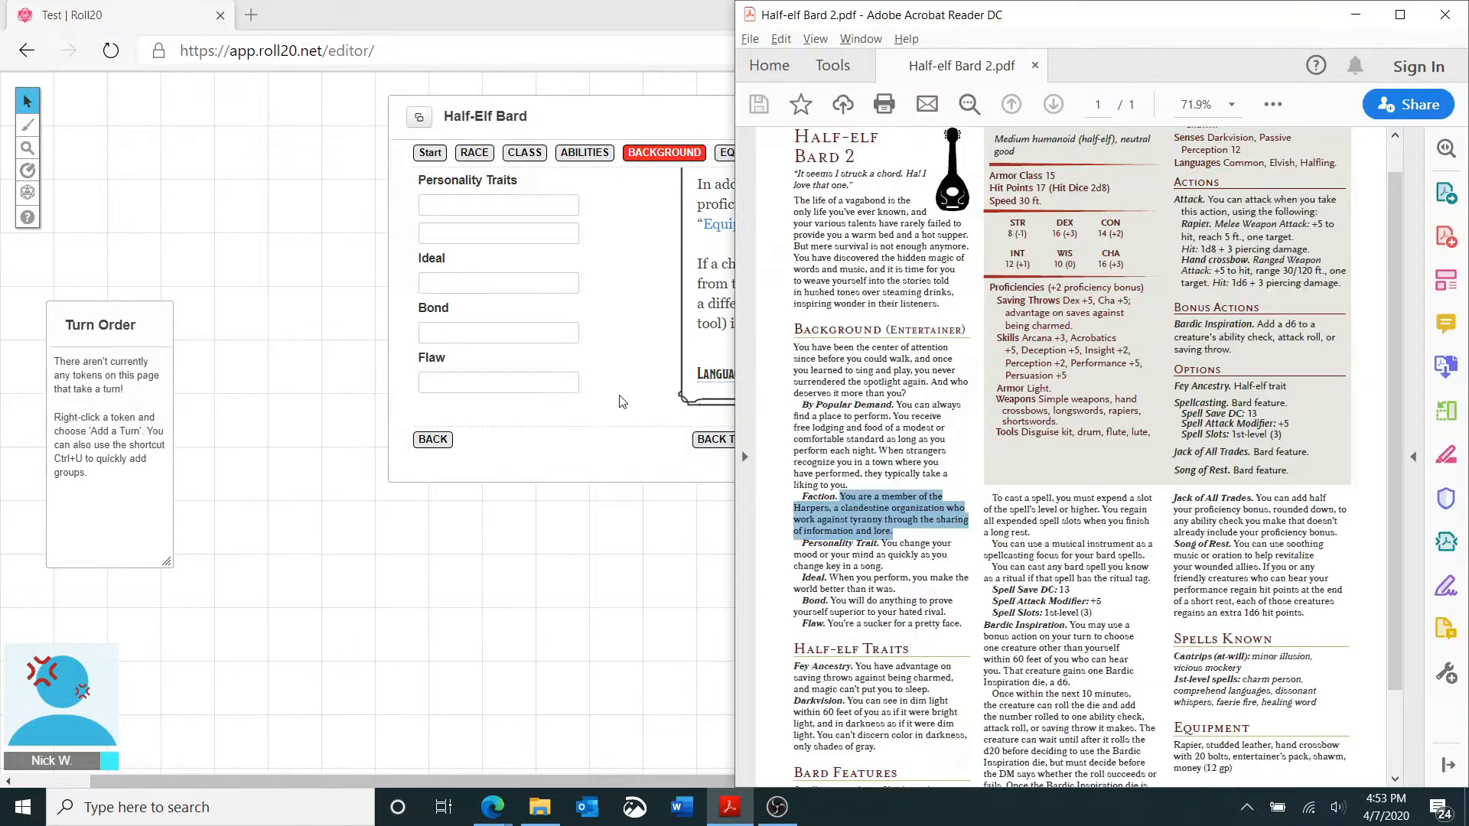
scroll(855, 464, "down", 1)
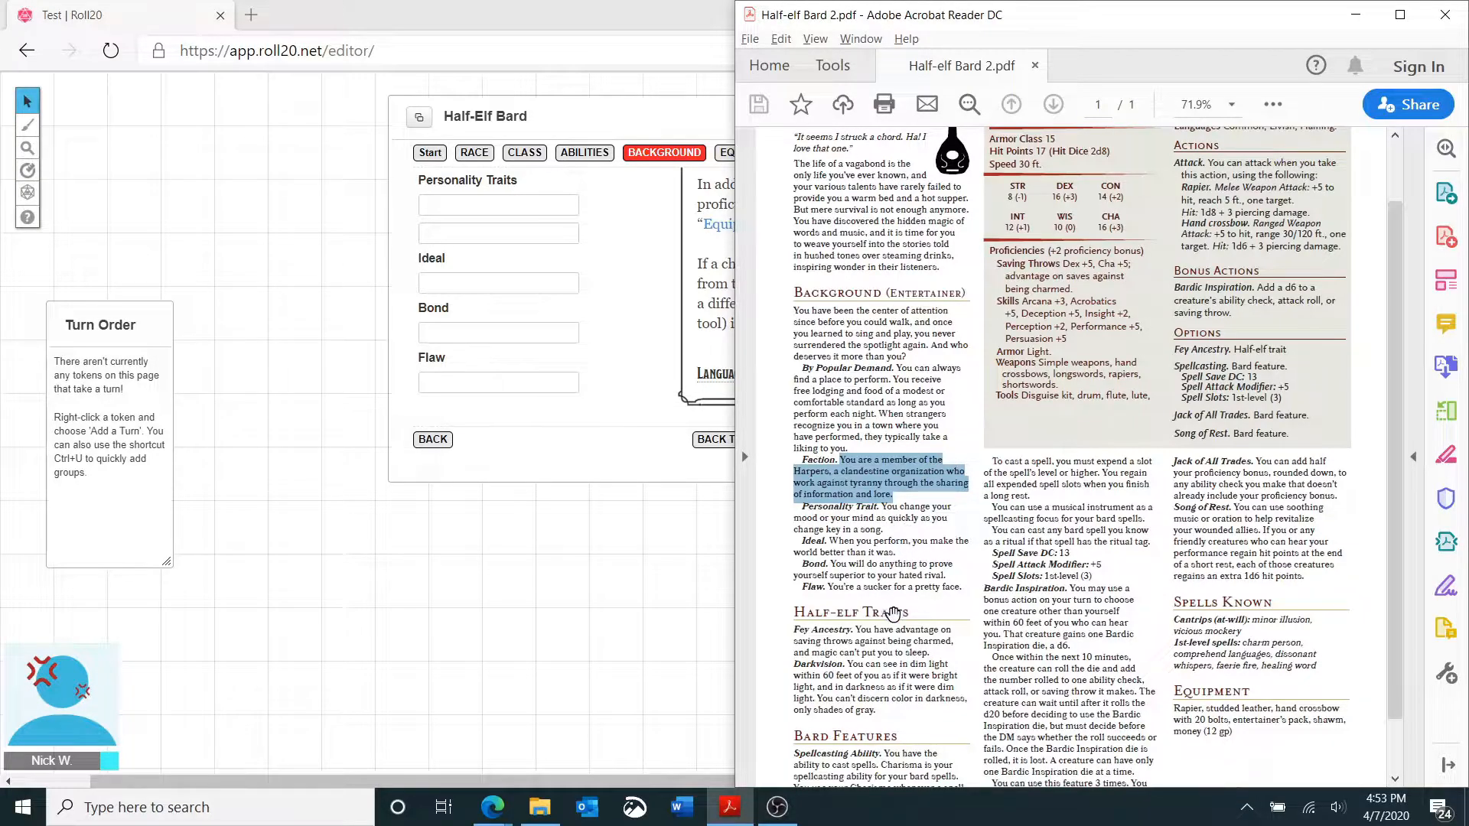
left_click(813, 531)
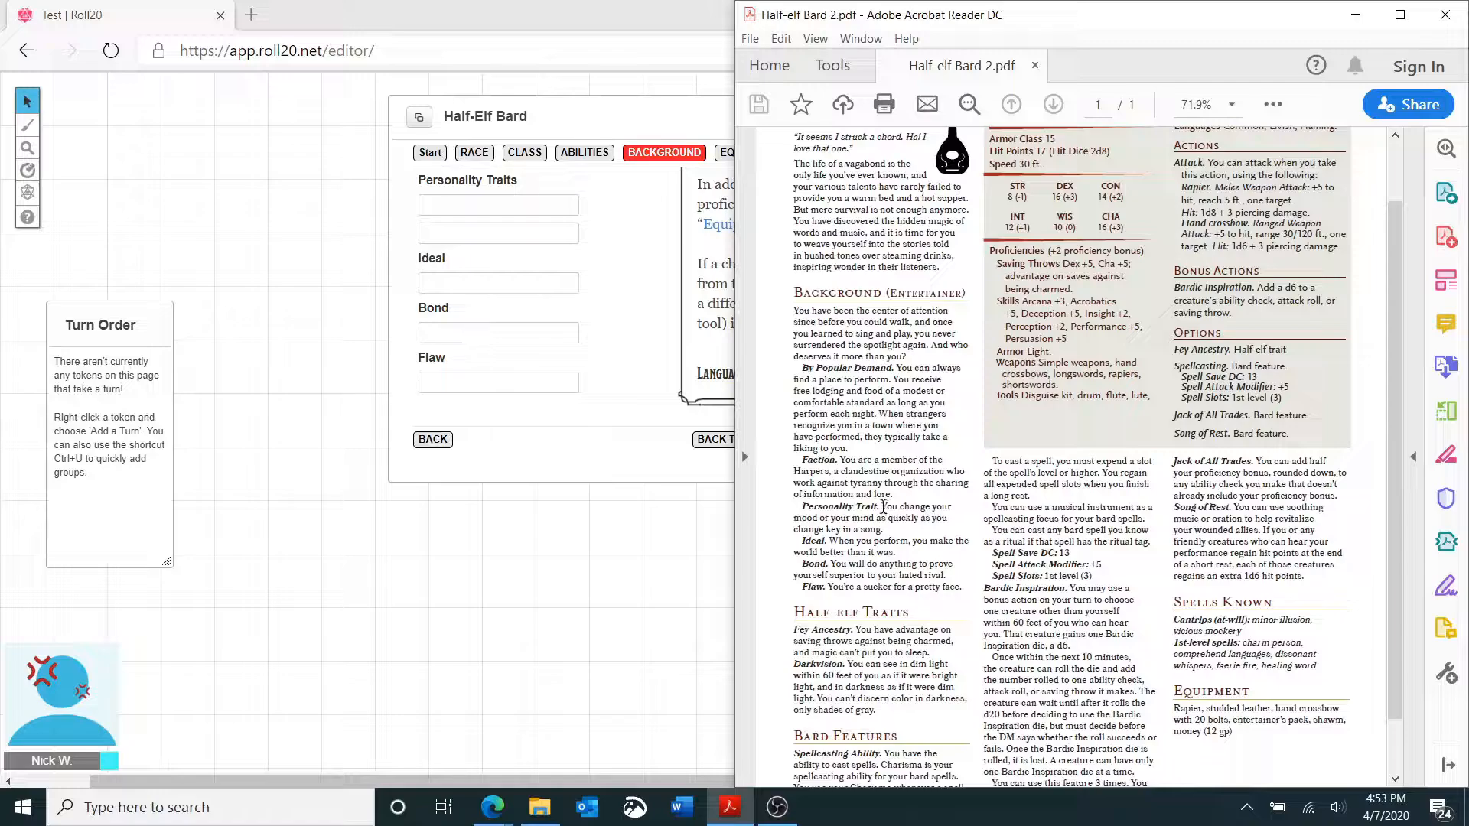
mouse_move(884, 506)
left_mouse_down()
mouse_move(948, 524)
mouse_move(908, 544)
mouse_move(884, 530)
left_mouse_up()
key("ctrl+c")
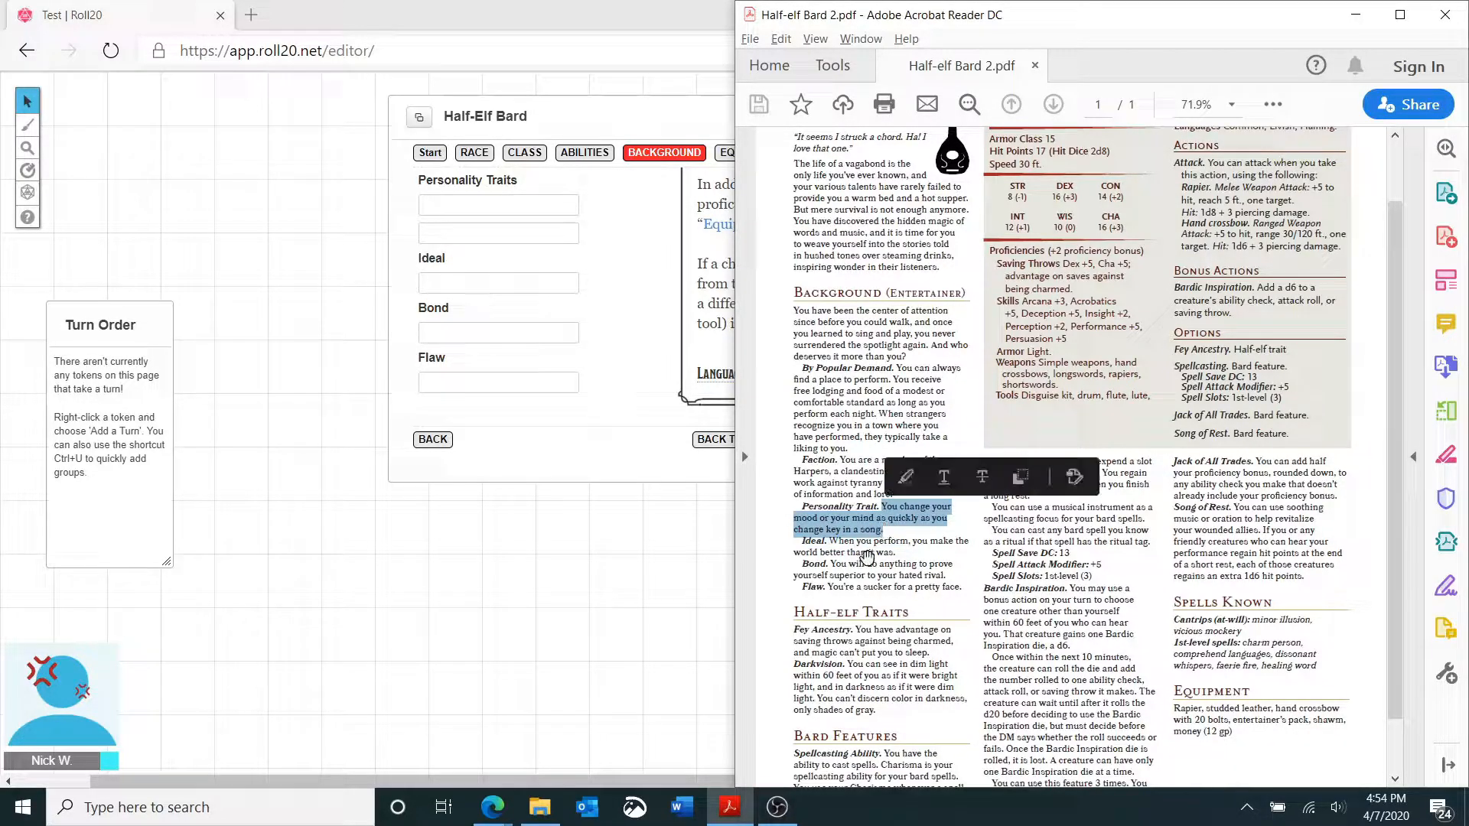
left_click(482, 204)
key("ctrl+v")
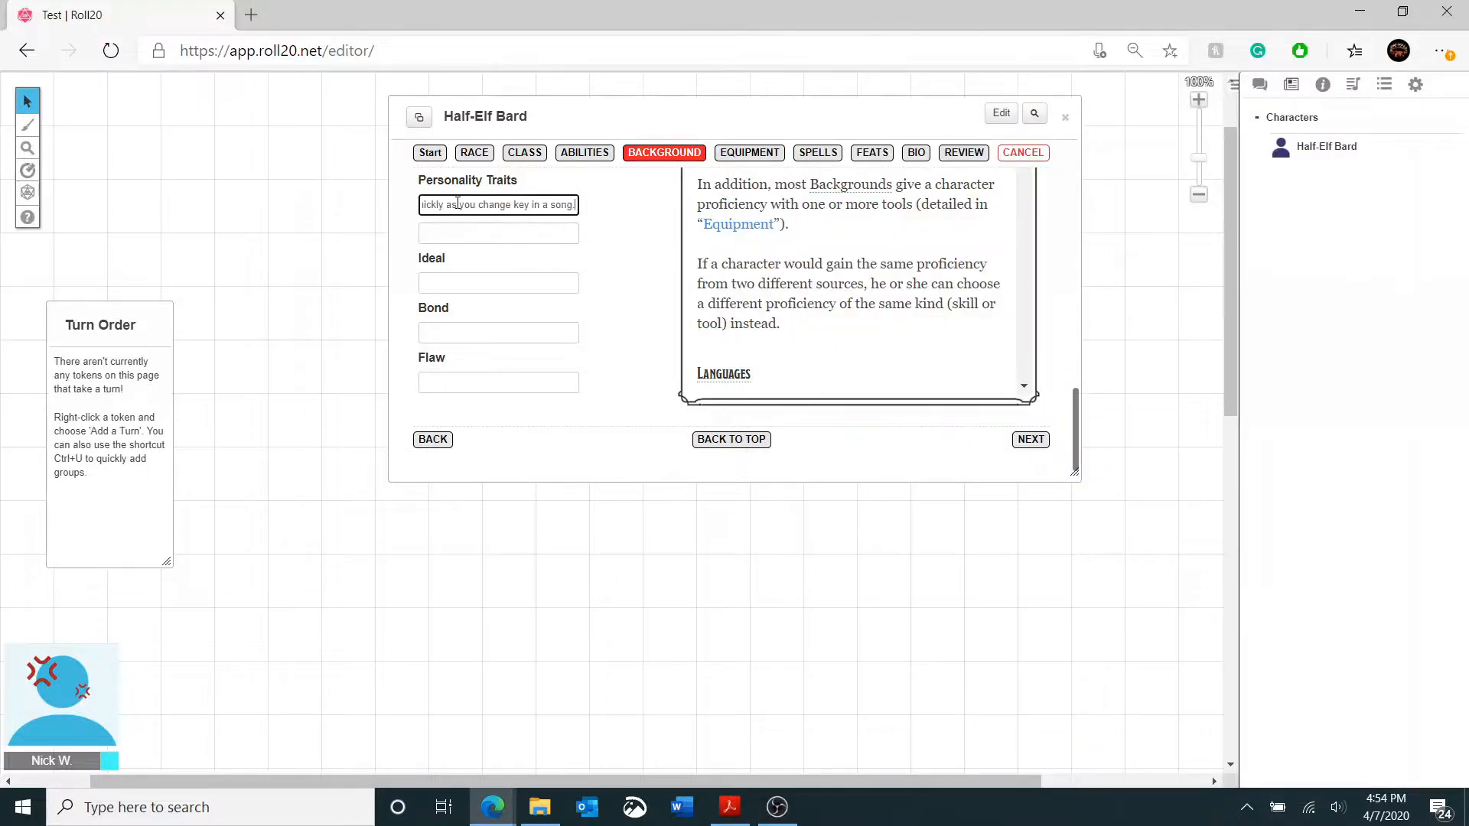
- Copy the Ideal sentence, without its heading, from Half-elf Bard 2.pdf into the background's Ideal field
key("alt+Tab")
left_click(824, 550)
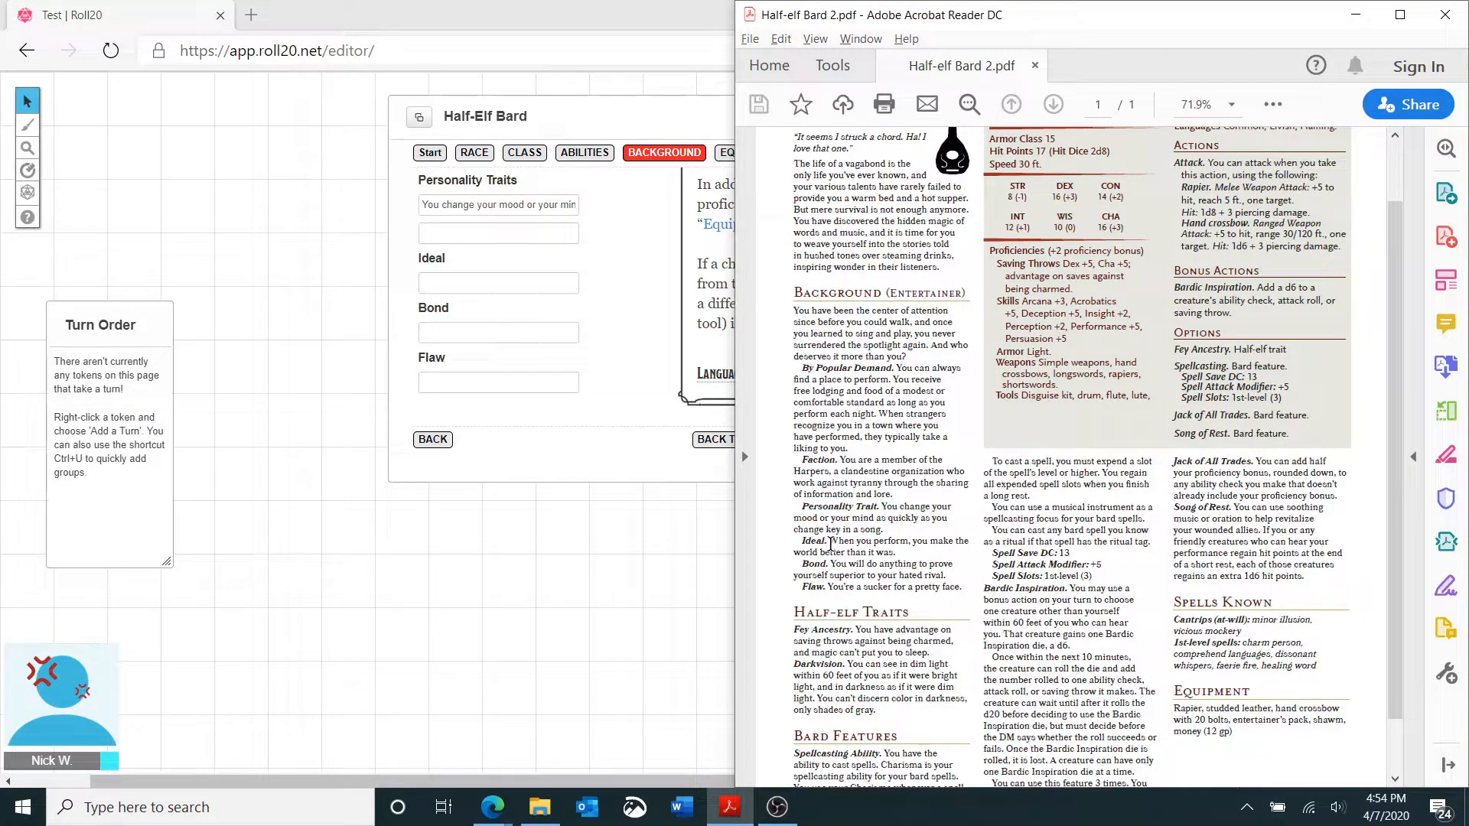
left_click_drag(831, 545, 899, 552)
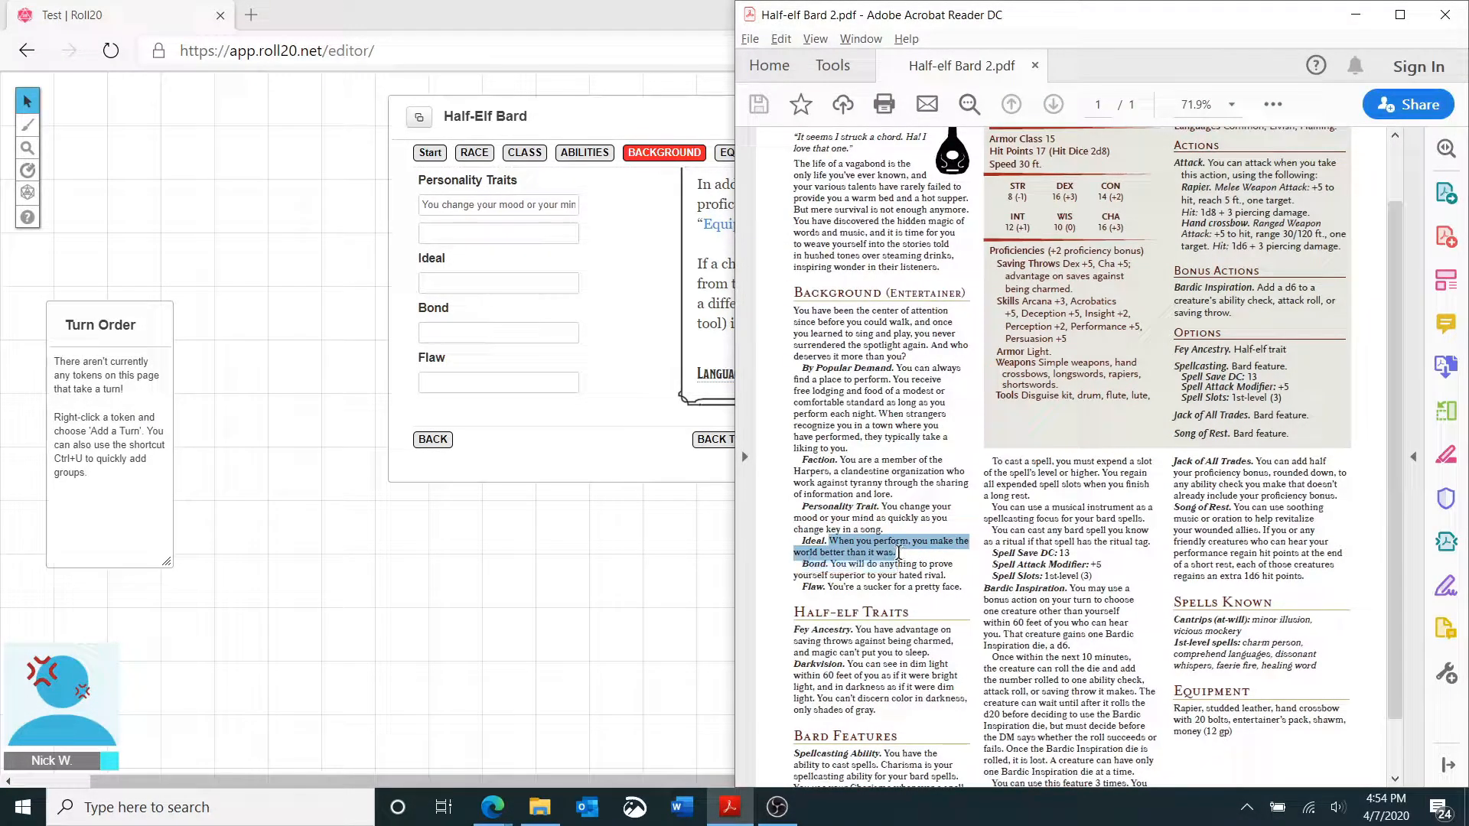
key("ctrl+c")
left_click(466, 284)
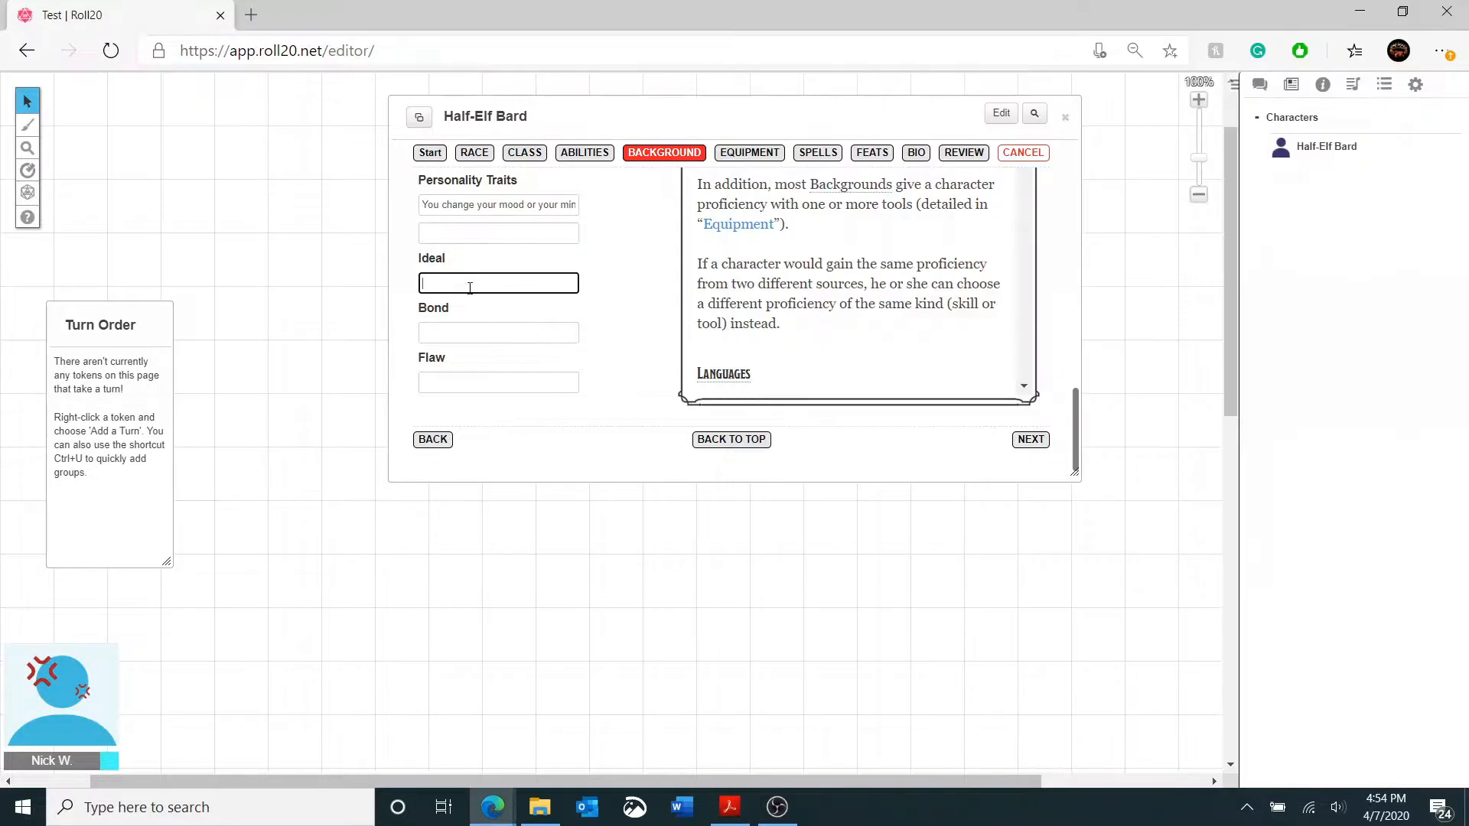
key("ctrl+v")
- Copy the Bond sentence about the hated rival from Half-elf Bard 2.pdf into the background's Bond field
key("alt+Tab")
left_click(832, 568)
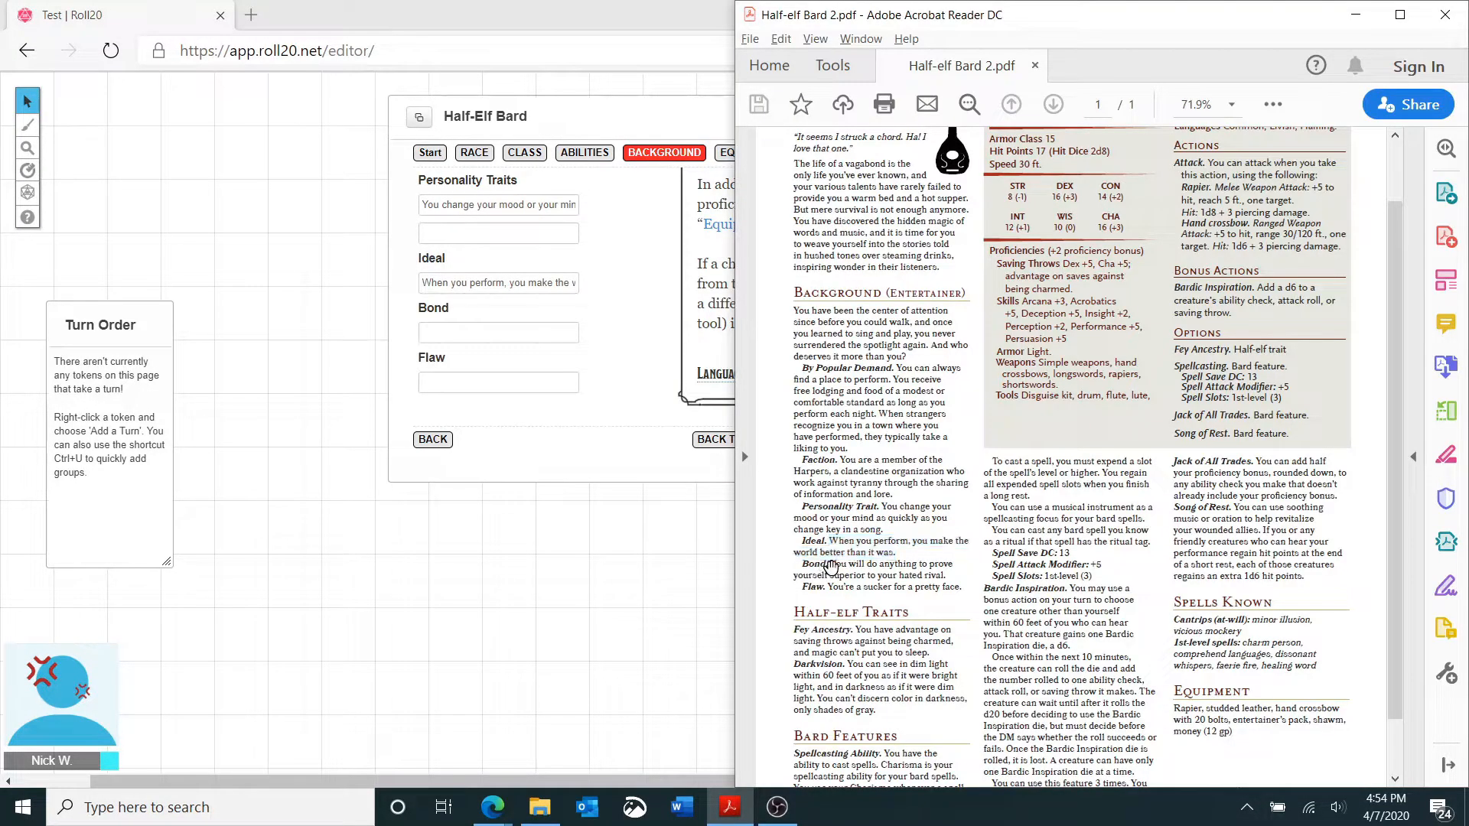
double_click(832, 568)
left_click(953, 577)
mouse_move(954, 579)
left_mouse_down()
mouse_move(834, 565)
mouse_move(939, 560)
mouse_move(947, 578)
left_mouse_up()
left_click(833, 564)
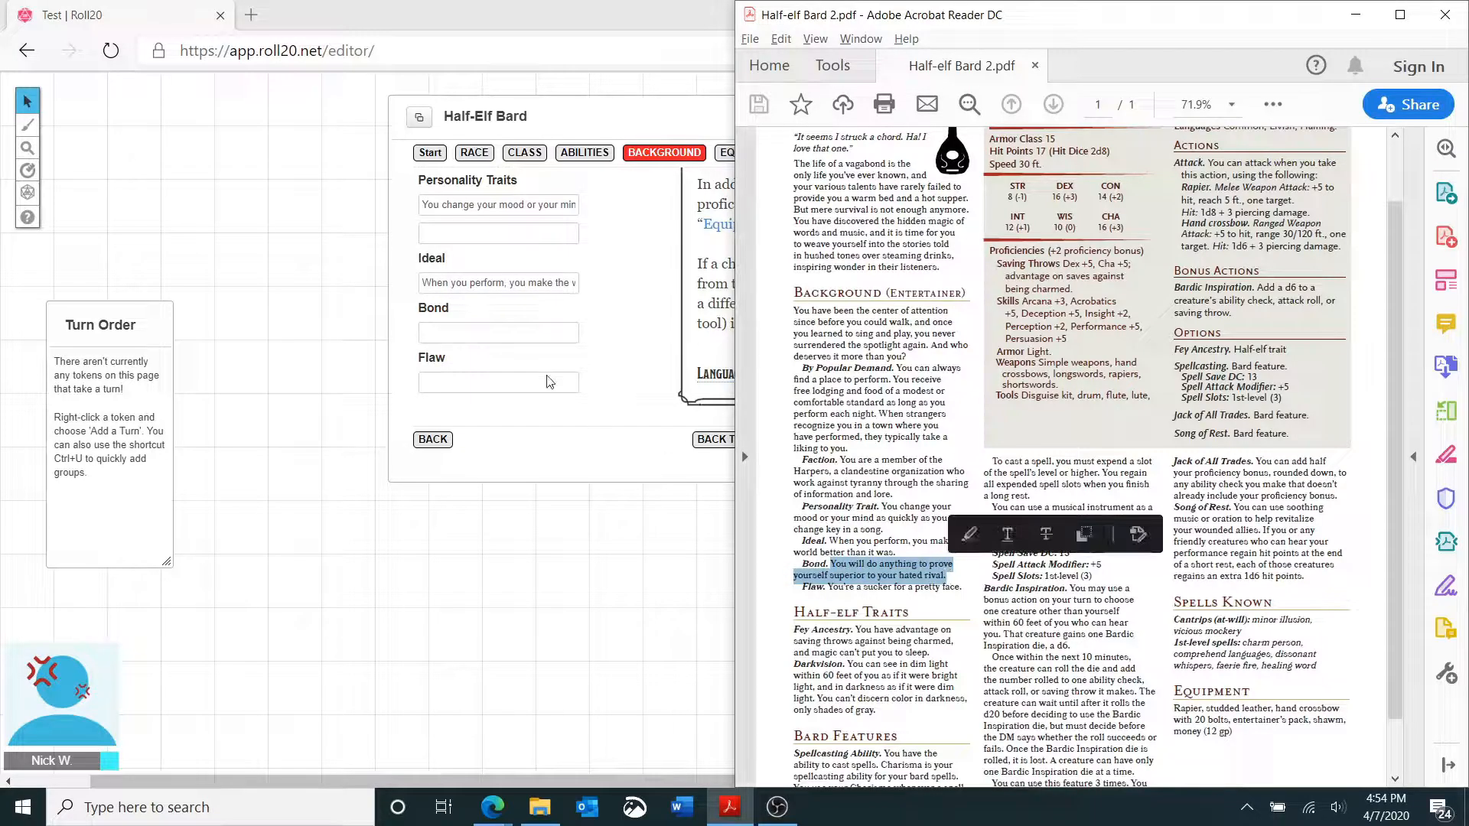
key("ctrl+c")
left_click(490, 330)
key("ctrl+v")
- Copy the Flaw sentence "You're a sucker for a pretty face." from Half-elf Bard 2.pdf into the Flaw field
key("alt+Tab")
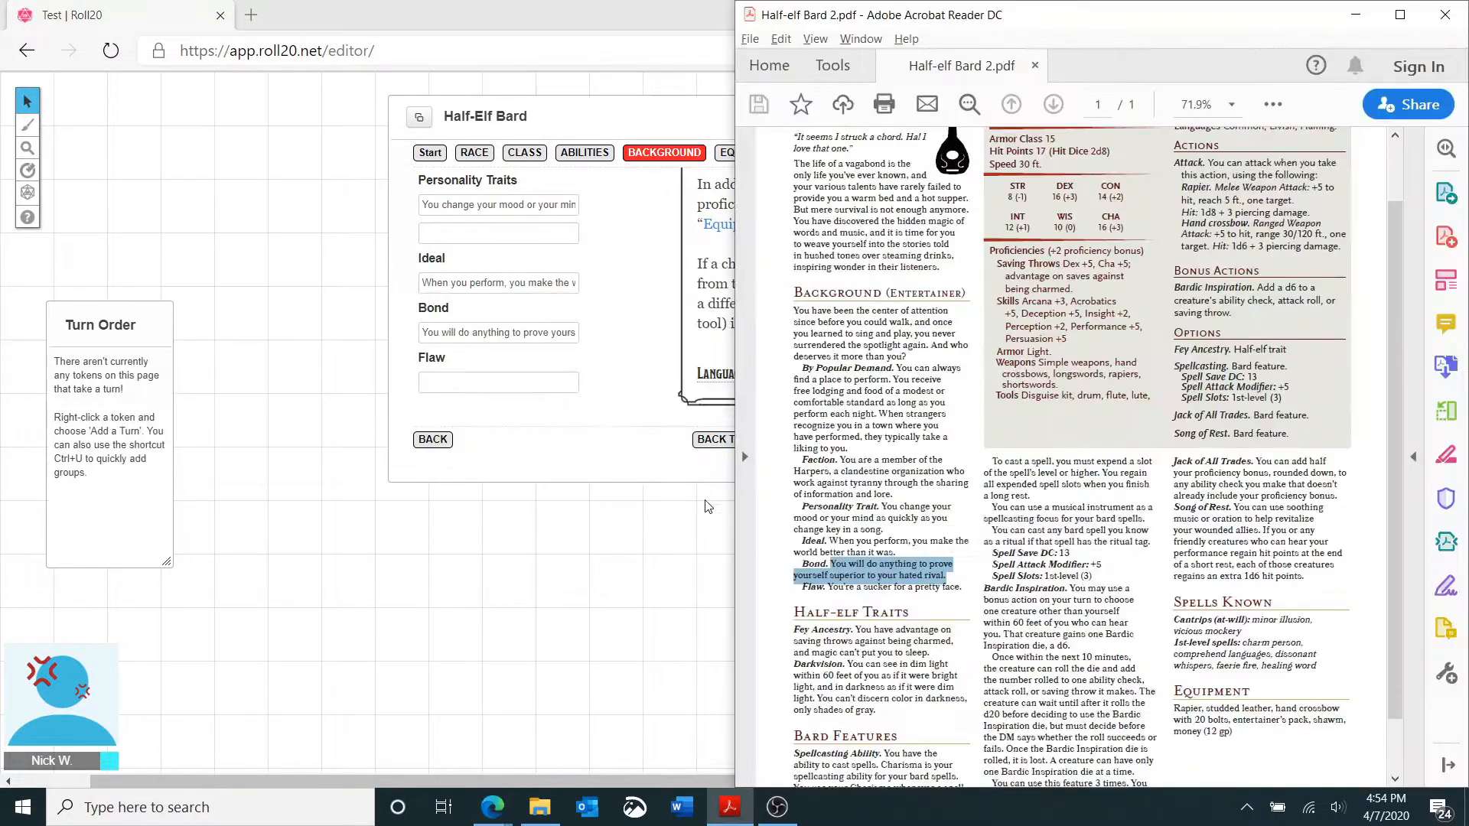
double_click(830, 587)
left_click(936, 585)
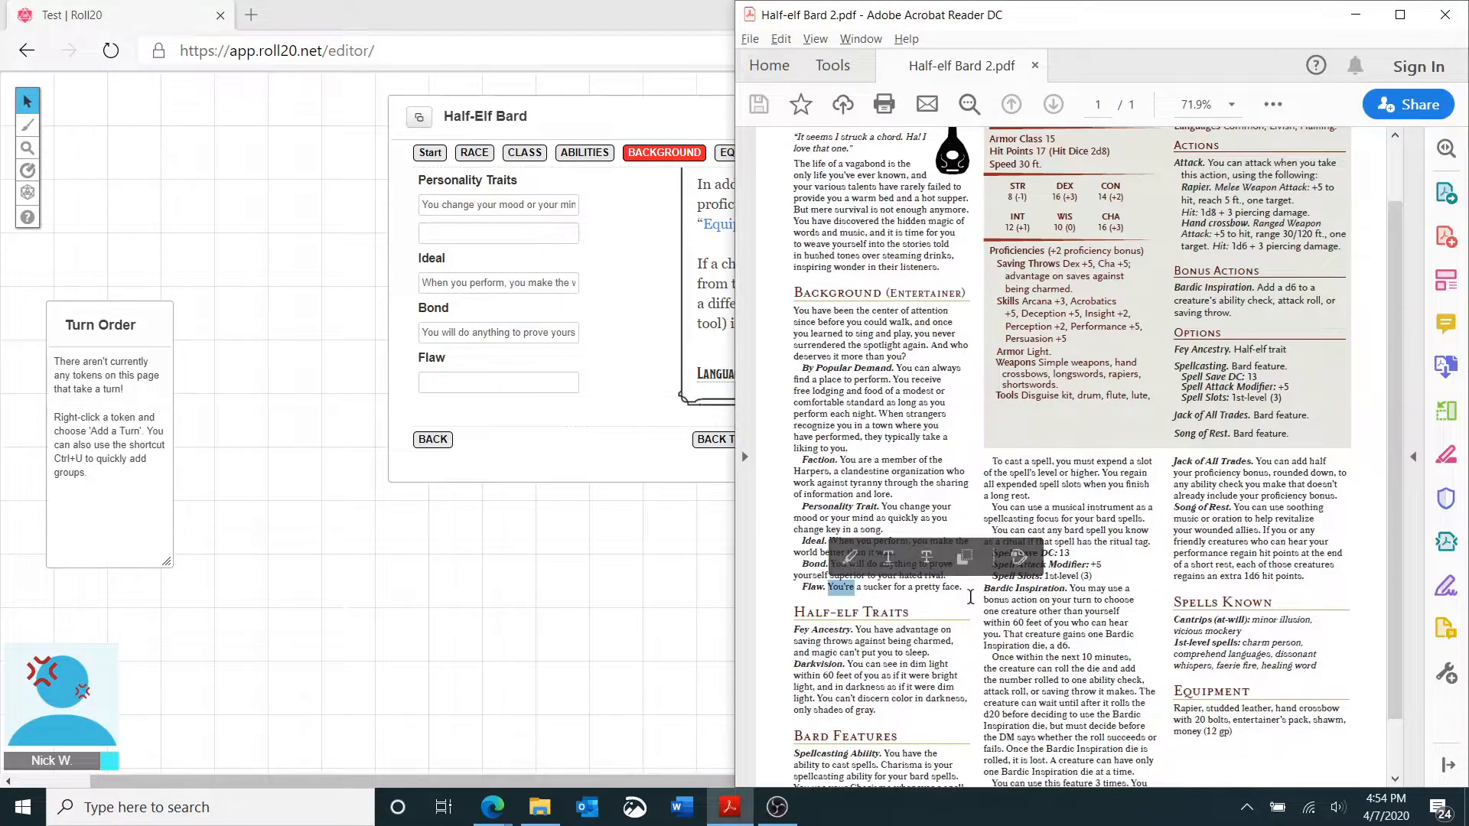
left_click_drag(829, 587, 963, 588)
key("alt+Tab")
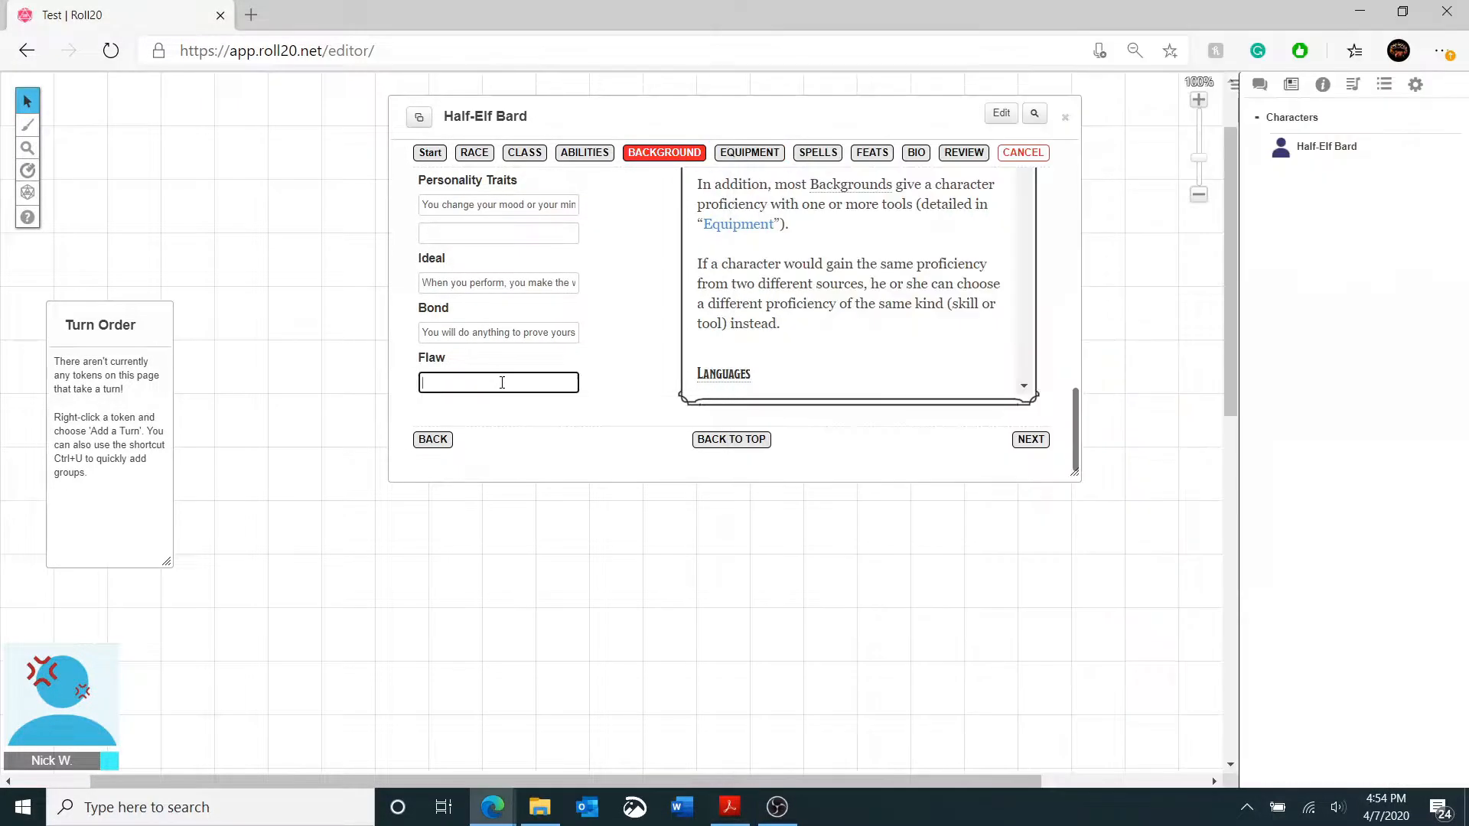
key("ctrl+v")
- Advance to the Equipment page and set the way of choosing equipment to Class Equipment
left_click(1031, 440)
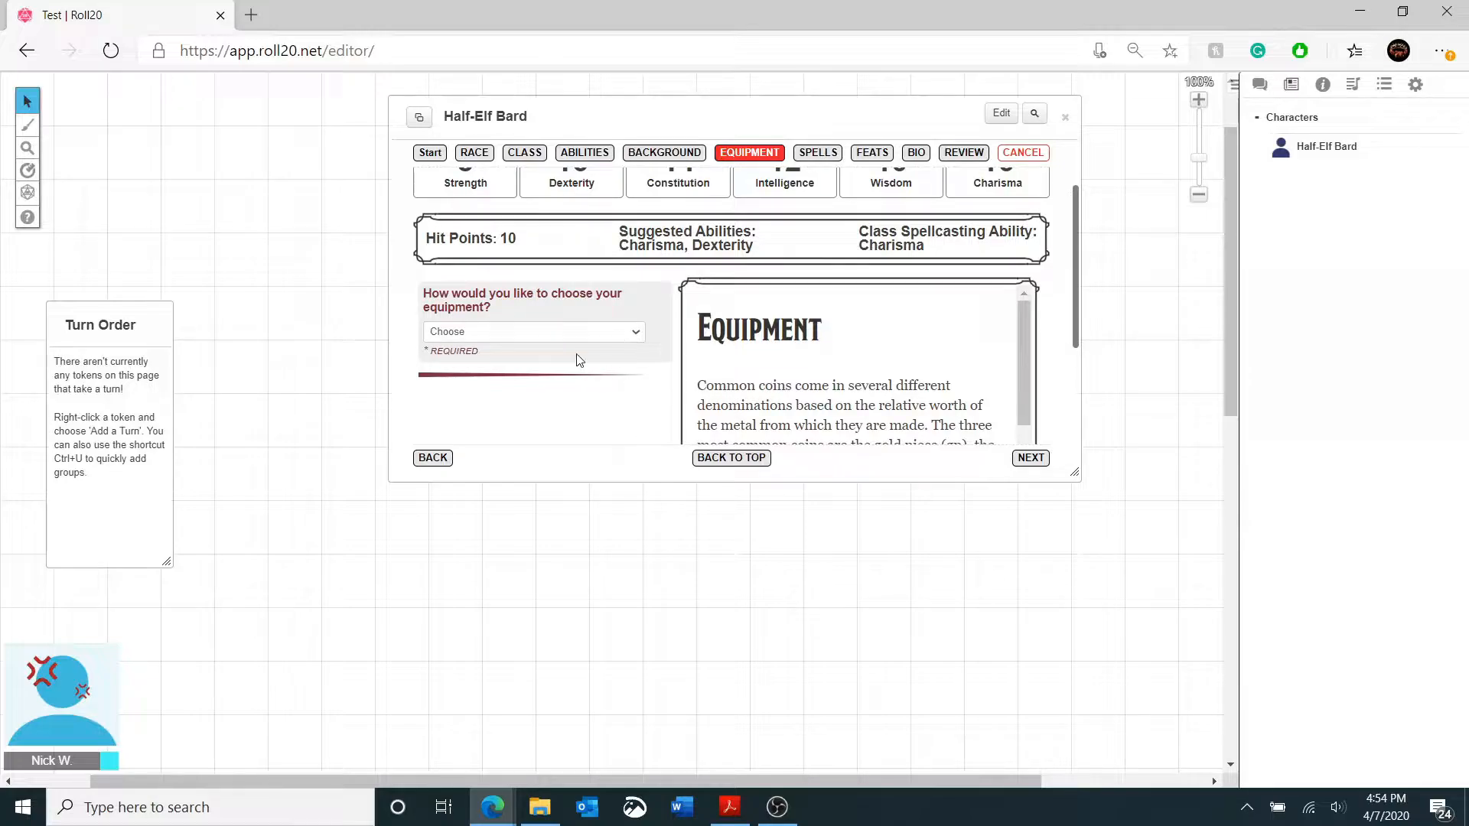
scroll(577, 359, "down", 1)
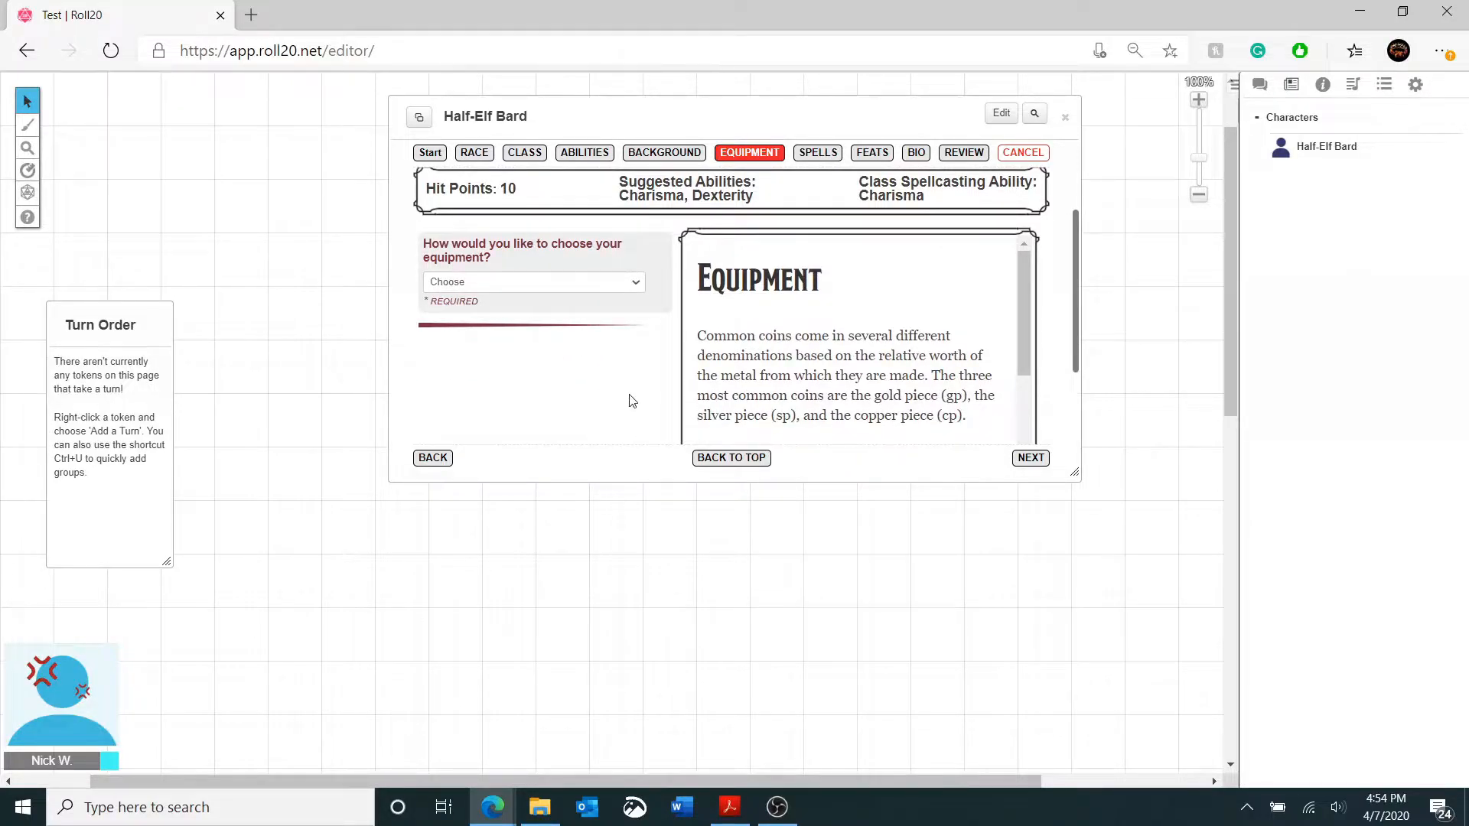
left_click(615, 283)
left_click(578, 344)
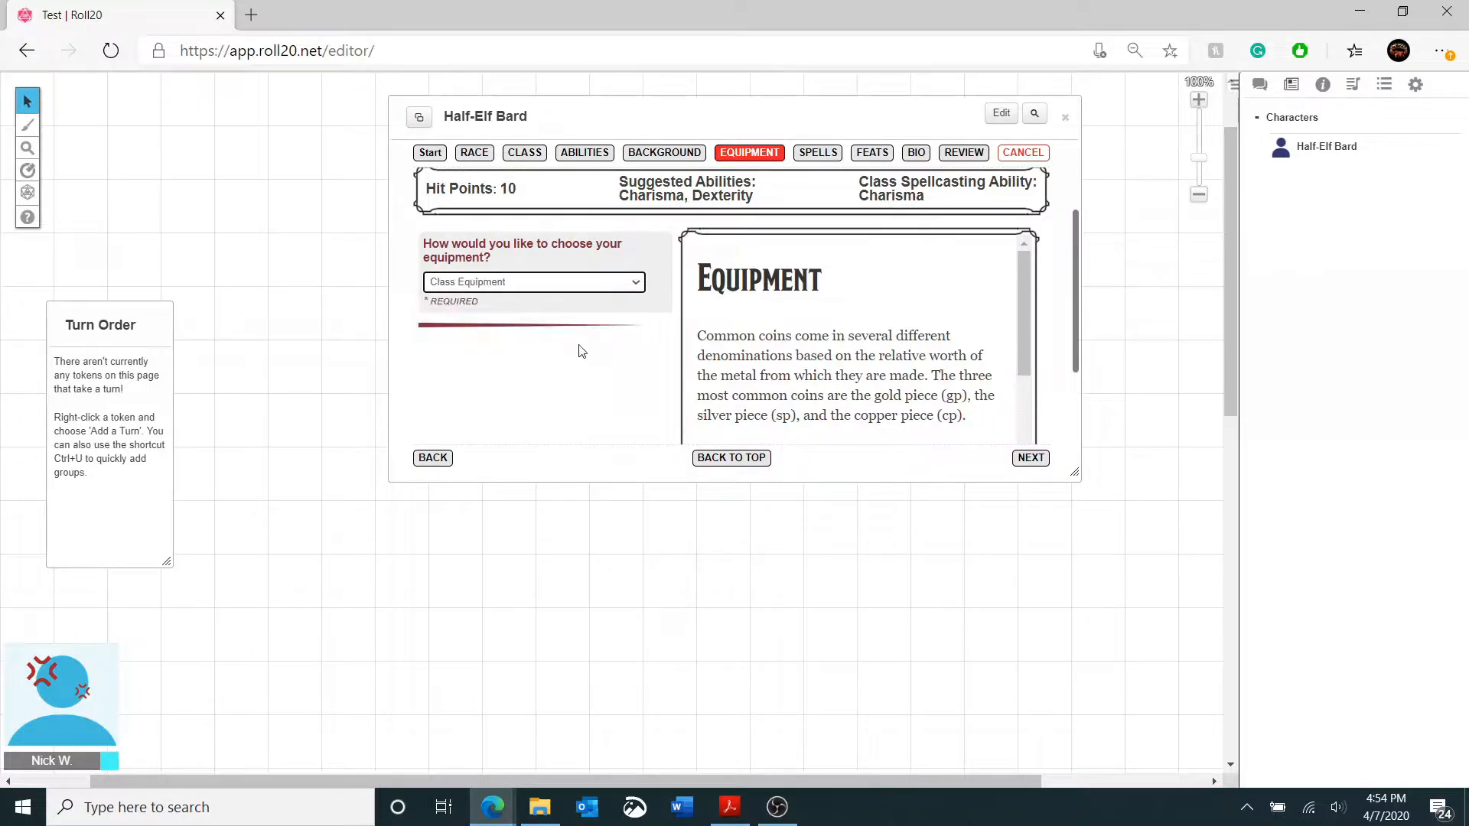
- Following the Equipment section of Half-elf Bard 2.pdf, choose Rapier as the weapon and Entertainer's Pack as the pack
key("alt+Tab")
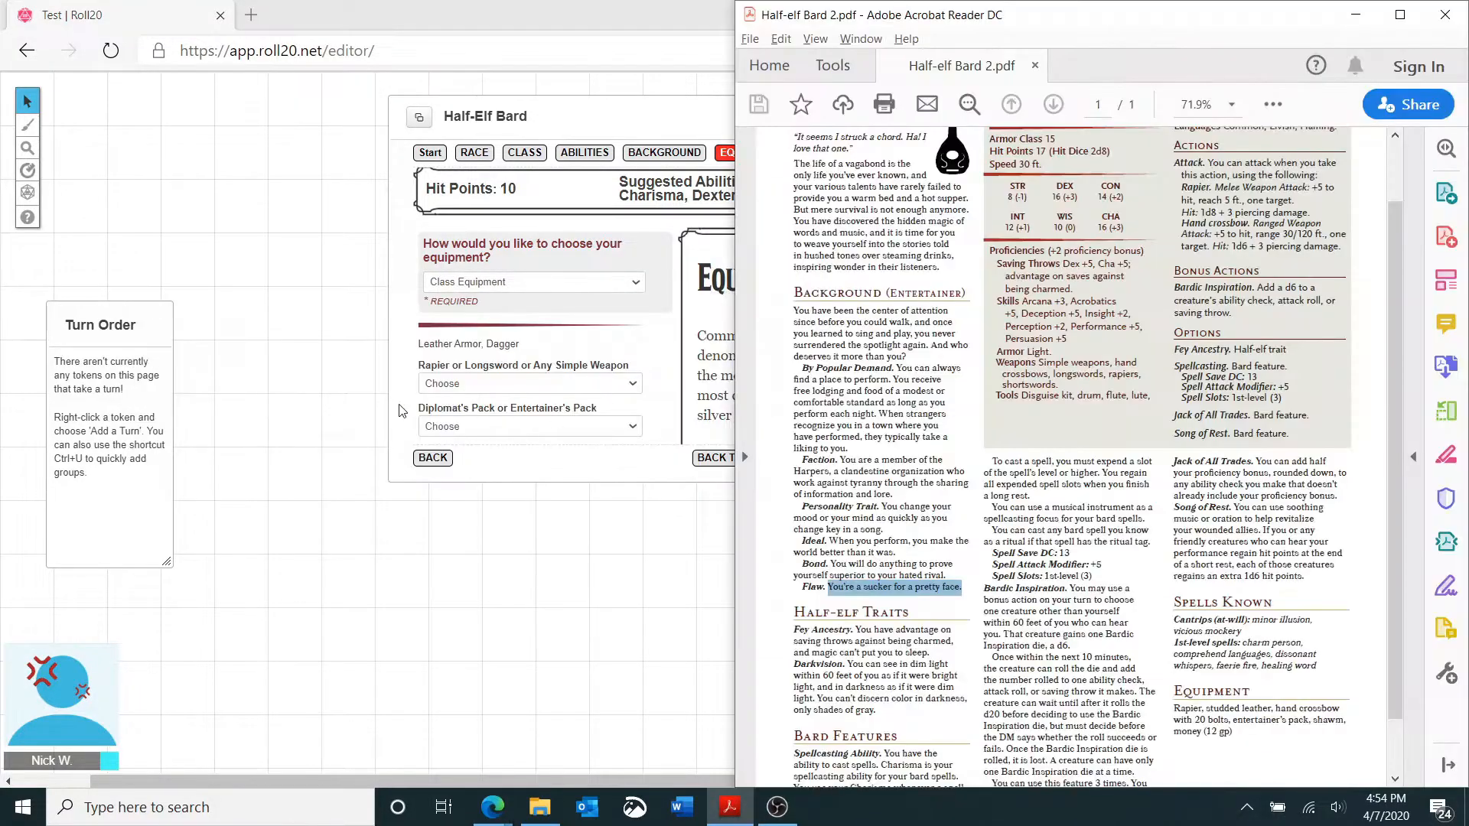
scroll(1226, 363, "up", 1)
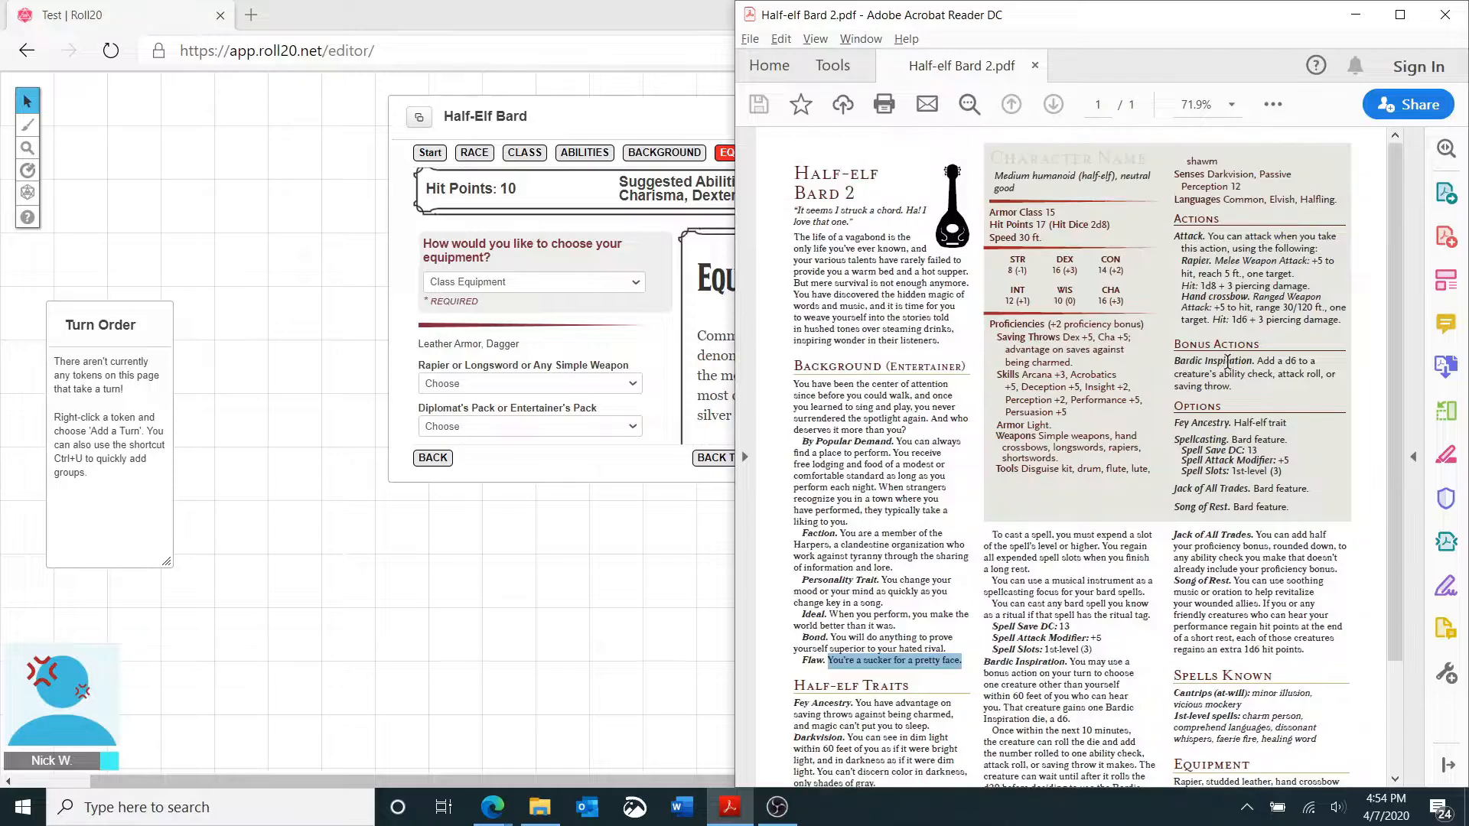
scroll(1221, 453, "down", 1)
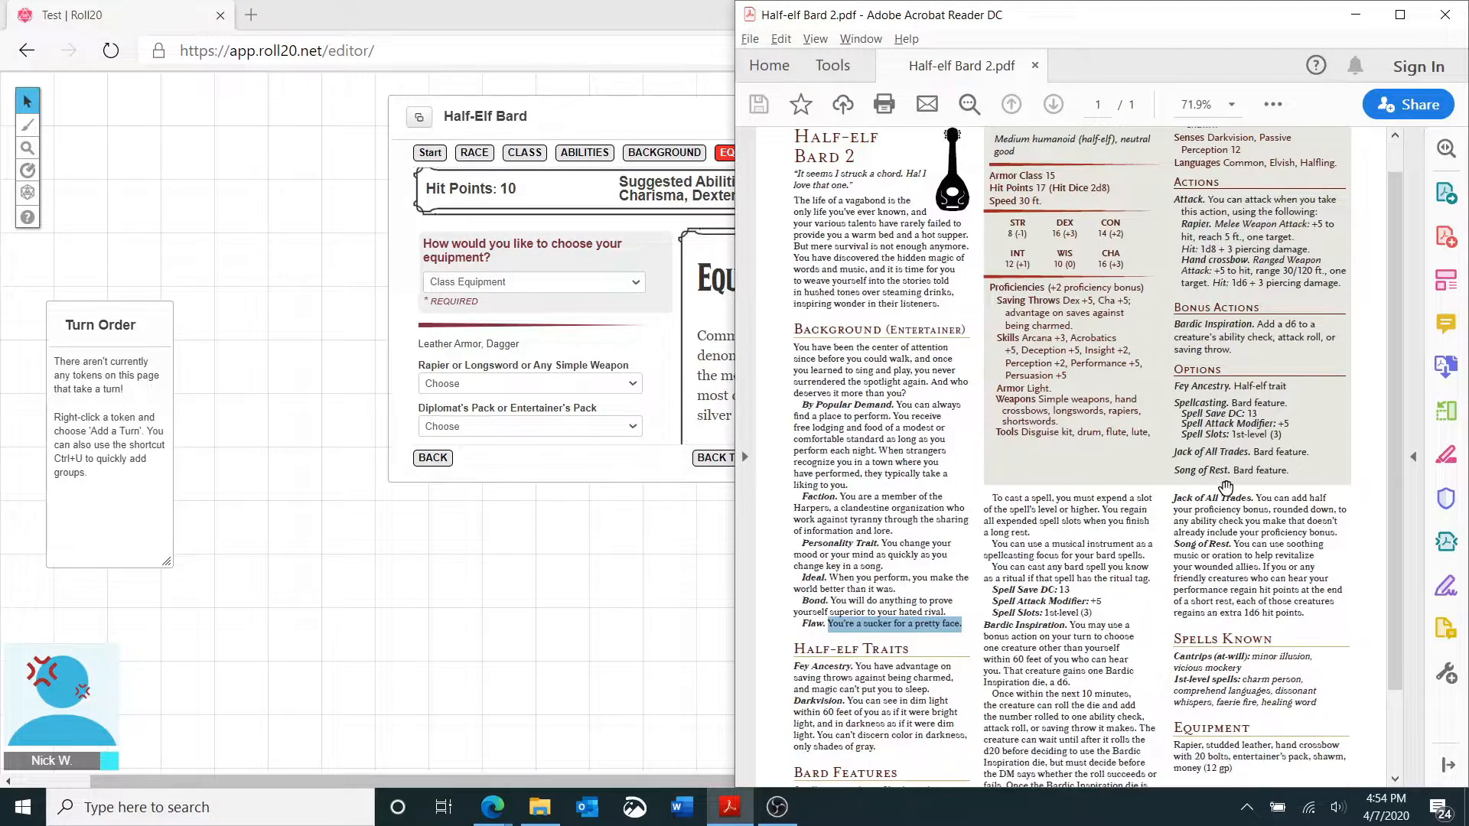
scroll(1226, 488, "down", 2)
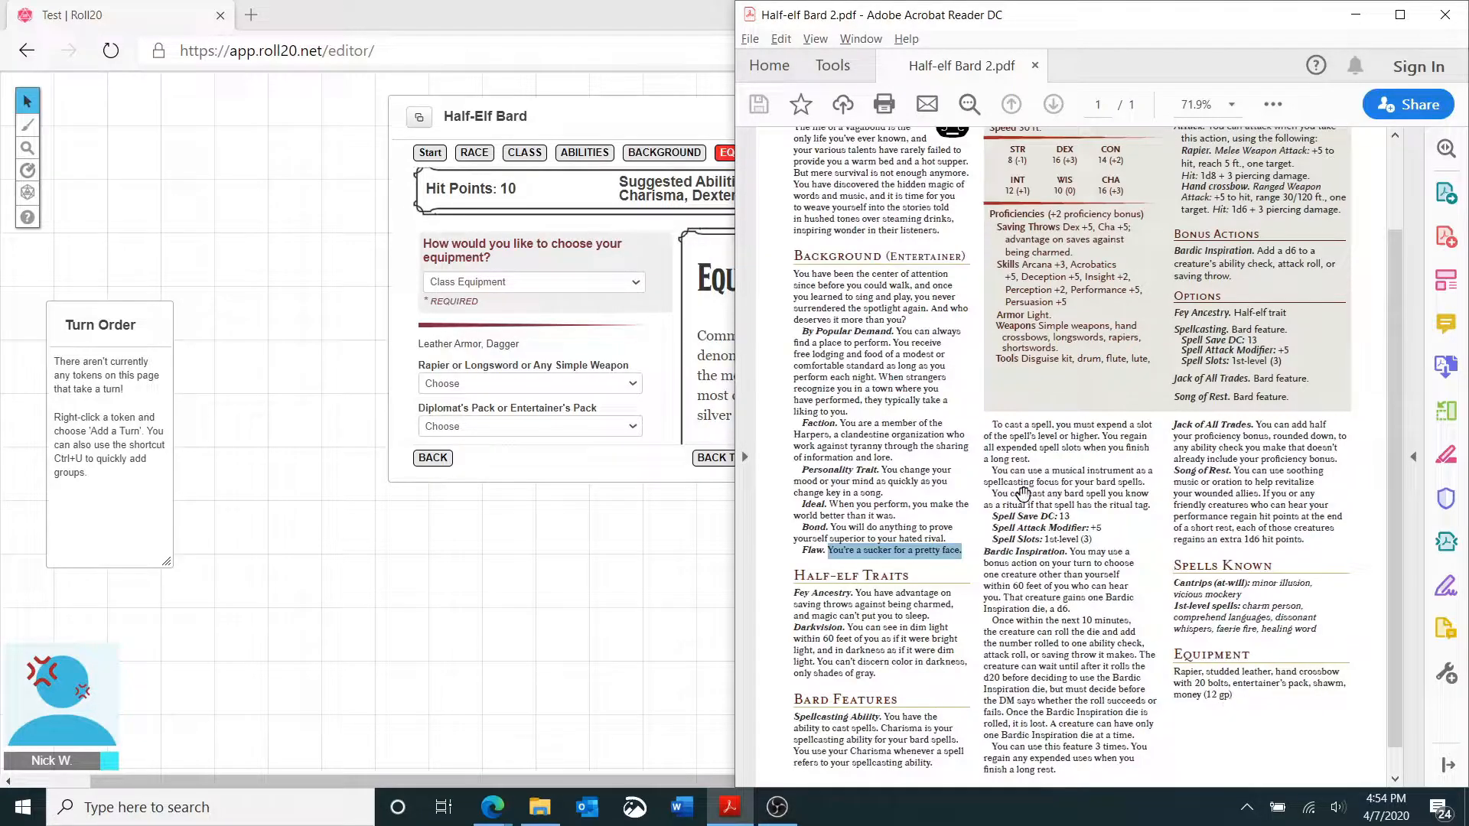
left_click(479, 392)
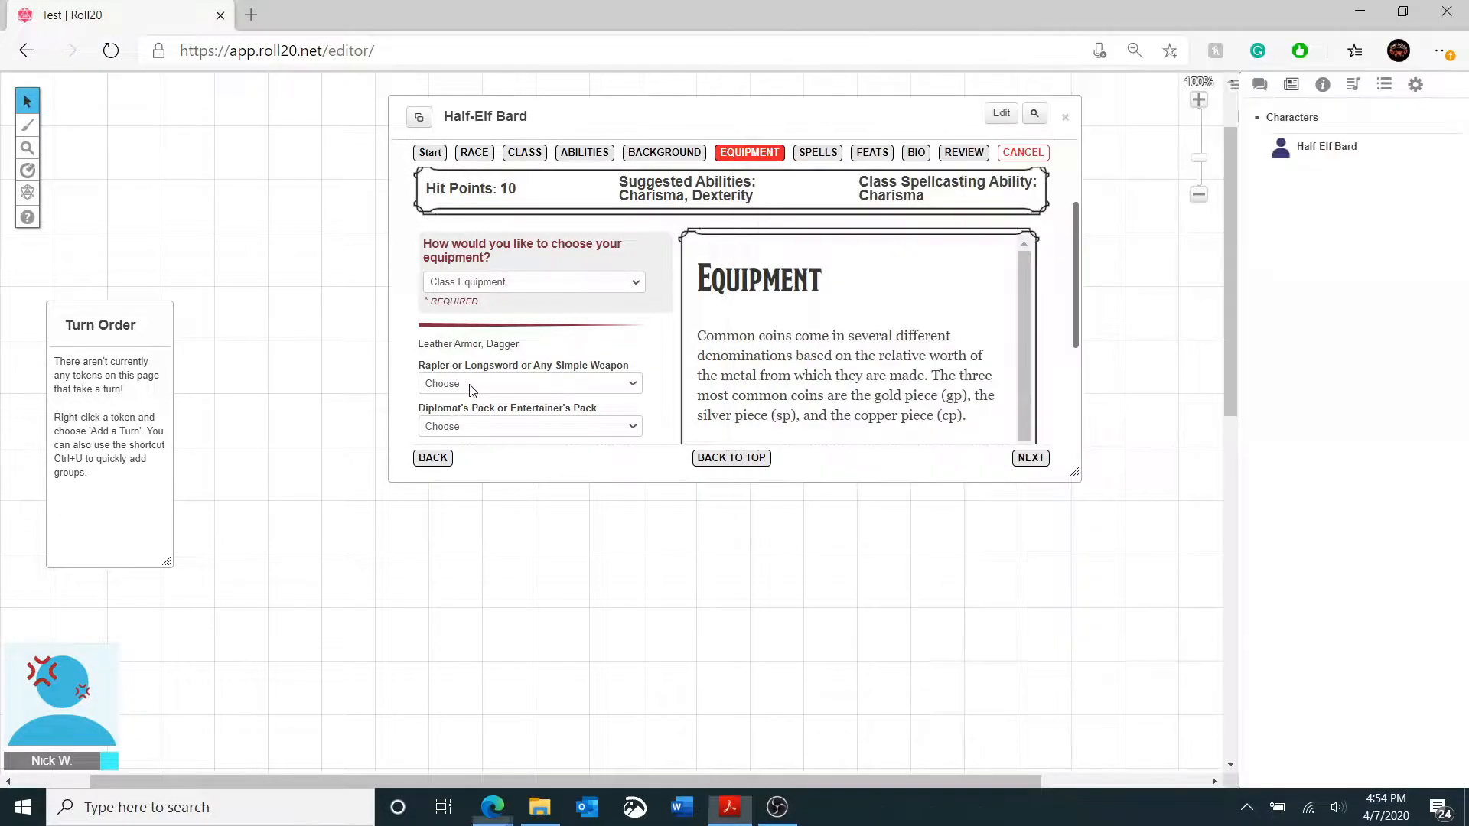
left_click(482, 383)
scroll(538, 648, "down", 2)
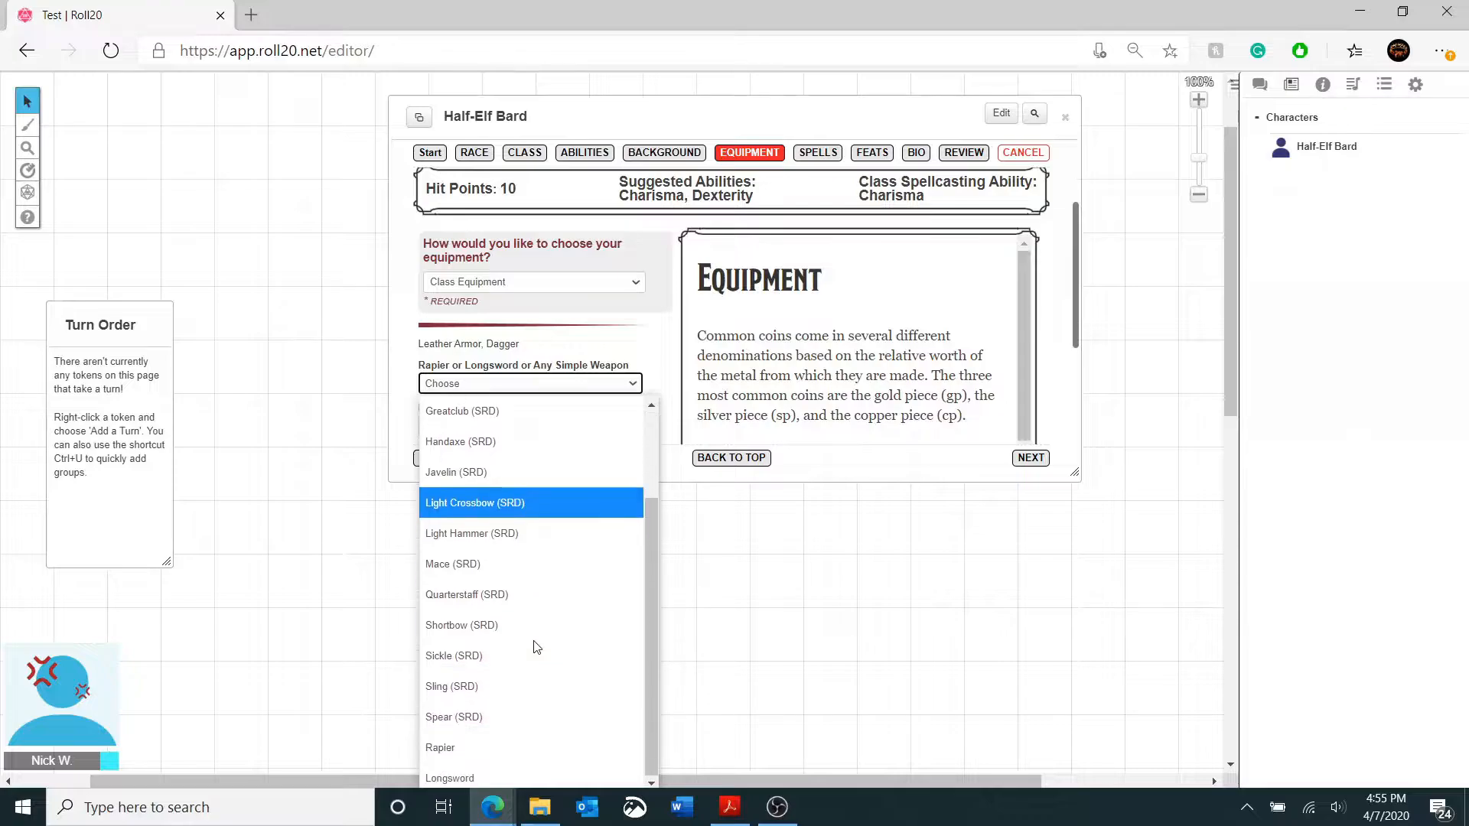
left_click(505, 749)
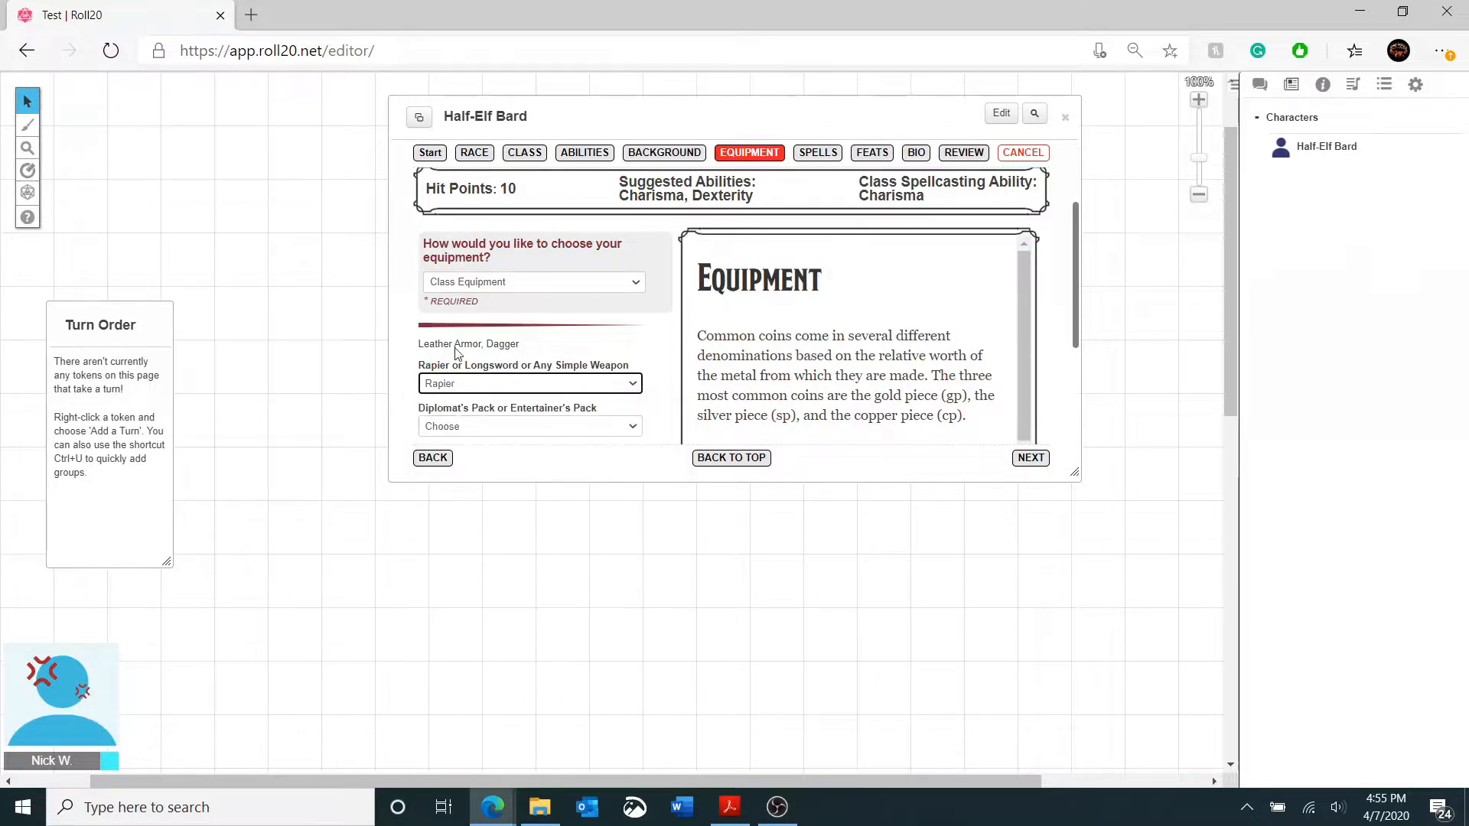
left_click(519, 430)
left_click(502, 510)
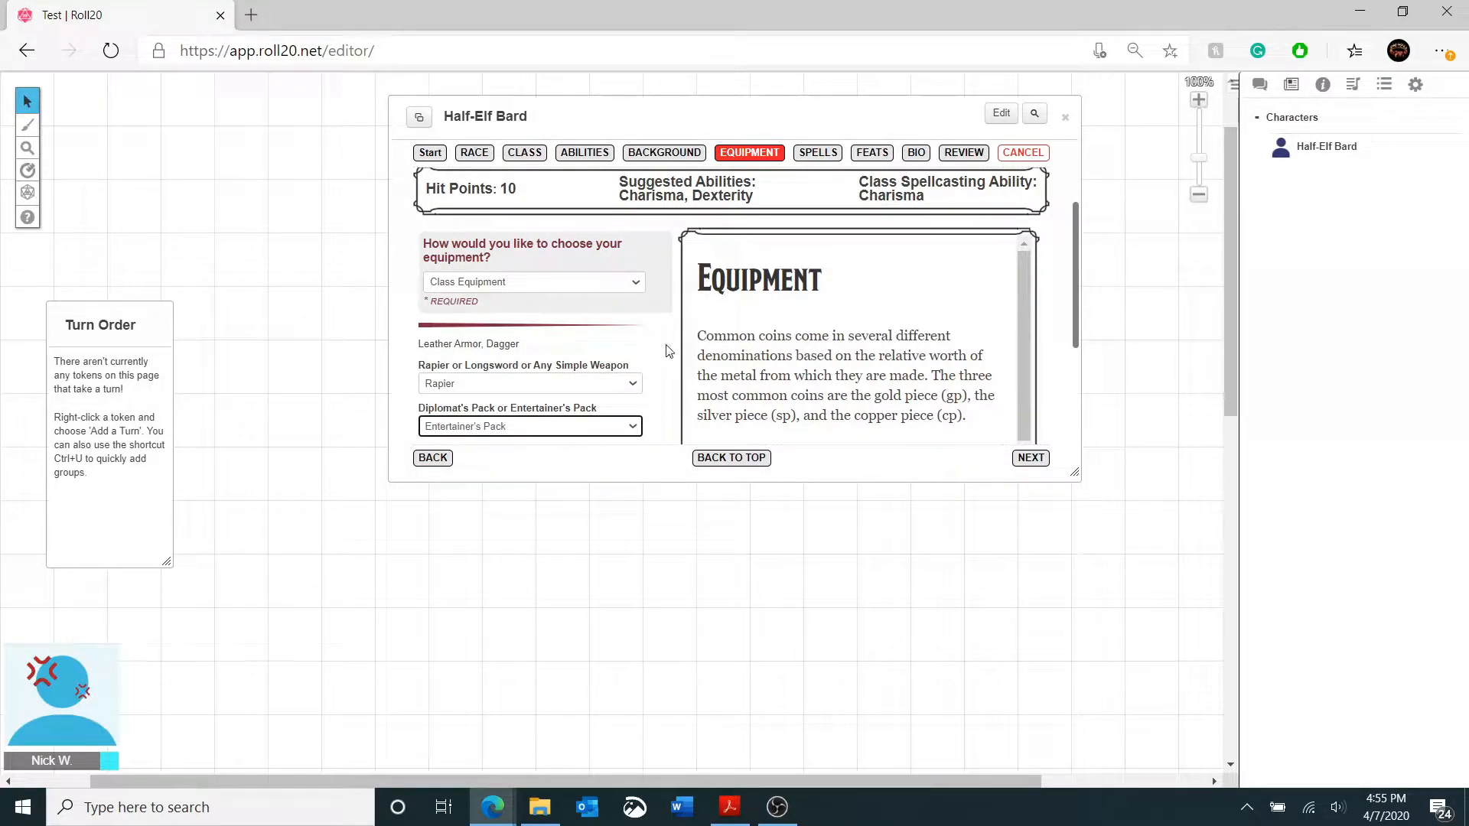
- Choose Shawm (SRD) as the bard's musical instrument and check the equipment from the Entertainer background
scroll(666, 354, "down", 2)
left_click(589, 327)
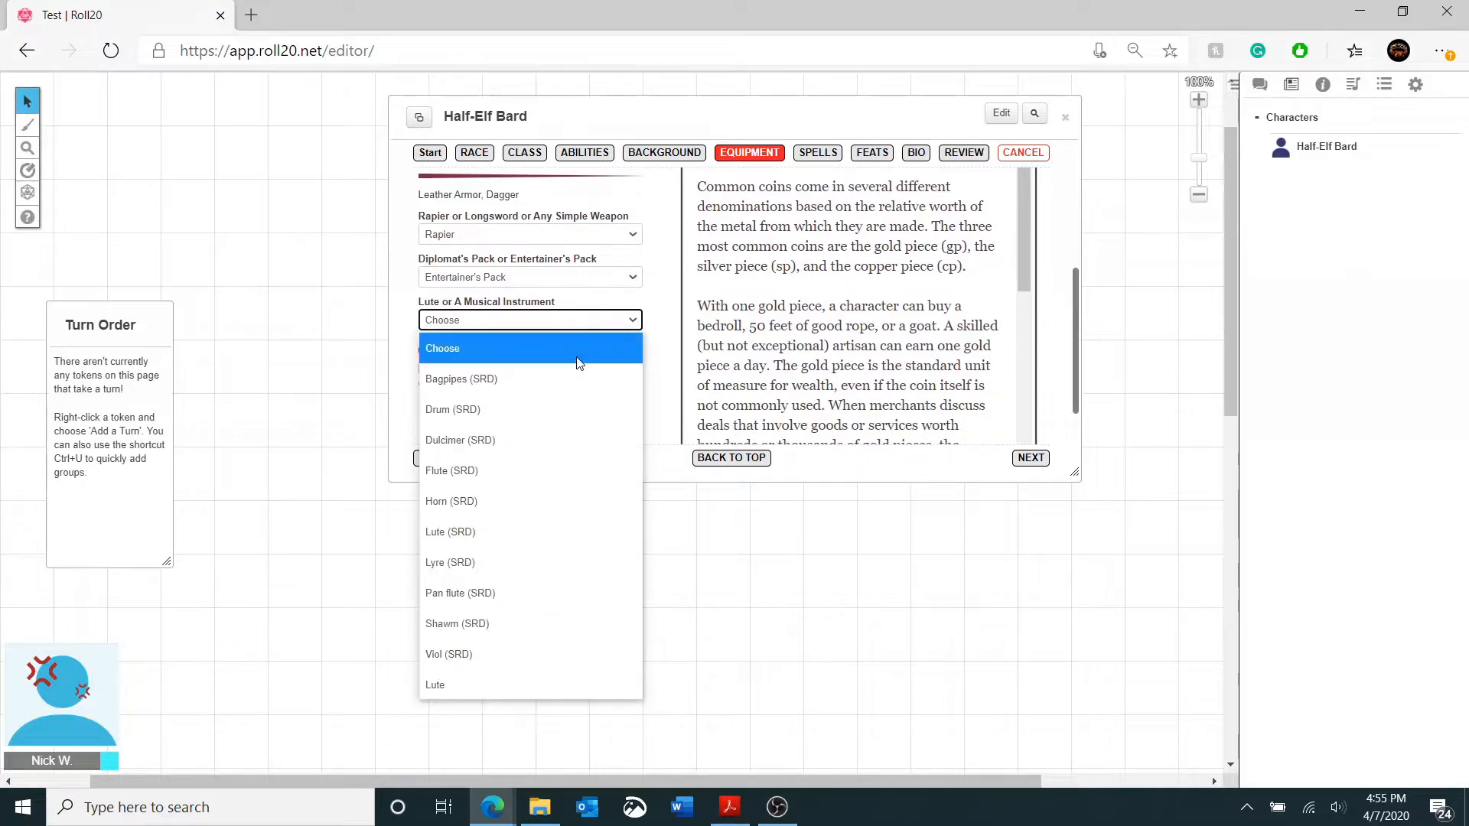
left_click(516, 624)
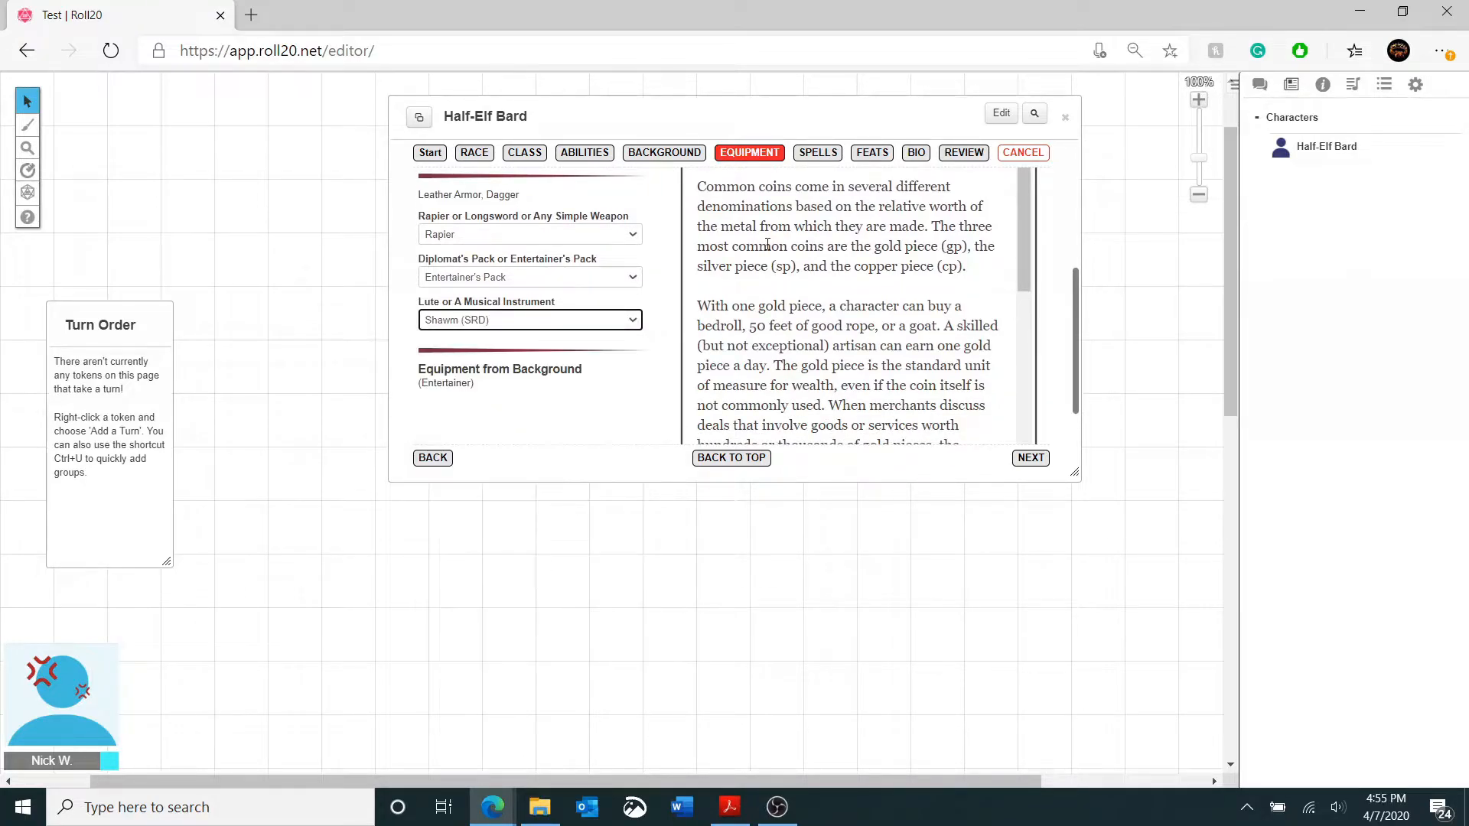
scroll(588, 334, "down", 1)
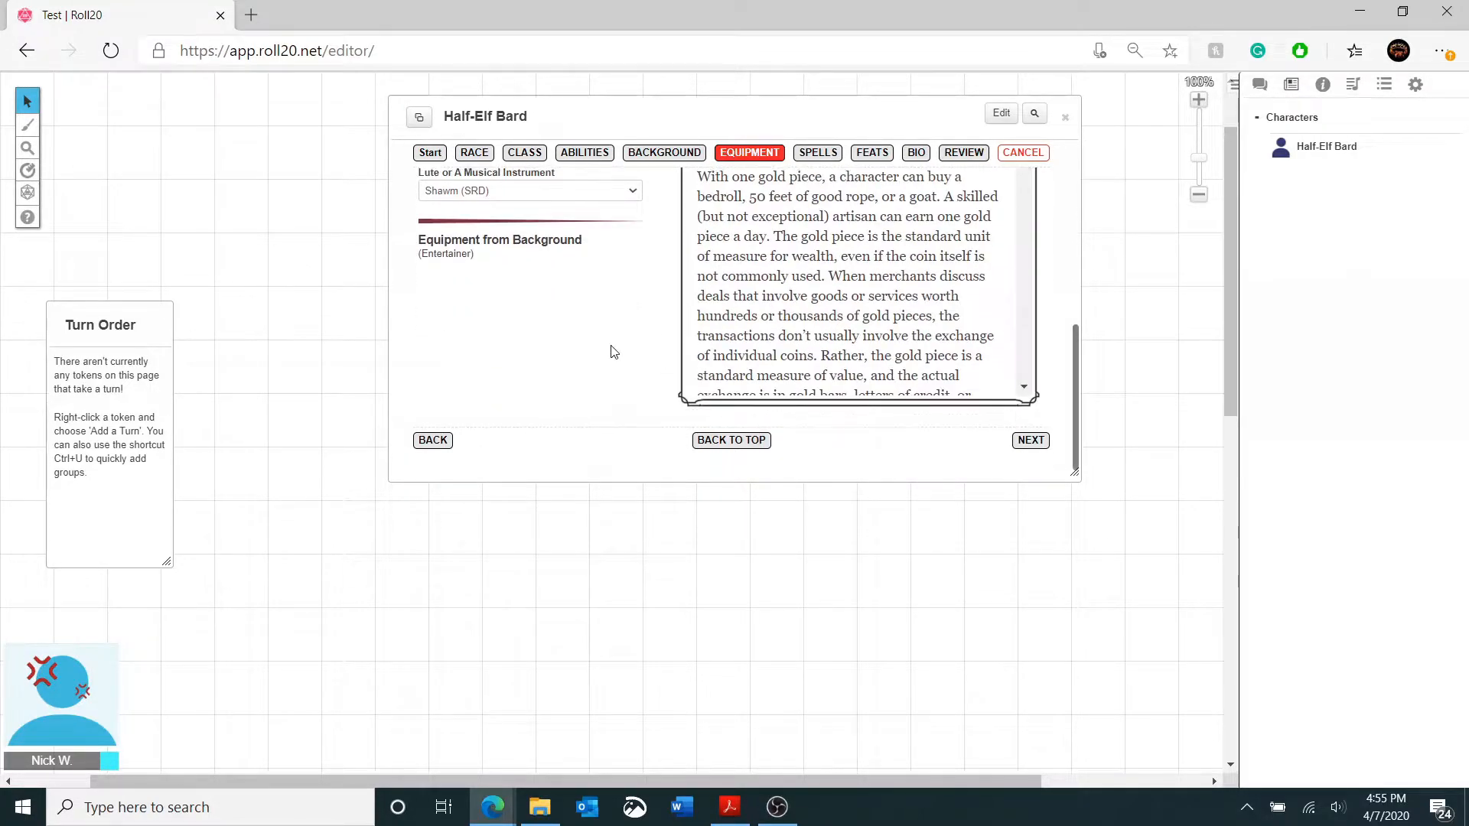
scroll(606, 352, "up", 1)
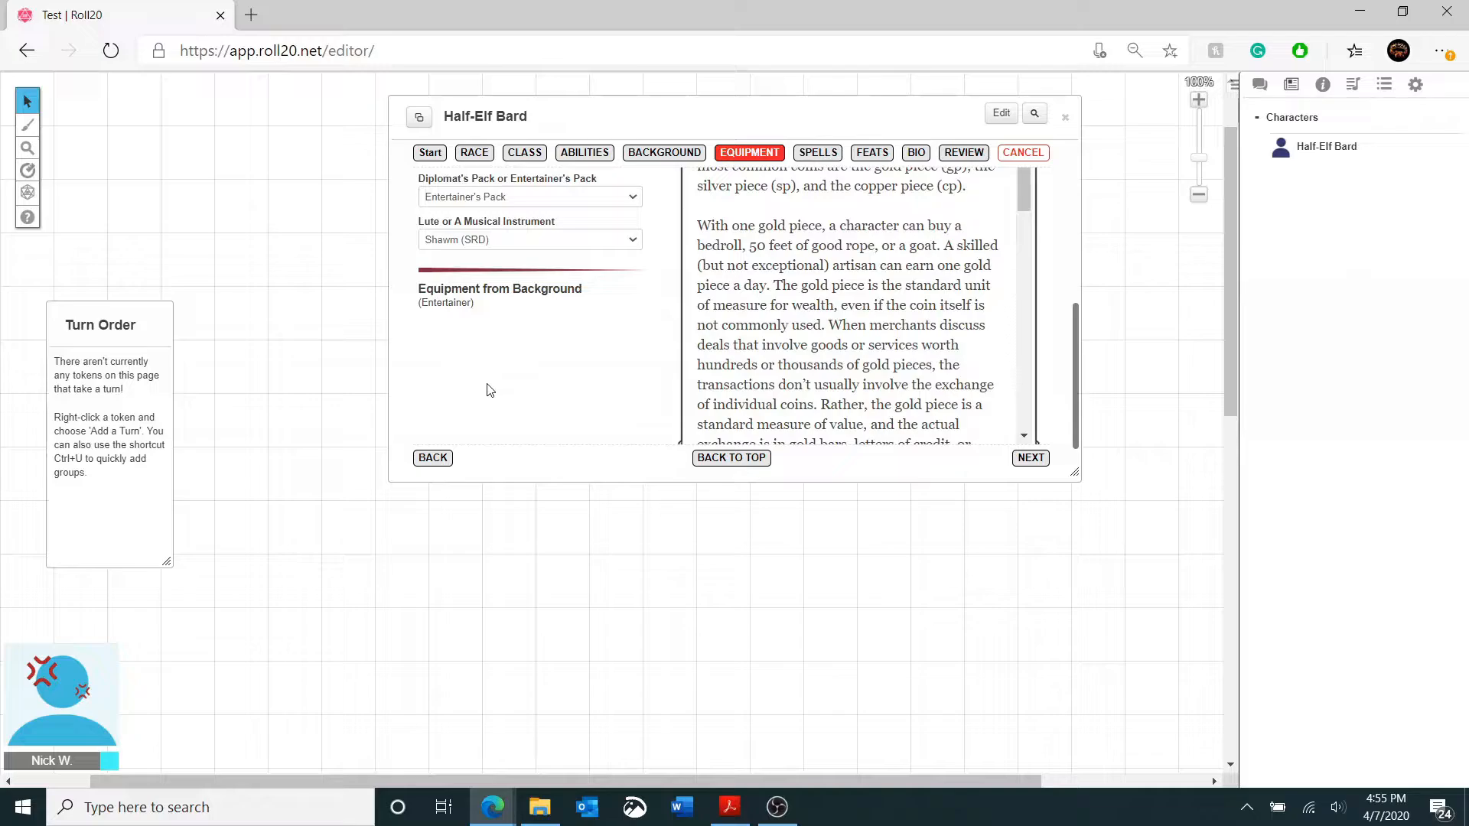
- Advance to the Spells page and, following Spells Known in Half-elf Bard 2.pdf, choose Minor Illusion (SRD) and Vicious Mockery (SRD) as the bard cantrips
left_click(1035, 459)
scroll(584, 364, "down", 3)
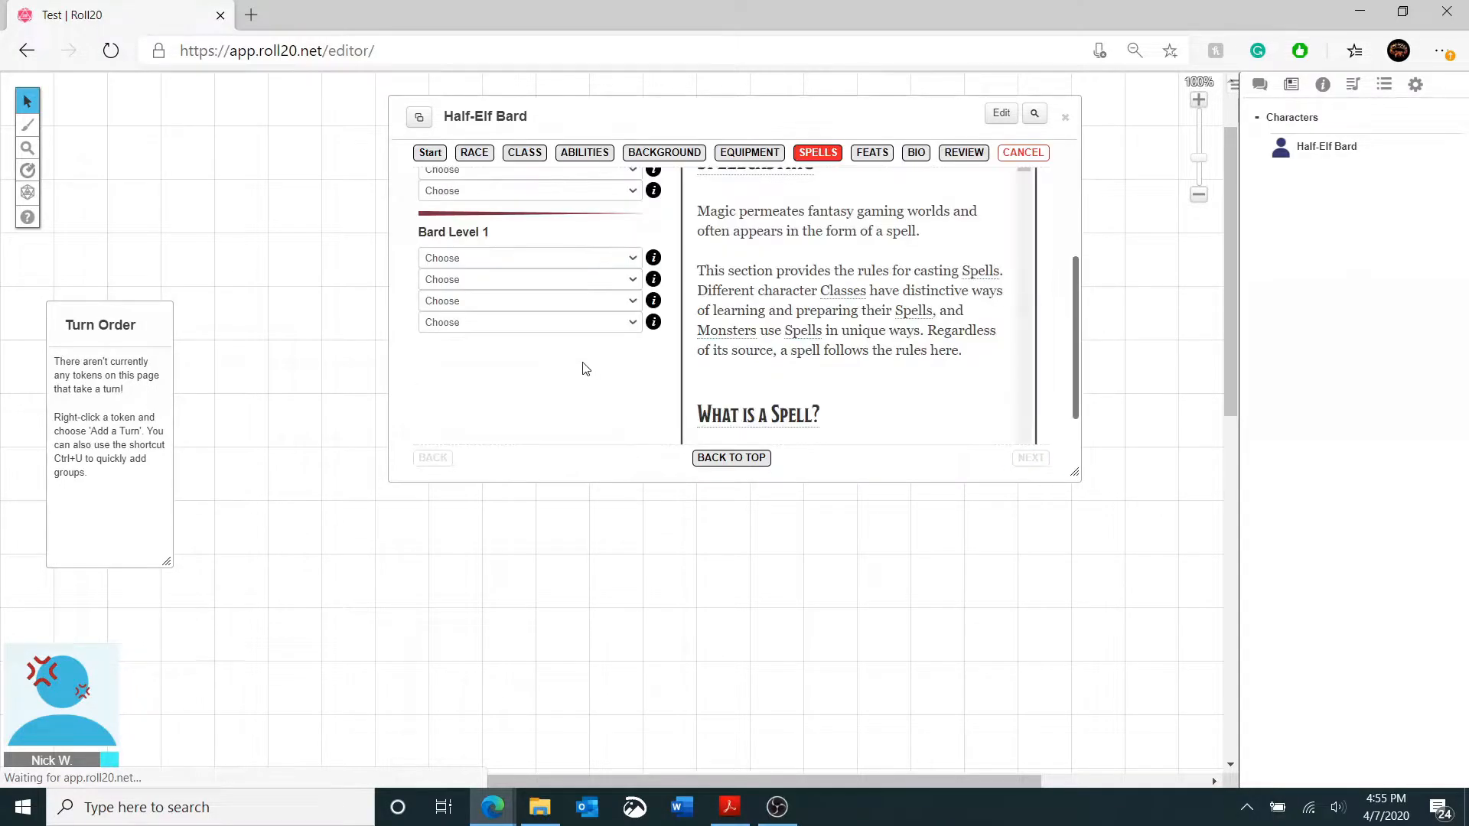
scroll(578, 370, "up", 1)
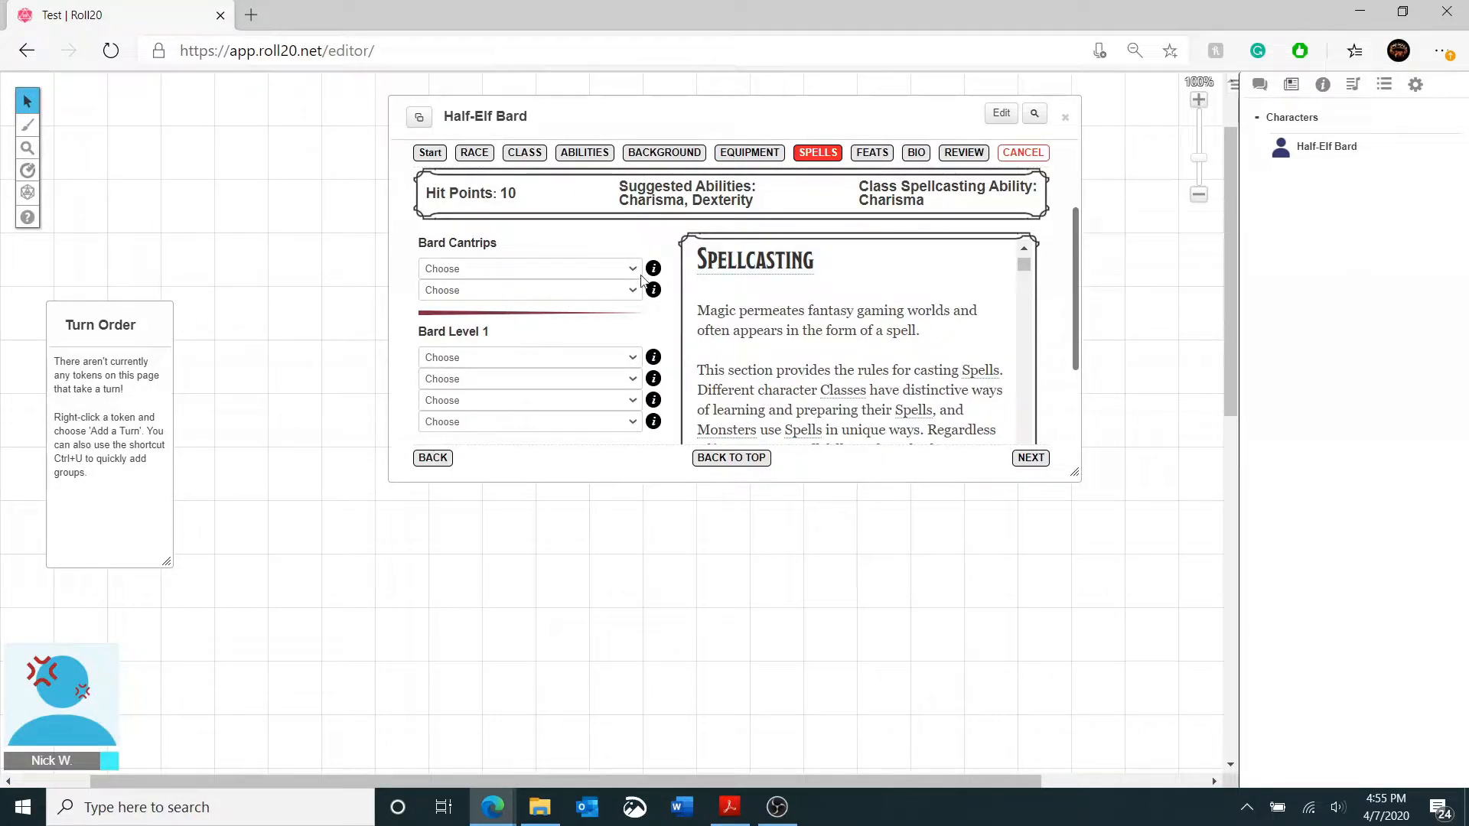
key("alt+Tab")
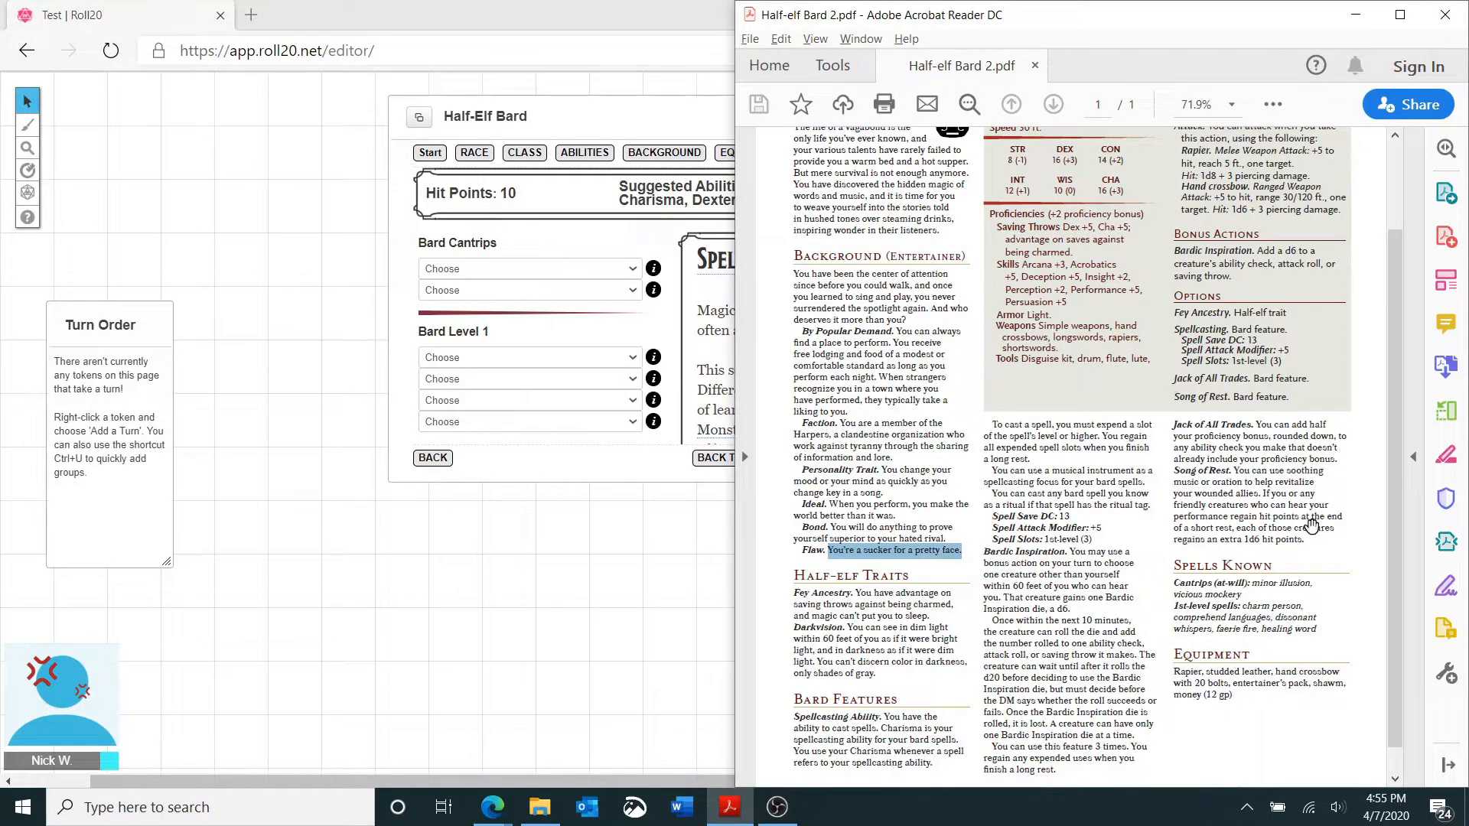
scroll(1303, 546, "down", 1)
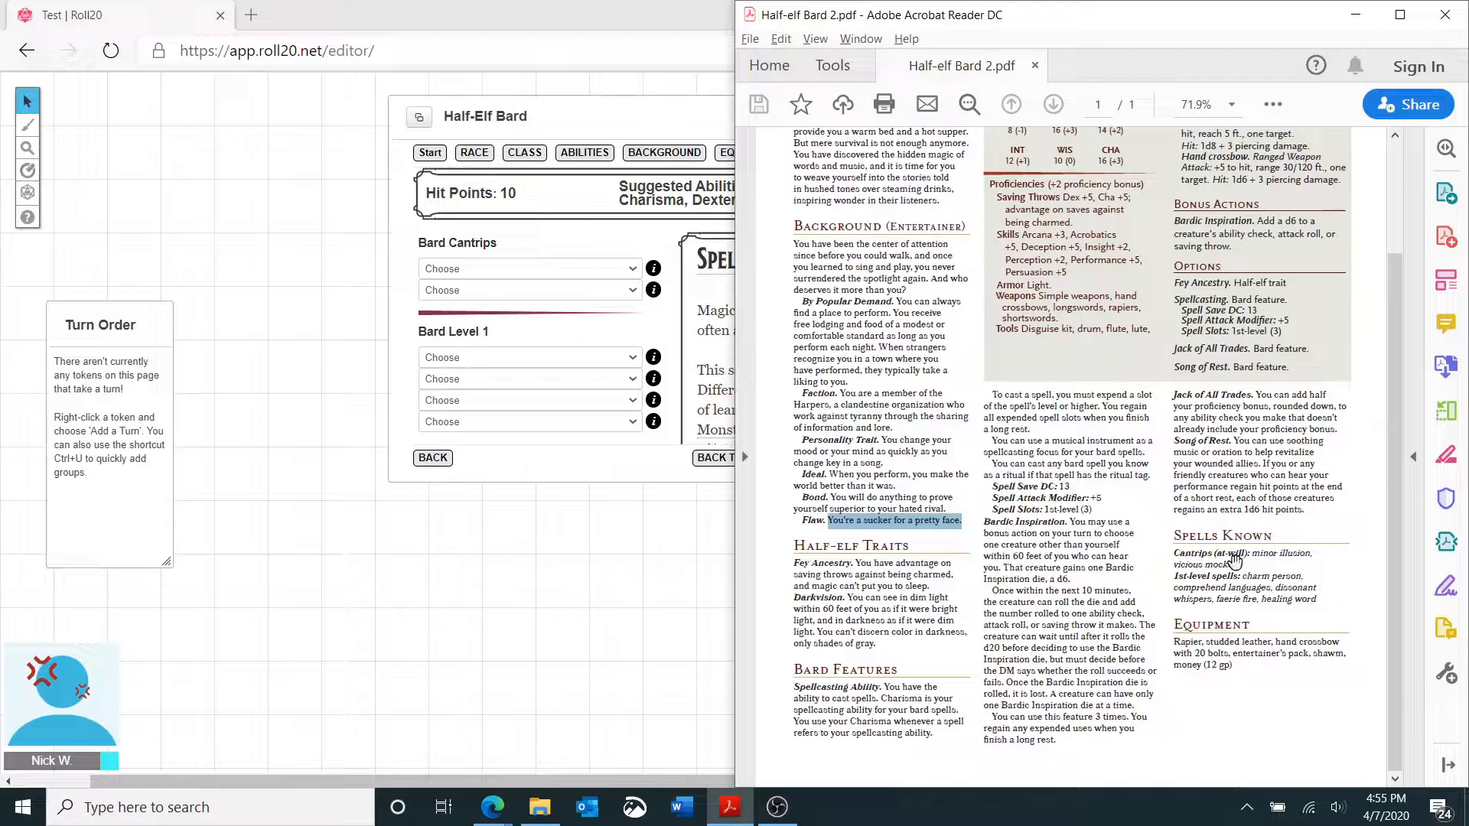
left_click(579, 271)
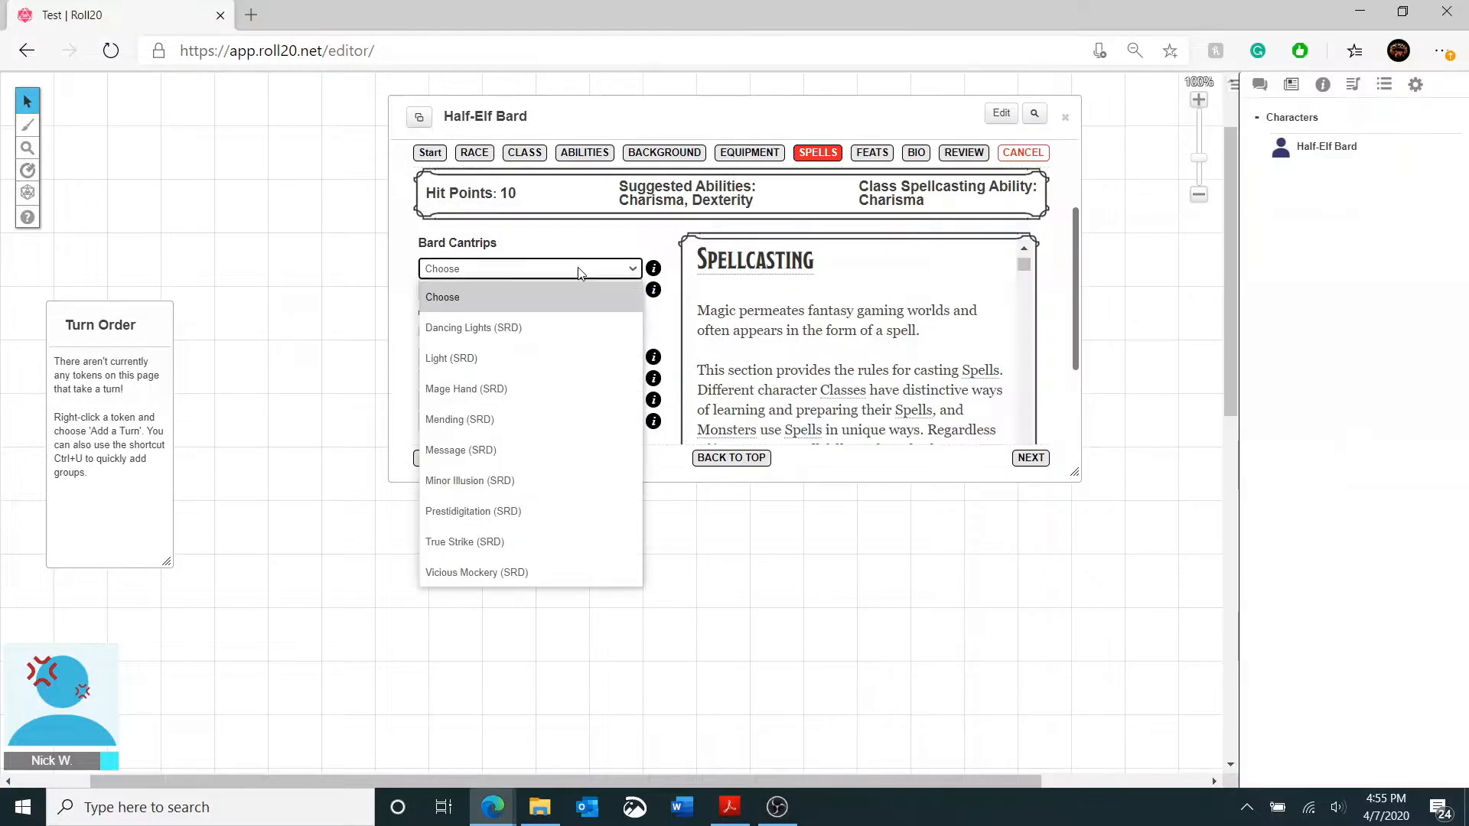
left_click(539, 480)
left_click(508, 291)
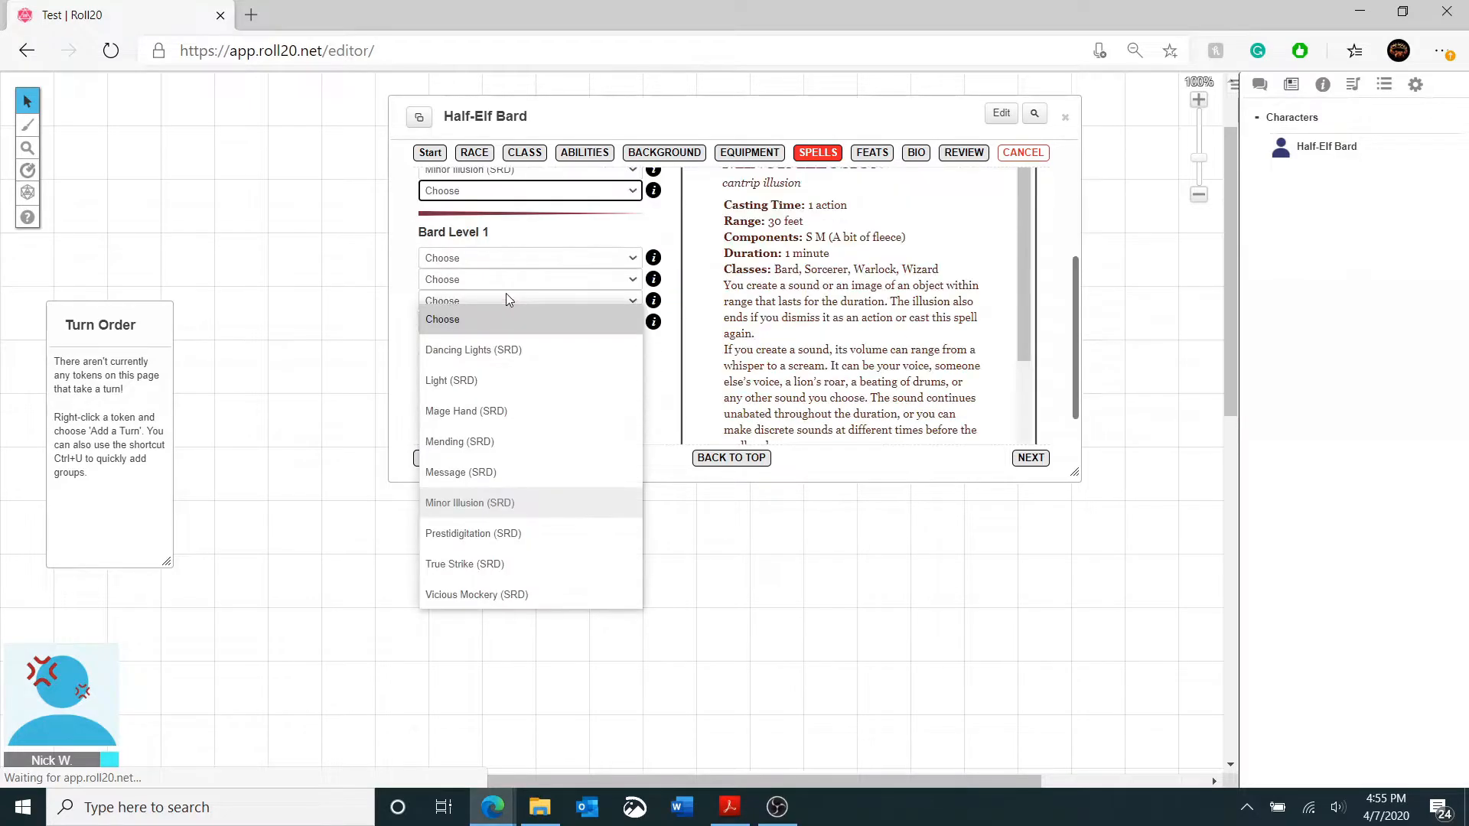
left_click(524, 590)
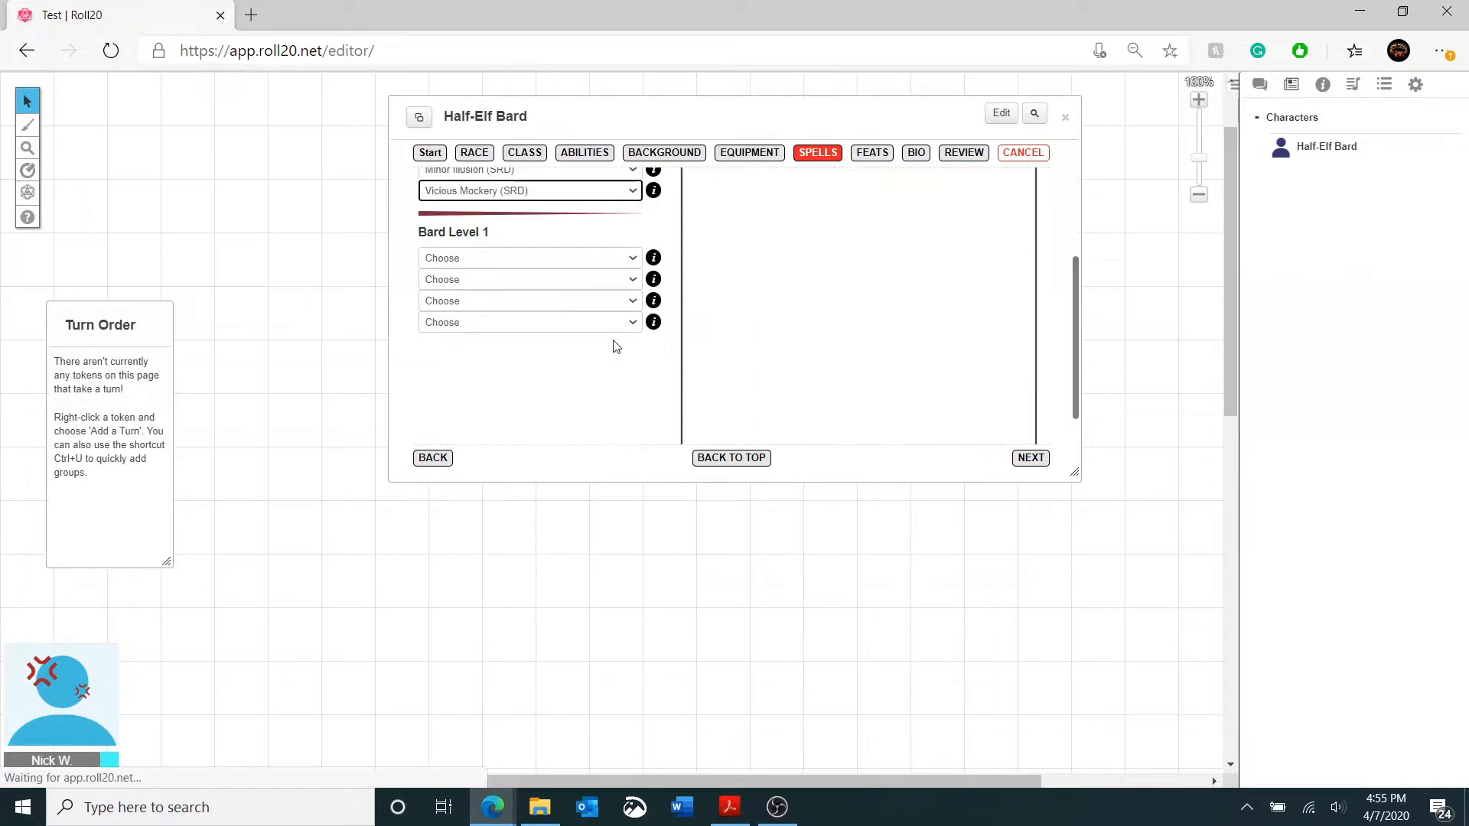
scroll(819, 306, "up", 2)
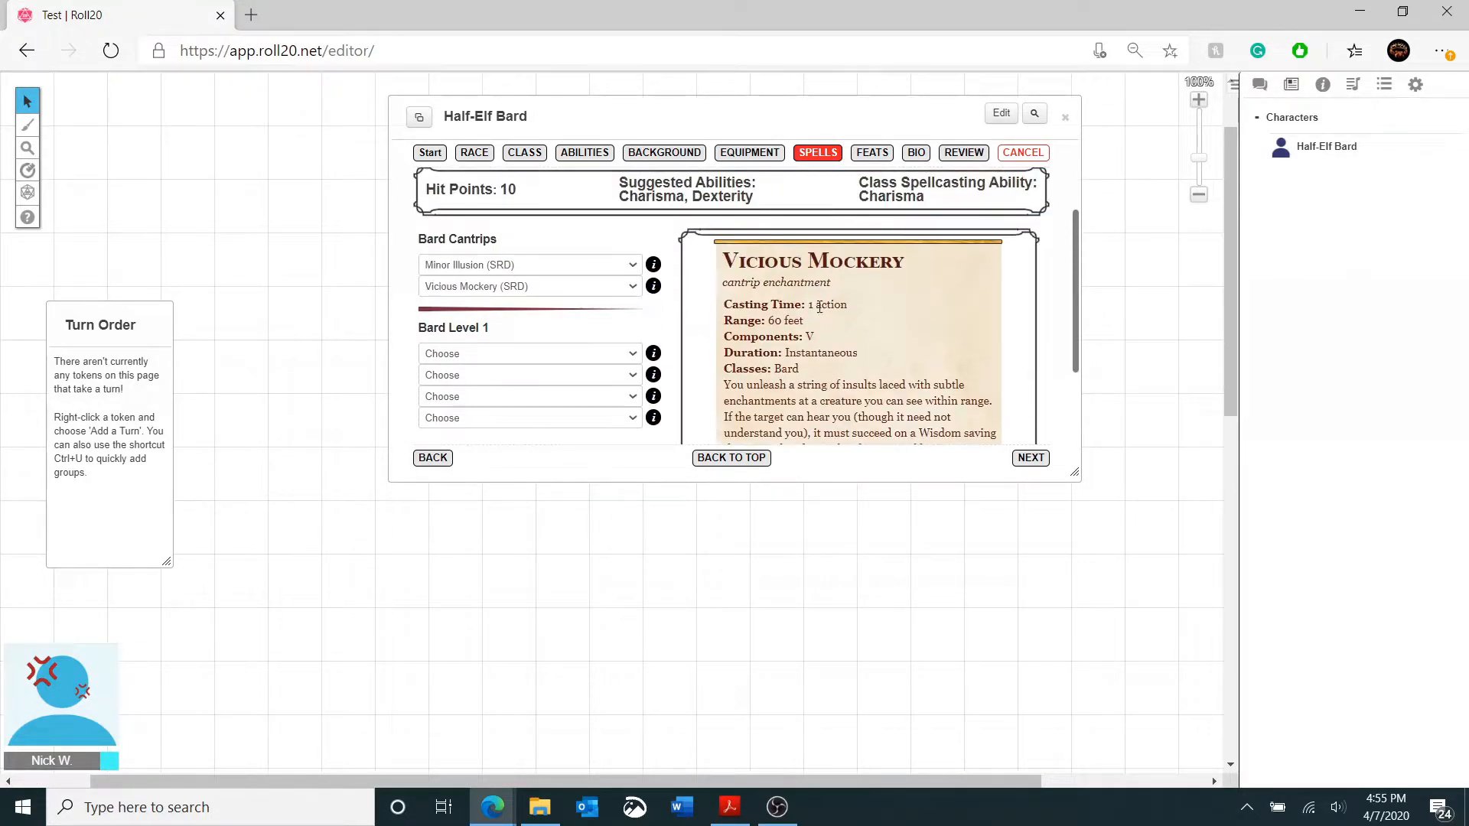
- Following the 1st-level spells in Half-elf Bard 2.pdf, choose Charm Person (SRD) and Comprehend Languages (SRD) as the first two Bard Level 1 spells
scroll(886, 399, "down", 1)
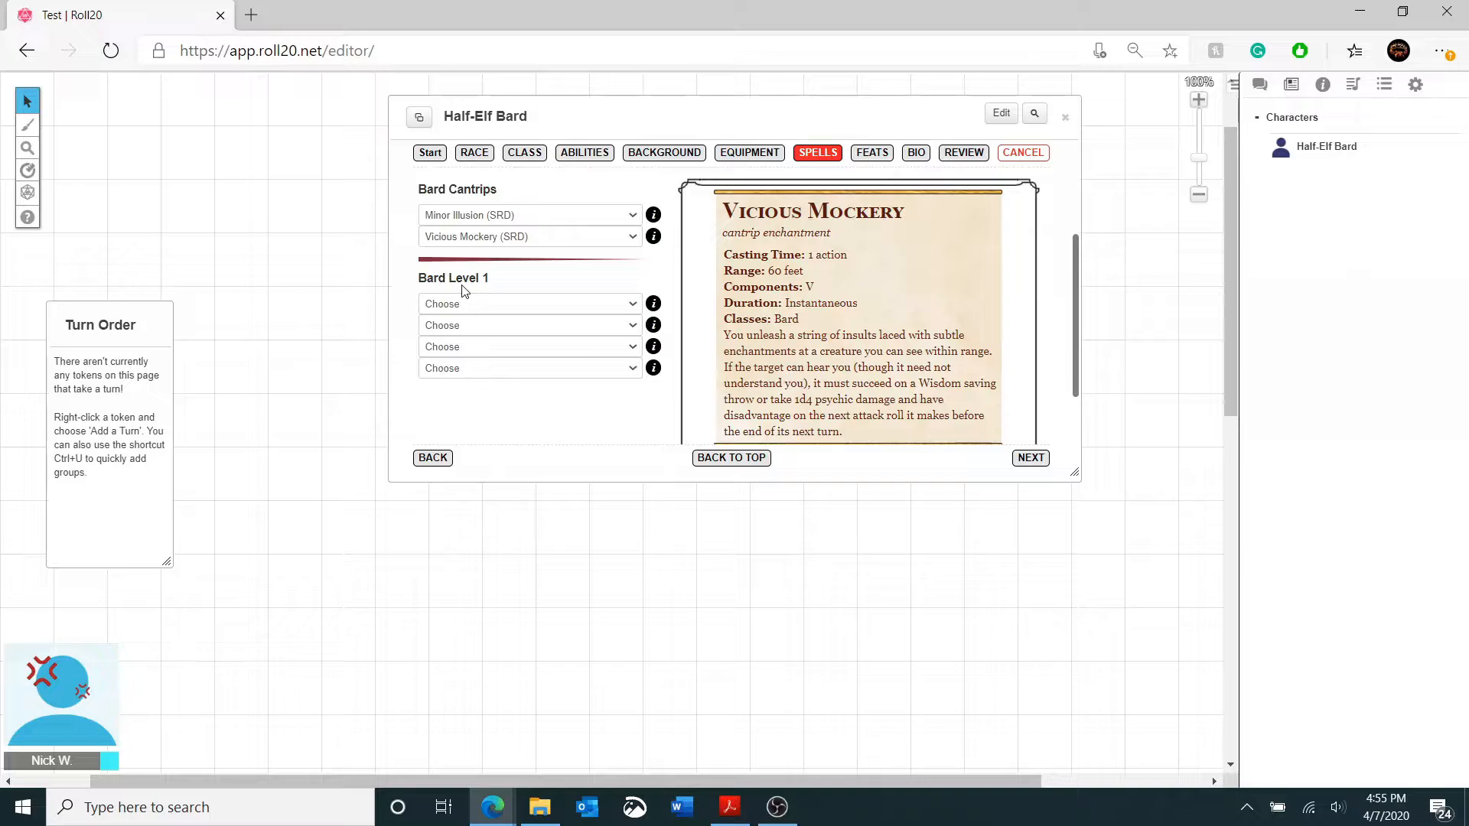
key("alt+Tab")
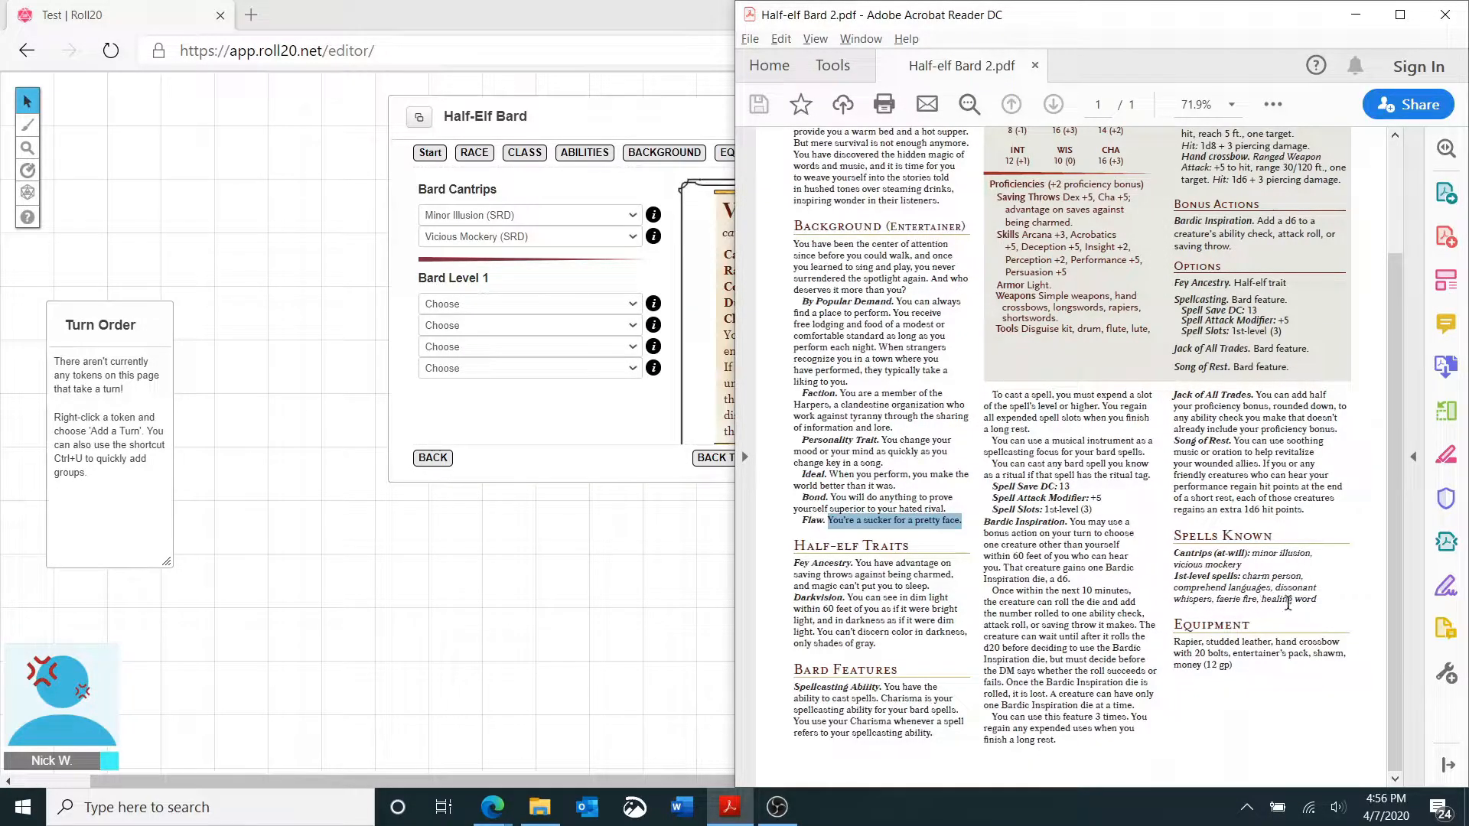
left_click(488, 304)
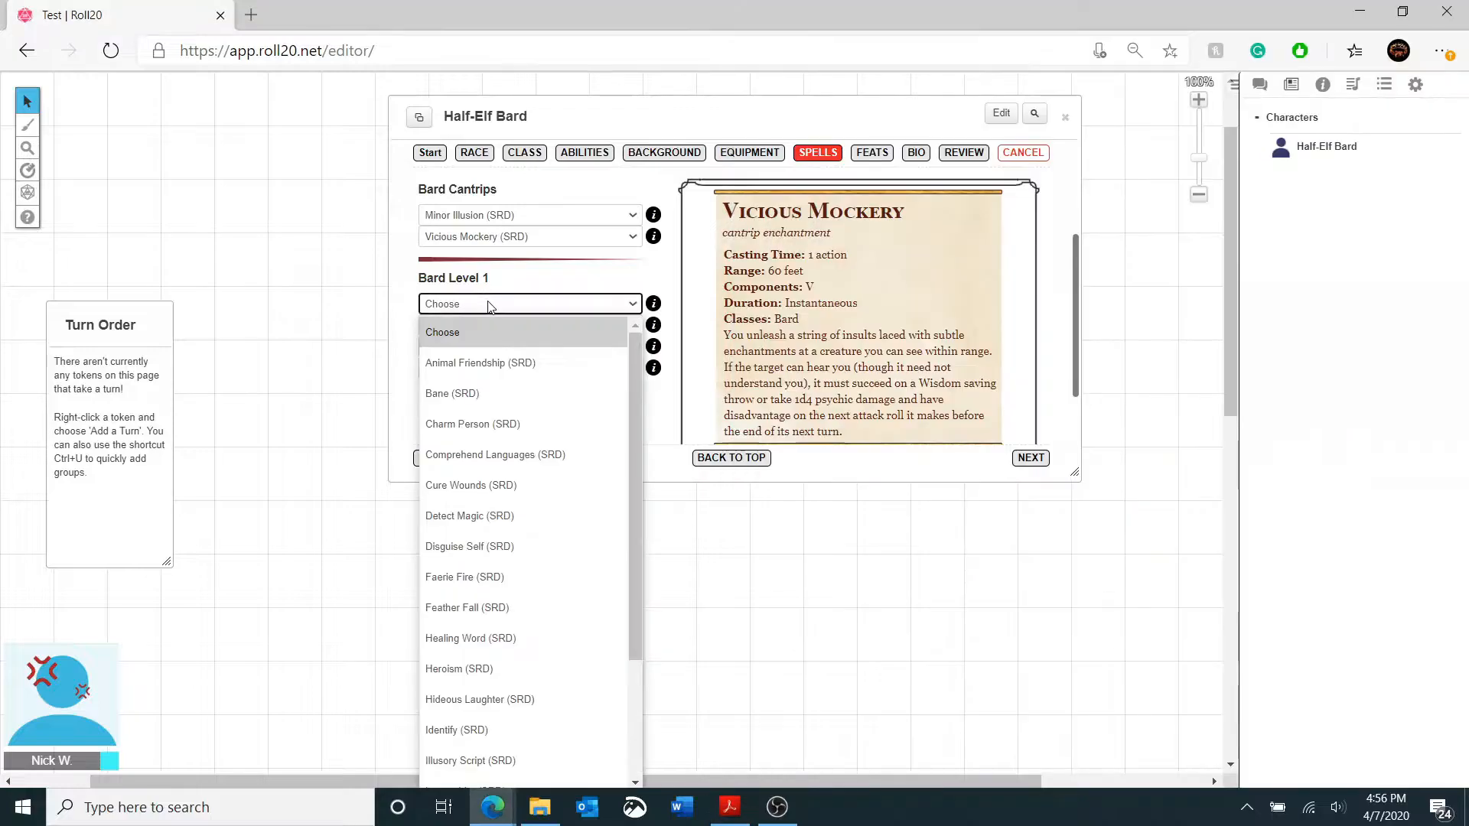
left_click(505, 424)
scroll(486, 335, "down", 1)
left_click(482, 326)
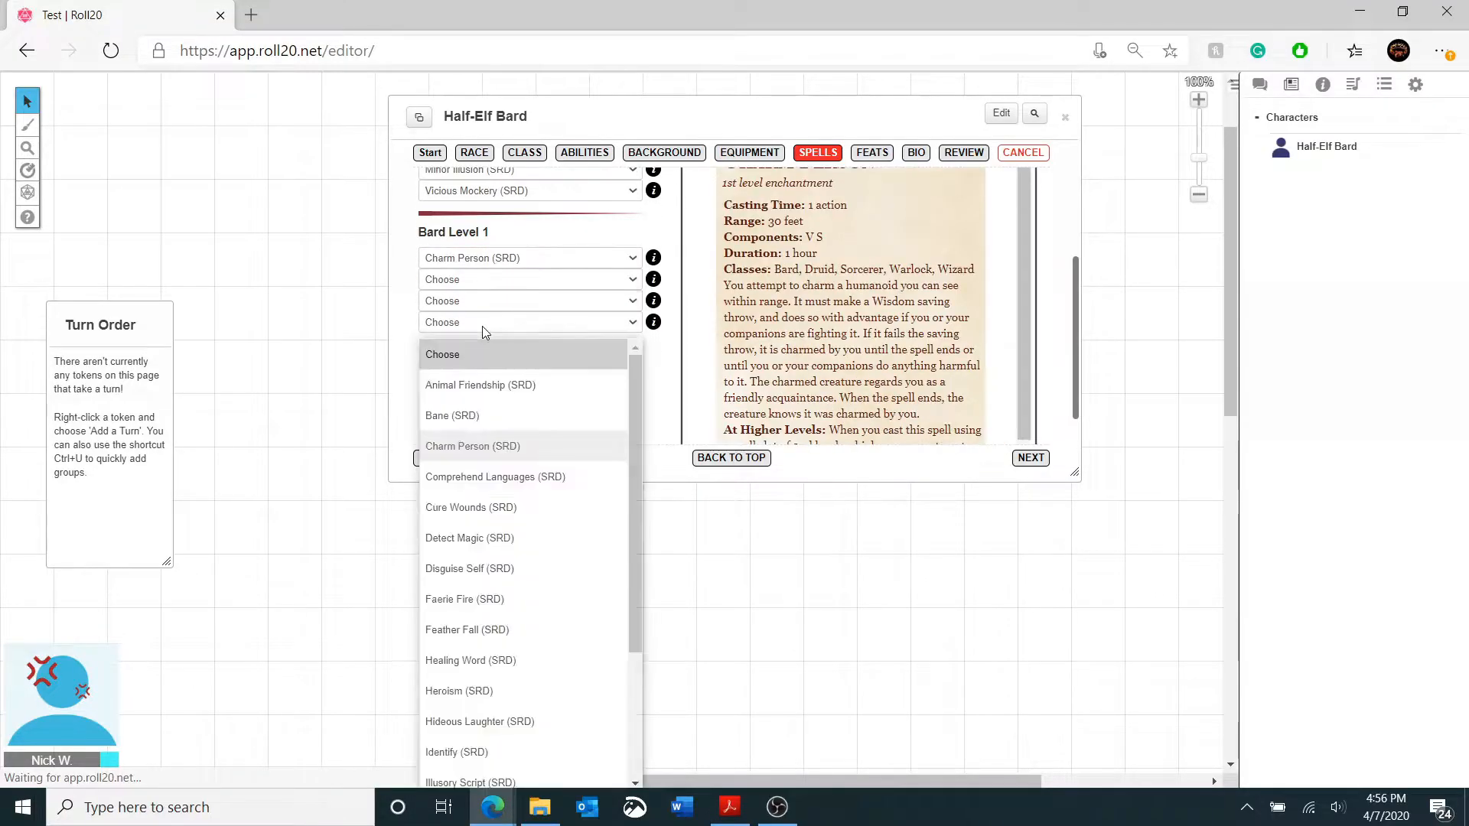
left_click(541, 484)
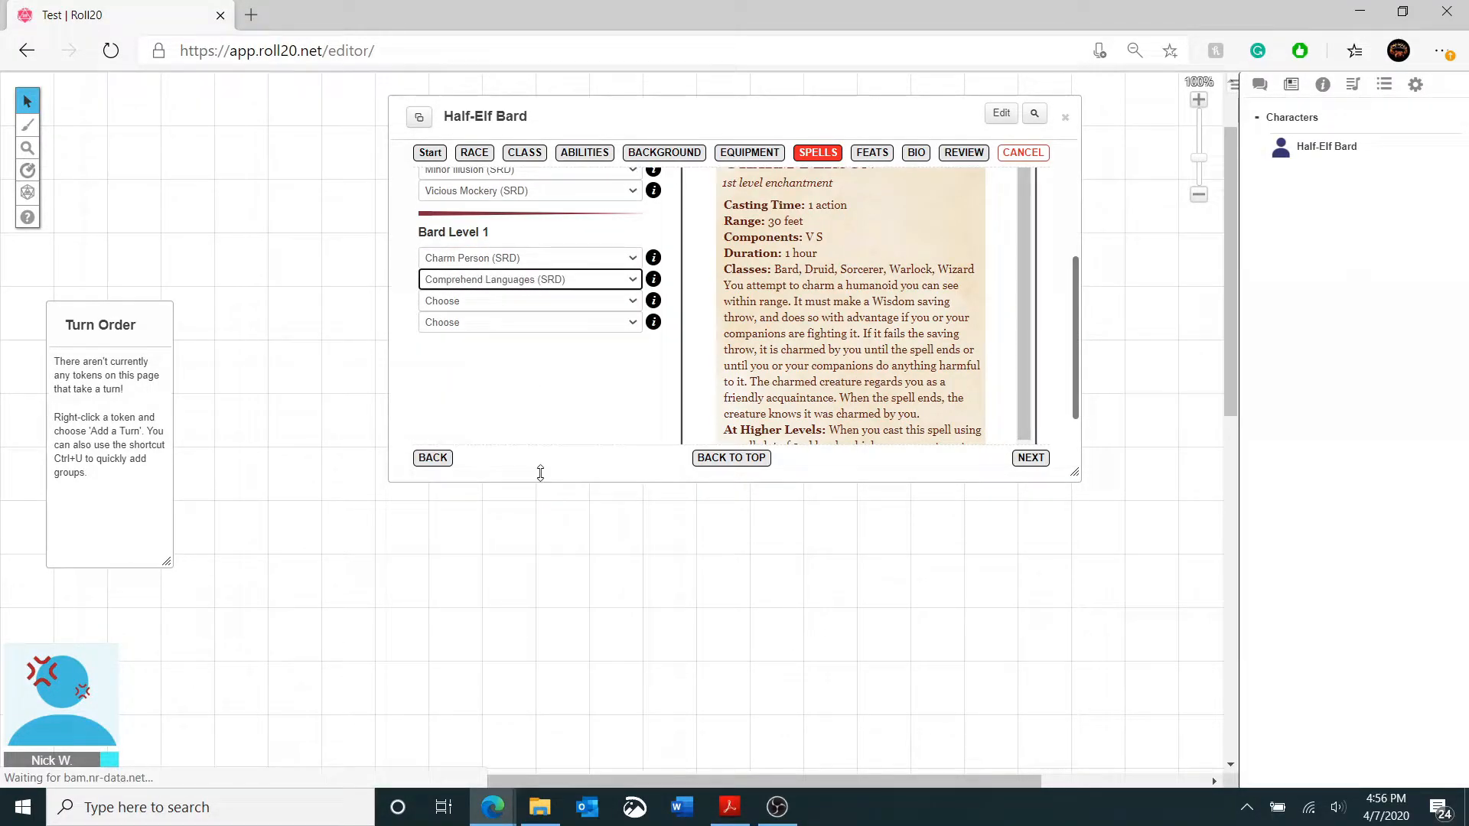
- Choose Faerie Fire (SRD) and Healing Word (SRD) as the remaining Bard Level 1 spells and check them against Half-elf Bard 2.pdf
left_click(478, 305)
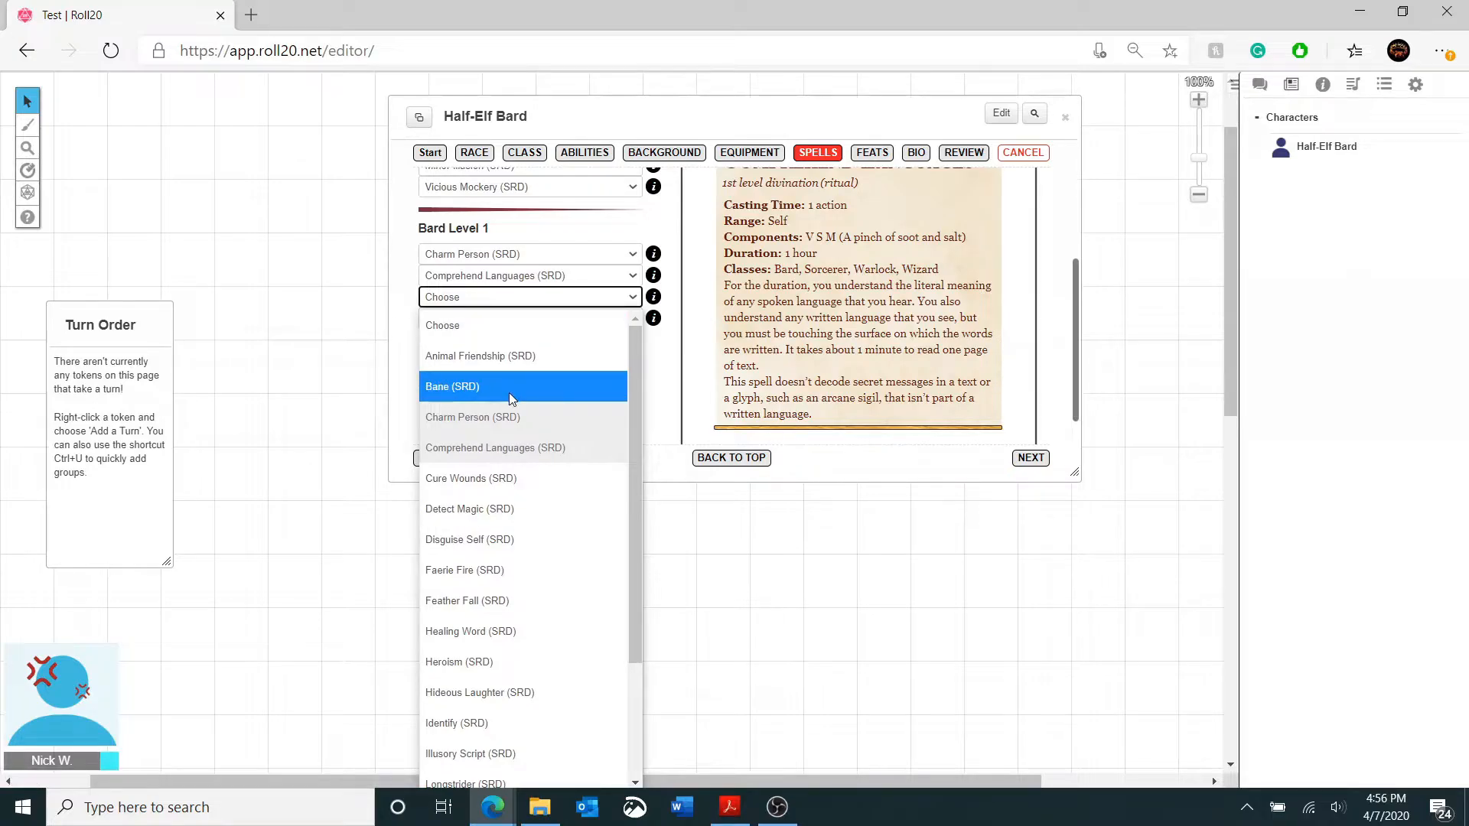
left_click(530, 572)
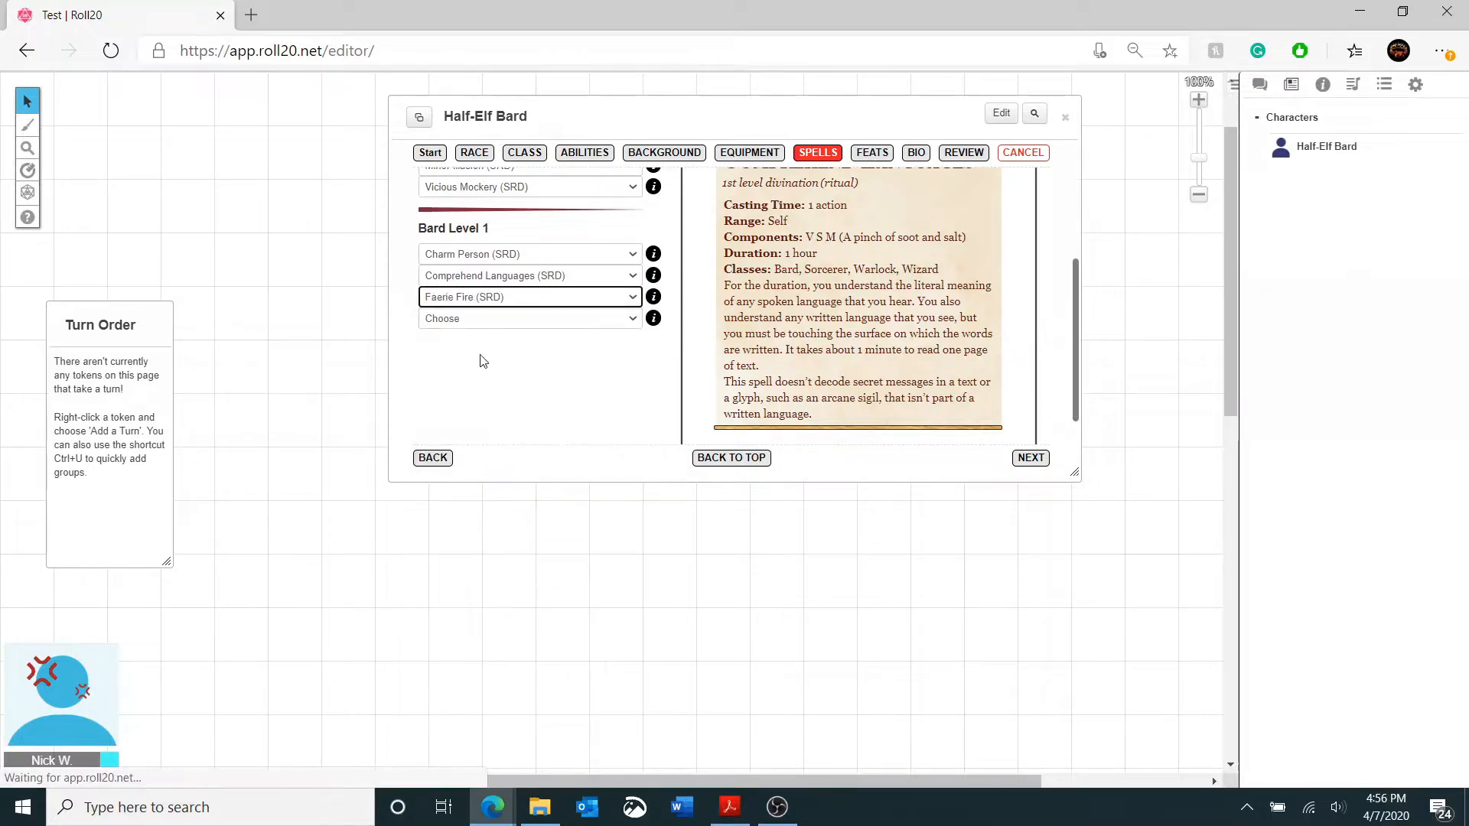
left_click(472, 321)
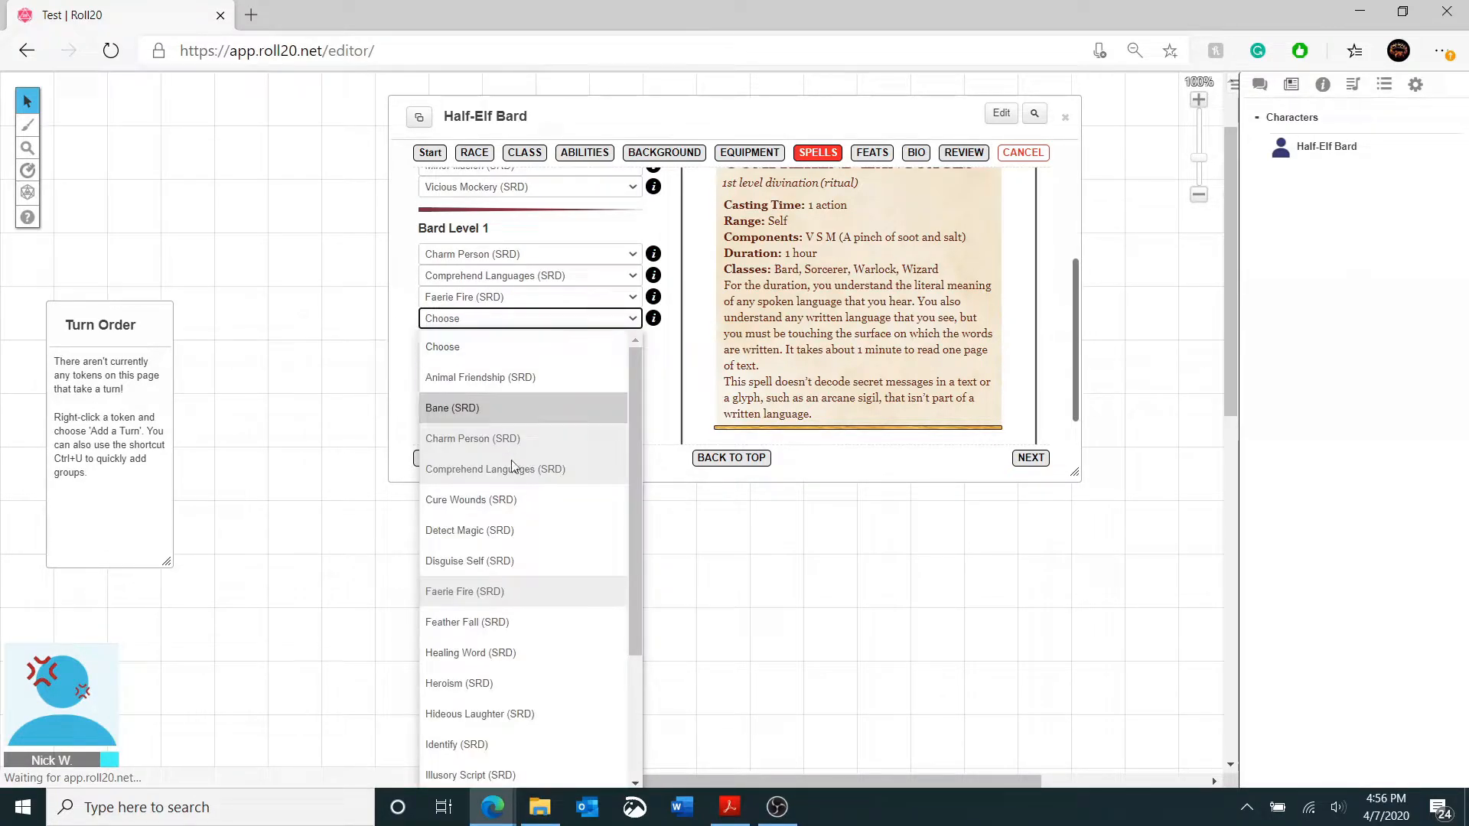
left_click(519, 651)
key("alt+Tab")
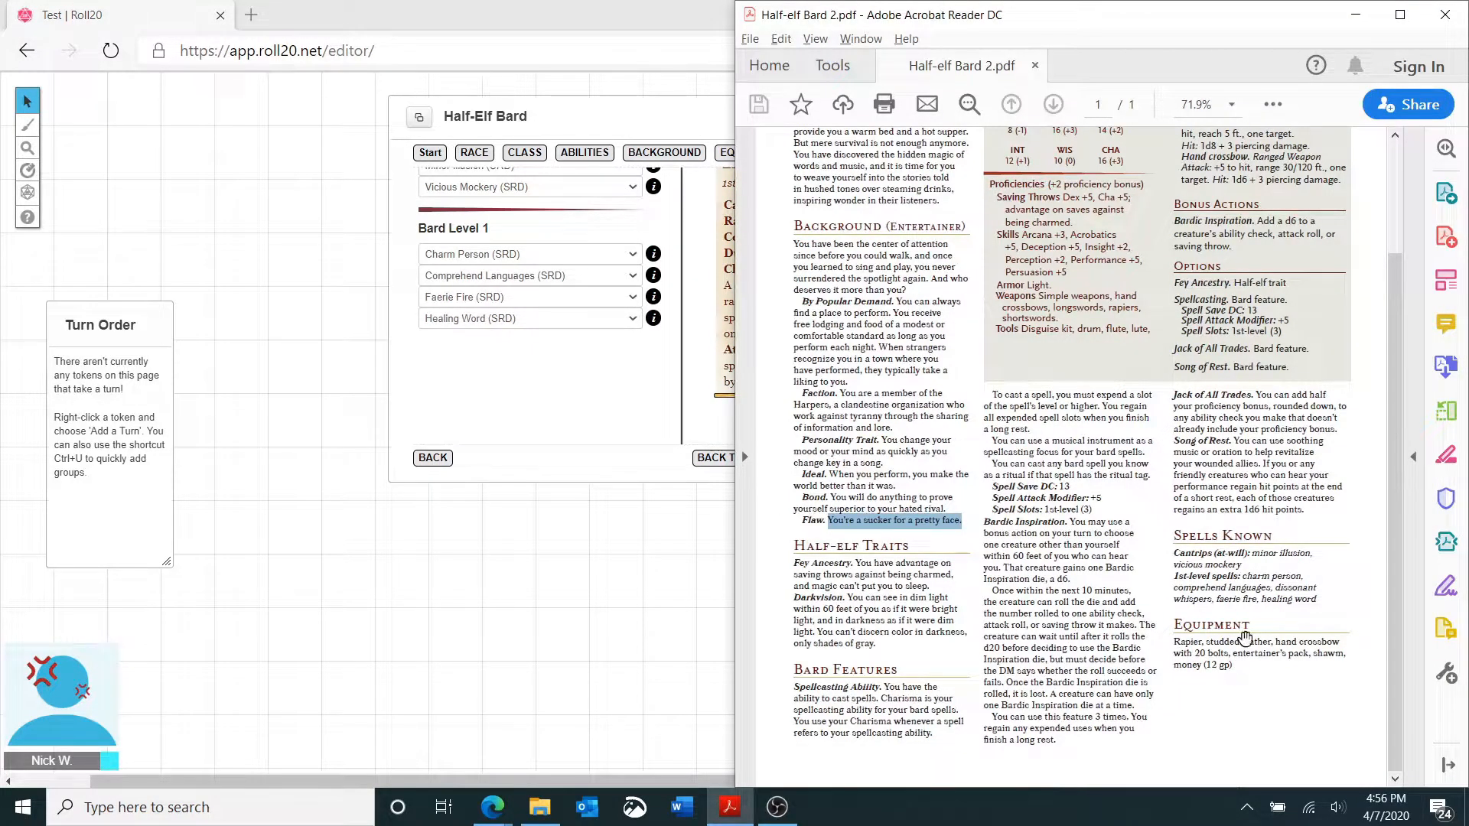
left_click(576, 389)
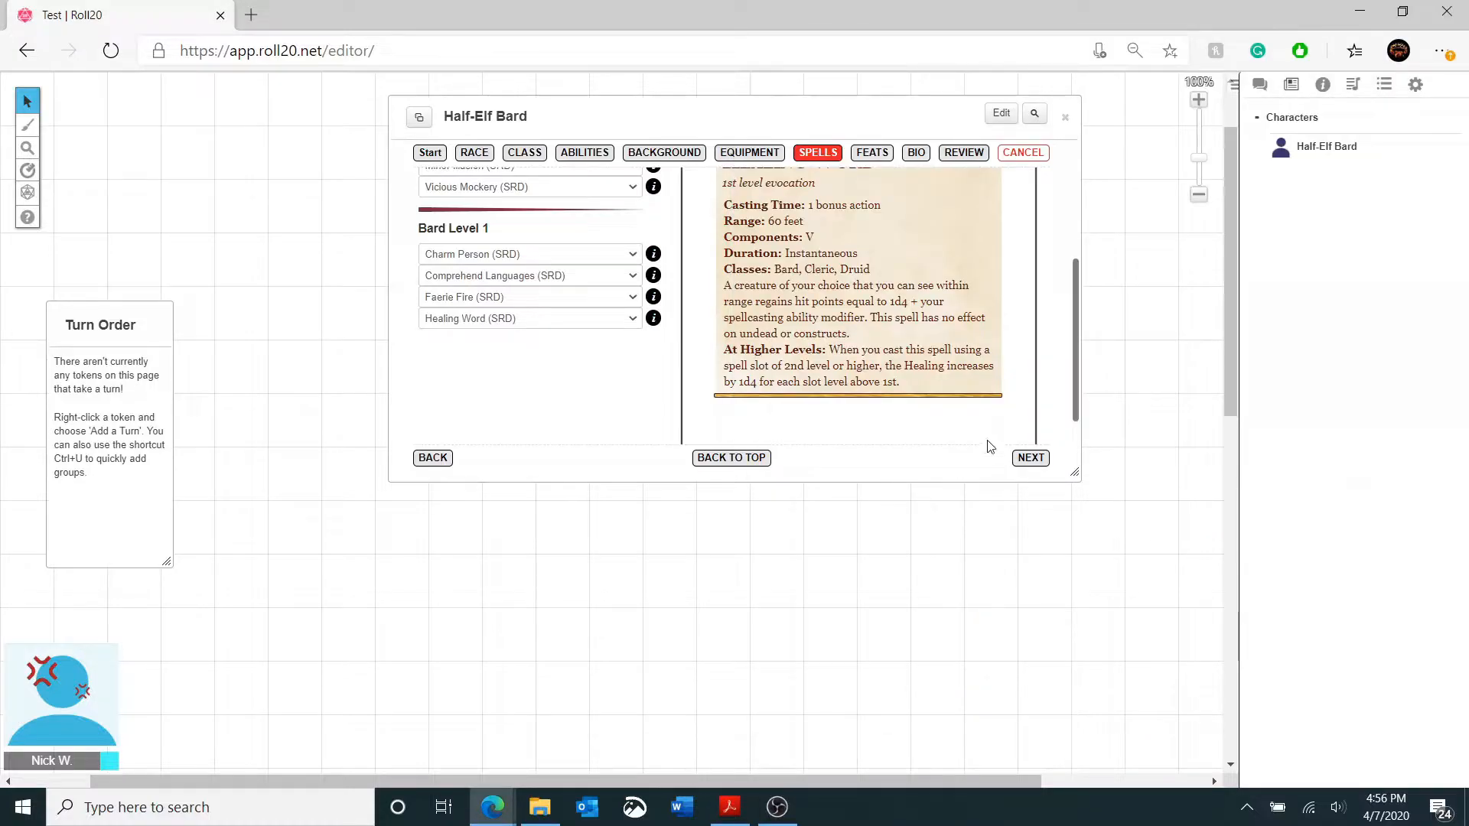
- Advance past the Feats page, look over the Bio fields without filling them in, and continue to the Review page
left_click(1033, 461)
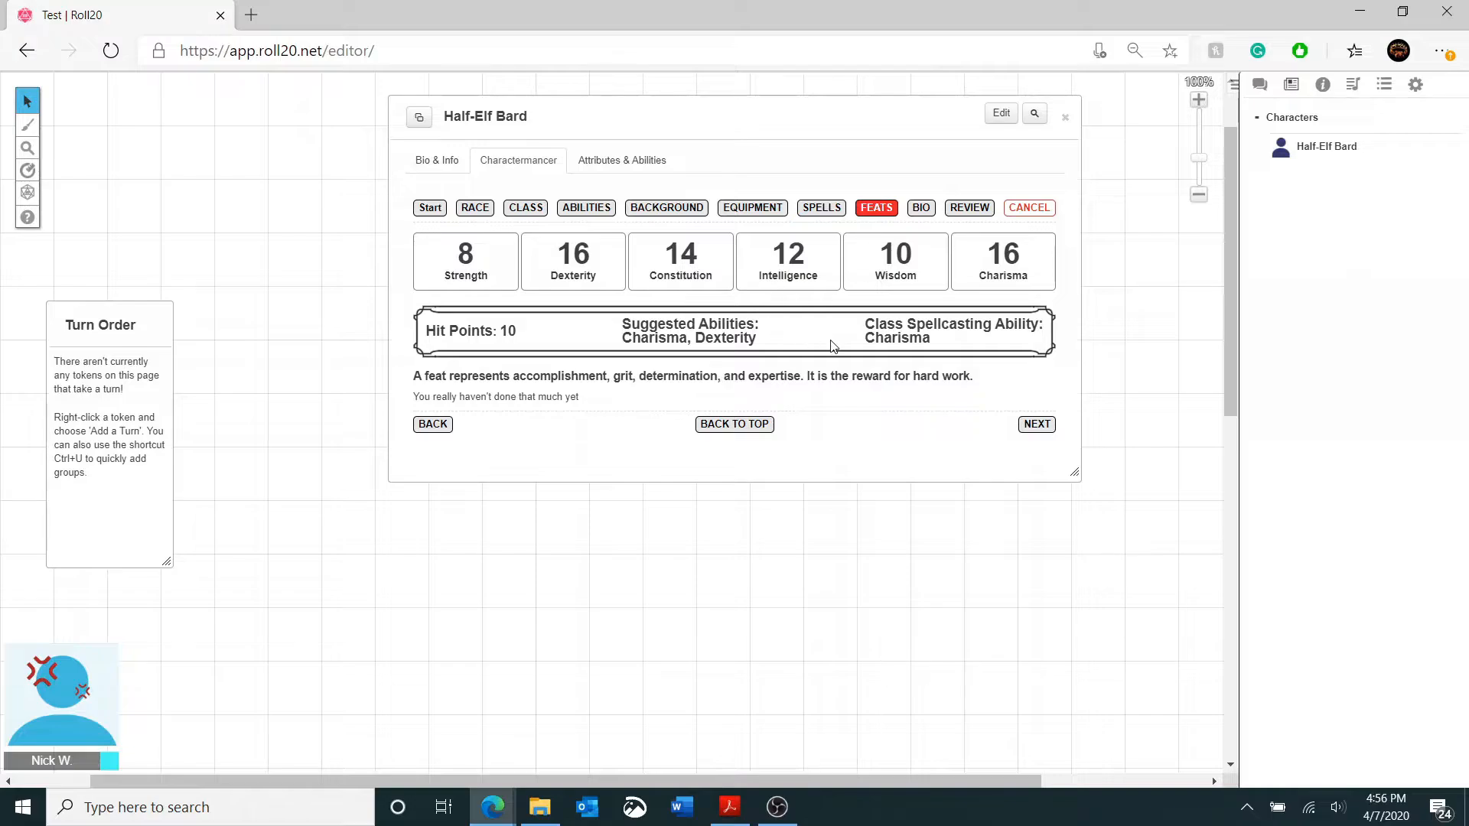
left_click(1036, 424)
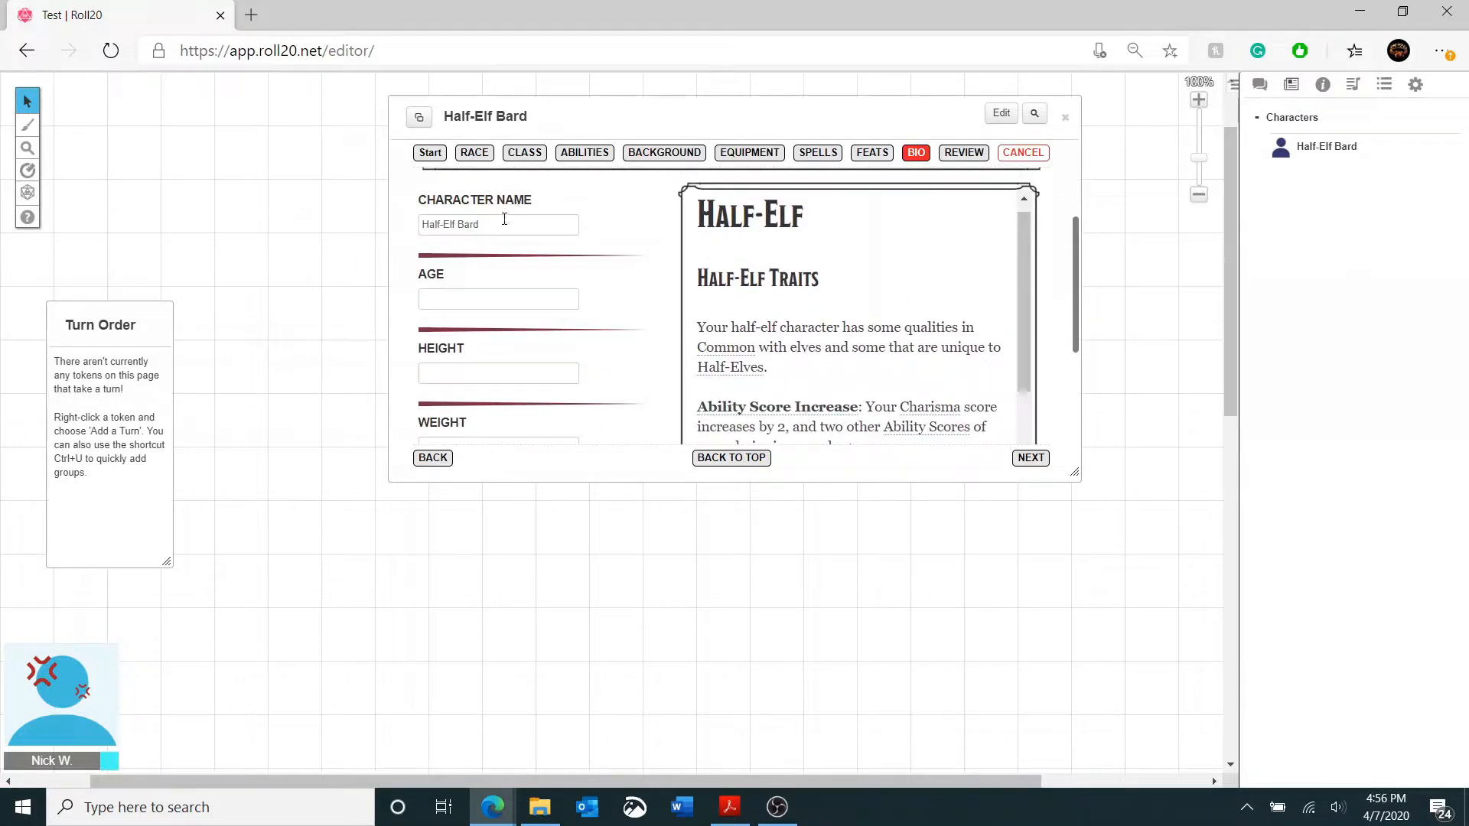
scroll(493, 219, "down", 4)
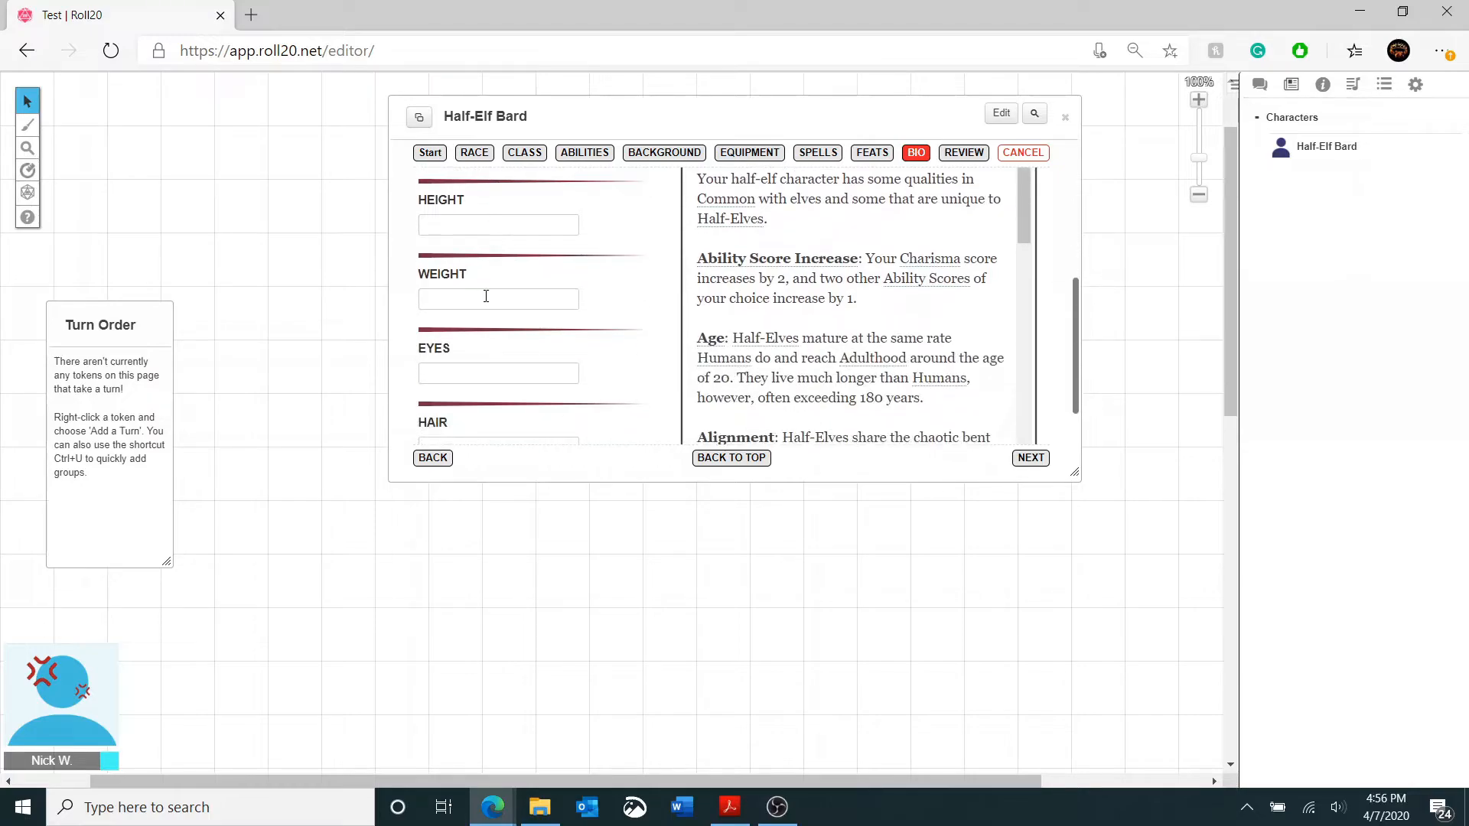
scroll(603, 349, "up", 7)
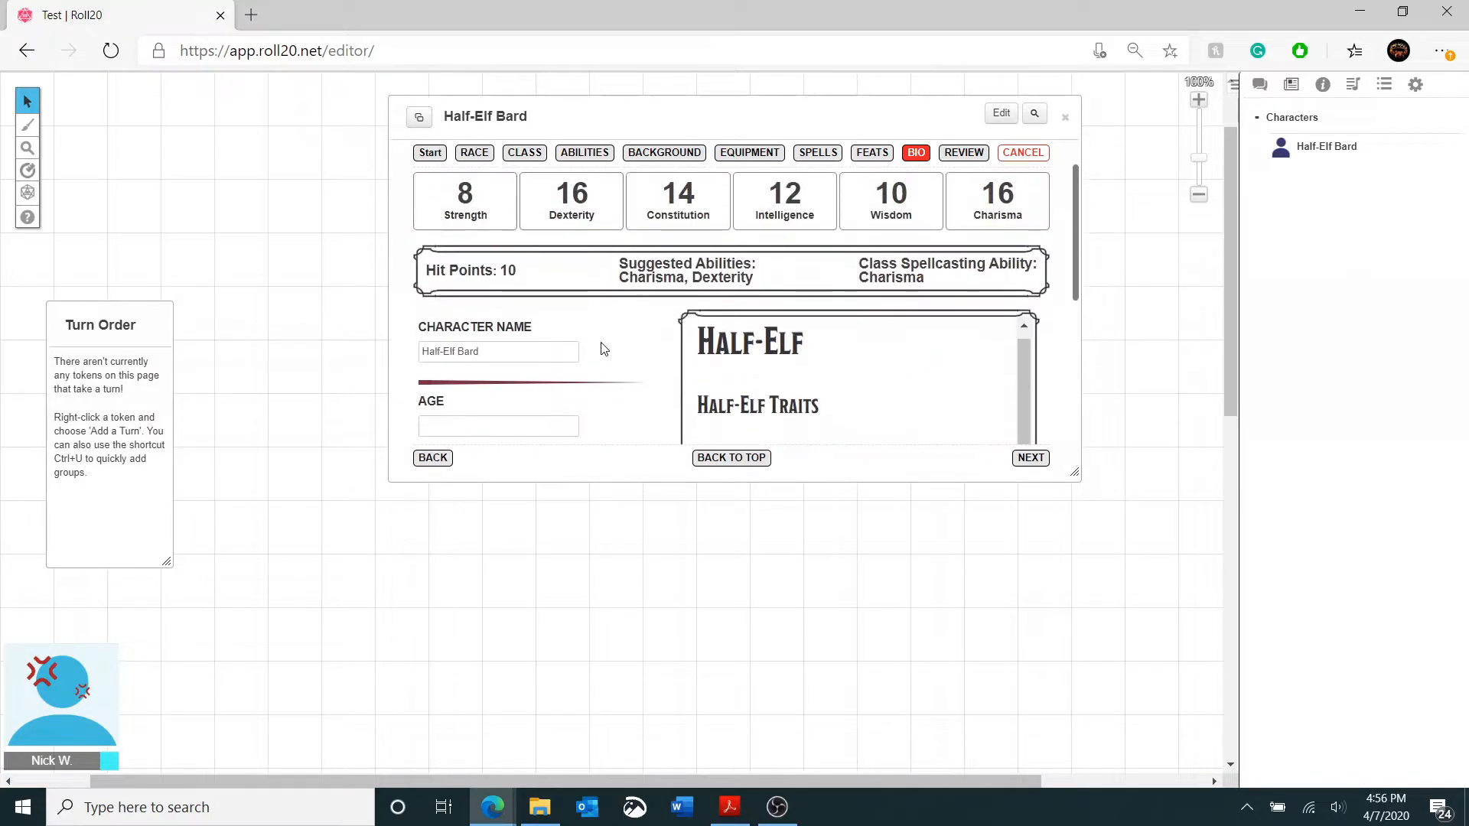
left_click(1029, 458)
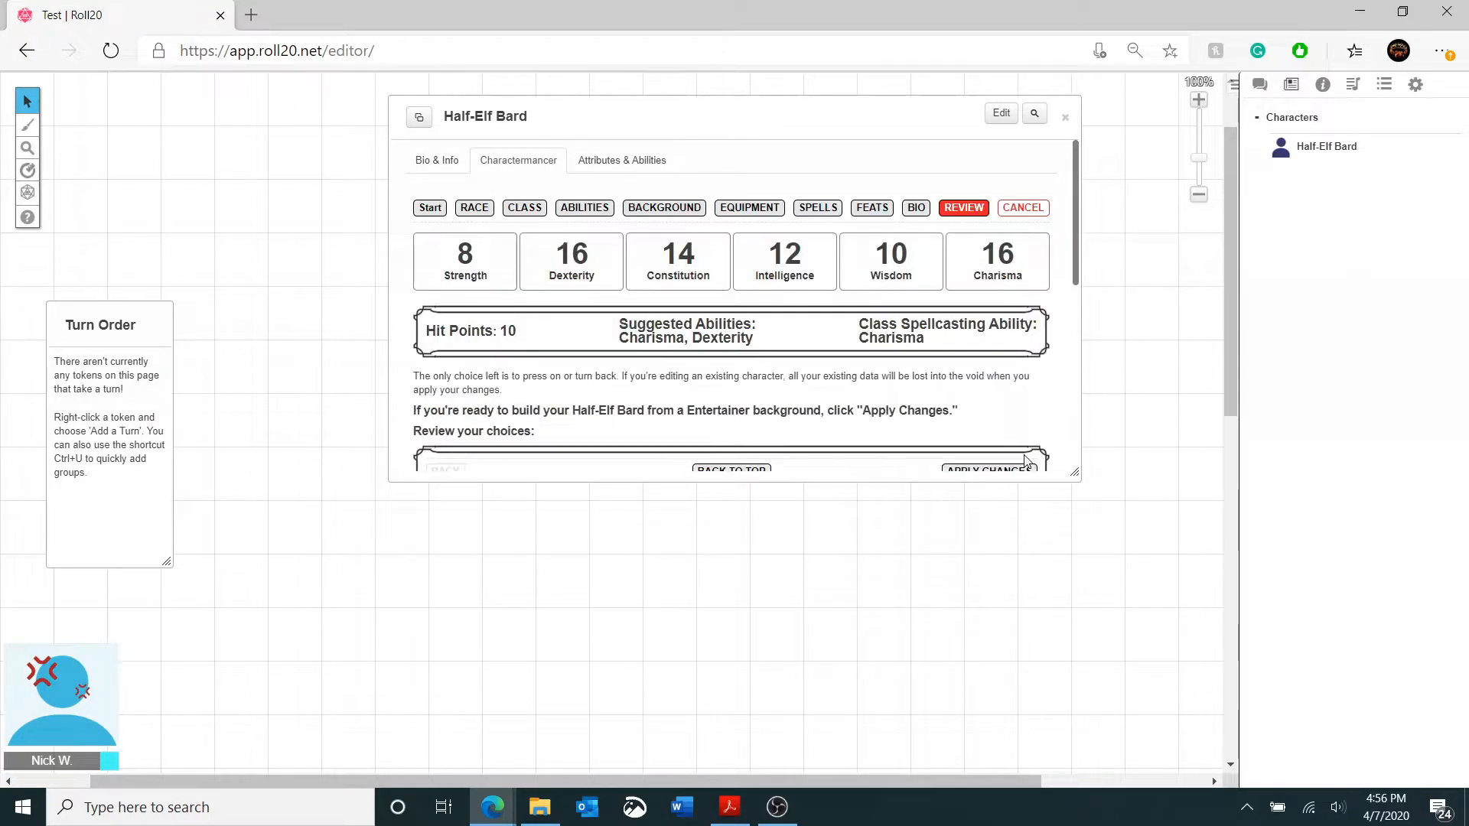
- Read through the summary of choices on the Review page and apply the changes to build the character
scroll(700, 375, "down", 1)
scroll(698, 377, "down", 1)
scroll(525, 279, "down", 2)
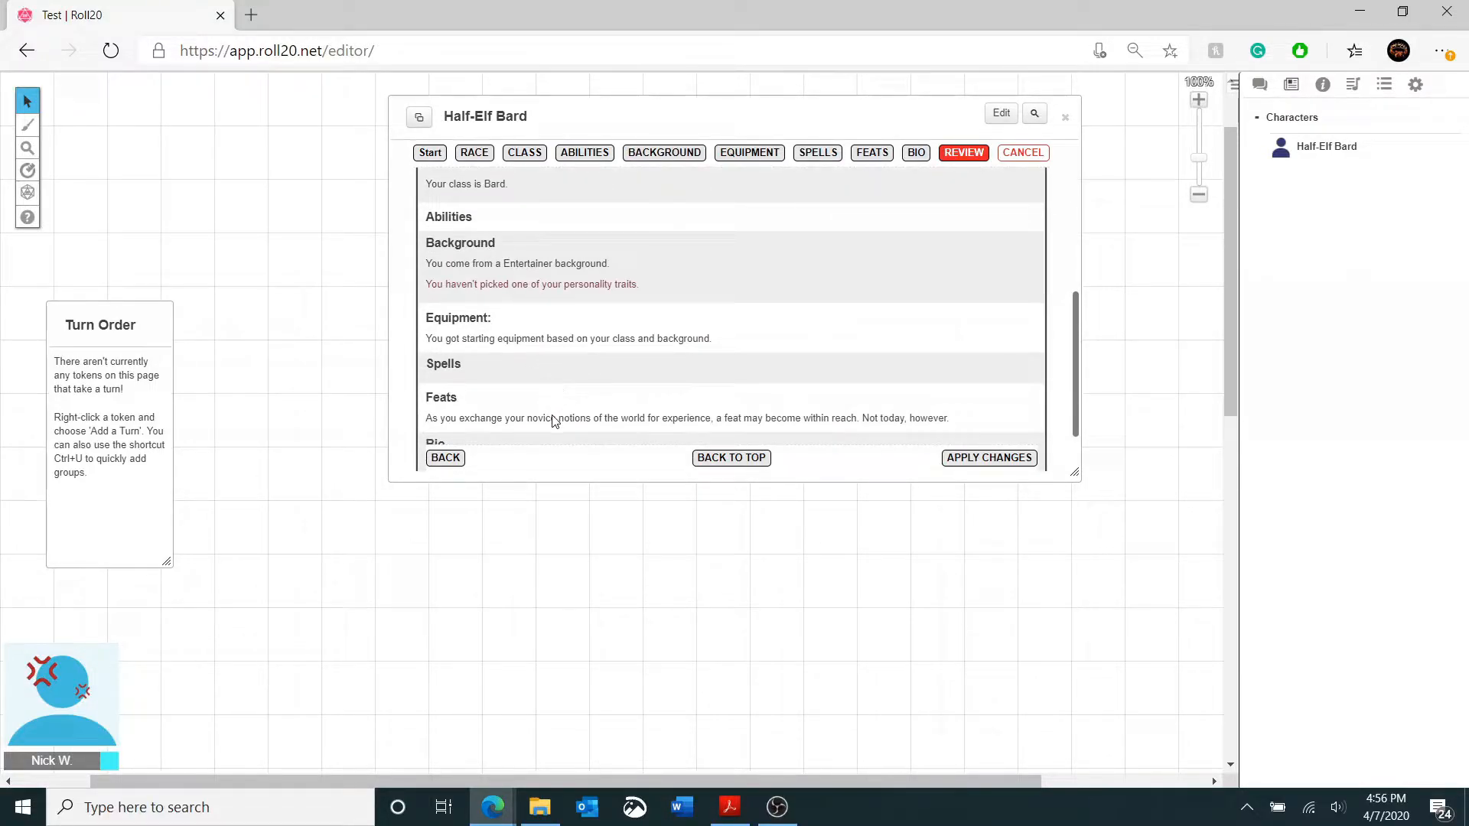
scroll(550, 367, "down", 1)
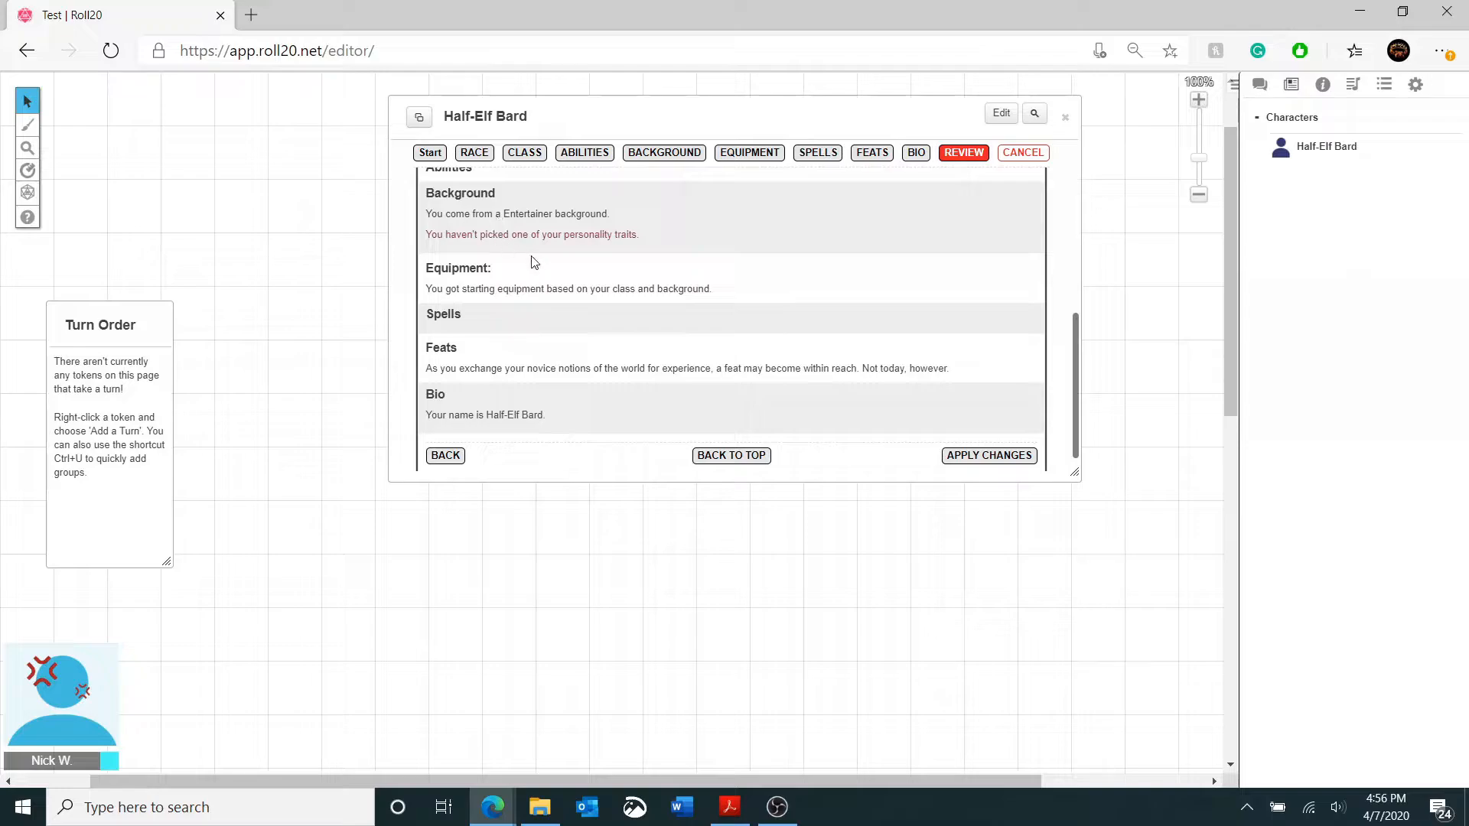
scroll(548, 279, "down", 1)
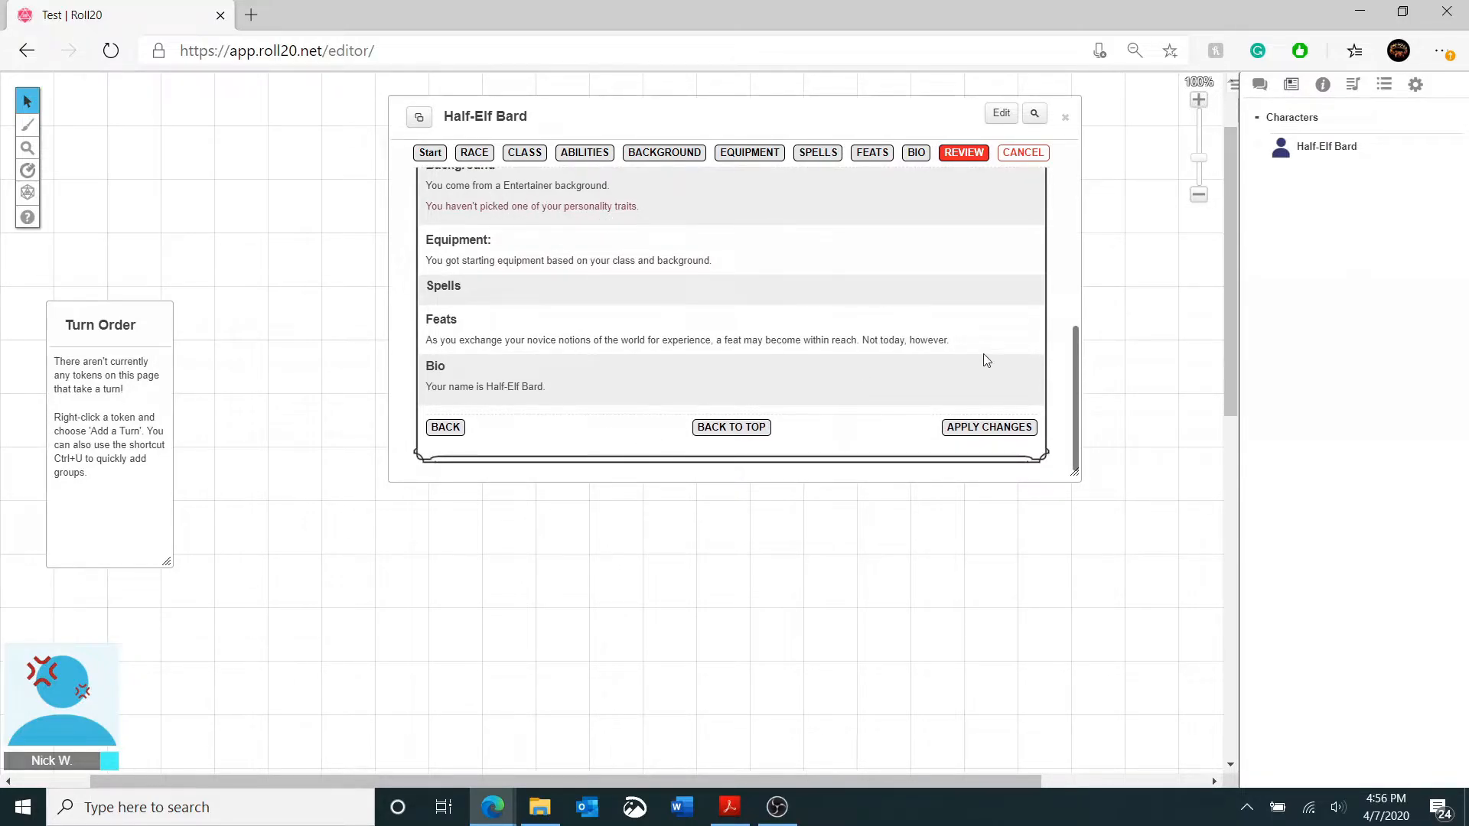
left_click(973, 433)
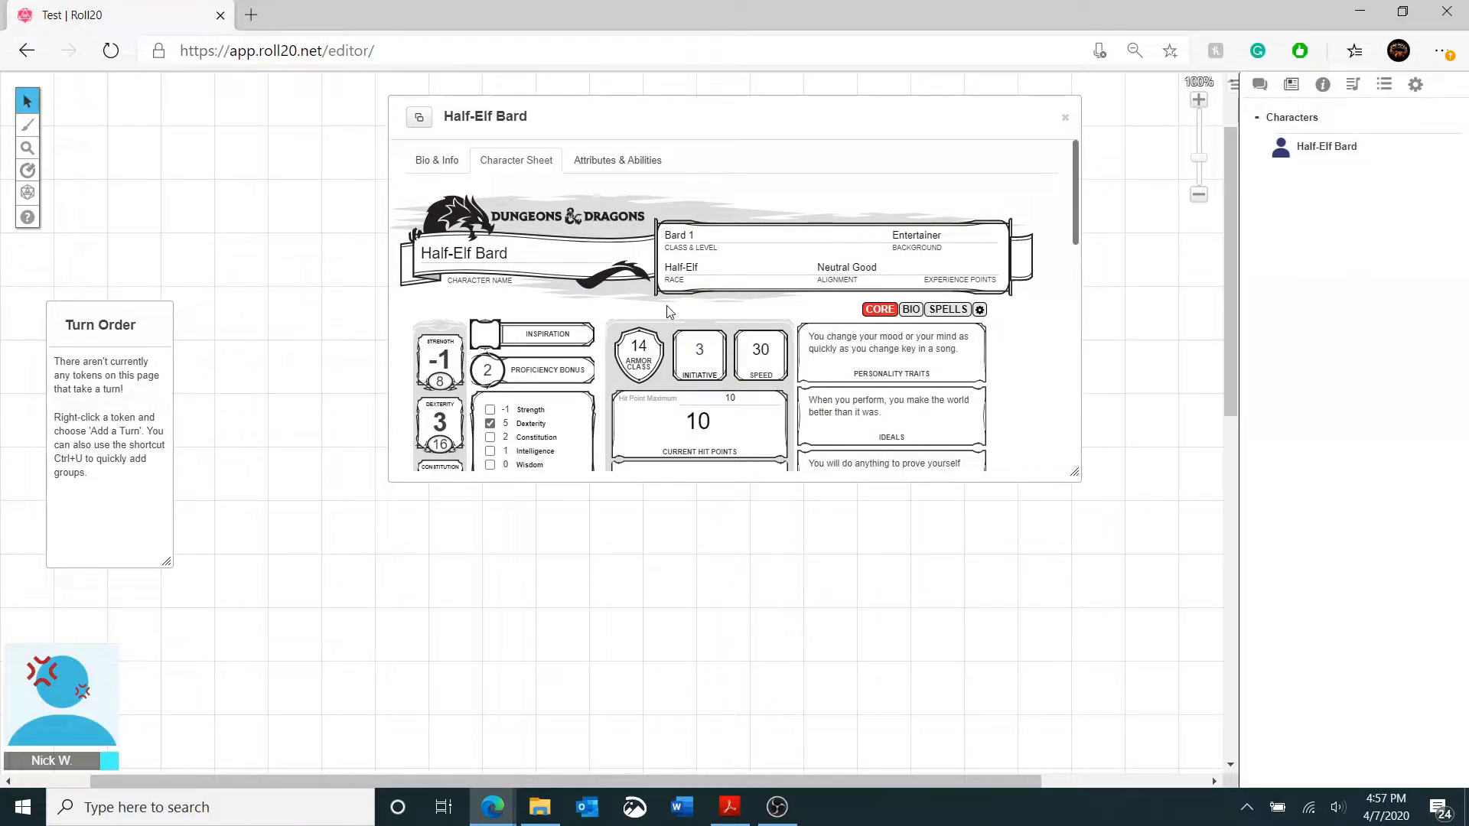
- Look through the finished character sheet's saving throws, skills, attacks, equipment, currency, tool proficiencies and traits
scroll(668, 311, "down", 1)
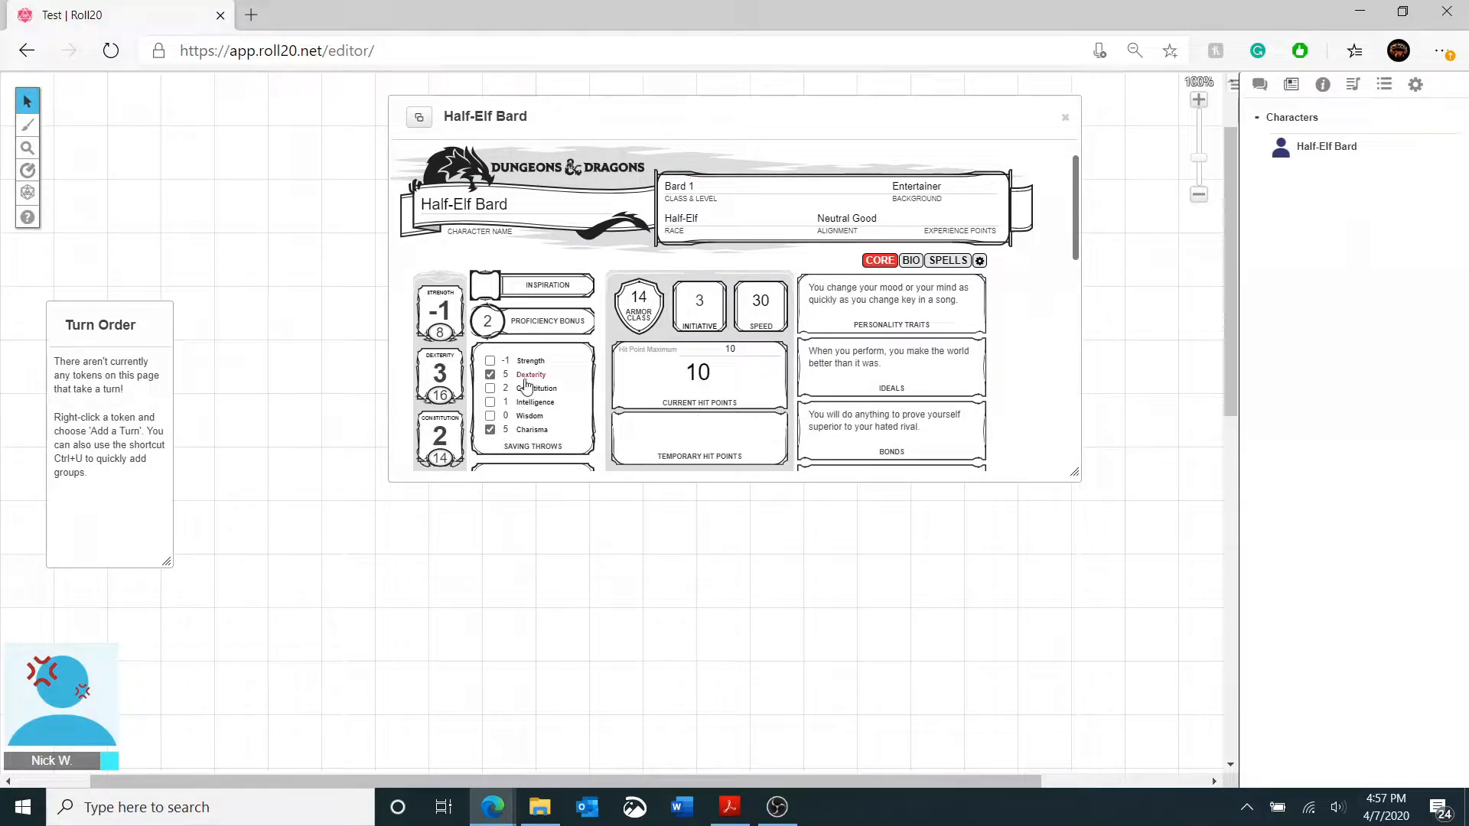
scroll(610, 306, "down", 3)
scroll(610, 306, "down", 3)
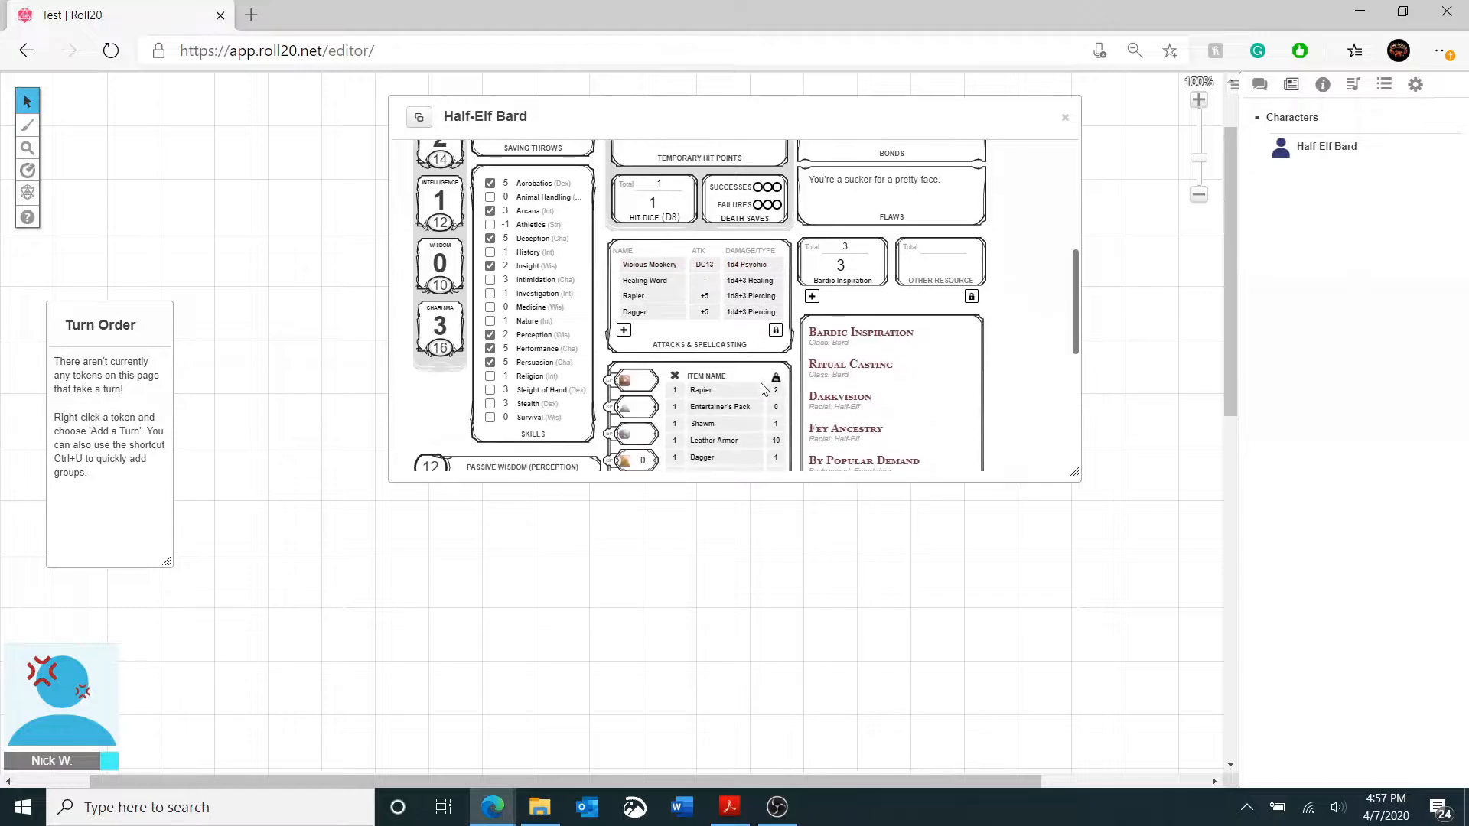
scroll(763, 391, "down", 4)
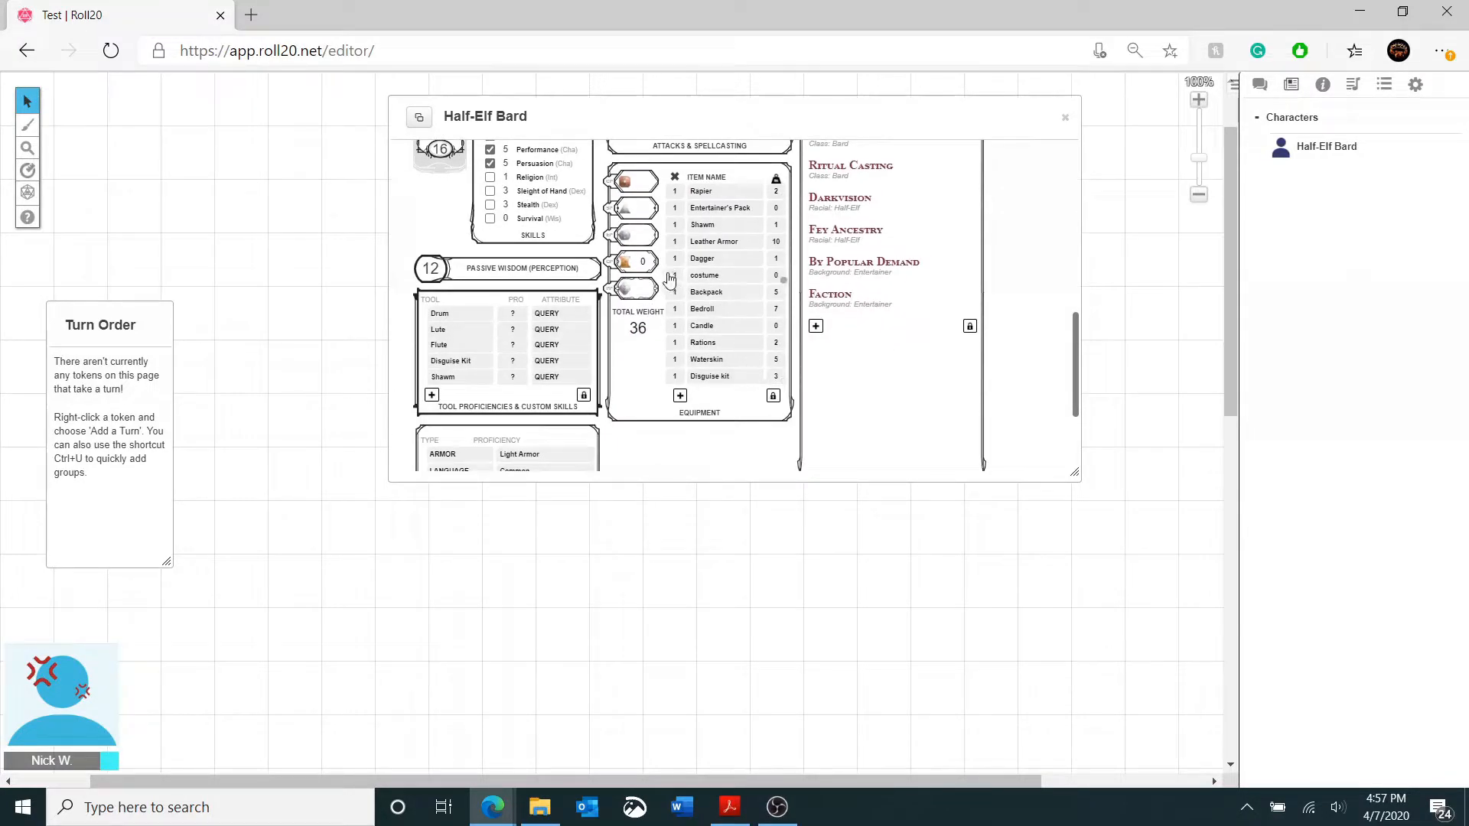
left_click(649, 262)
left_click(621, 328)
scroll(635, 438, "down", 3)
scroll(647, 414, "up", 12)
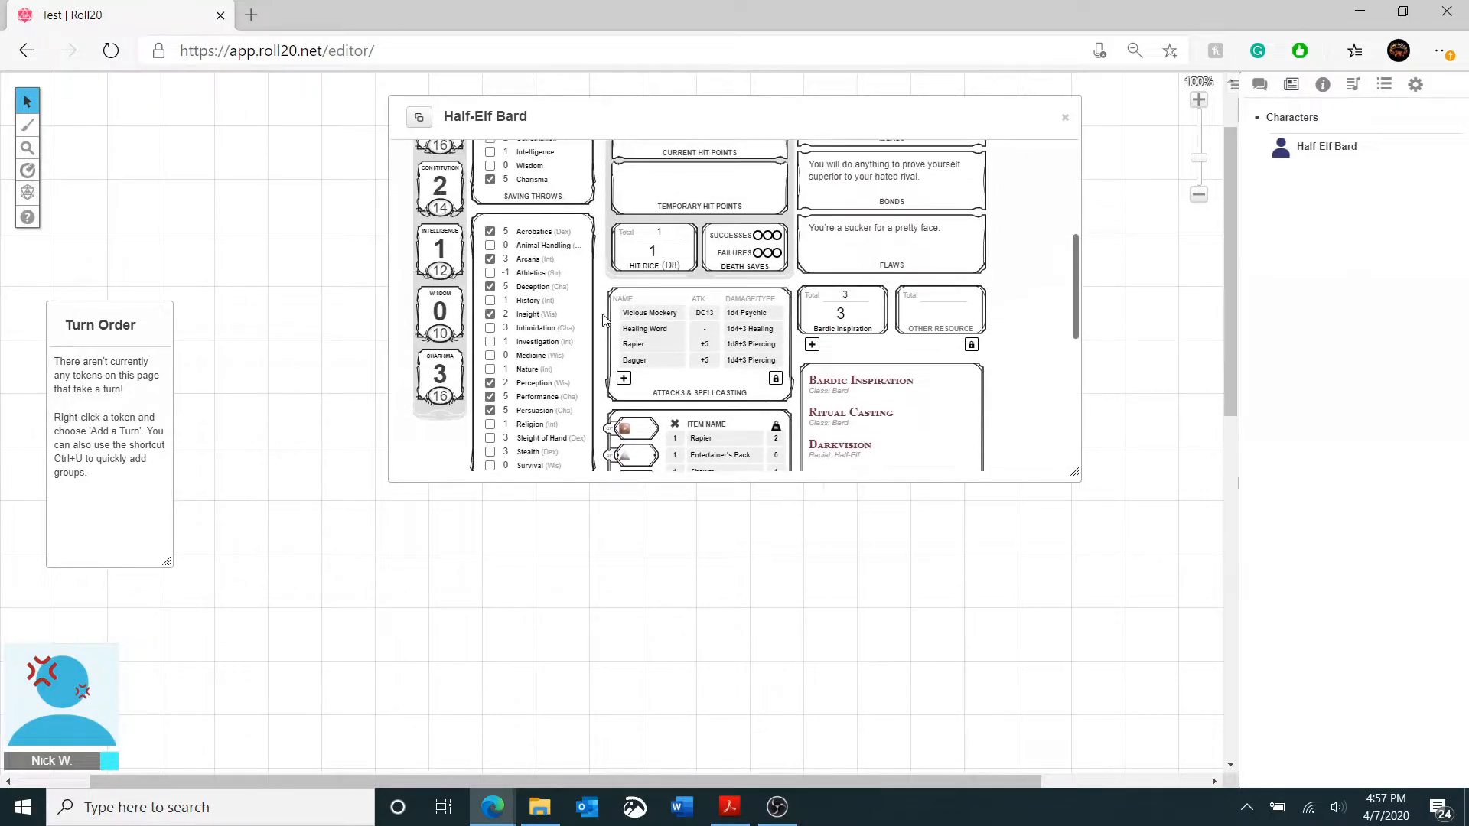
- Check the hit points in Half-elf Bard 2.pdf and launch the Level+ Charactermancer from the character sheet's settings
key("alt+Tab")
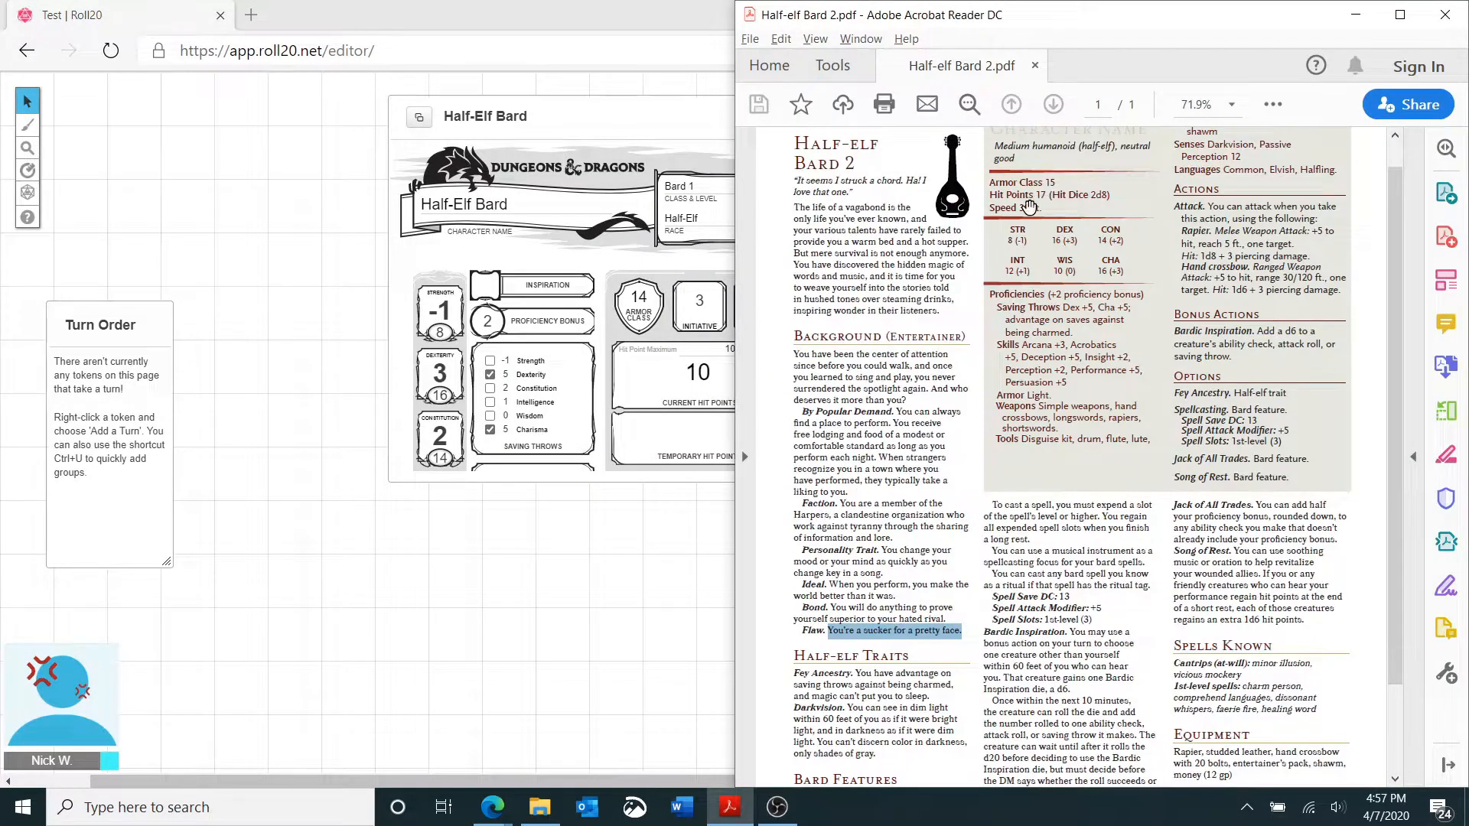
left_click(604, 263)
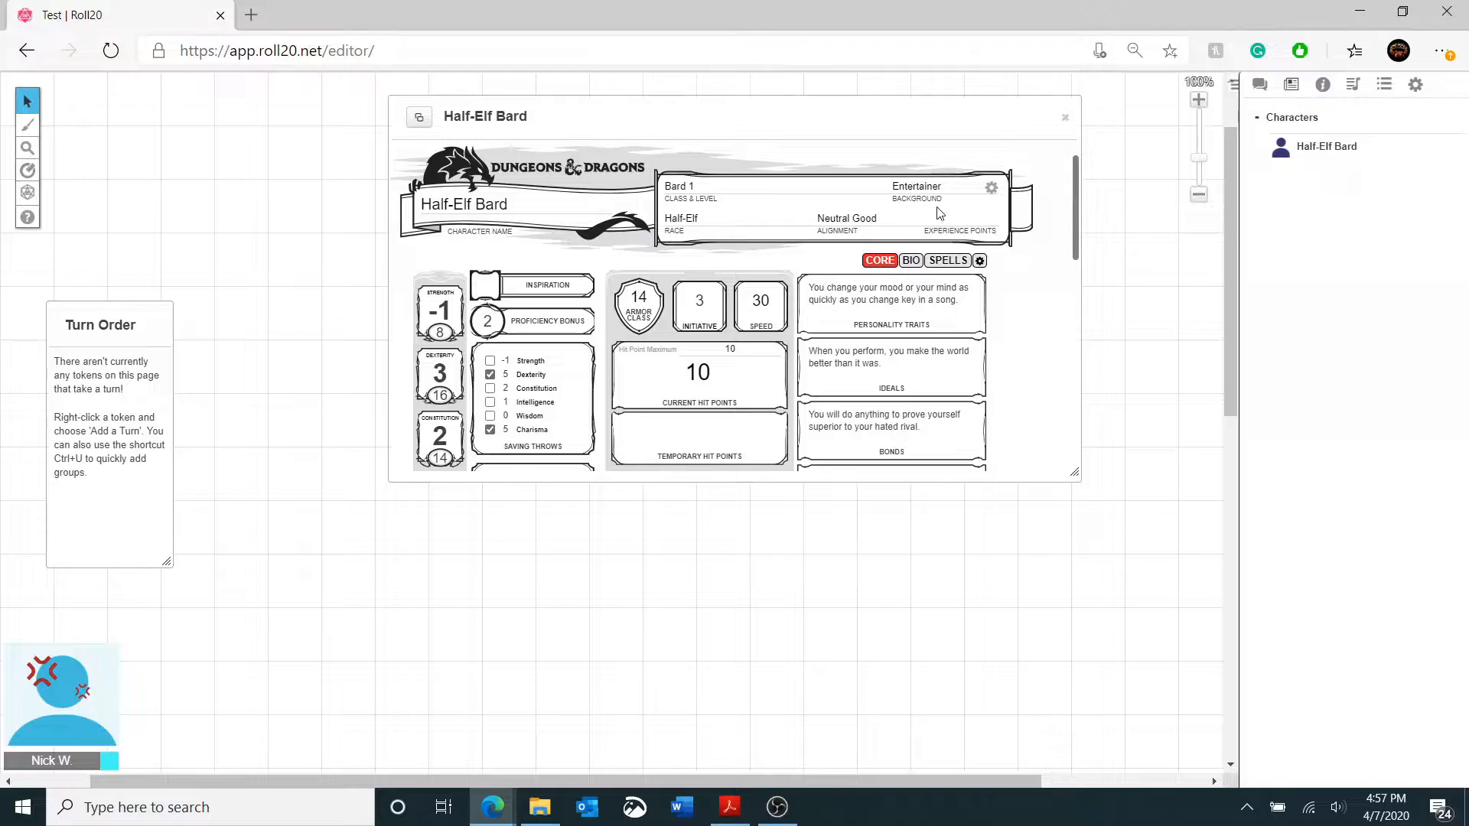
left_click(980, 261)
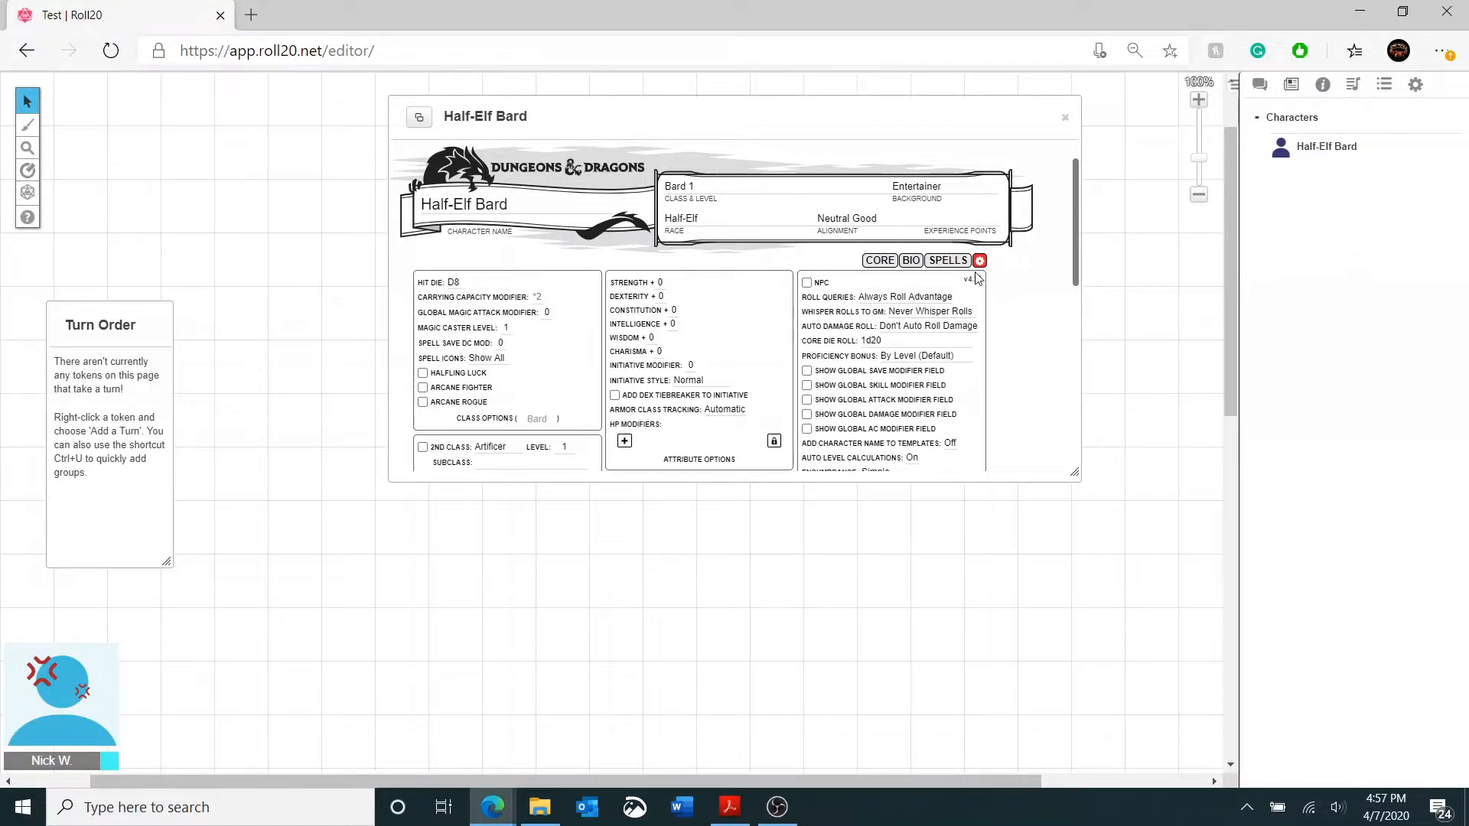
scroll(977, 279, "down", 4)
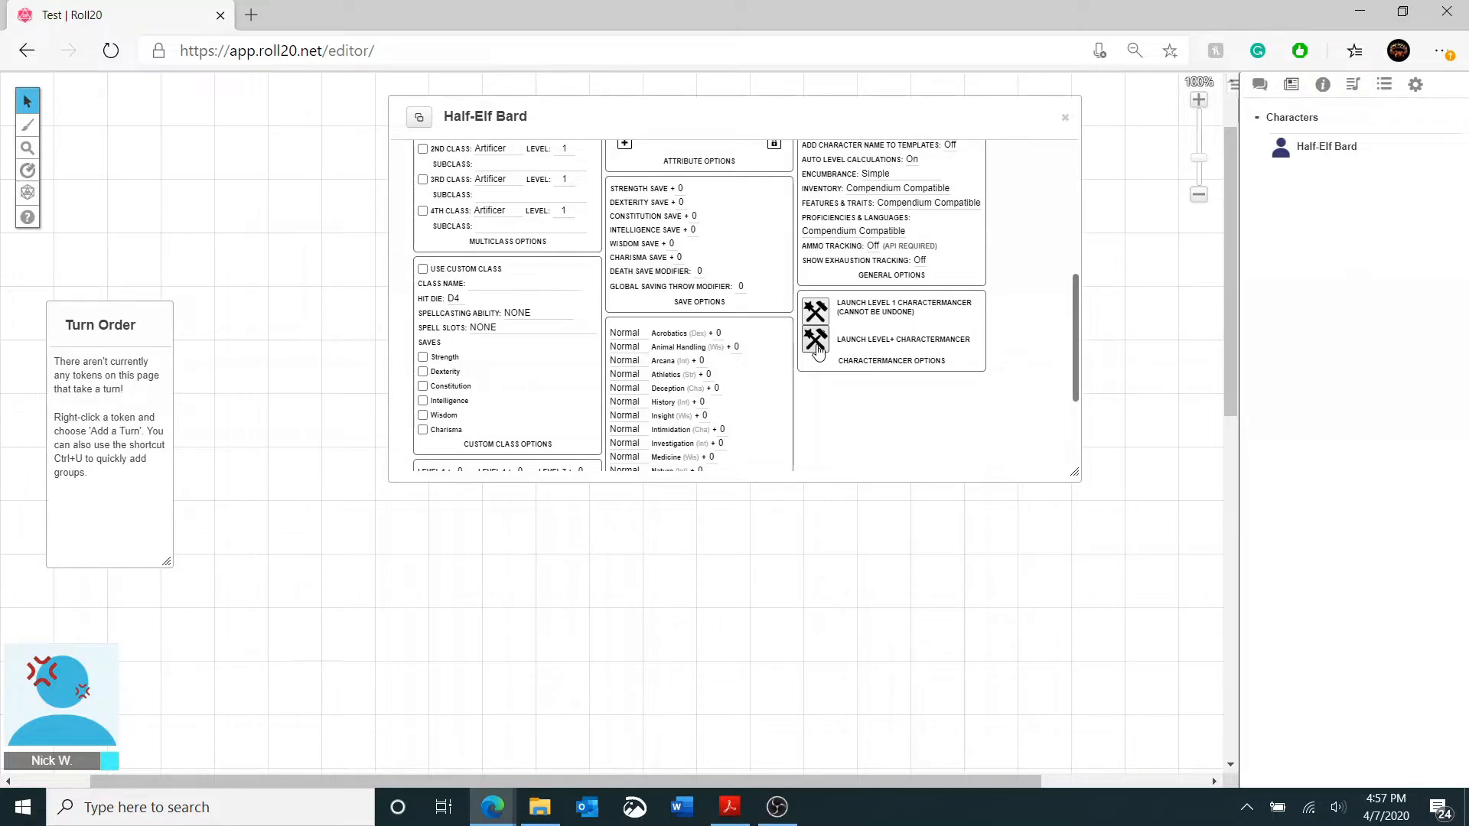
left_click(818, 350)
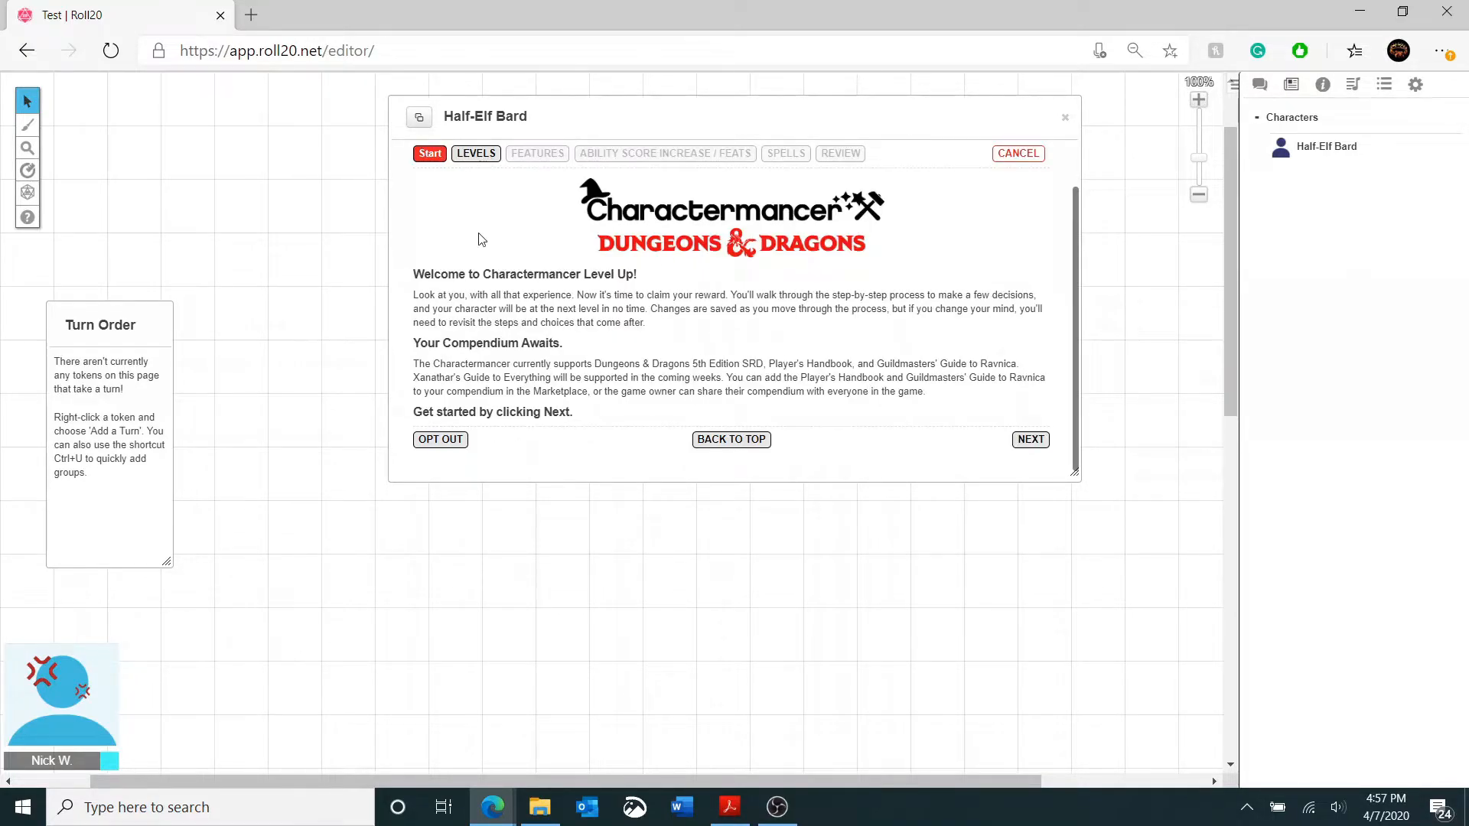
- Start the level-up, take the bard to level 2 with average hit points, and continue to the Features page
left_click(1030, 439)
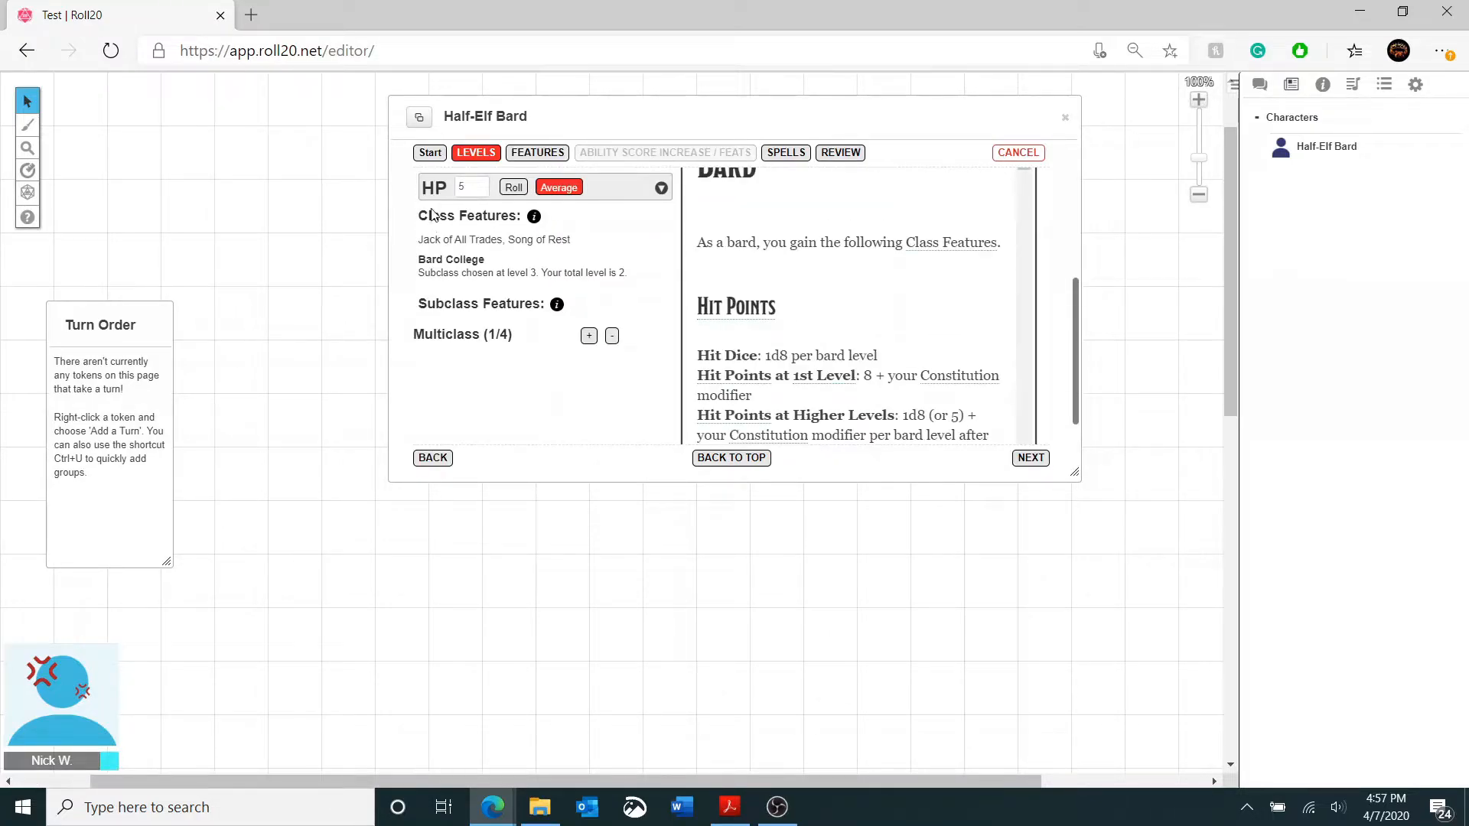
scroll(460, 215, "up", 1)
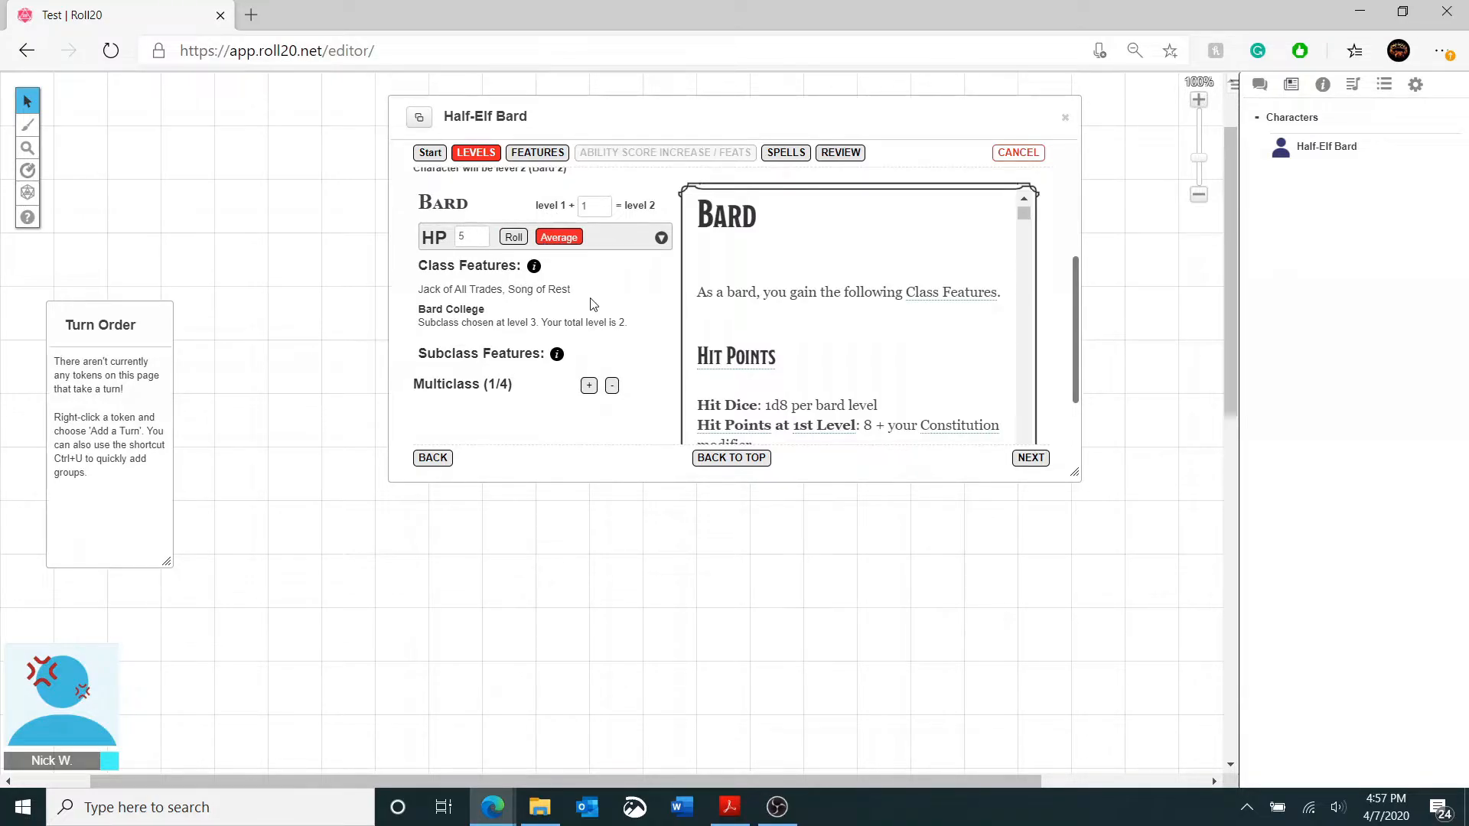
scroll(593, 303, "down", 1)
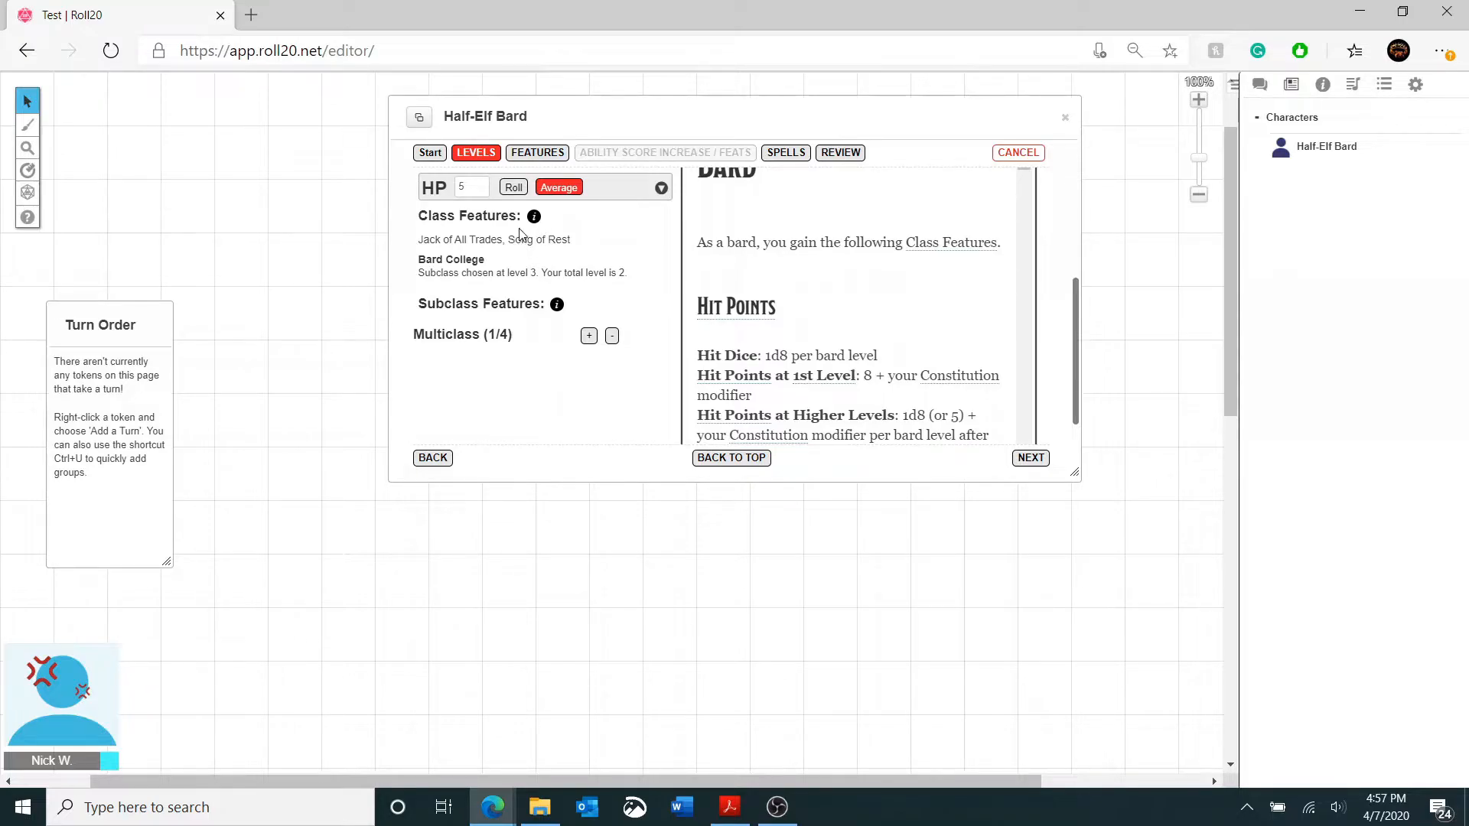
scroll(534, 245, "down", 1)
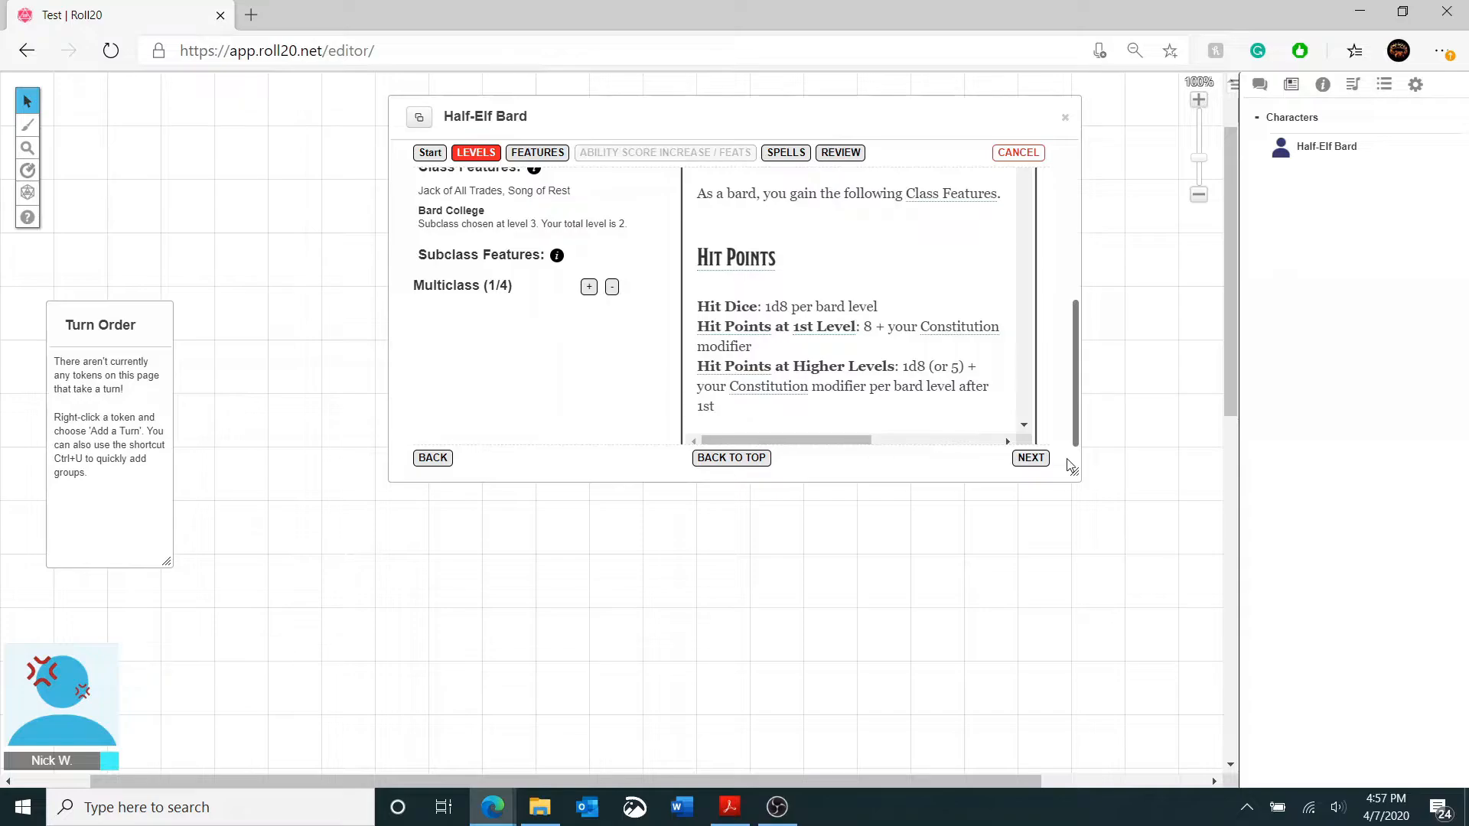
left_click(1029, 458)
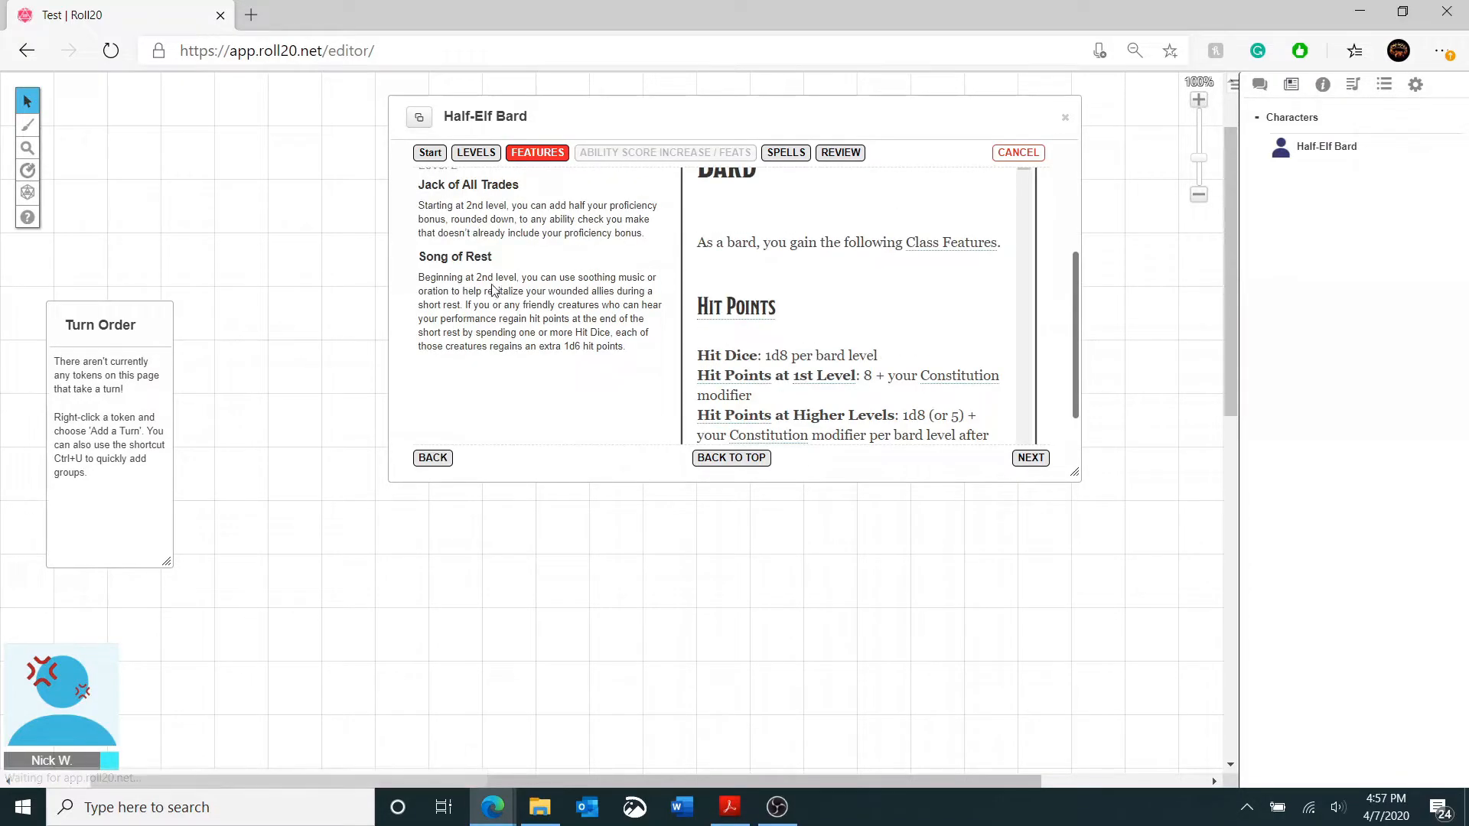
- Go through the Features and Spells pages without adding or replacing a spell, and apply the level-up changes from the Review page
scroll(513, 282, "down", 4)
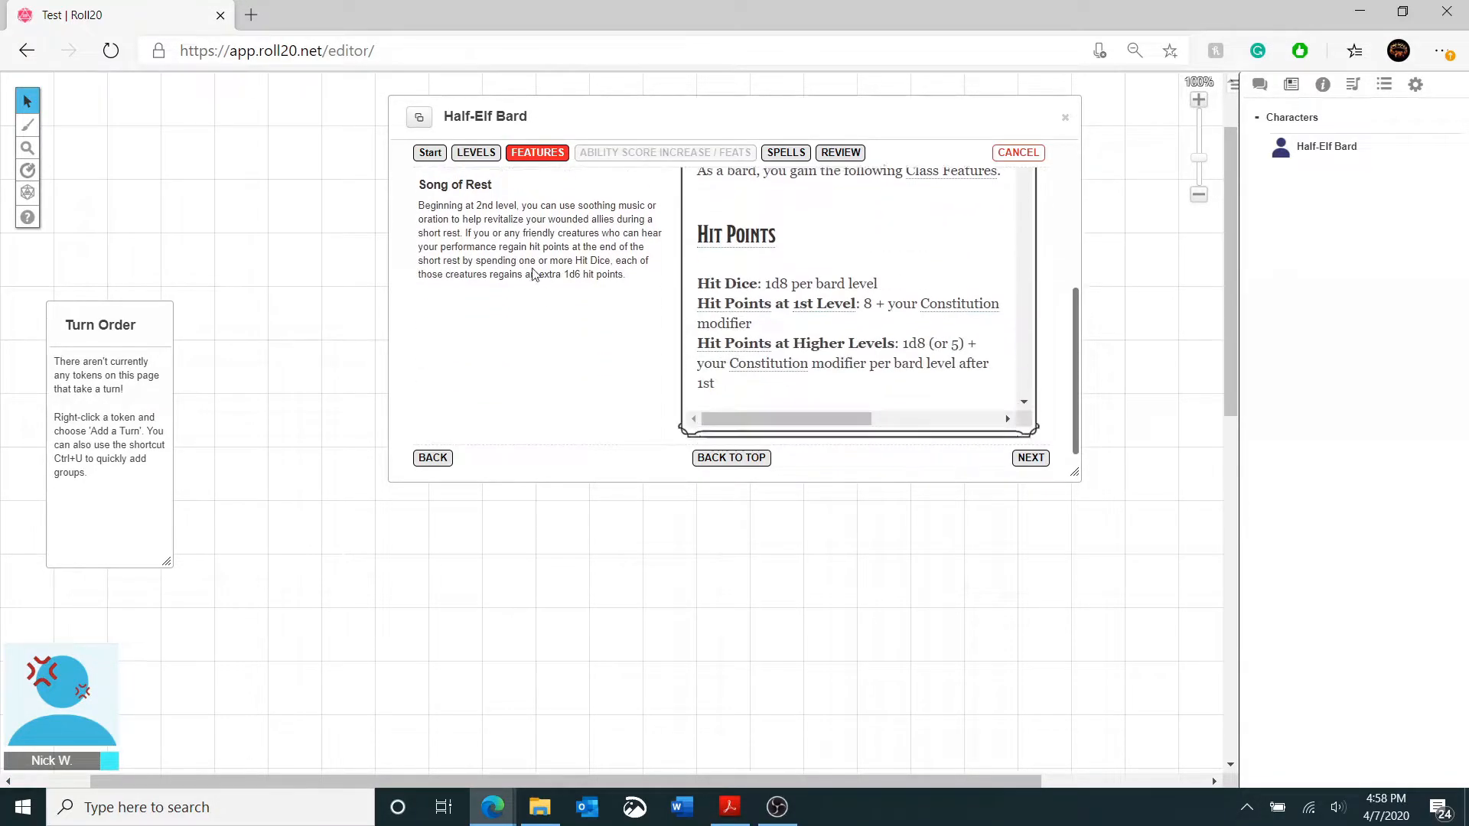
left_click(1033, 442)
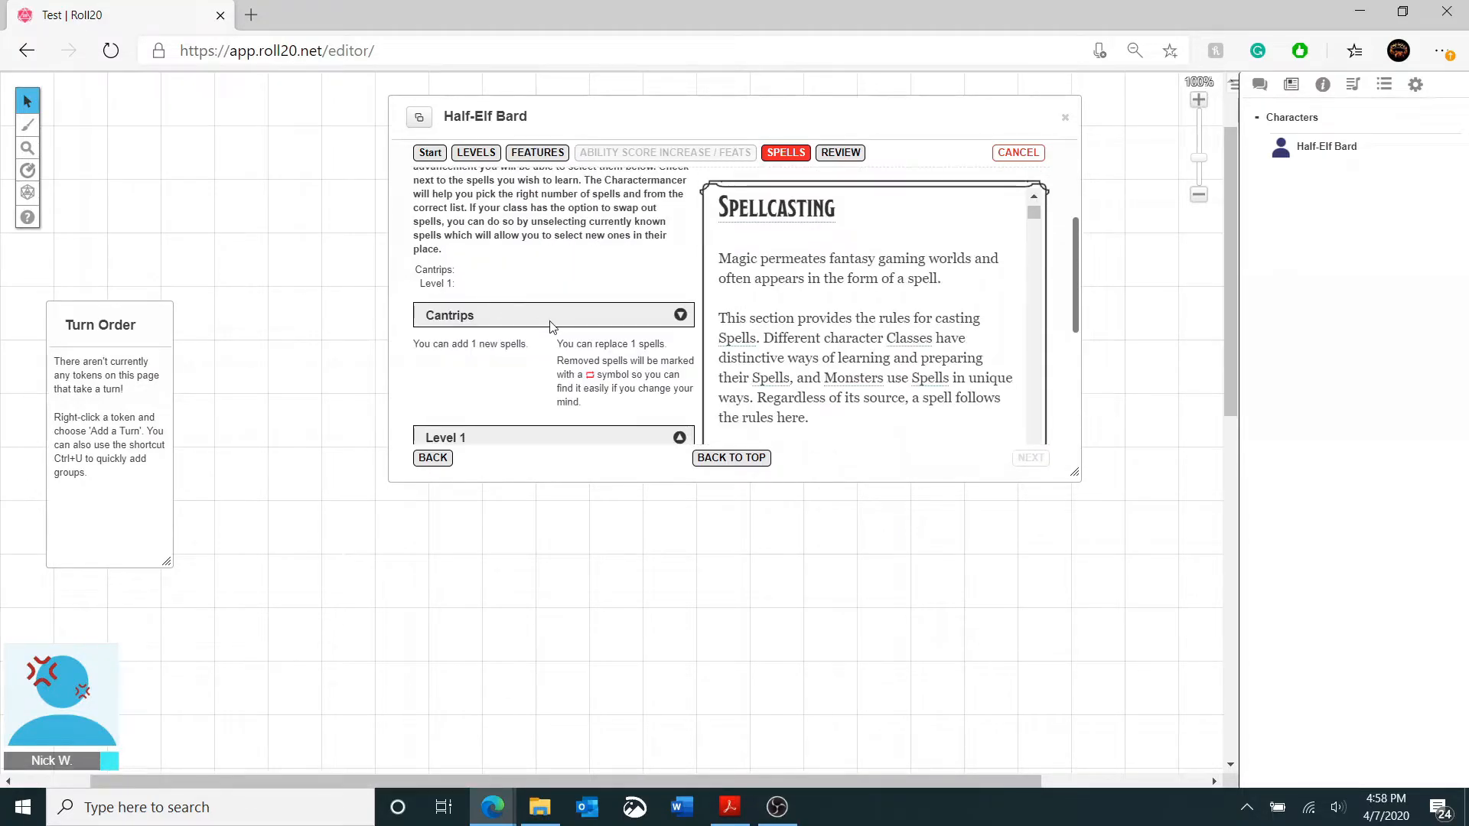
scroll(507, 273, "down", 2)
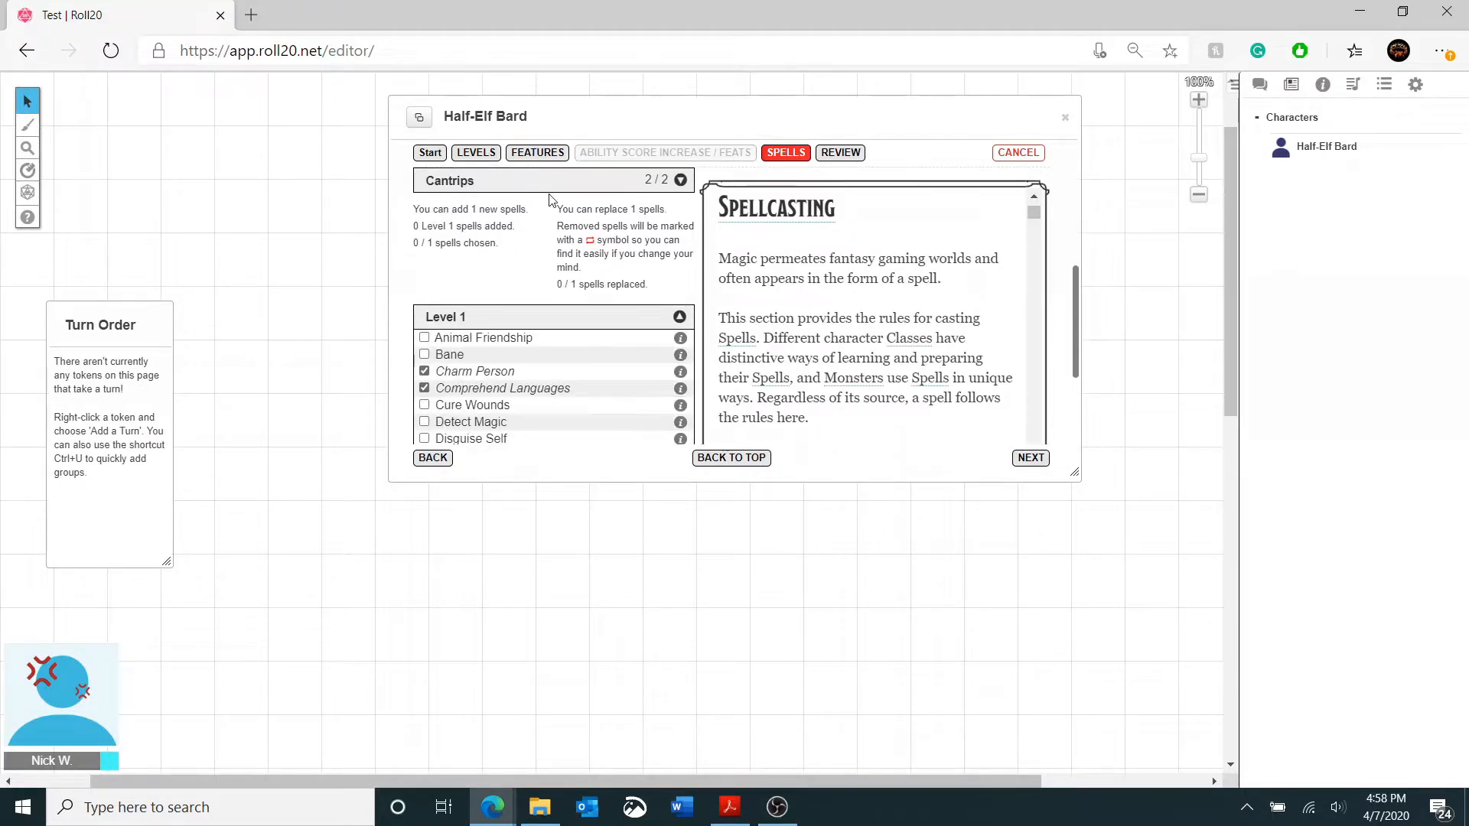
scroll(563, 291, "down", 3)
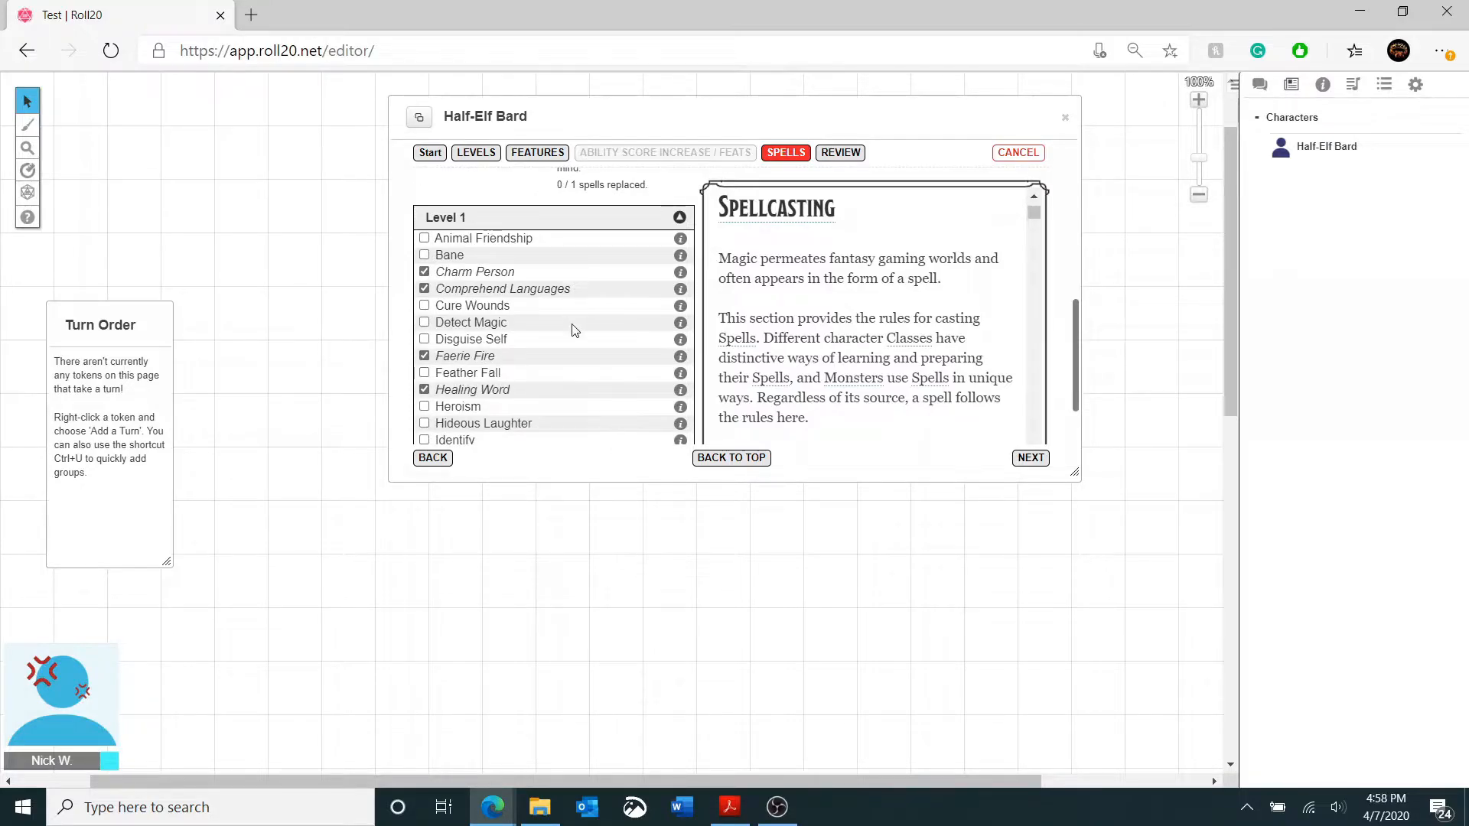
scroll(474, 244, "down", 3)
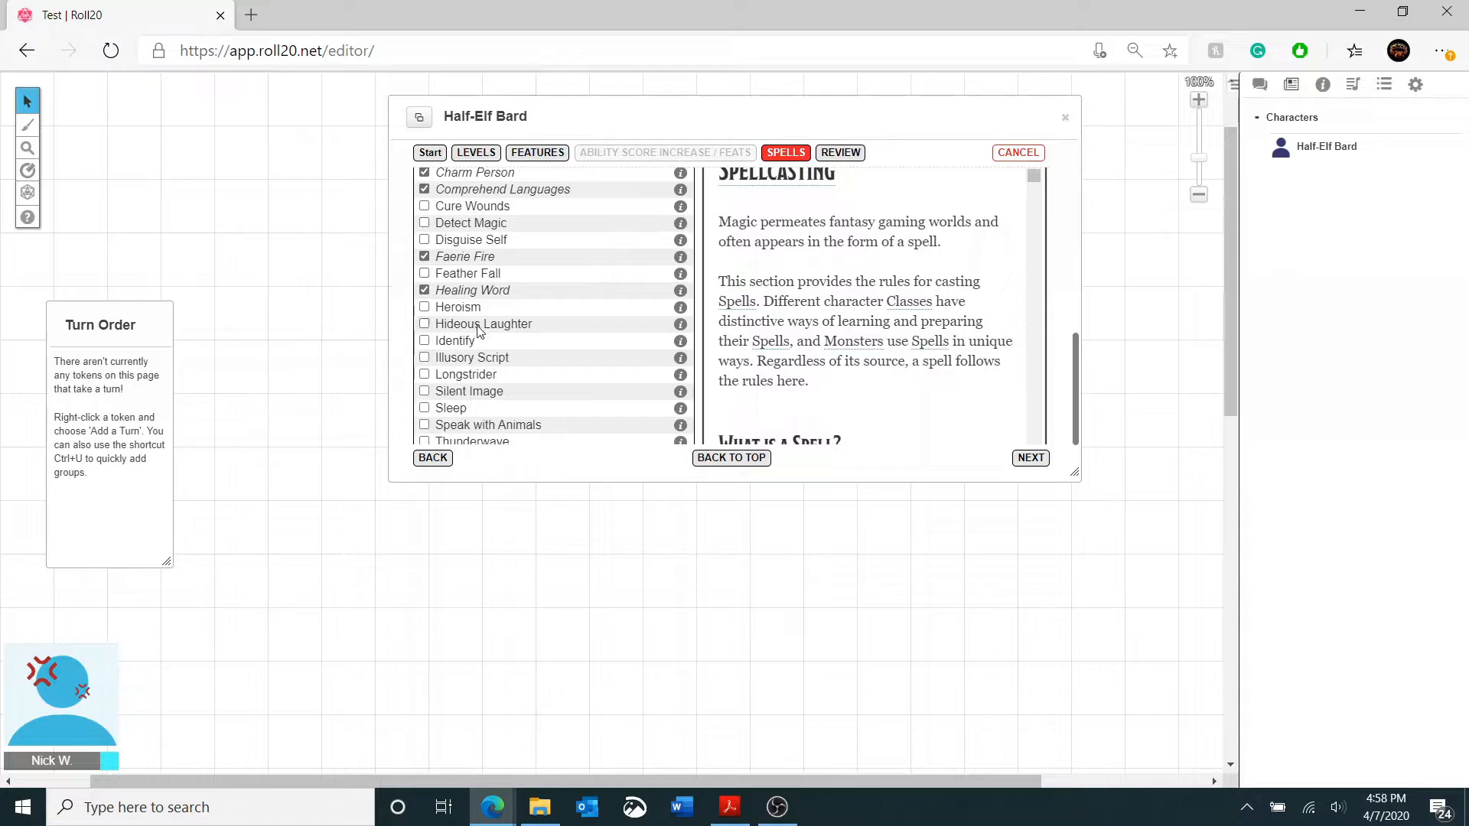
scroll(477, 325, "down", 2)
scroll(516, 369, "up", 3)
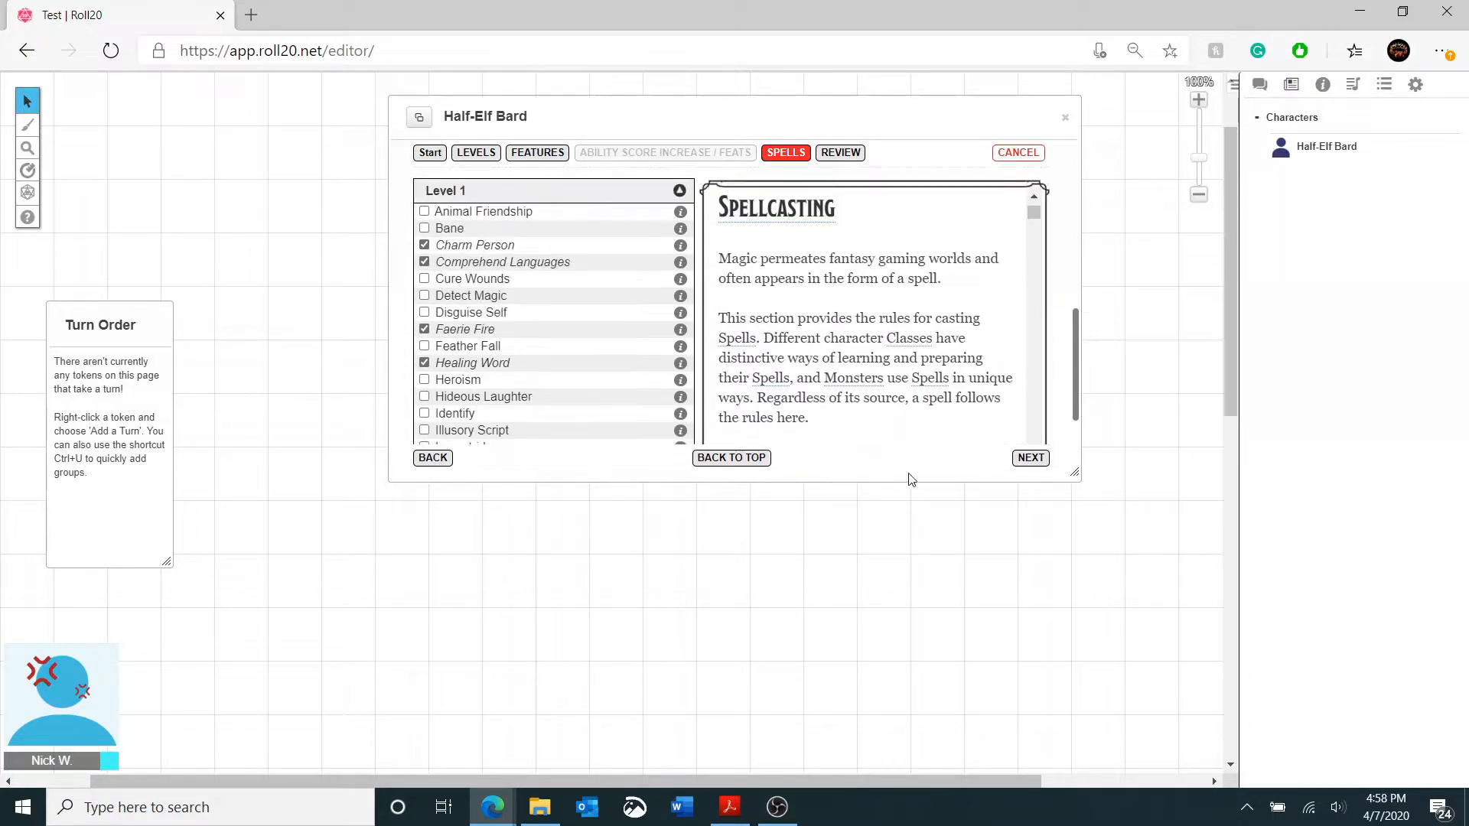
left_click(1030, 457)
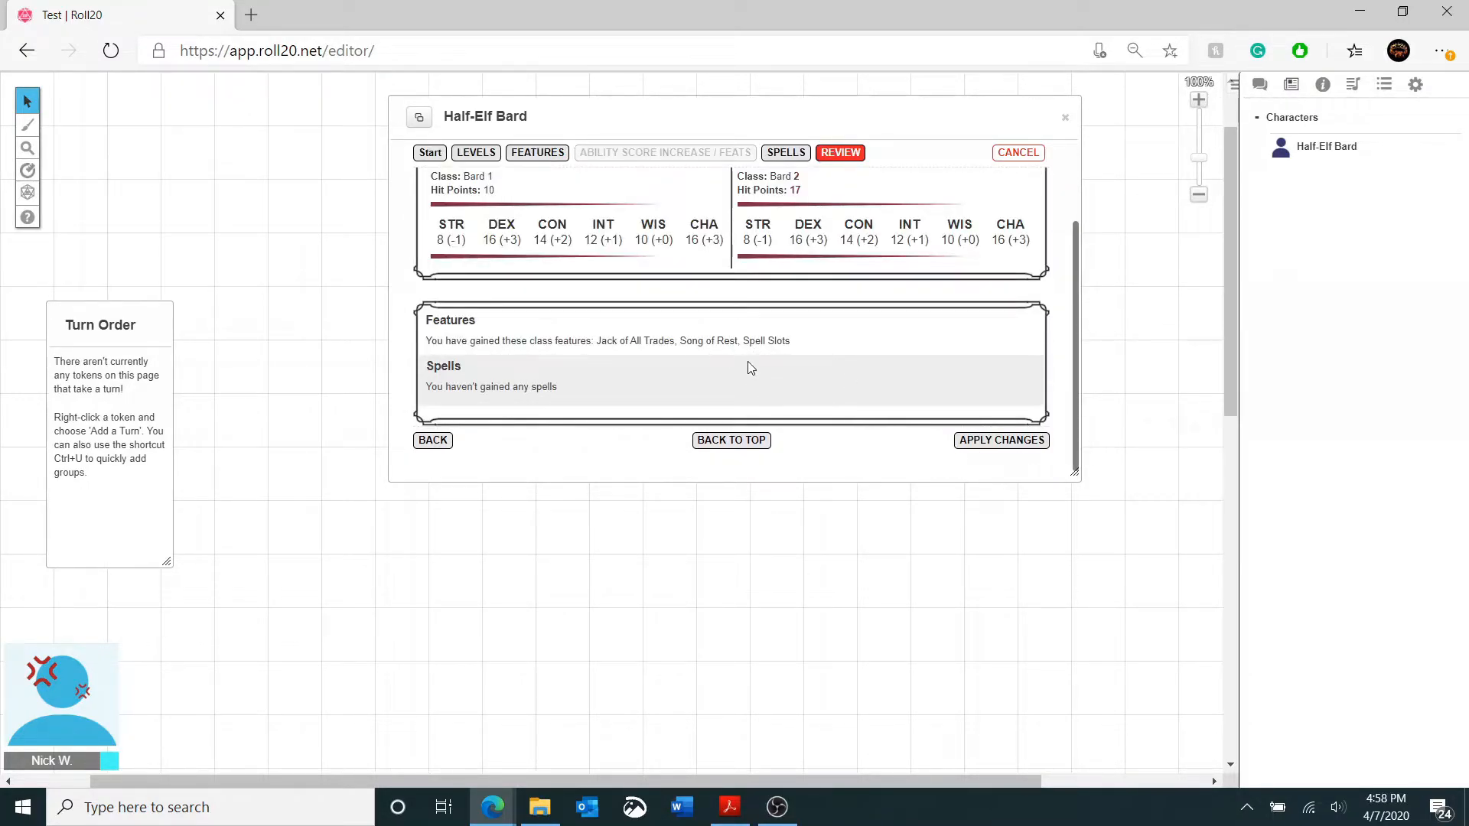
left_click(994, 440)
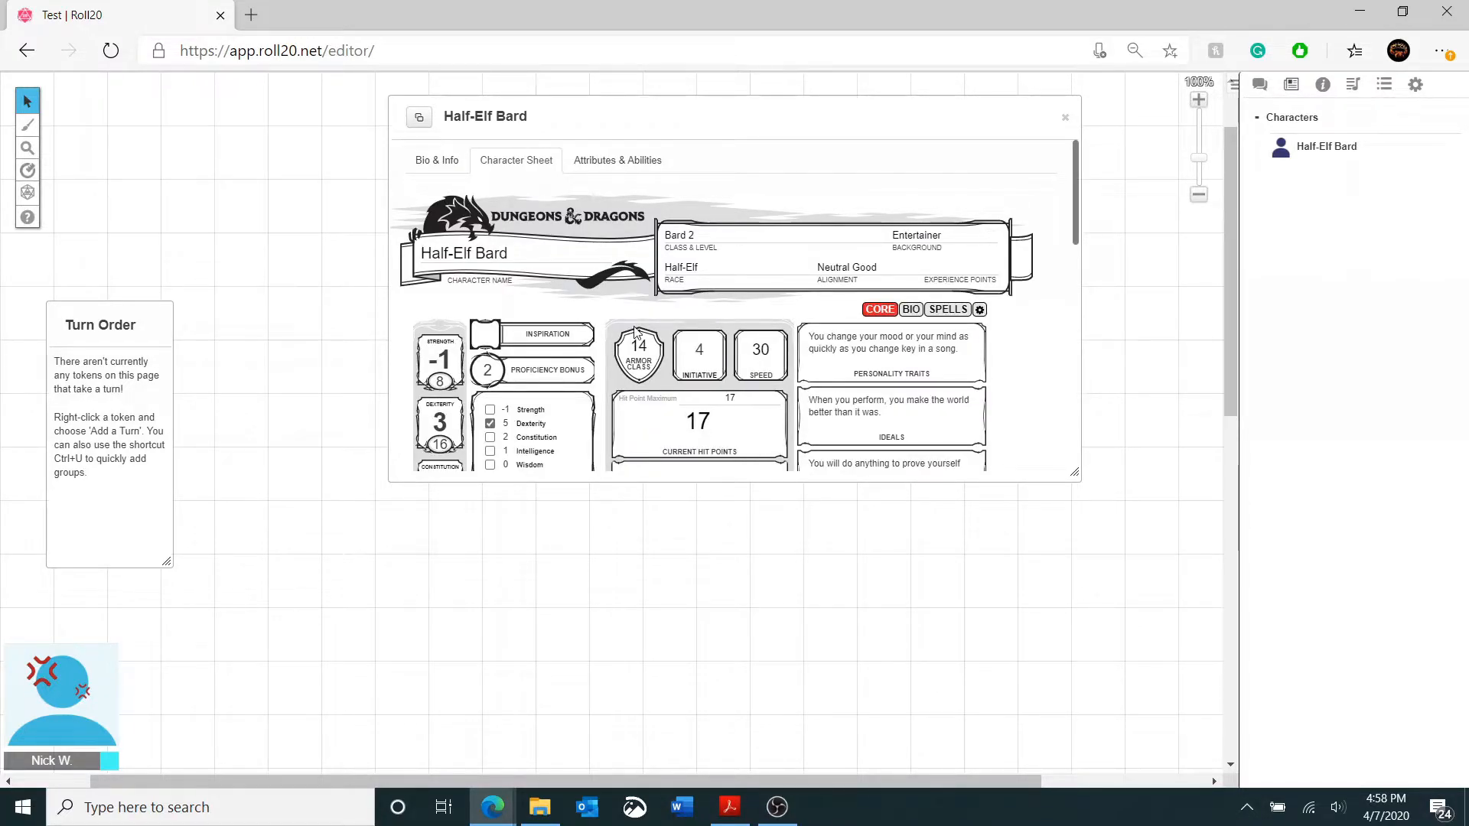
- Add Studded Leather Armor as a new item in the character sheet's equipment list
scroll(635, 330, "down", 4)
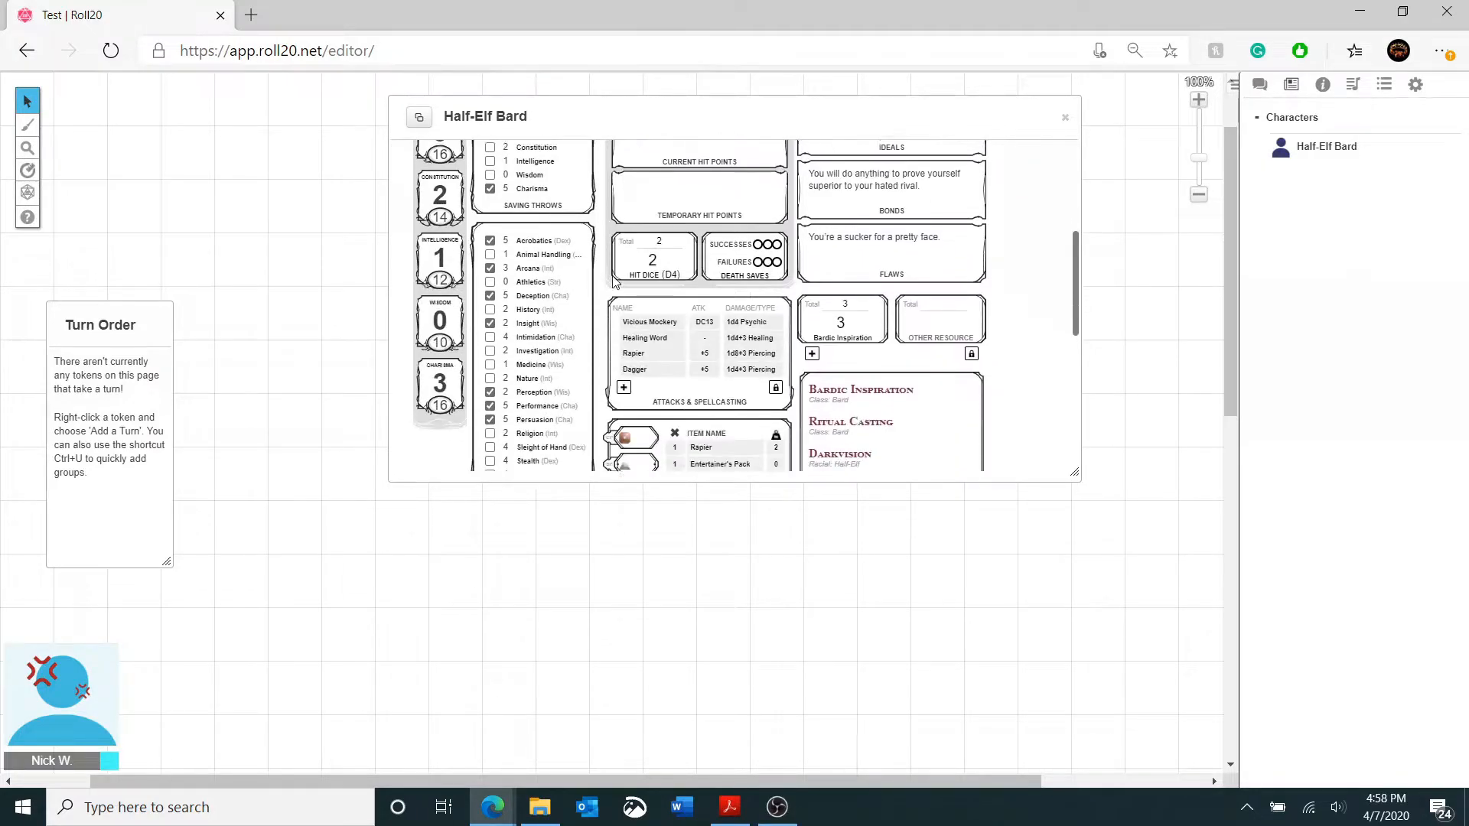
scroll(635, 322, "down", 2)
scroll(708, 413, "down", 2)
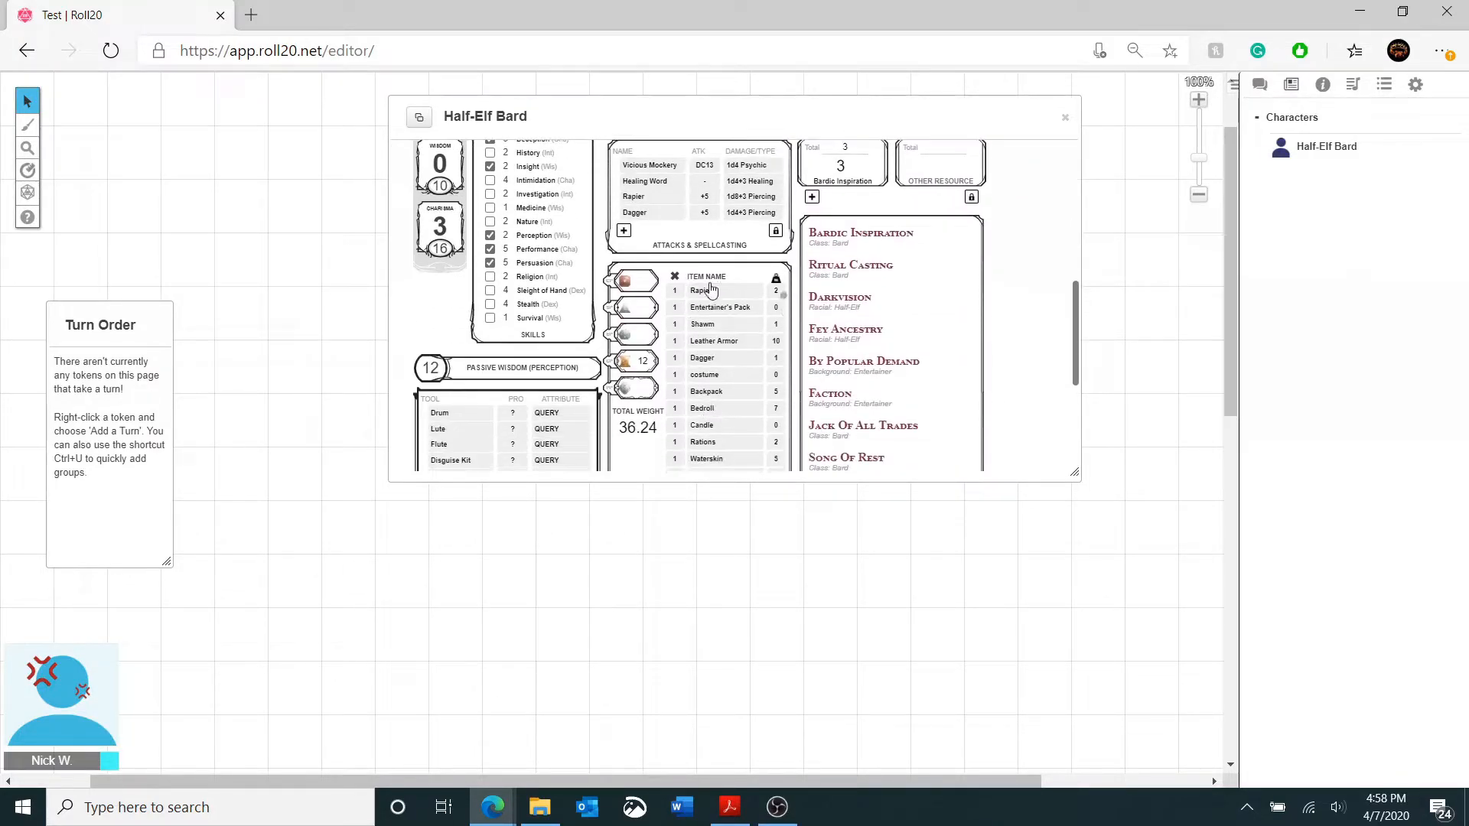
scroll(727, 317, "down", 1)
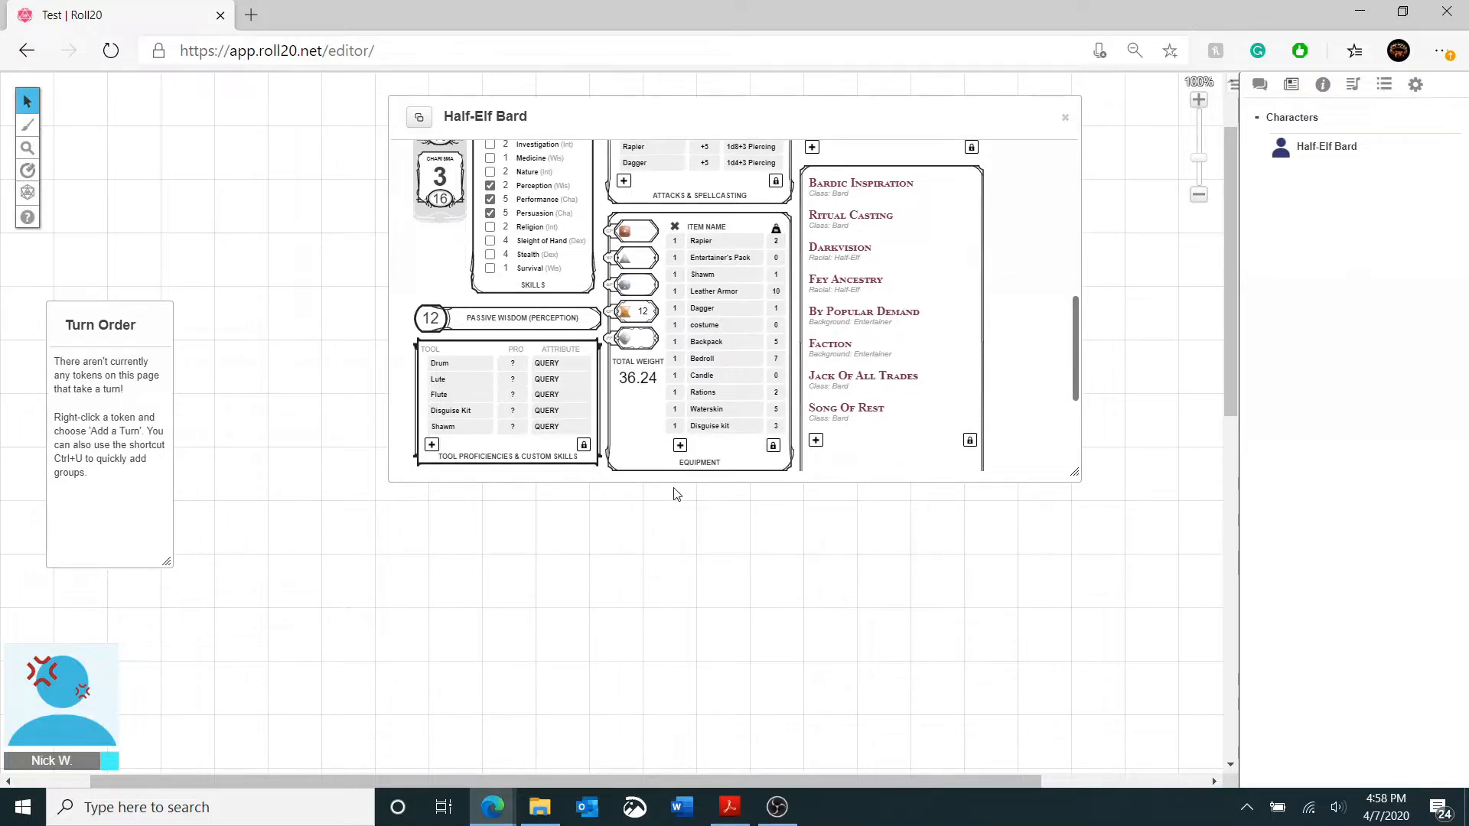
left_click(679, 446)
type("Studded")
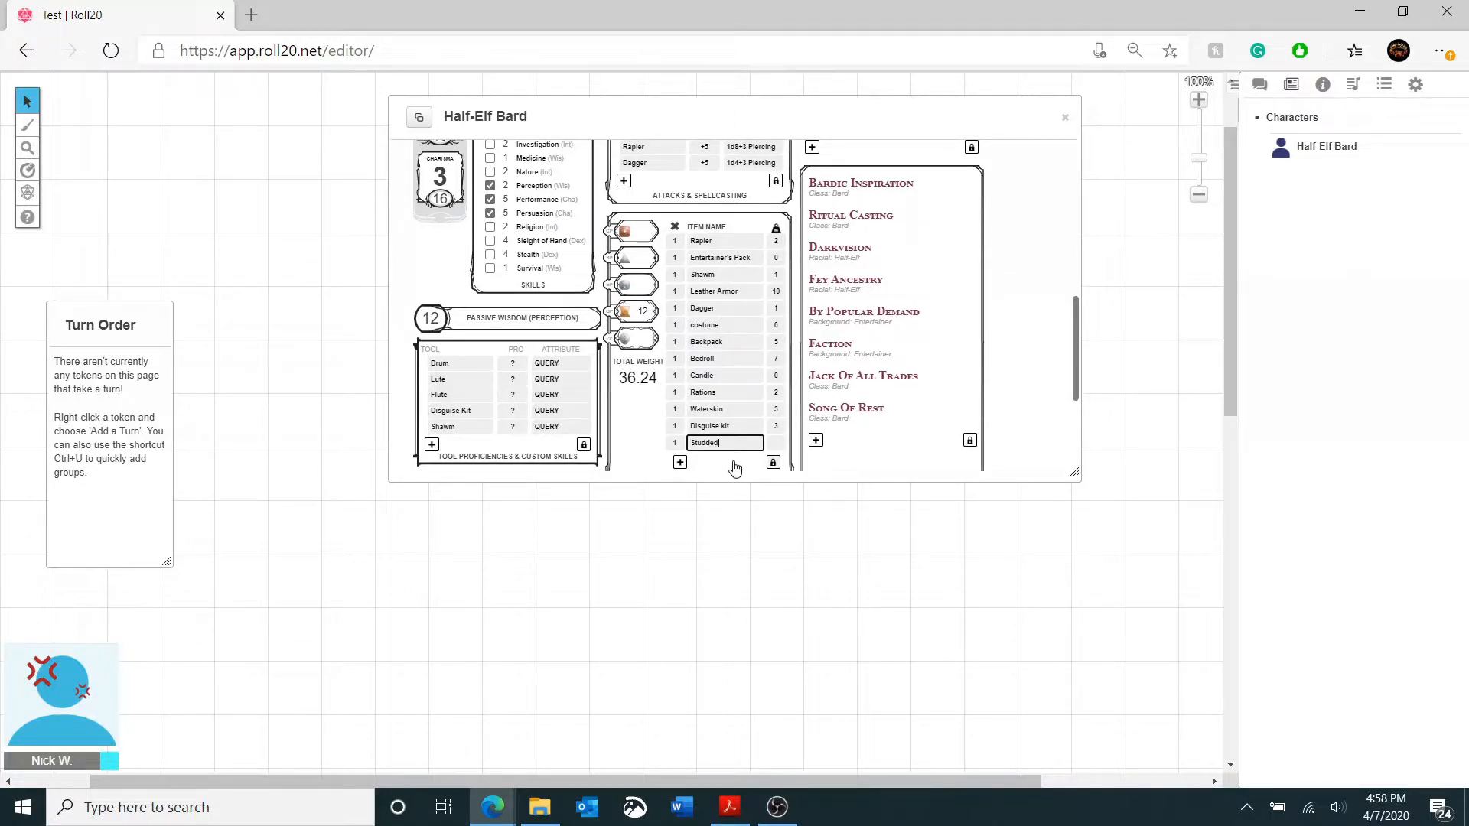
type(" LEather Armor")
- Check the equipment in Half-elf Bard 2.pdf and add a Hand Crossbow to the sheet's equipment list
left_click(729, 808)
scroll(773, 417, "down", 3)
left_click(680, 462)
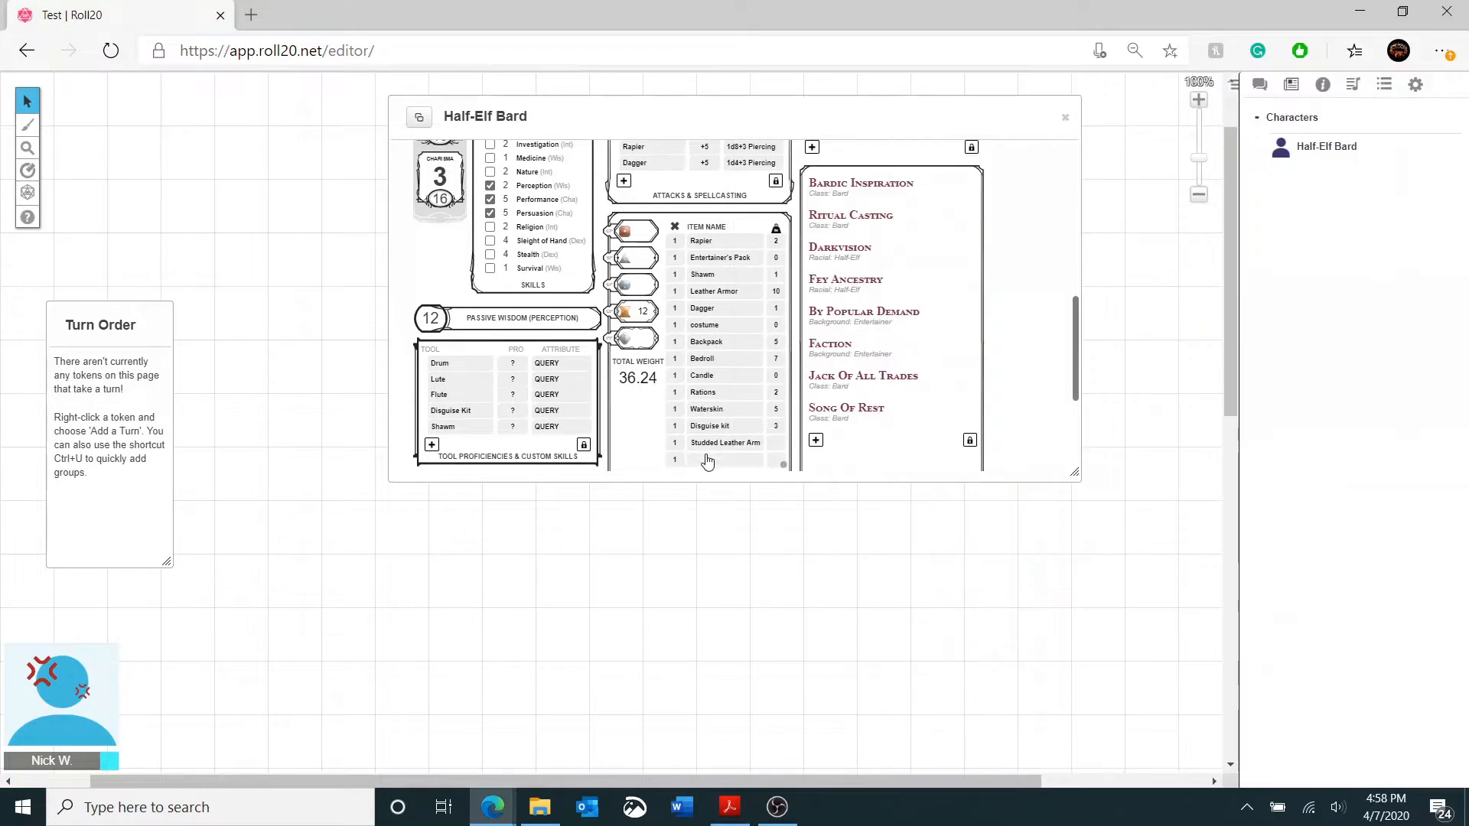
type("Hand Crossbow")
left_click(774, 291)
scroll(672, 385, "down", 1)
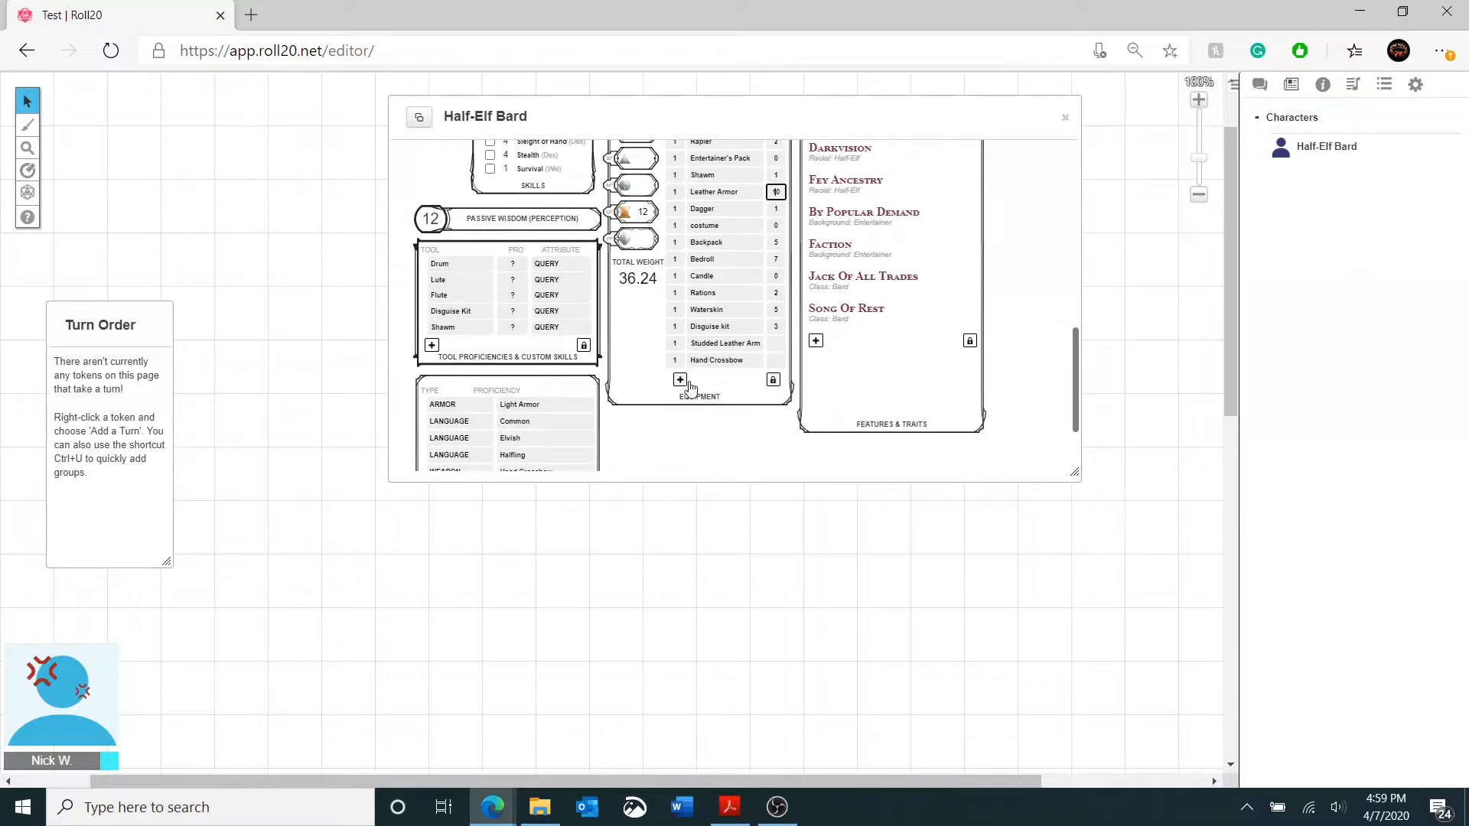
- Add Crossbow Bolts to the equipment list with a quantity of 20
left_click(684, 381)
type("Crossbow Bolts")
double_click(672, 378)
type("20")
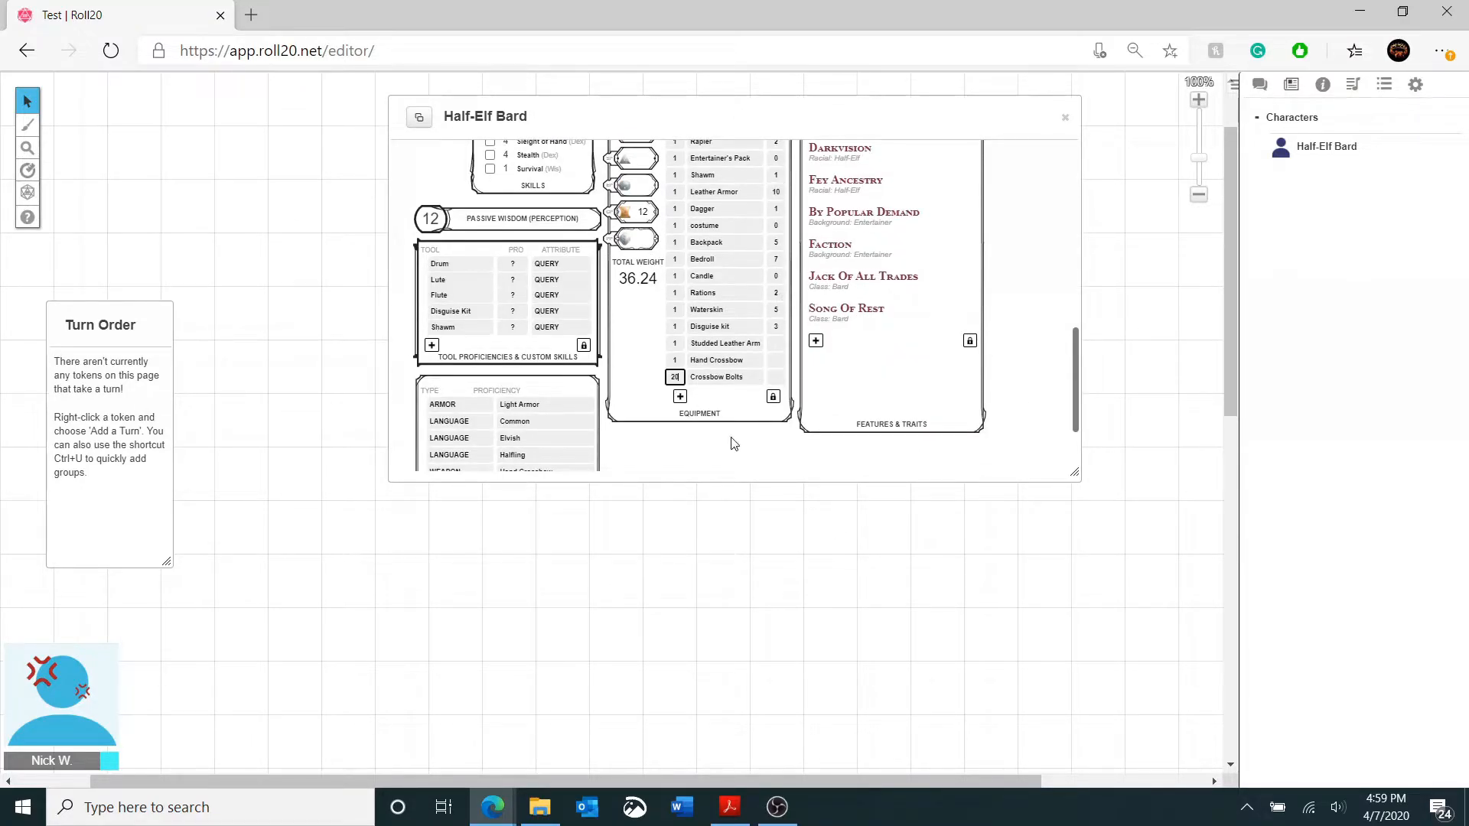
left_click(646, 381)
- Compare the equipment with Half-elf Bard 2.pdf and delete the plain Leather Armor from the sheet's equipment list
key("alt+Tab")
key("alt+Tab")
scroll(629, 384, "up", 1)
scroll(630, 384, "down", 1)
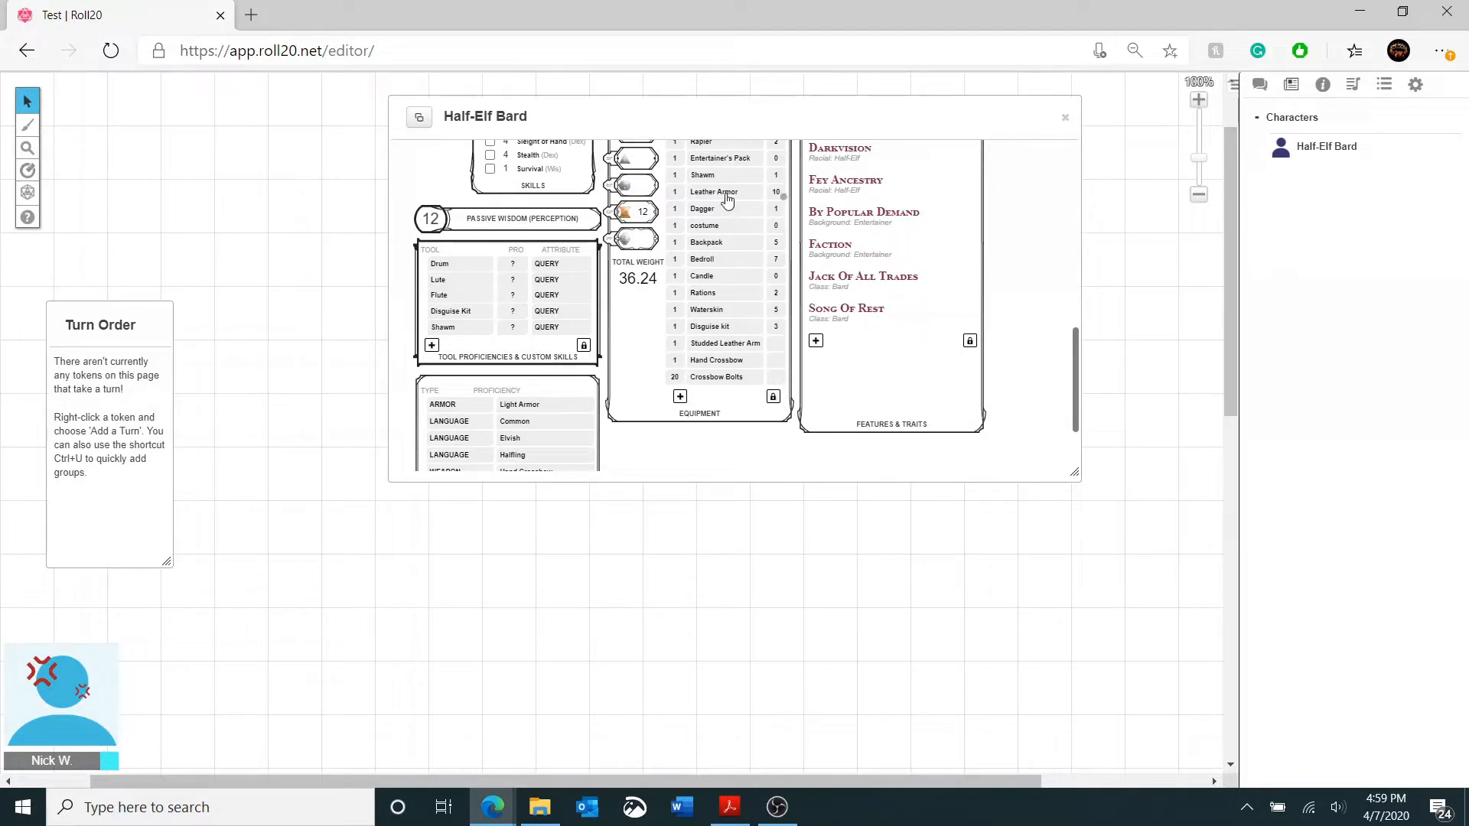
left_click(753, 201)
scroll(792, 390, "up", 1)
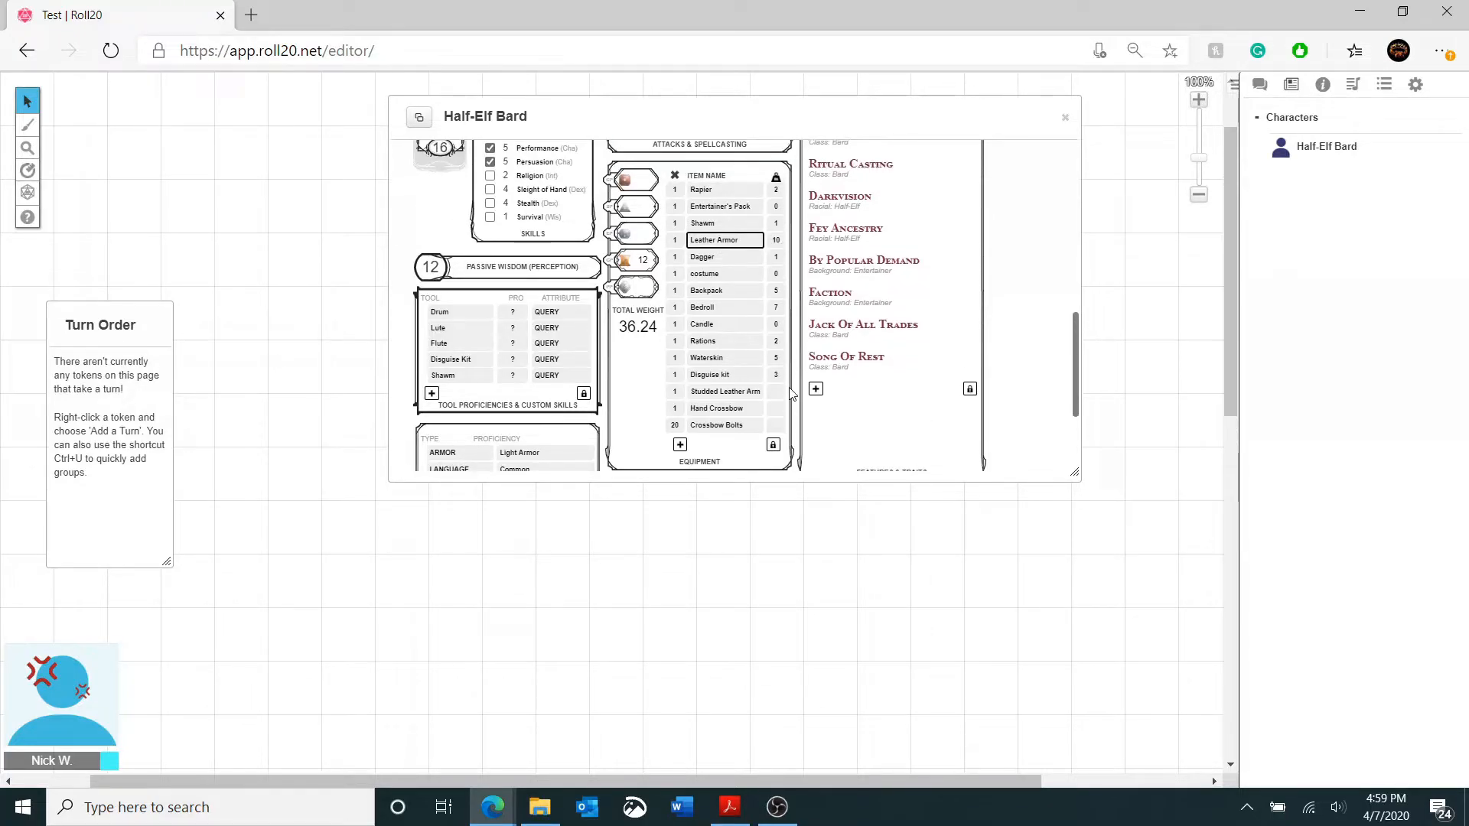
left_click(773, 445)
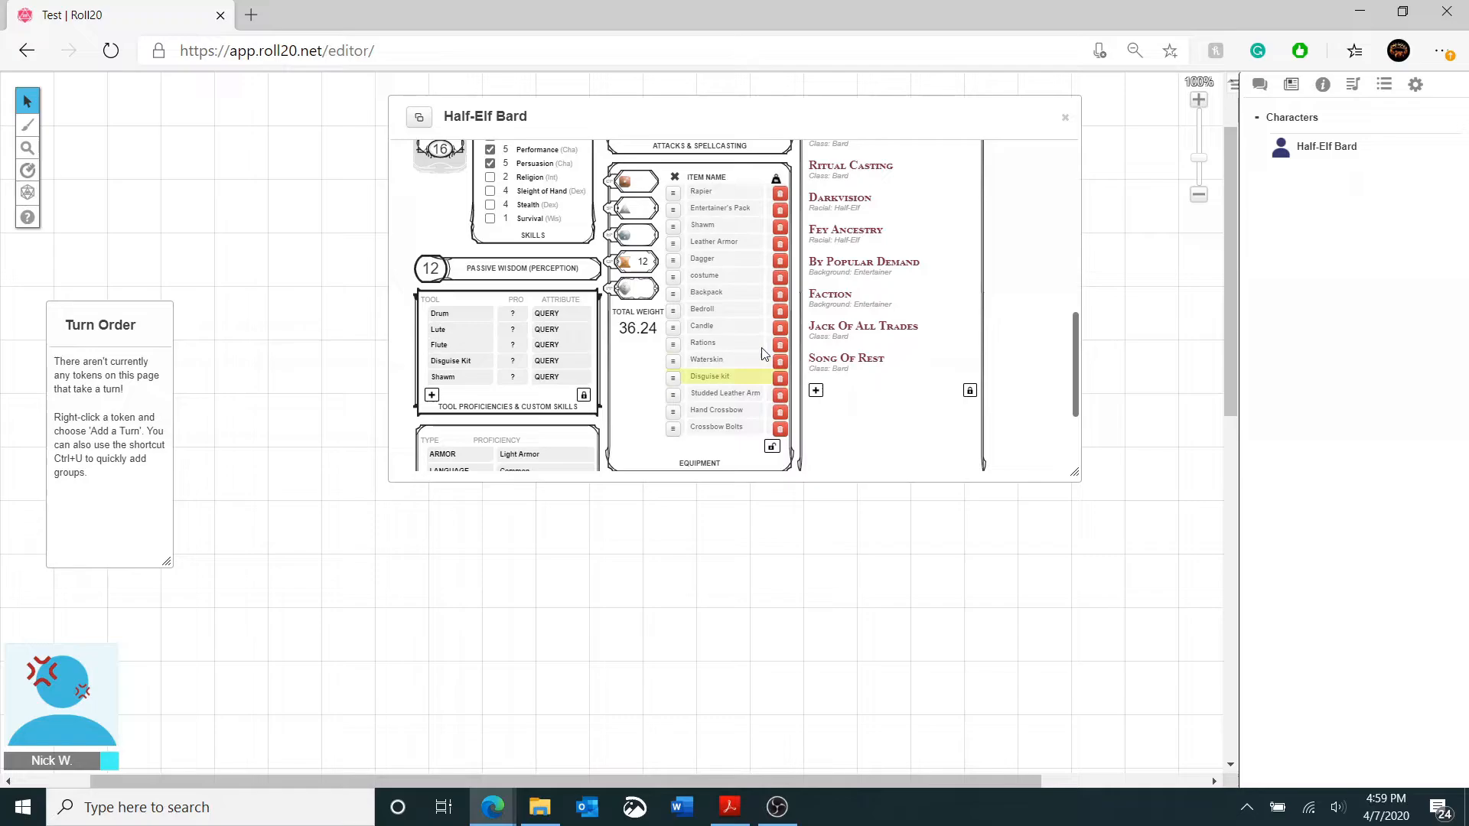
left_click(779, 243)
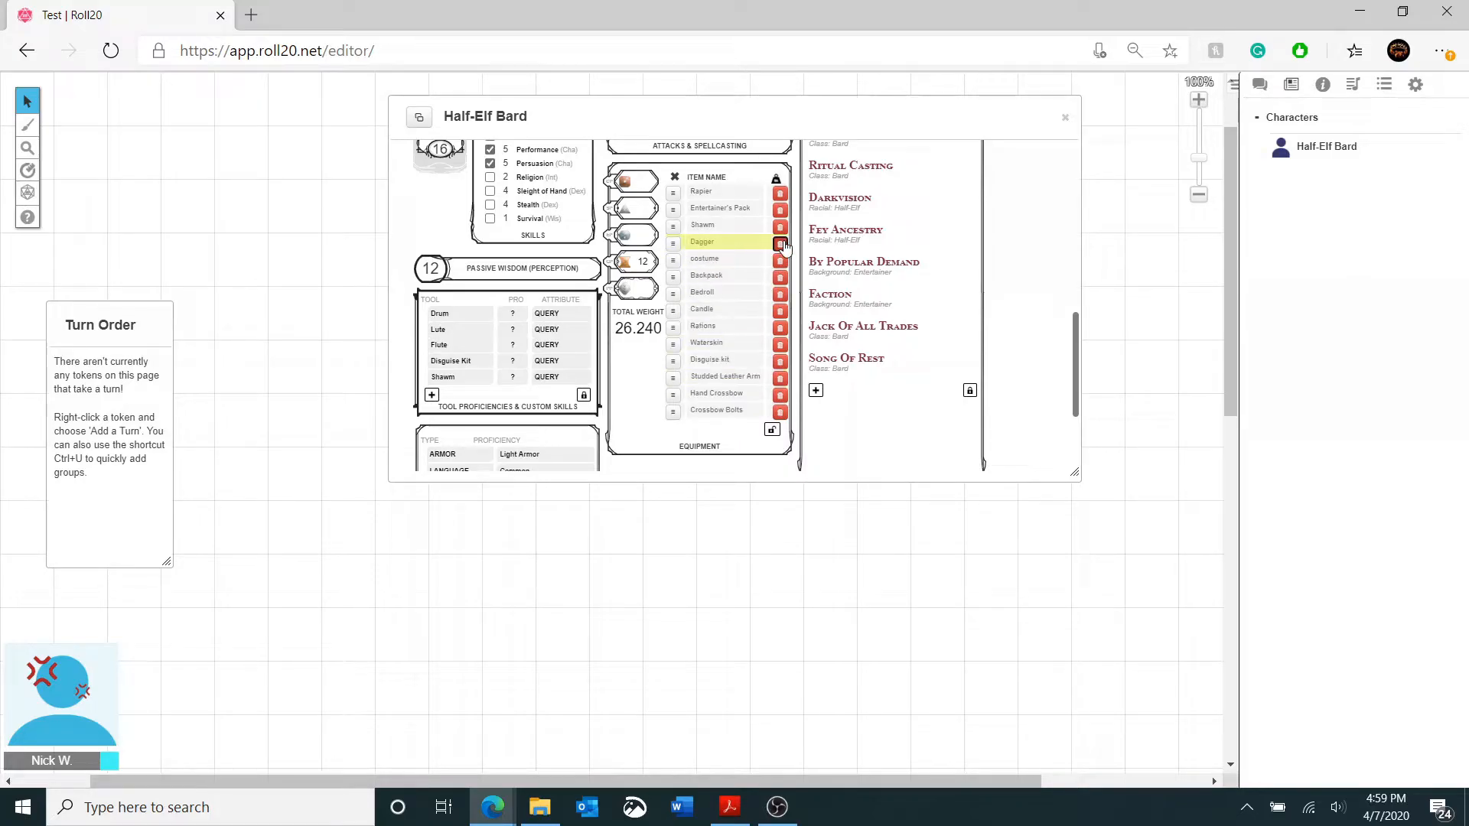
left_click(772, 440)
- Set the character's armor class to 15 and check it against Half-elf Bard 2.pdf
scroll(634, 375, "up", 6)
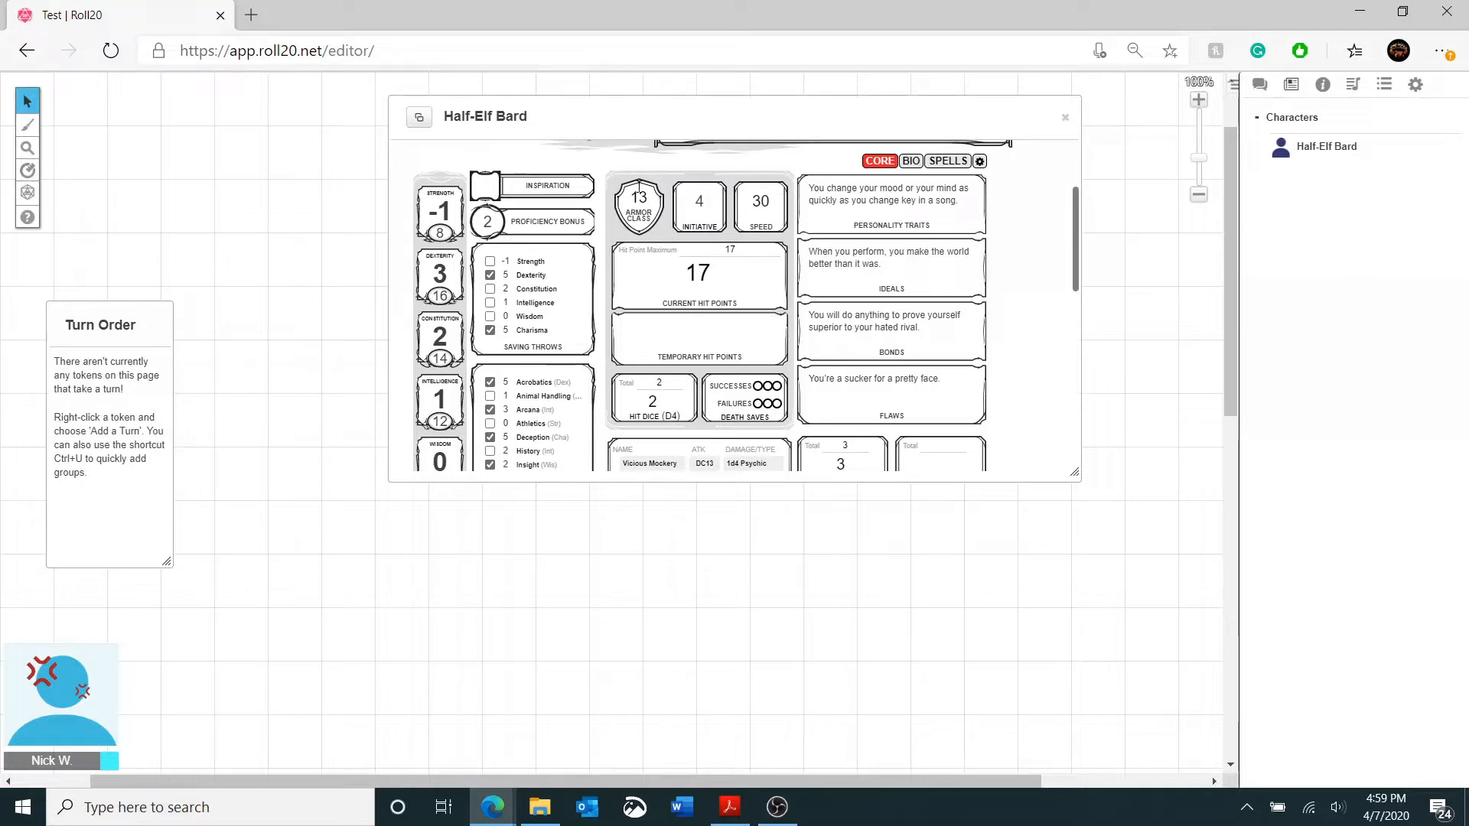
double_click(639, 197)
type("15")
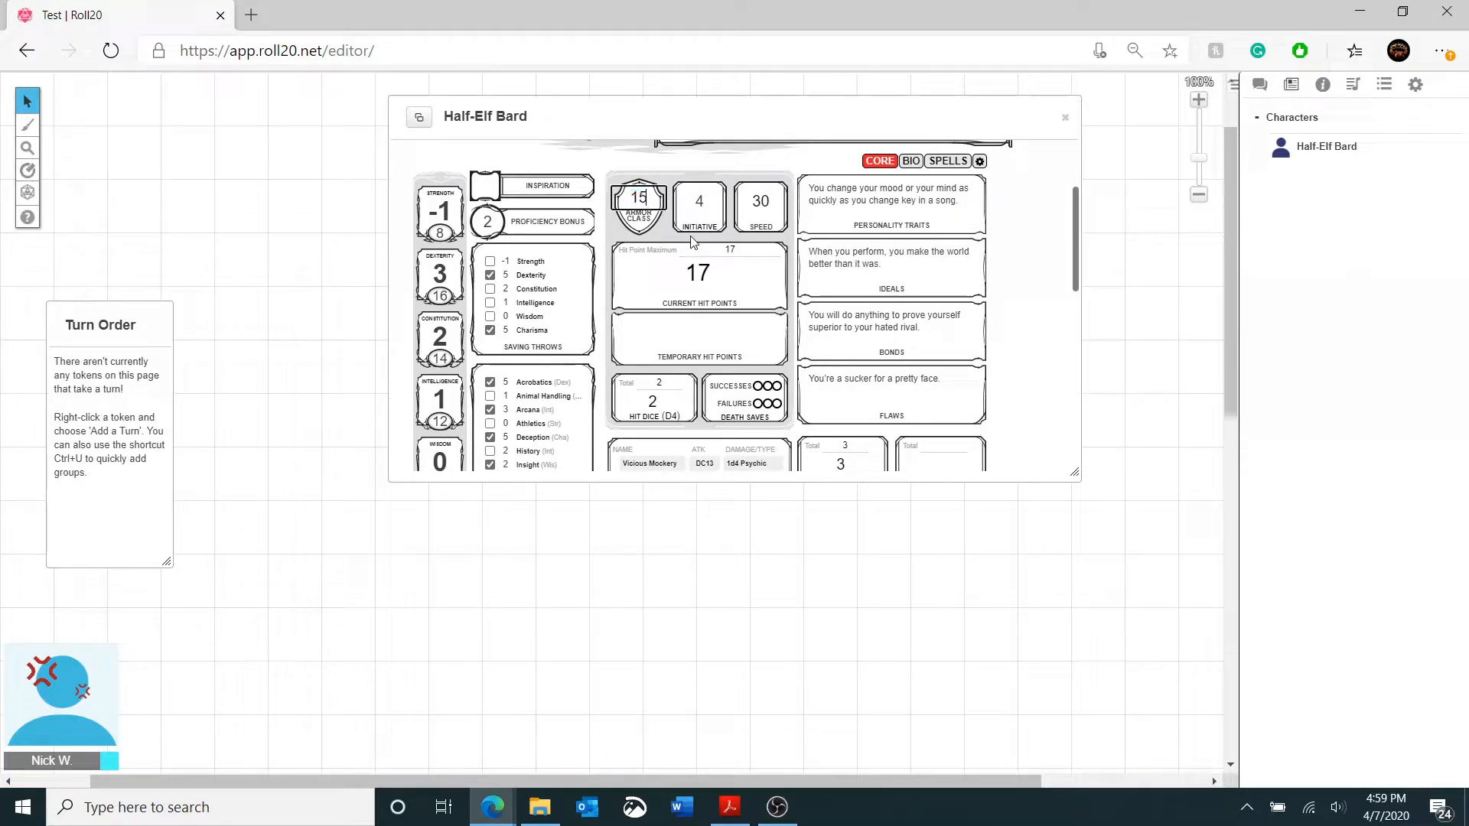
key("alt+Tab")
scroll(1048, 229, "up", 3)
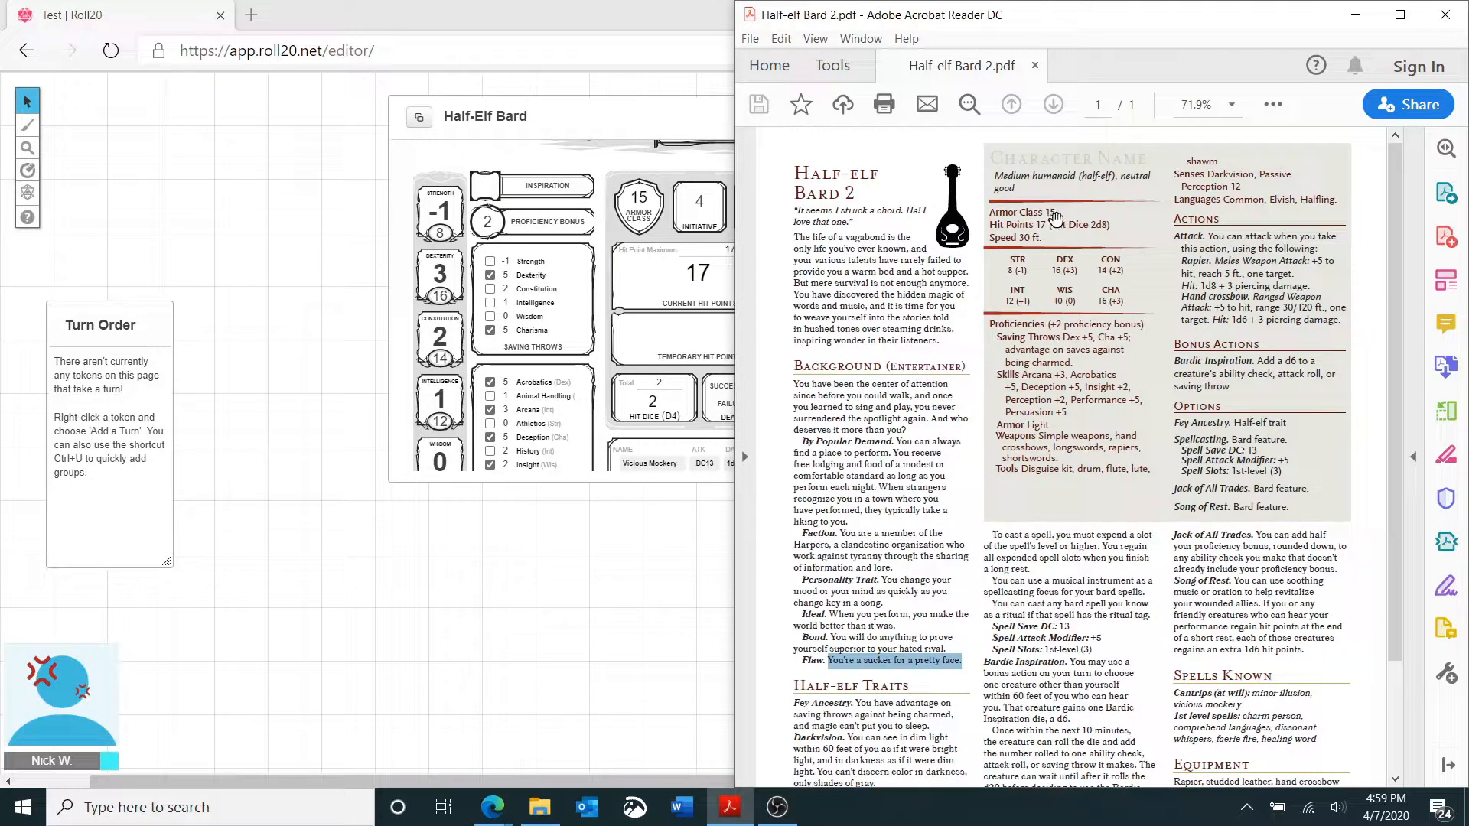
left_click(608, 320)
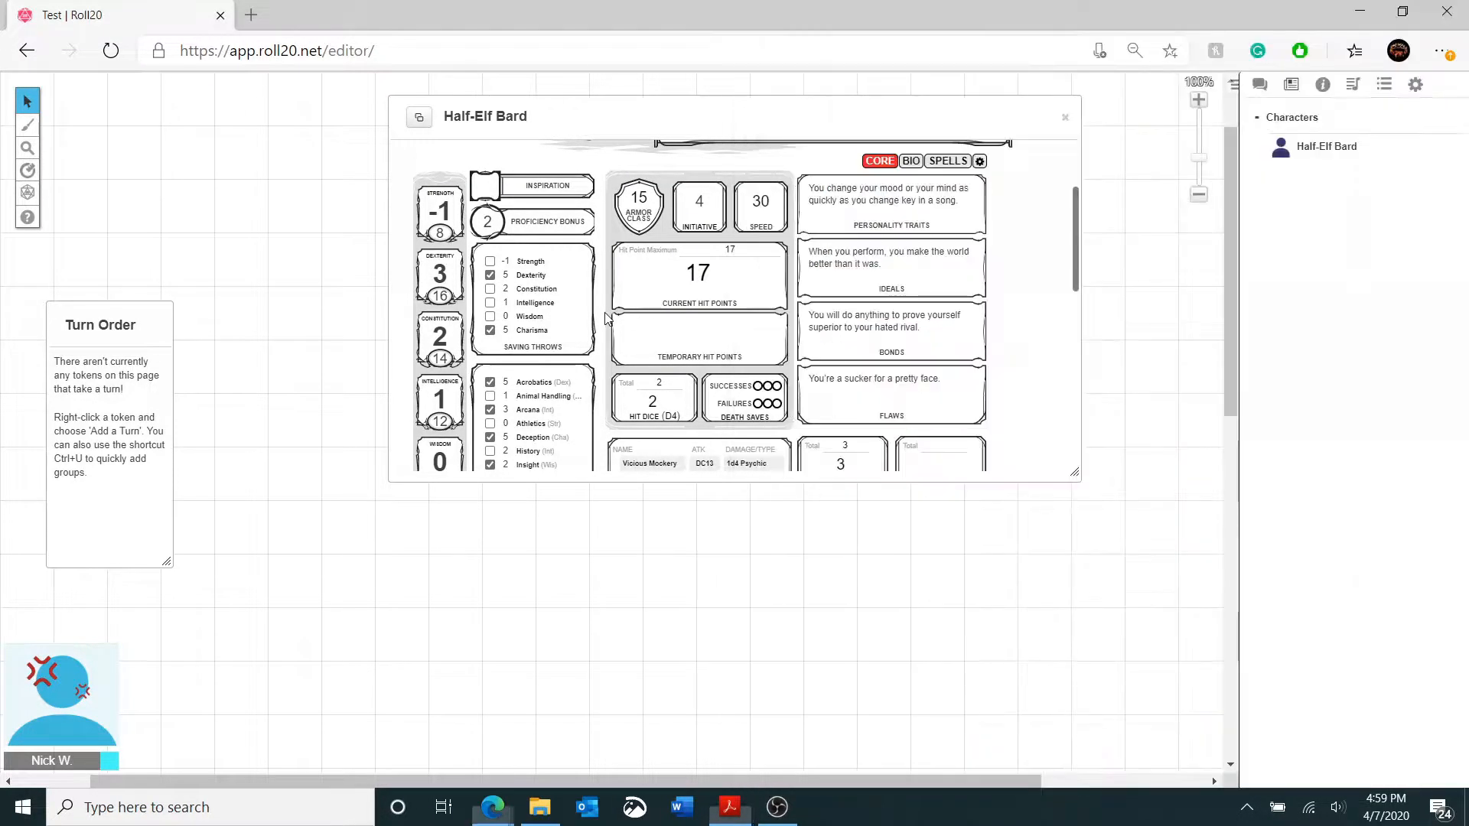
scroll(627, 280, "down", 5)
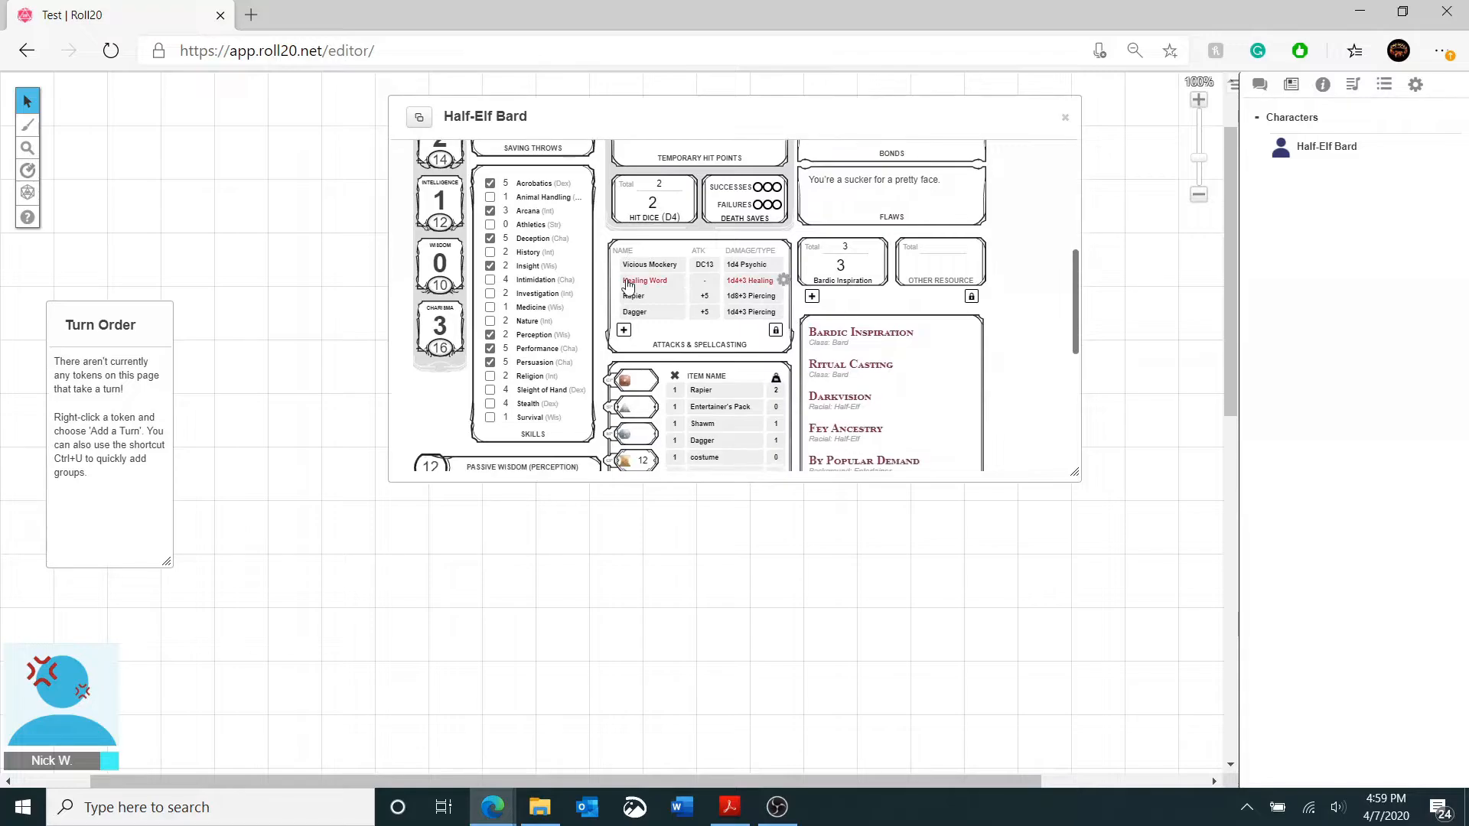
scroll(627, 433, "down", 3)
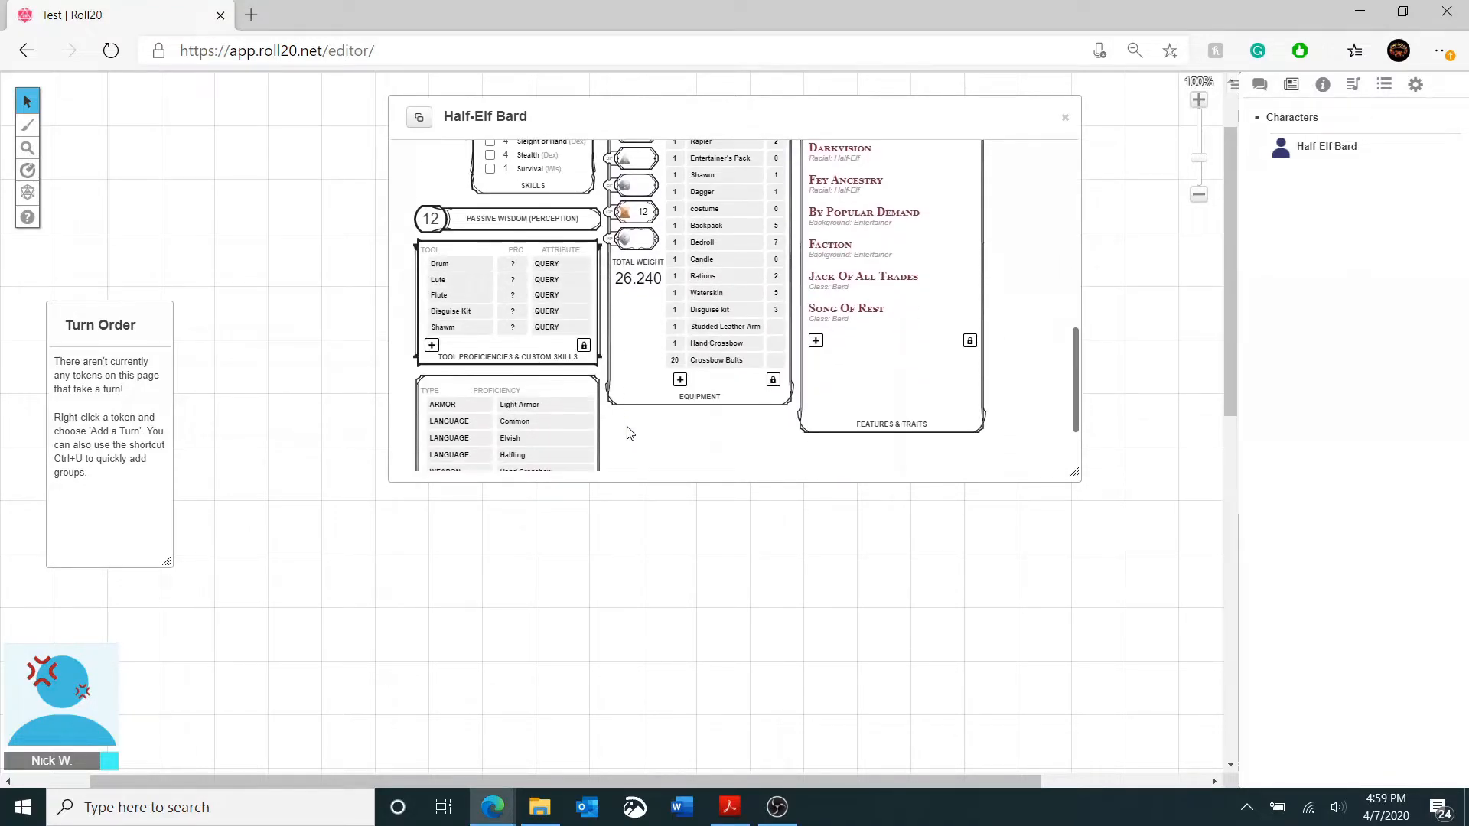
scroll(629, 432, "up", 4)
scroll(629, 433, "up", 6)
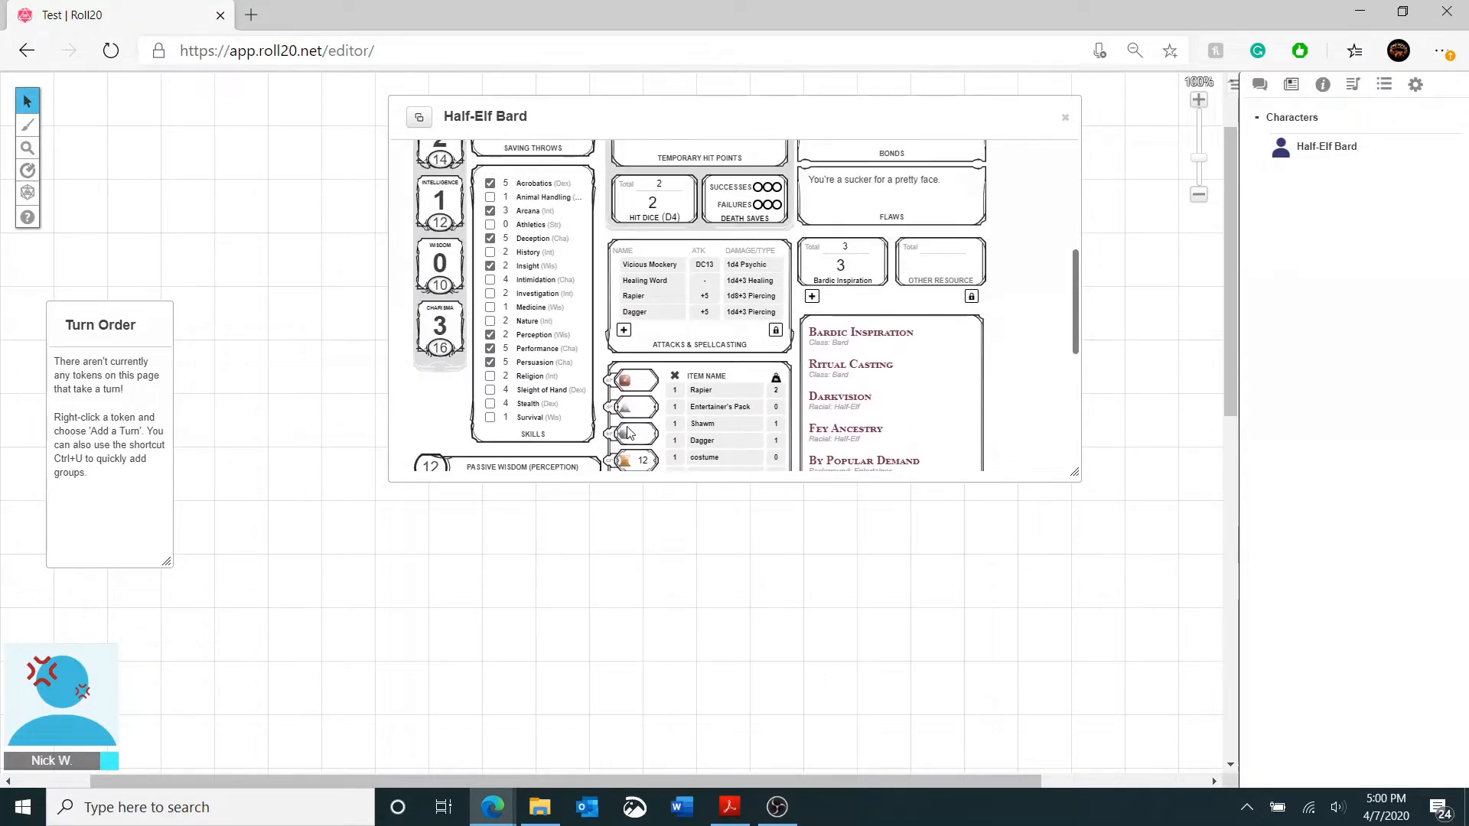
scroll(624, 297, "down", 1)
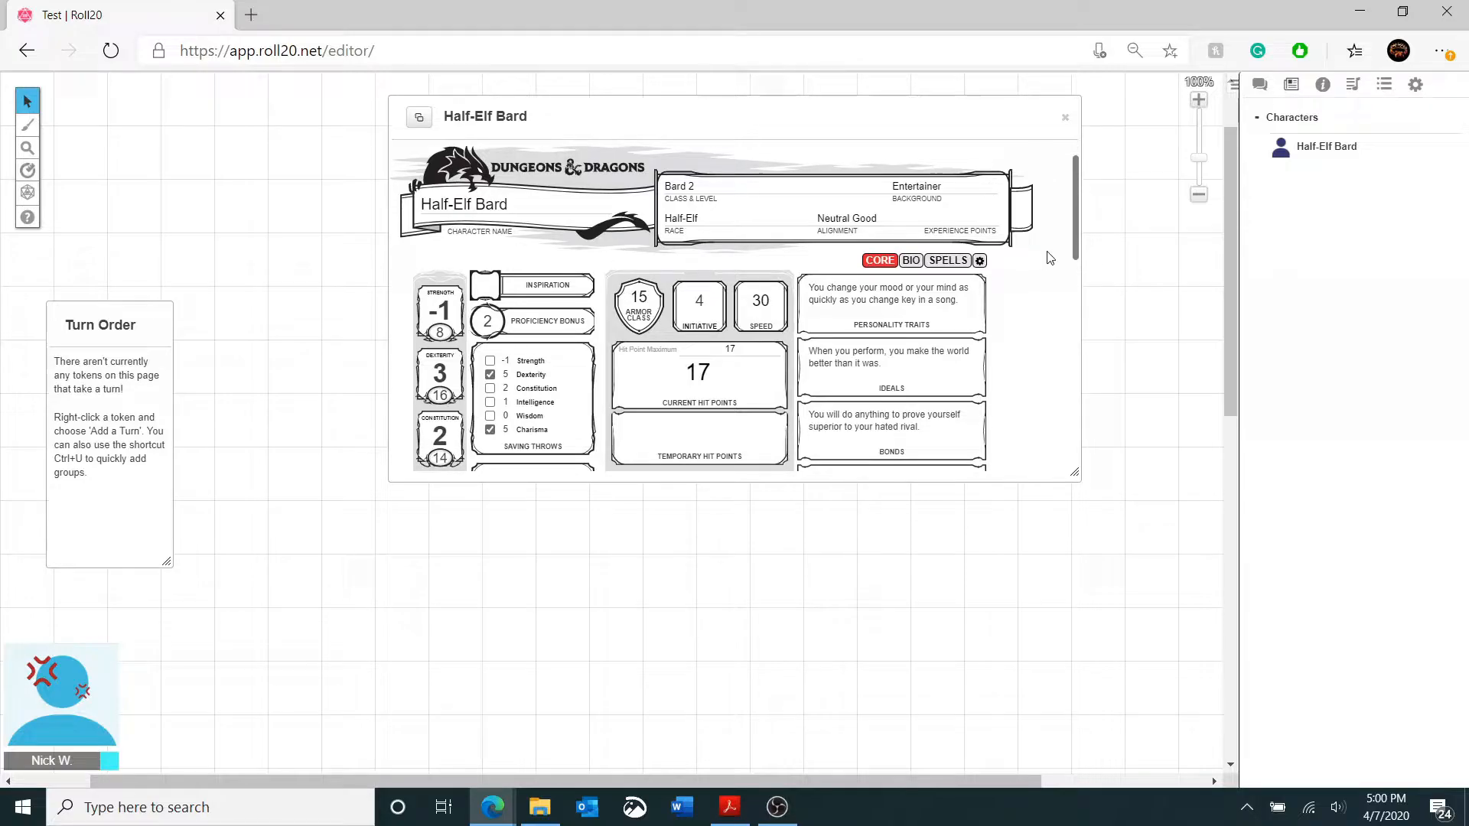
- Add a new 1st-level spell named Dissonant Whispers to the character's spell list
left_click(943, 261)
scroll(699, 306, "down", 3)
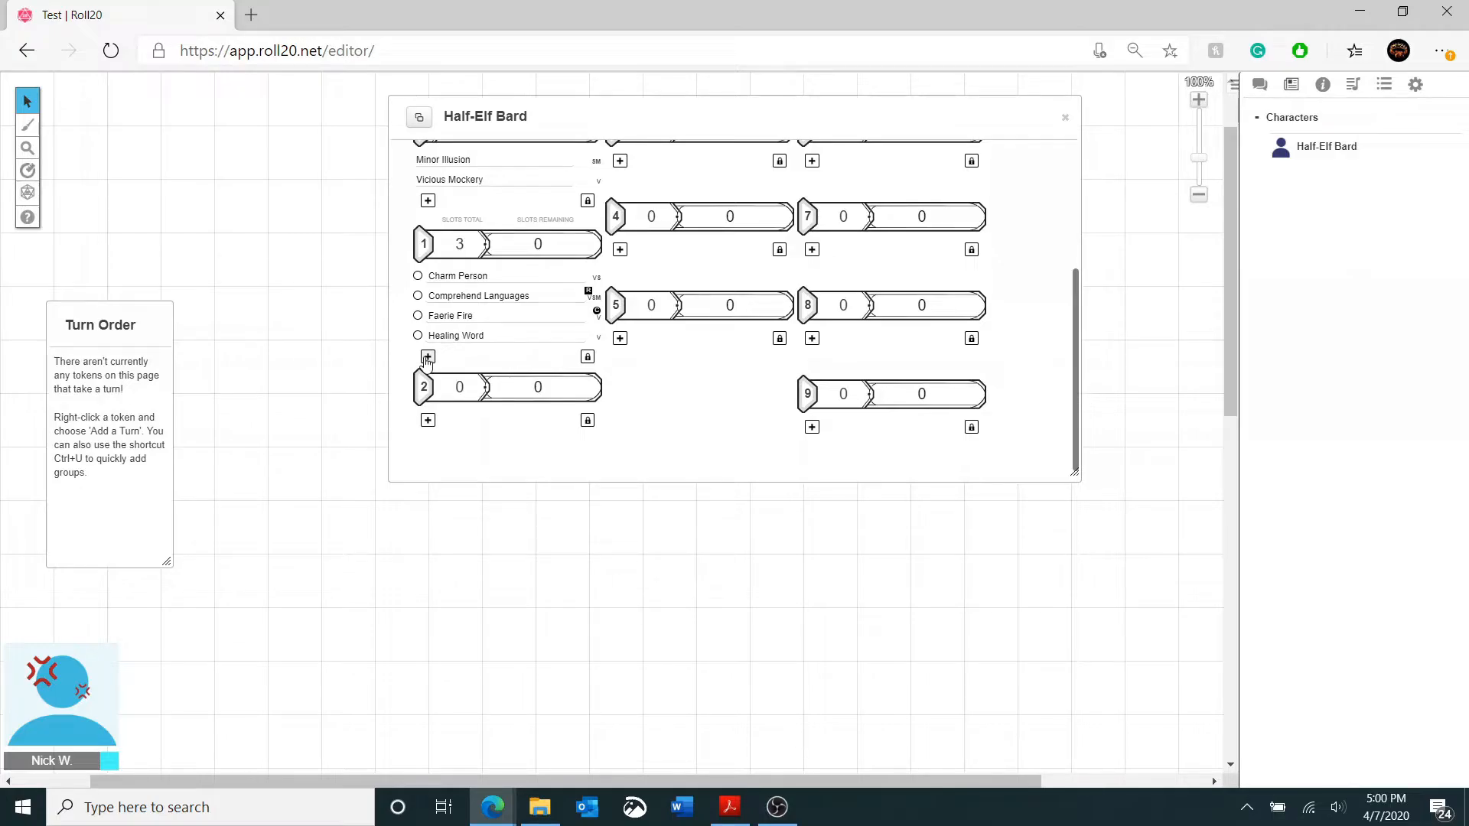
left_click(428, 357)
scroll(524, 359, "down", 2)
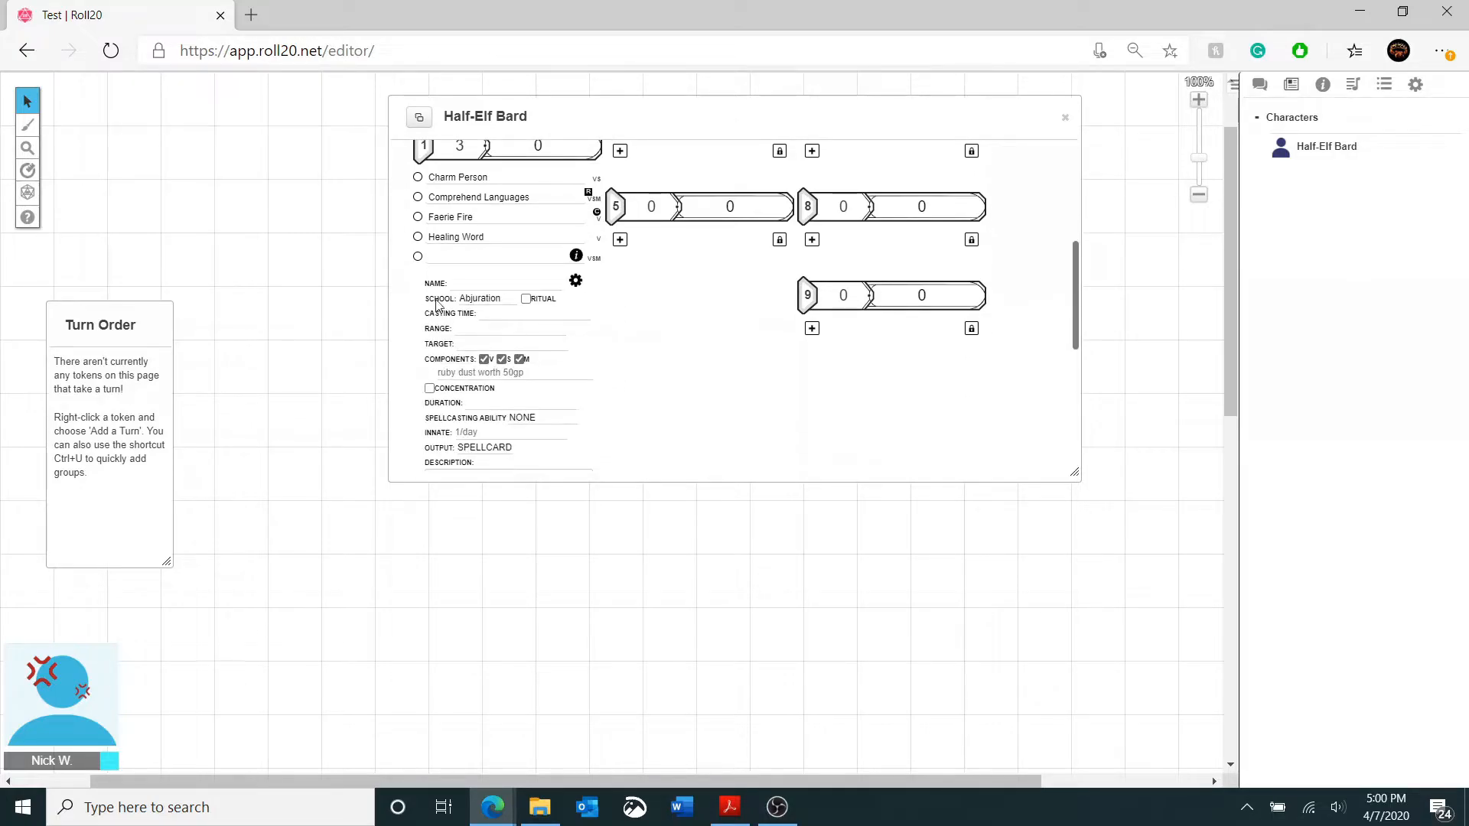
left_click(467, 263)
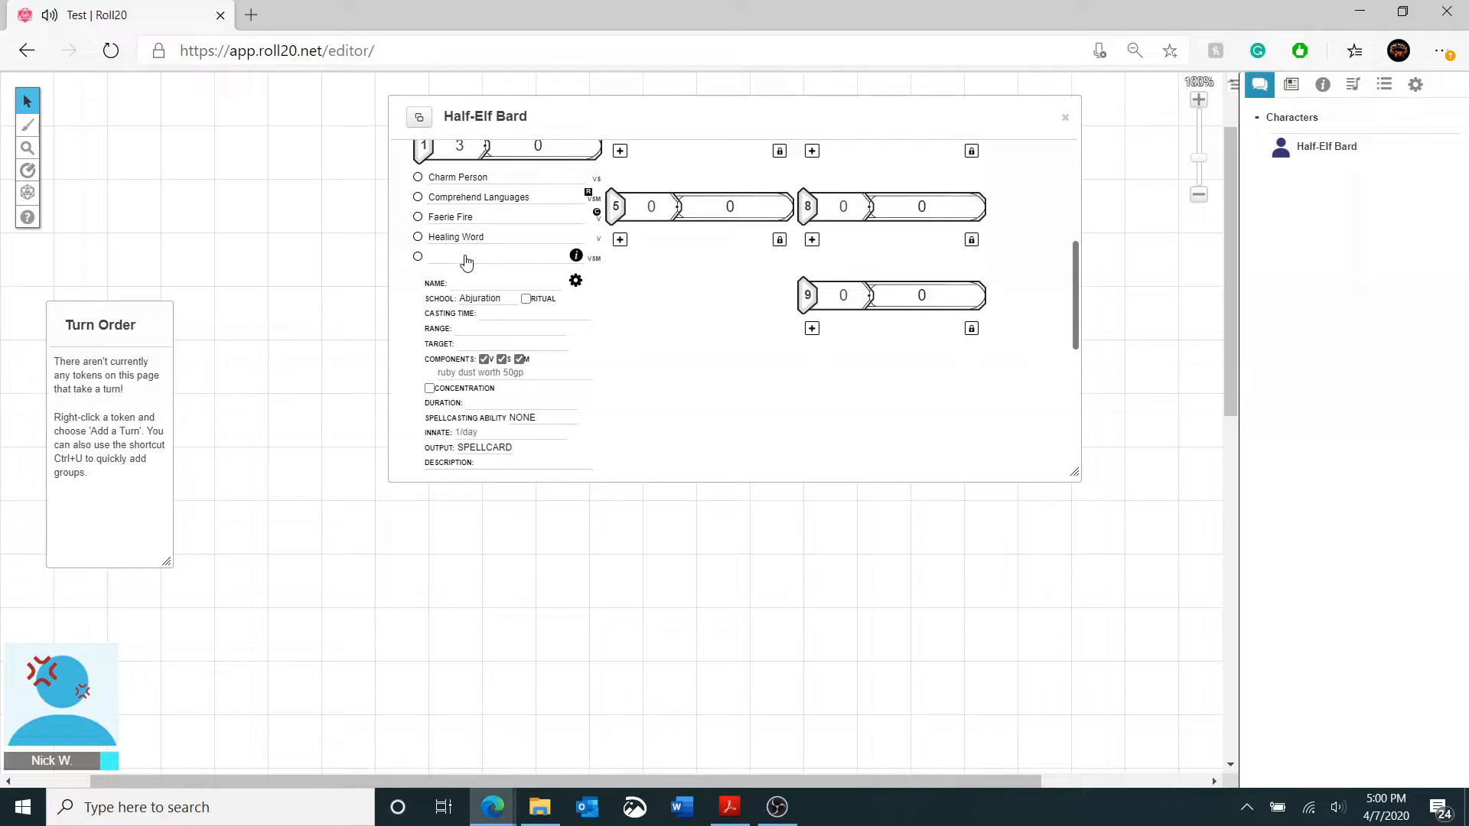
left_click(468, 283)
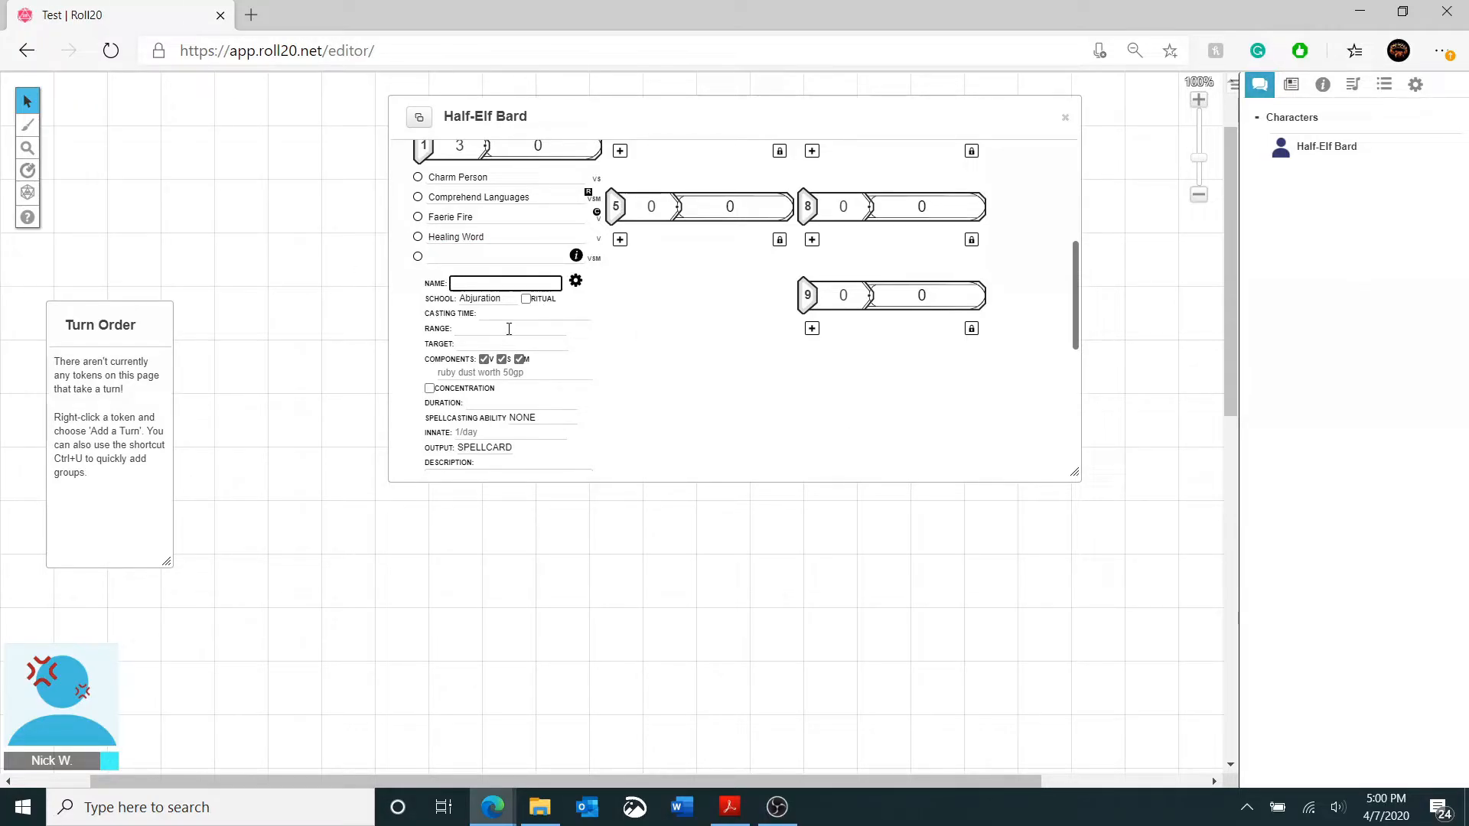
type("Dissonant Whispers")
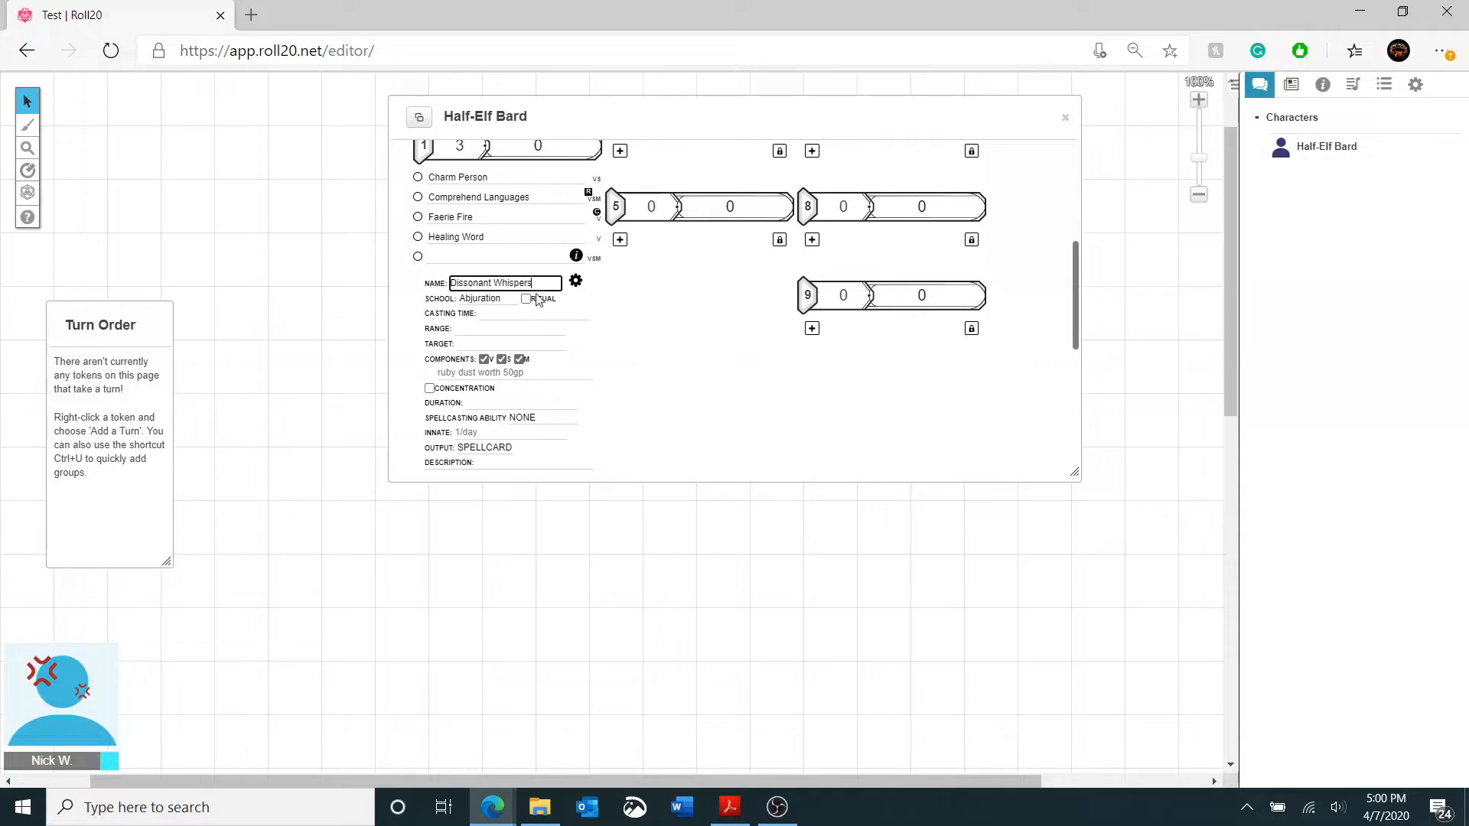
left_click(631, 360)
- Check the Spells Known section in Half-elf Bard 2.pdf
key("alt+Tab")
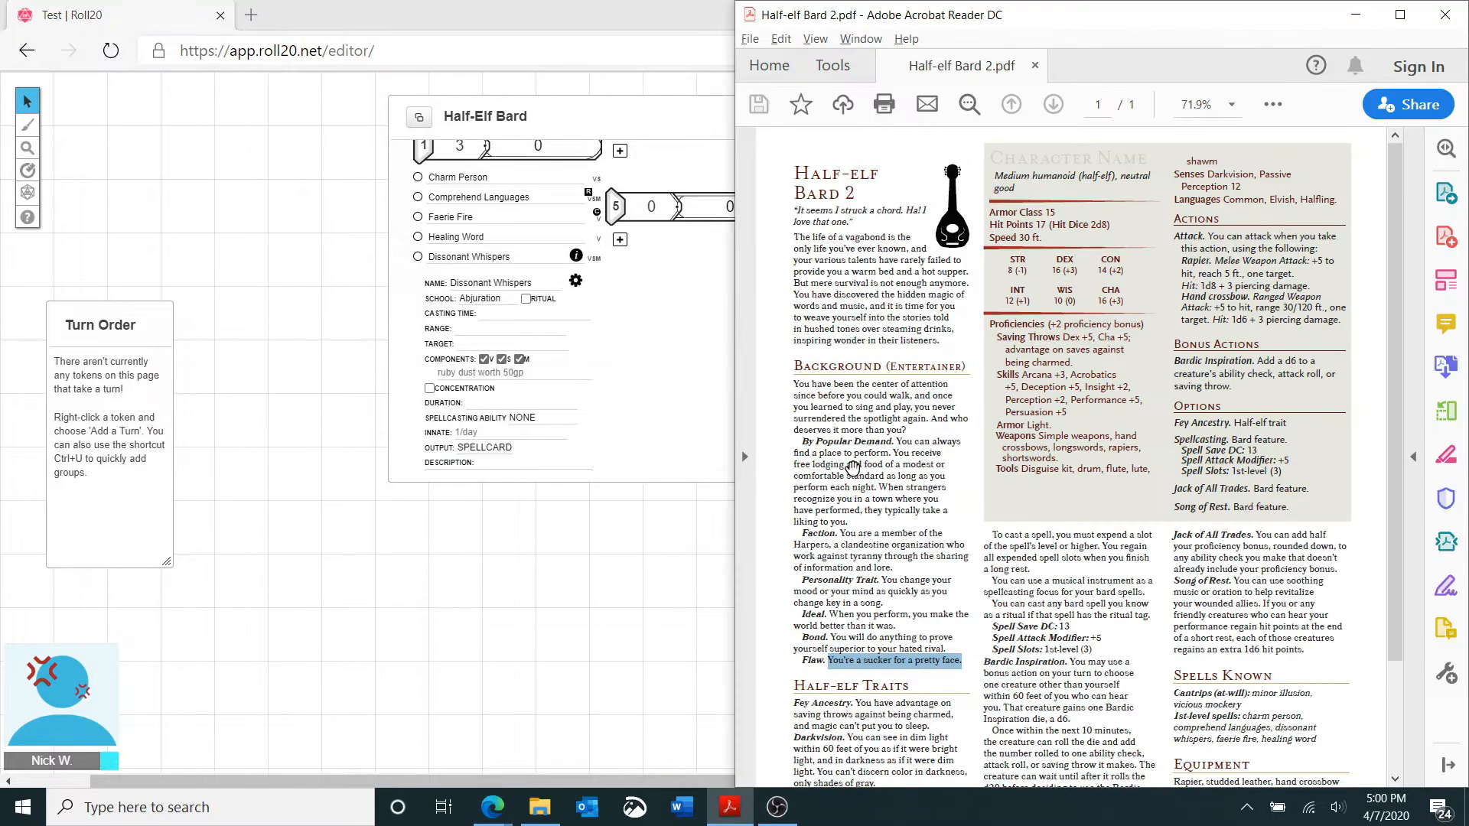
scroll(1260, 427, "down", 3)
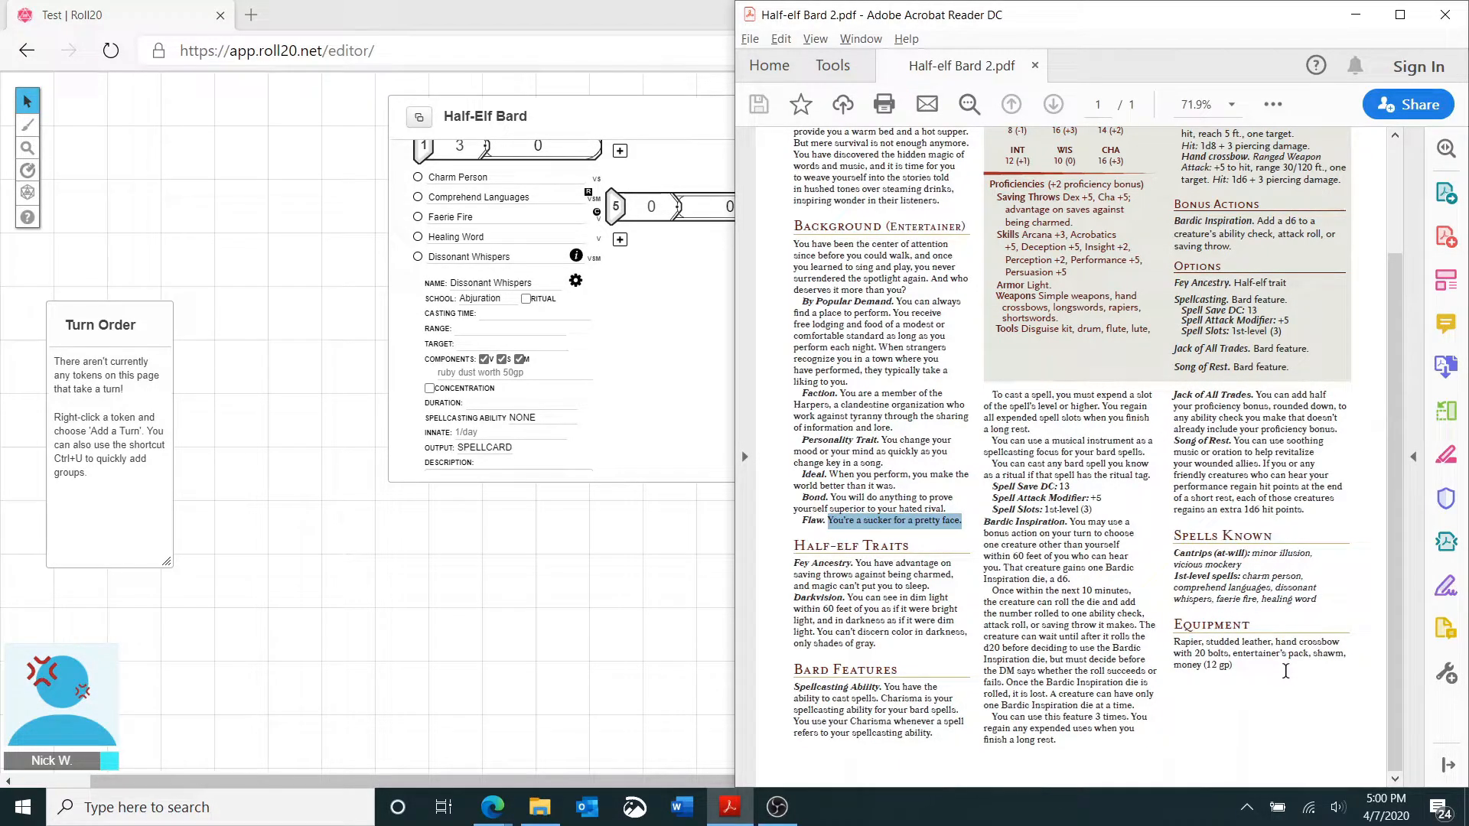
left_click(602, 358)
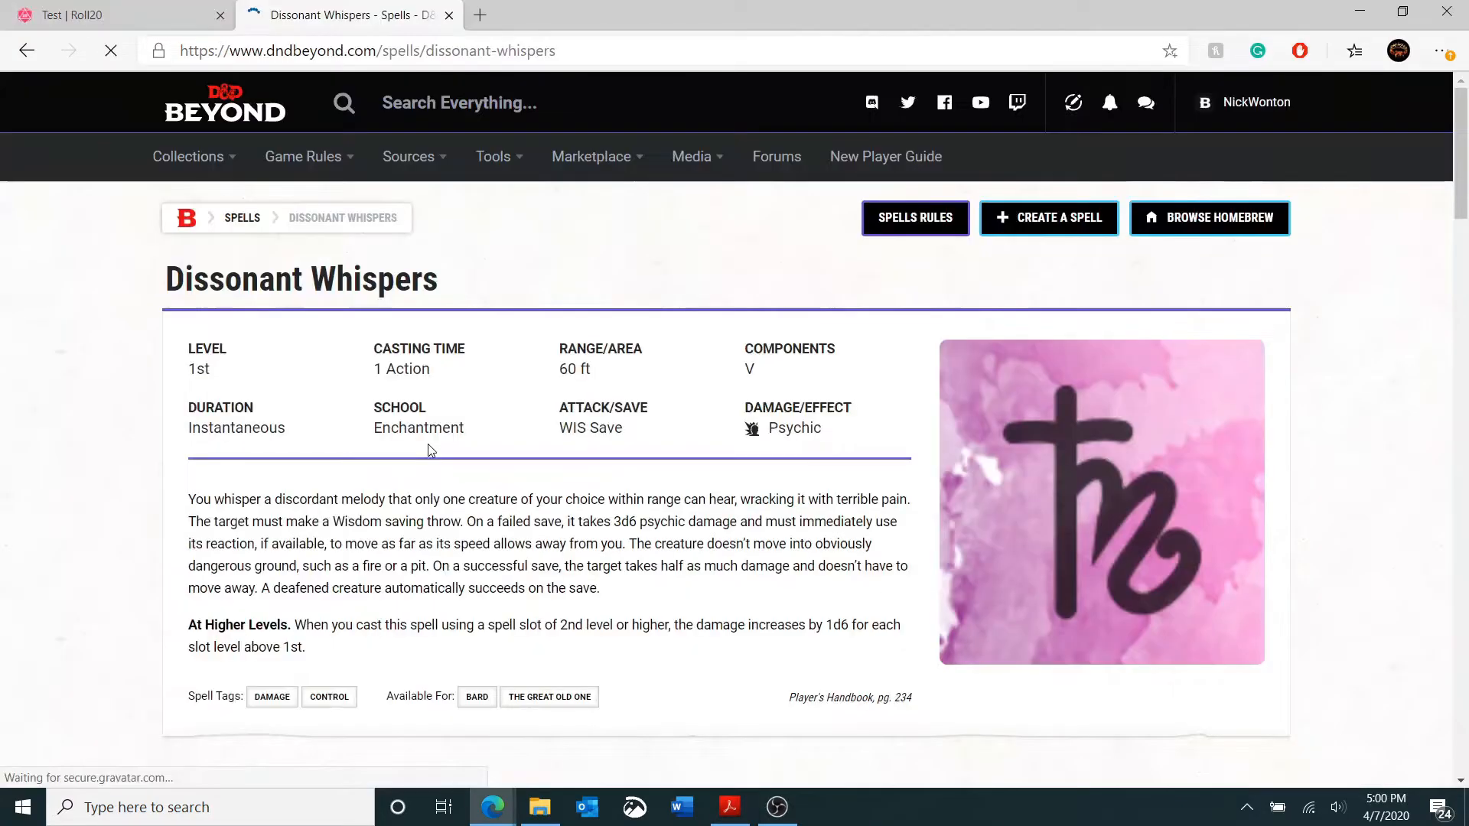
- Copy the main description of Dissonant Whispers from its D&D Beyond page into the spell's description on the Roll20 sheet
scroll(429, 450, "down", 2)
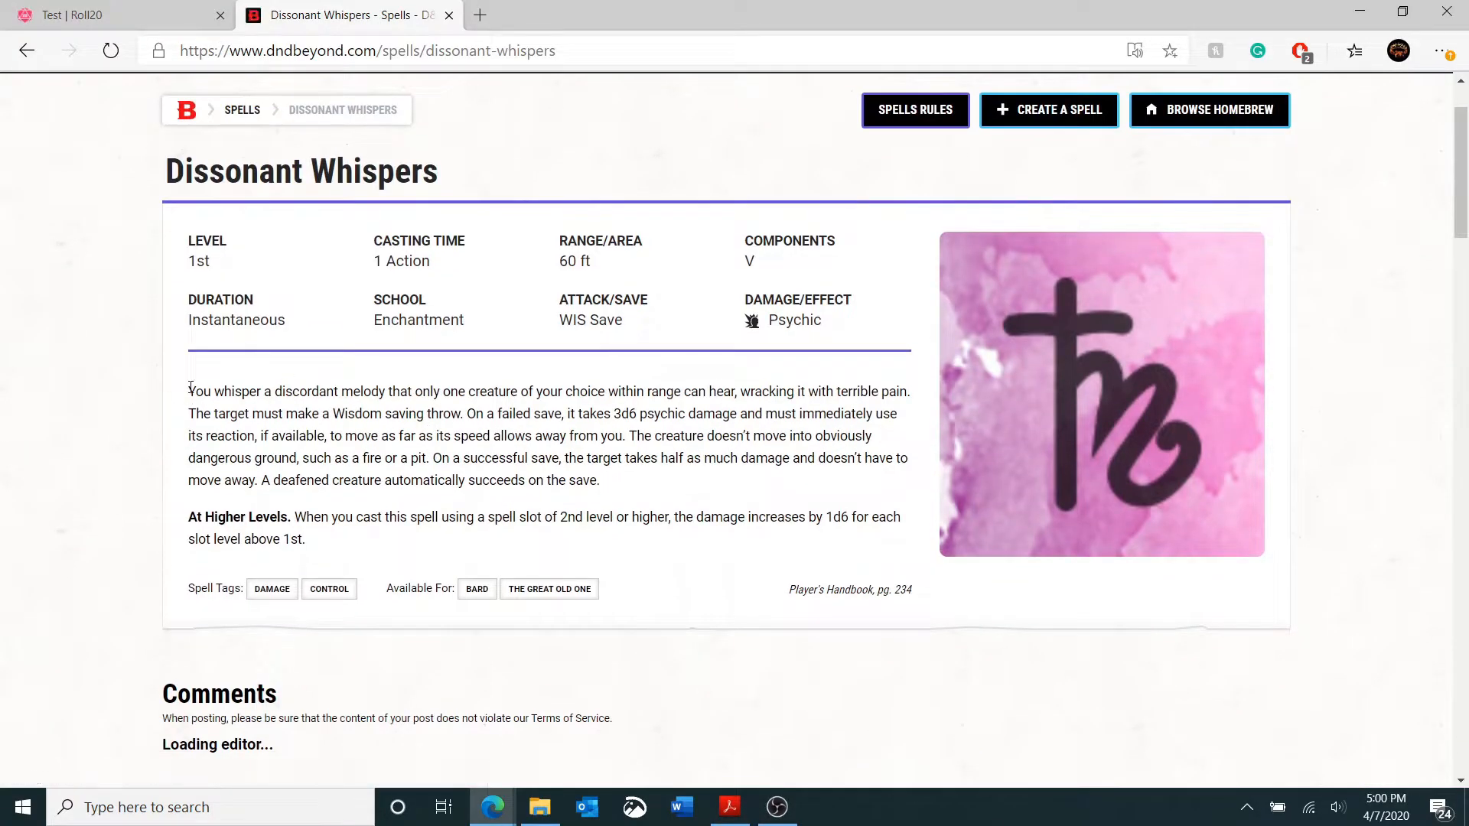
left_click_drag(456, 465, 622, 492)
key("ctrl+c")
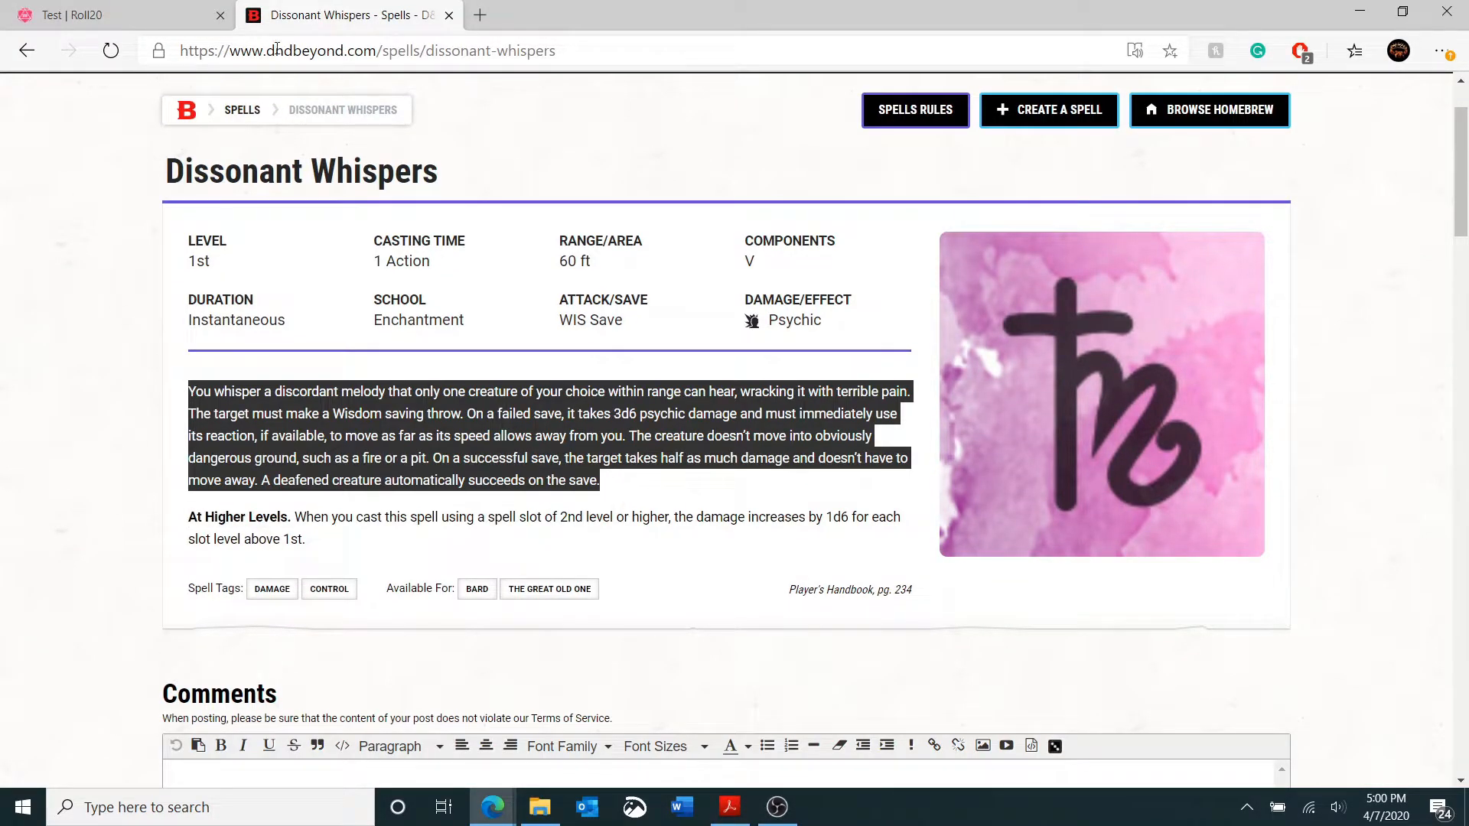
left_click(114, 15)
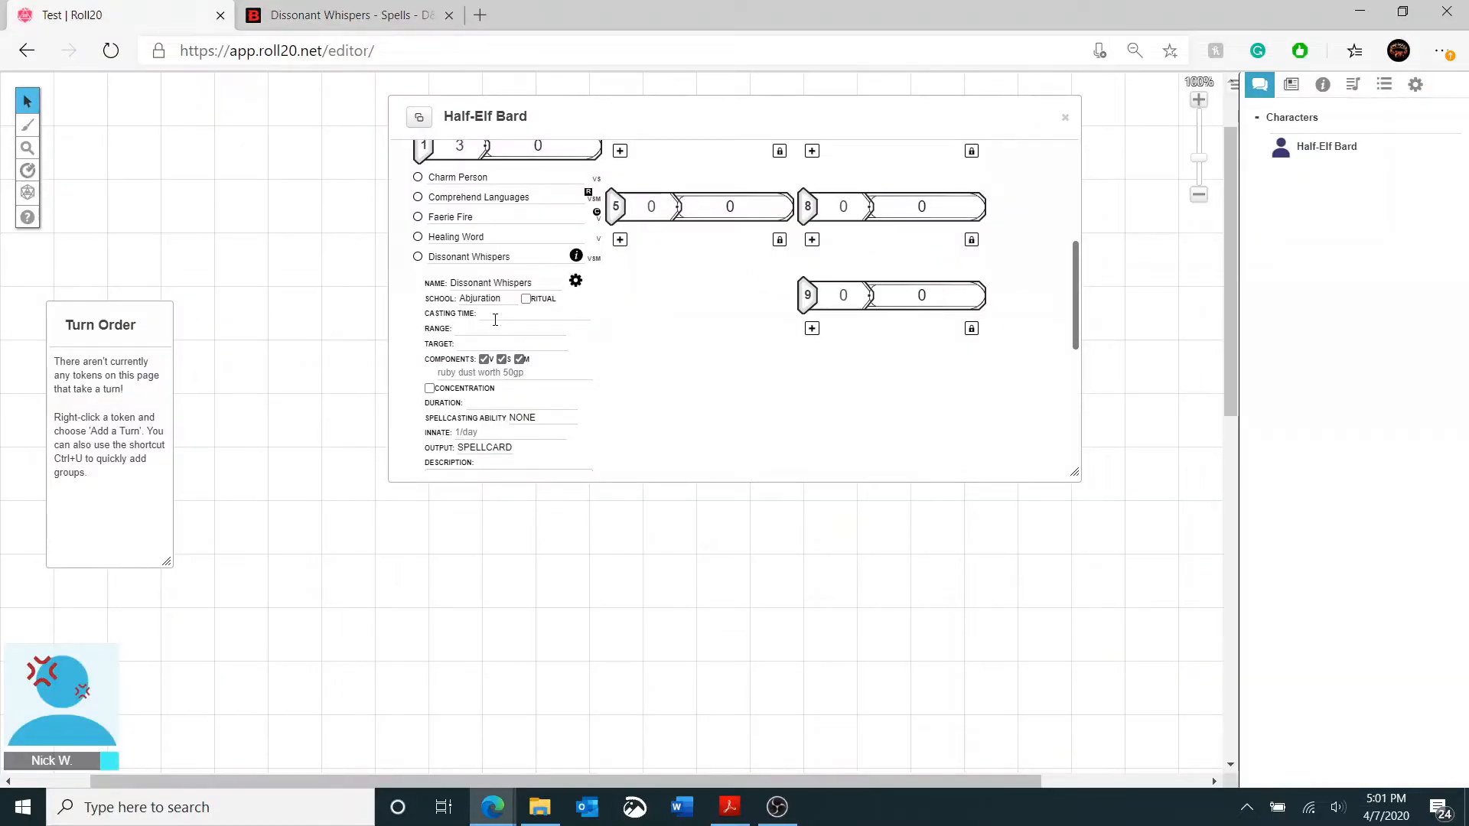
scroll(494, 398, "down", 1)
left_click(490, 426)
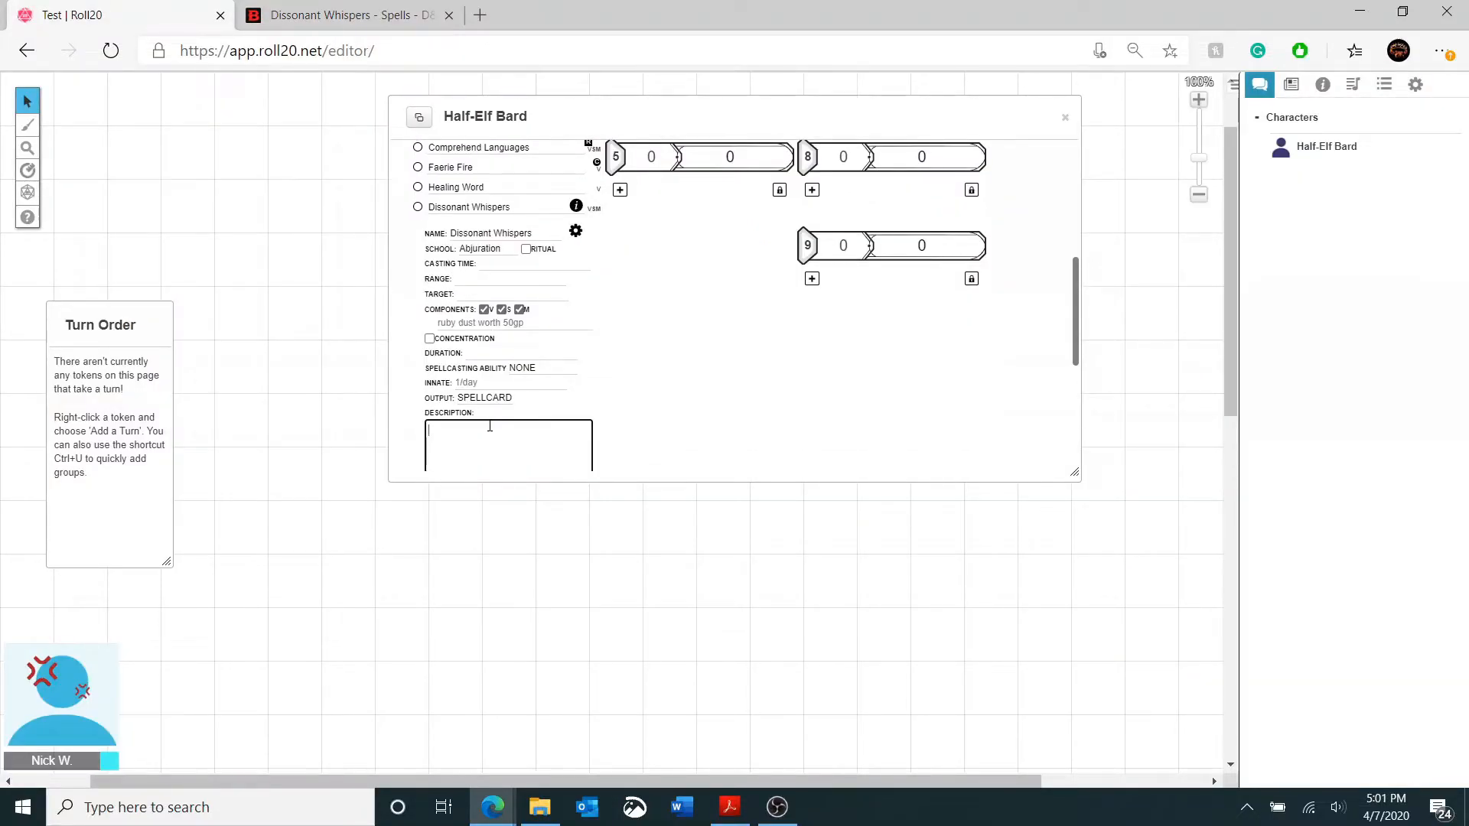
key("ctrl+v")
- Copy the At Higher Levels text from the D&D Beyond page into the matching field of Dissonant Whispers in Roll20
left_click(344, 15)
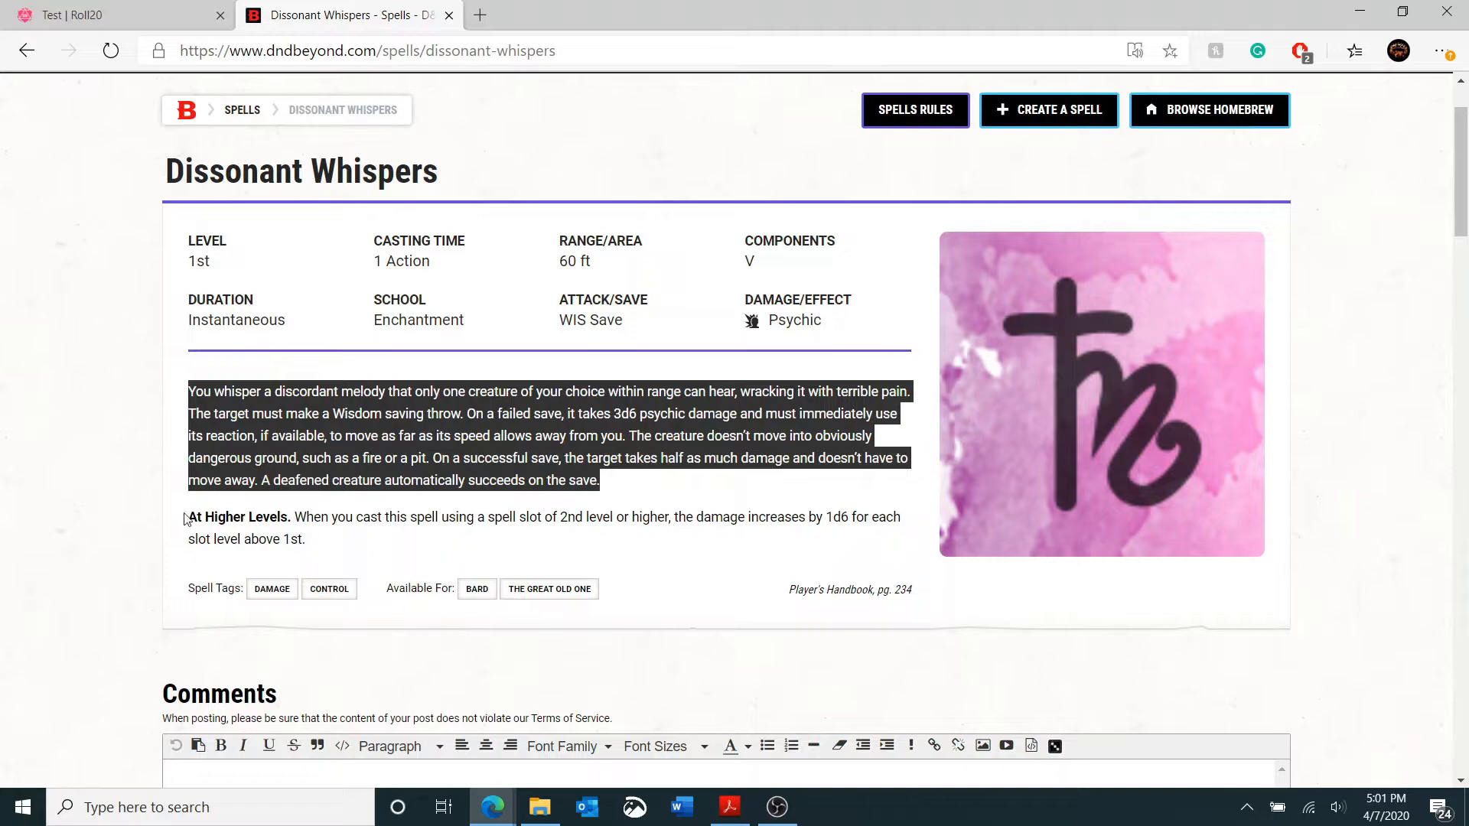
left_click_drag(295, 516, 303, 538)
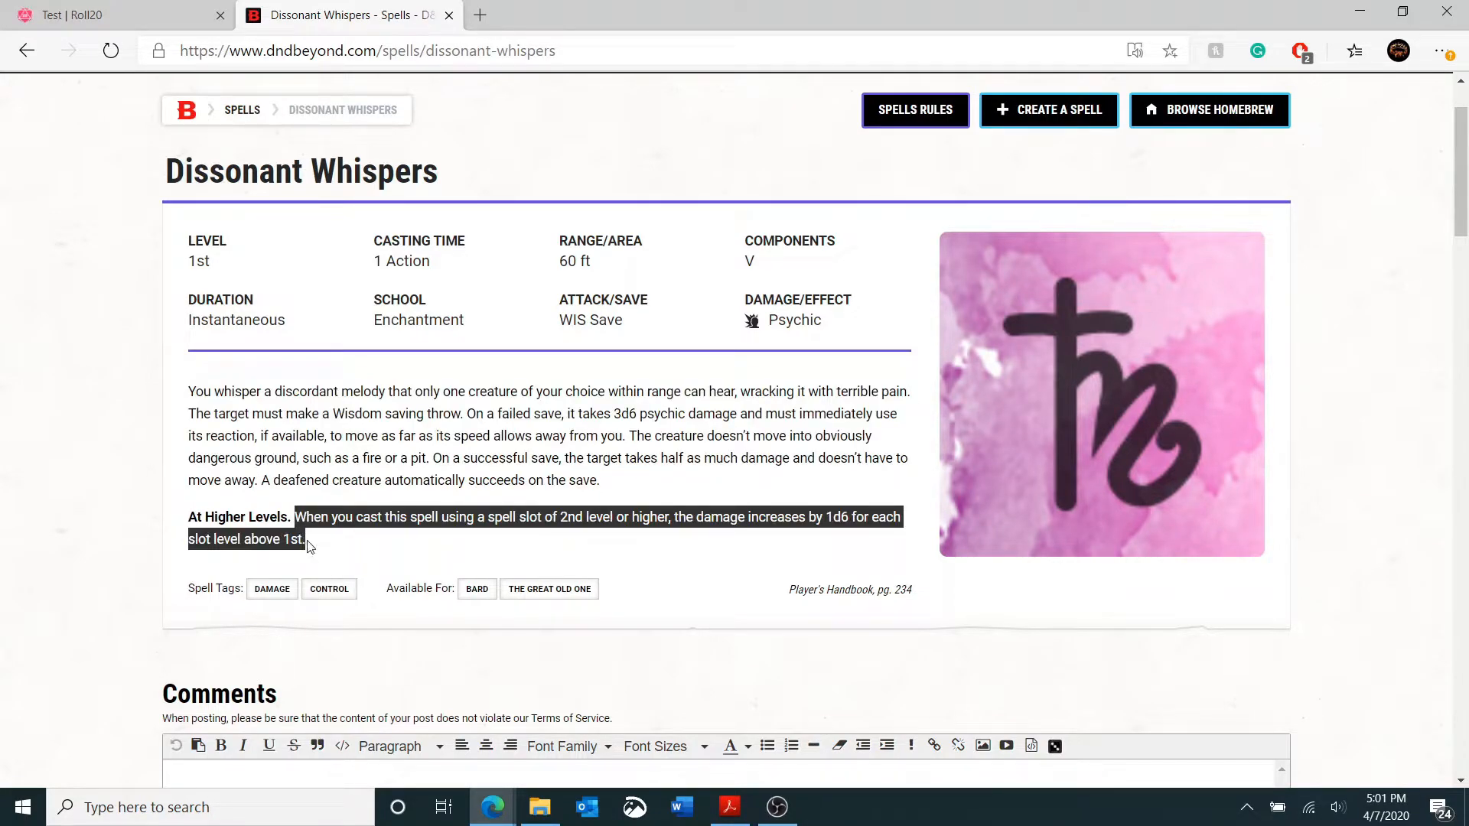
left_click(153, 8)
scroll(586, 427, "down", 1)
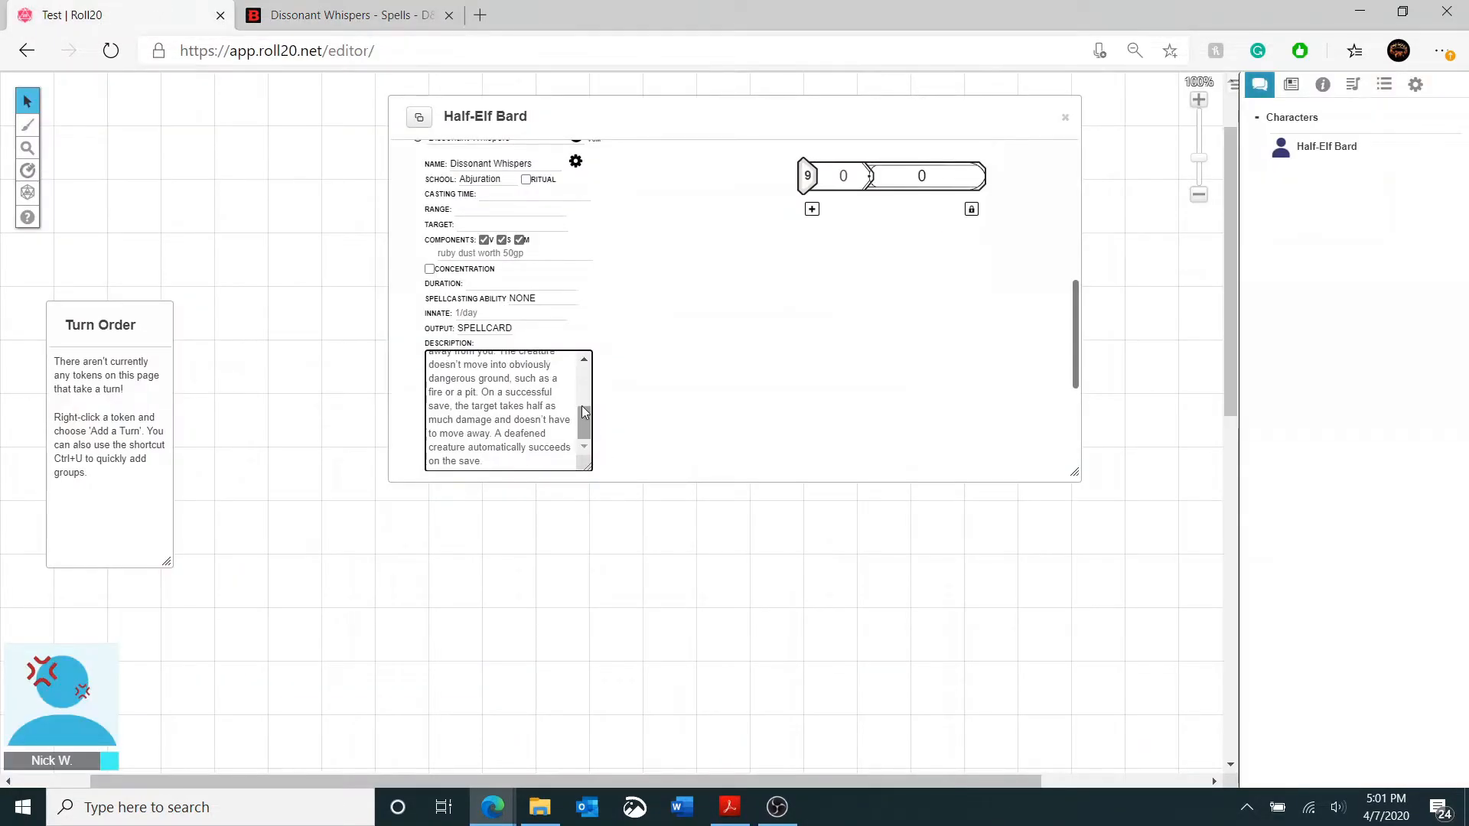
scroll(645, 409, "down", 1)
left_click(565, 455)
type("When you cast this spell using a spell slot of 2nd level or higher, the damage increases by 1d6 for each slot level above 1st.")
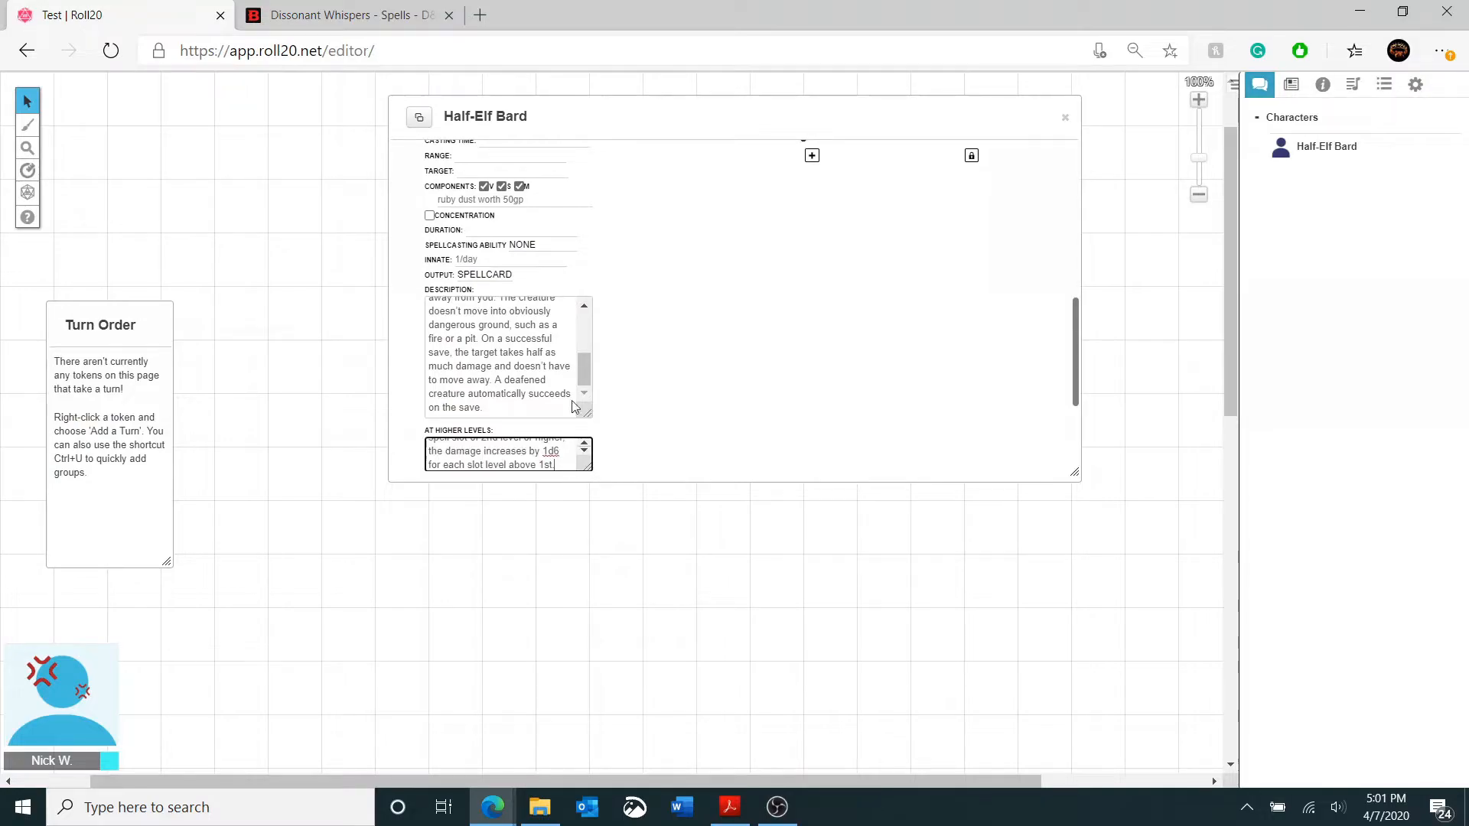
- Set the Dissonant Whispers output to ATTACK with 3d6 Psychic damage, checking the damage on the D&D Beyond page
left_click(494, 276)
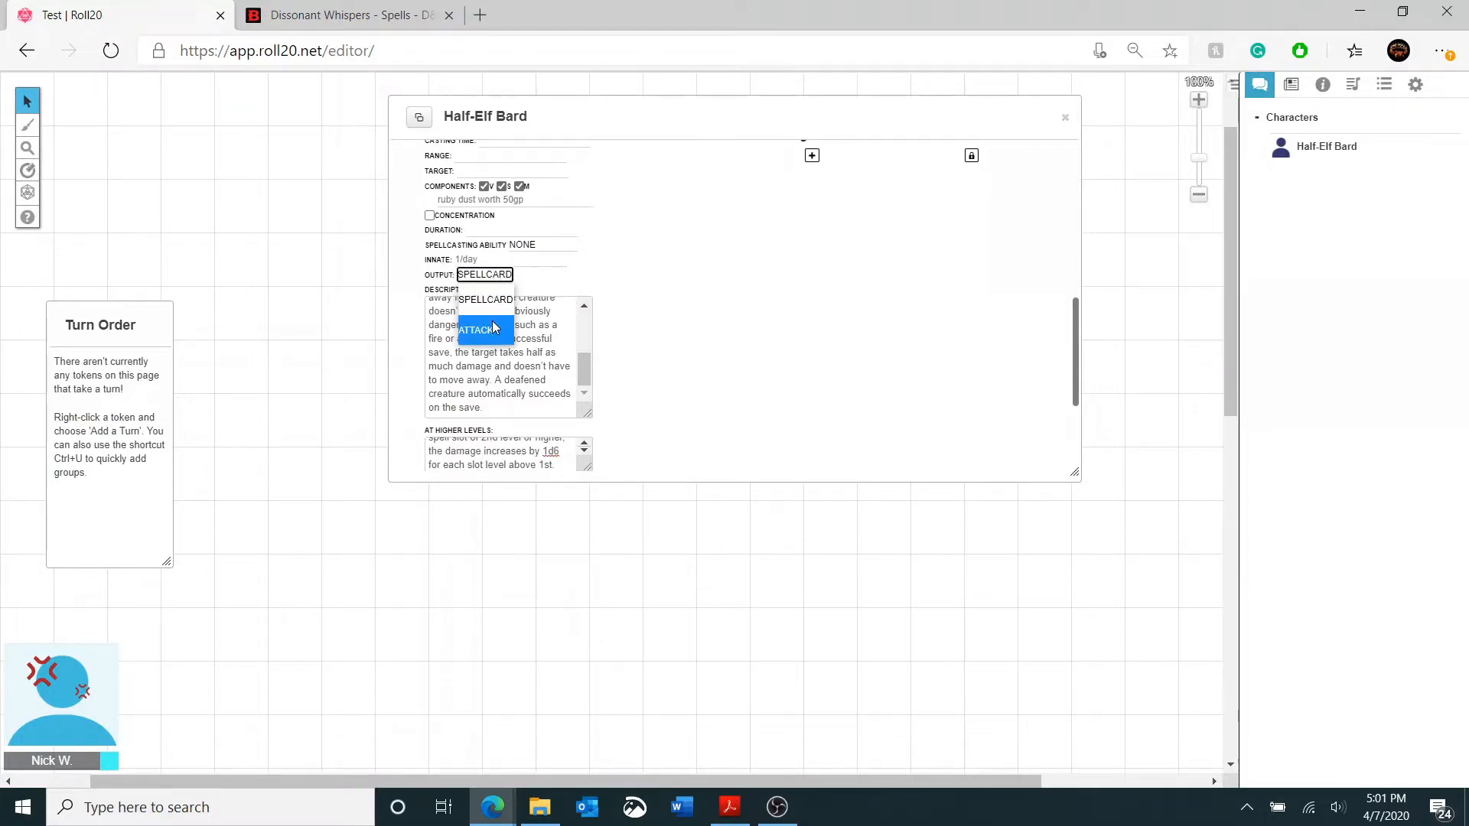
left_click(494, 324)
left_click(480, 304)
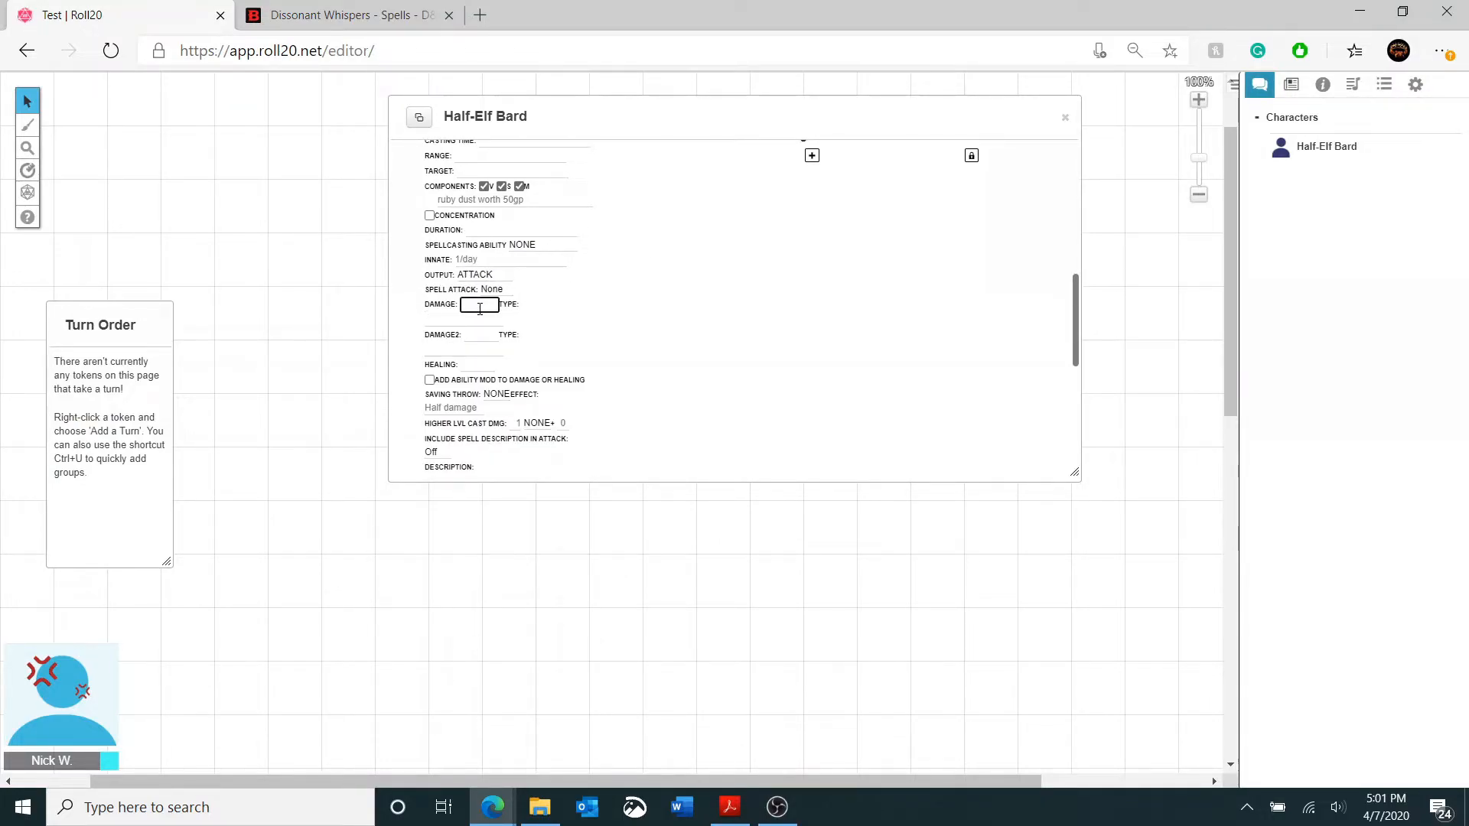
left_click(395, 16)
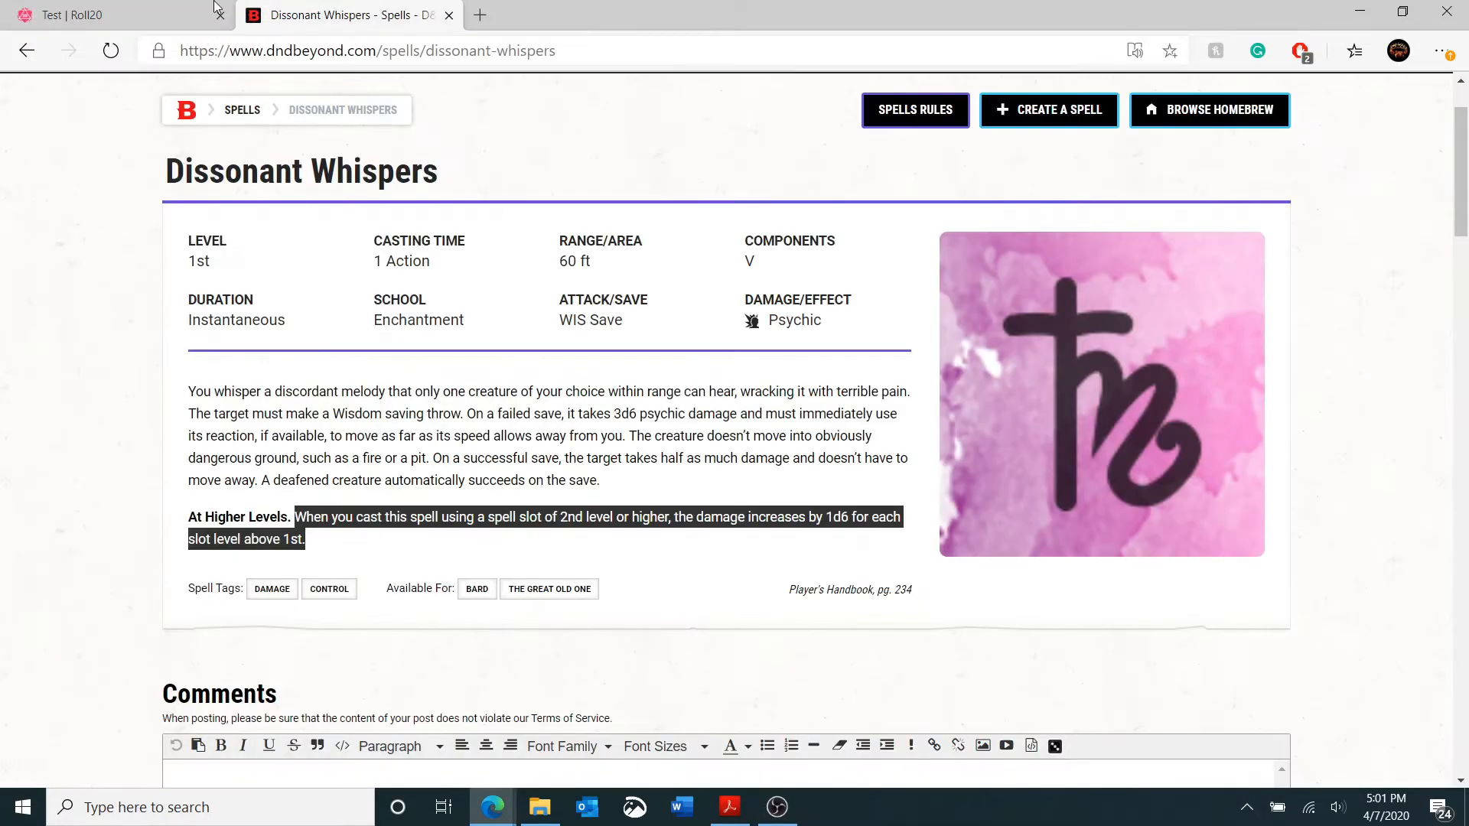
left_click(166, 9)
type("3d")
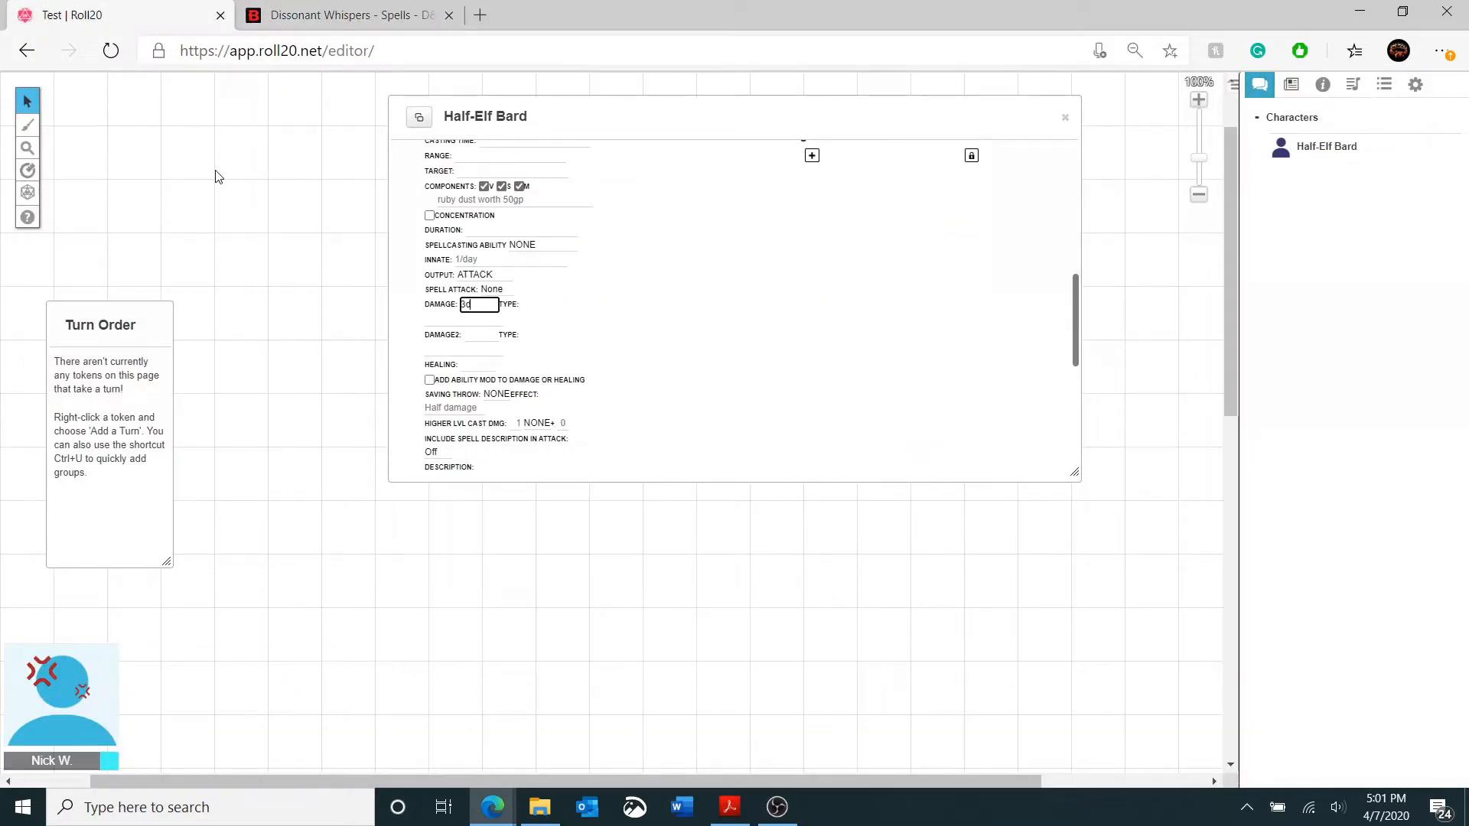
type("6")
key("Tab")
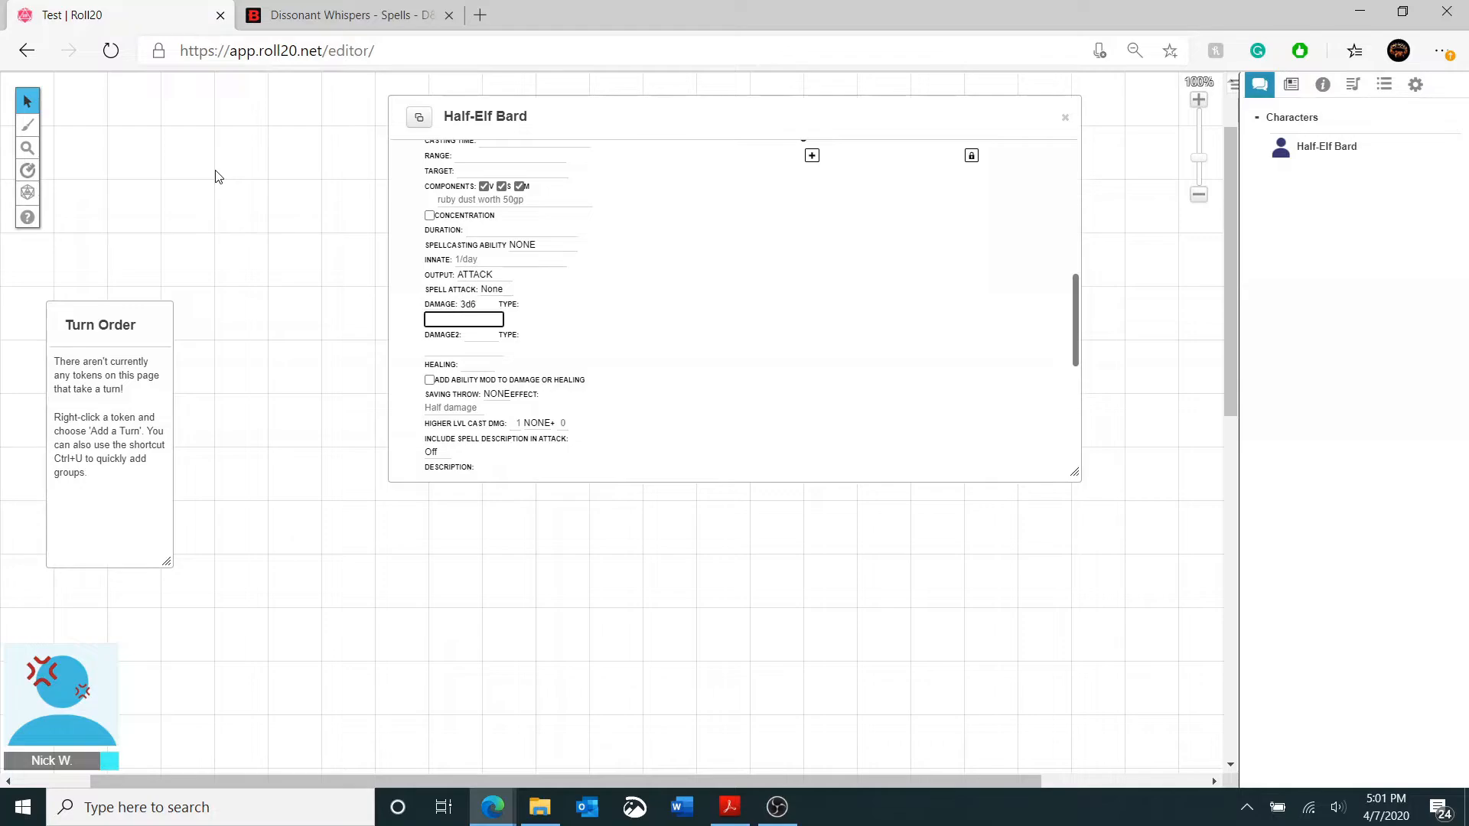
type("Psychic")
- Set the Dissonant Whispers saving throw to WIS with the effect Half Damage
left_click(497, 394)
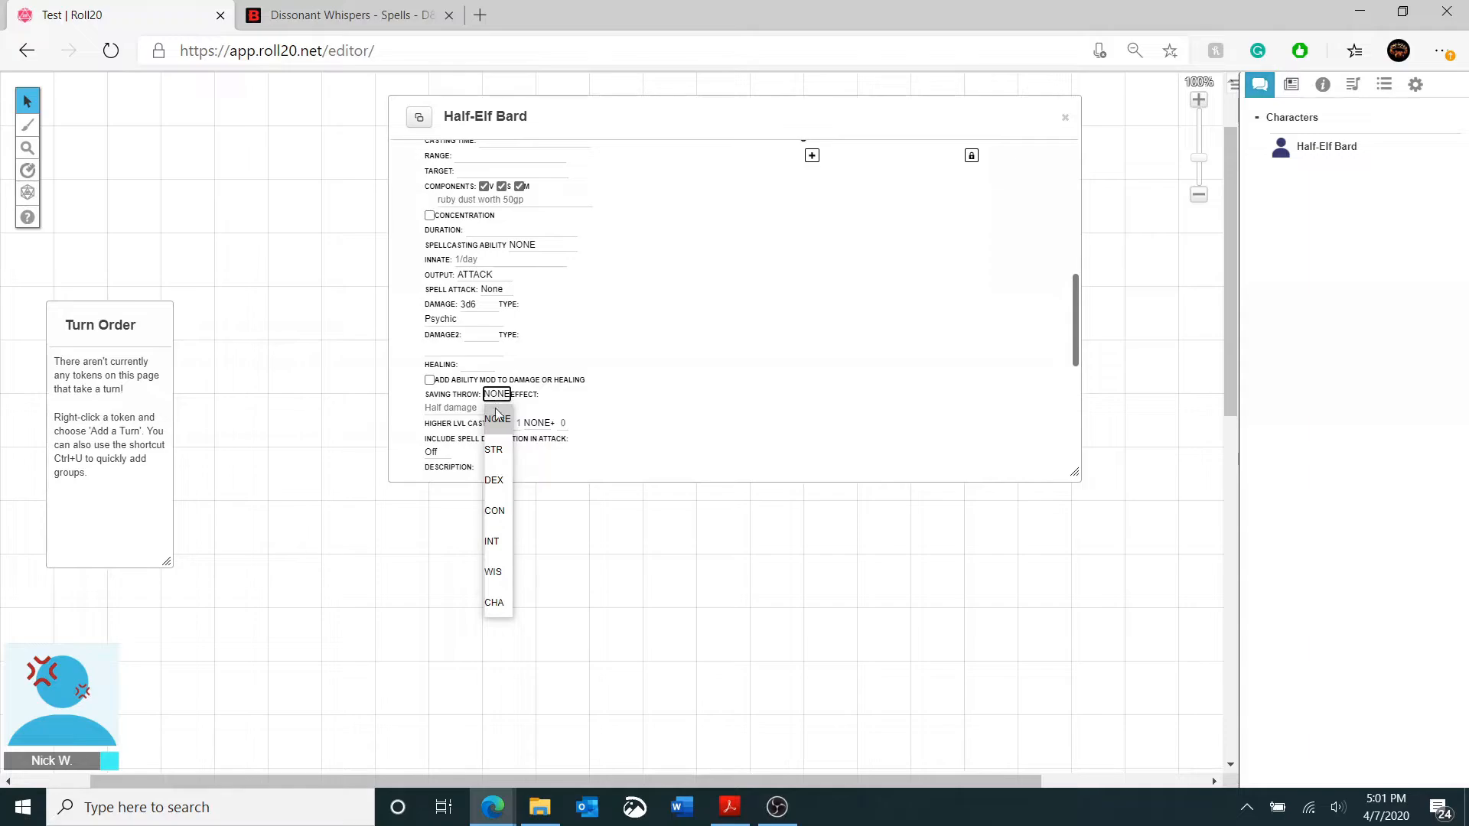
left_click(504, 567)
left_click(451, 408)
type("H")
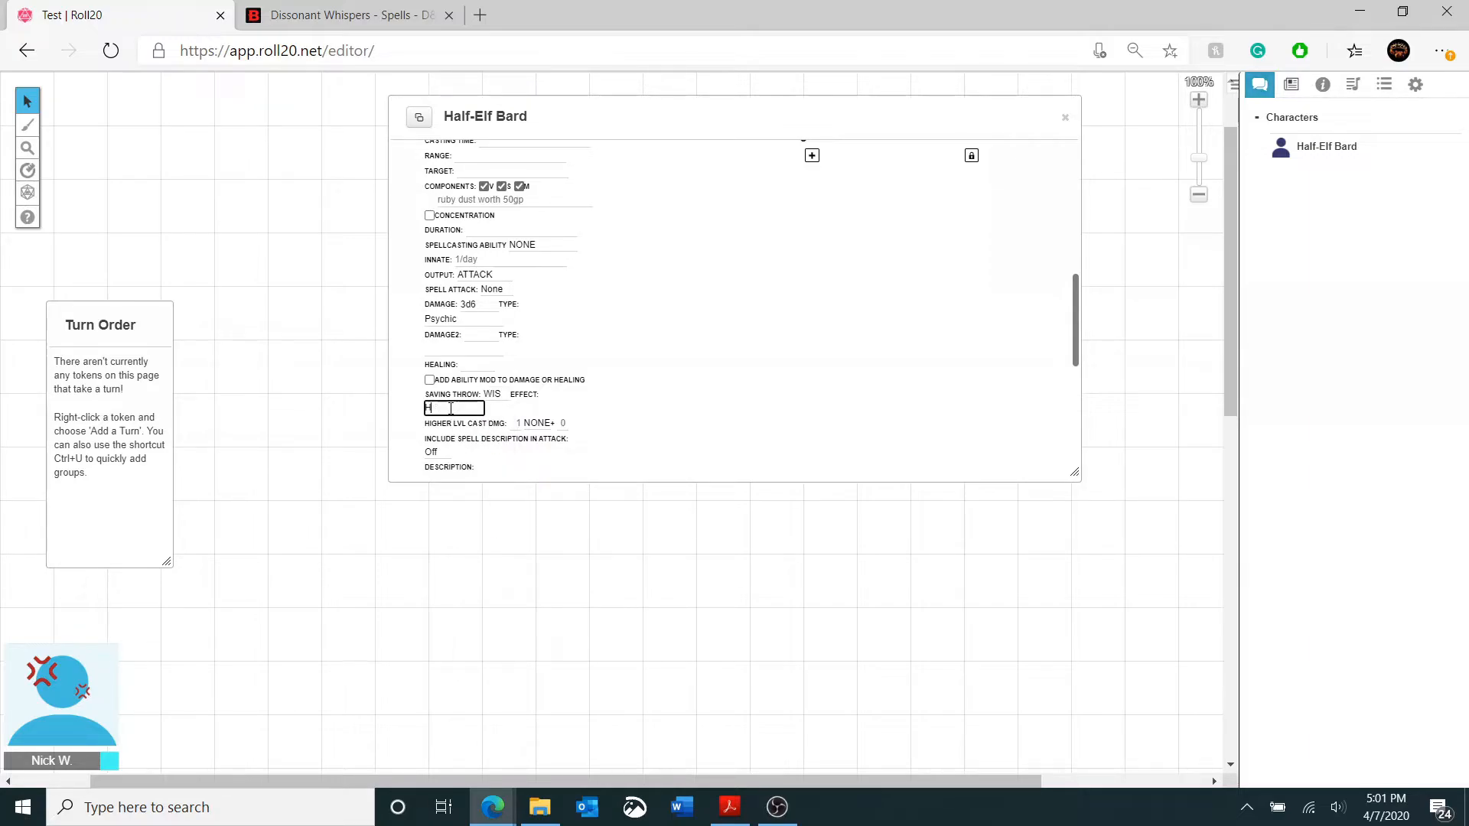
type("alf Damage")
left_click(648, 365)
- Set the die for the spell's higher-level cast damage to d6
scroll(653, 393, "down", 1)
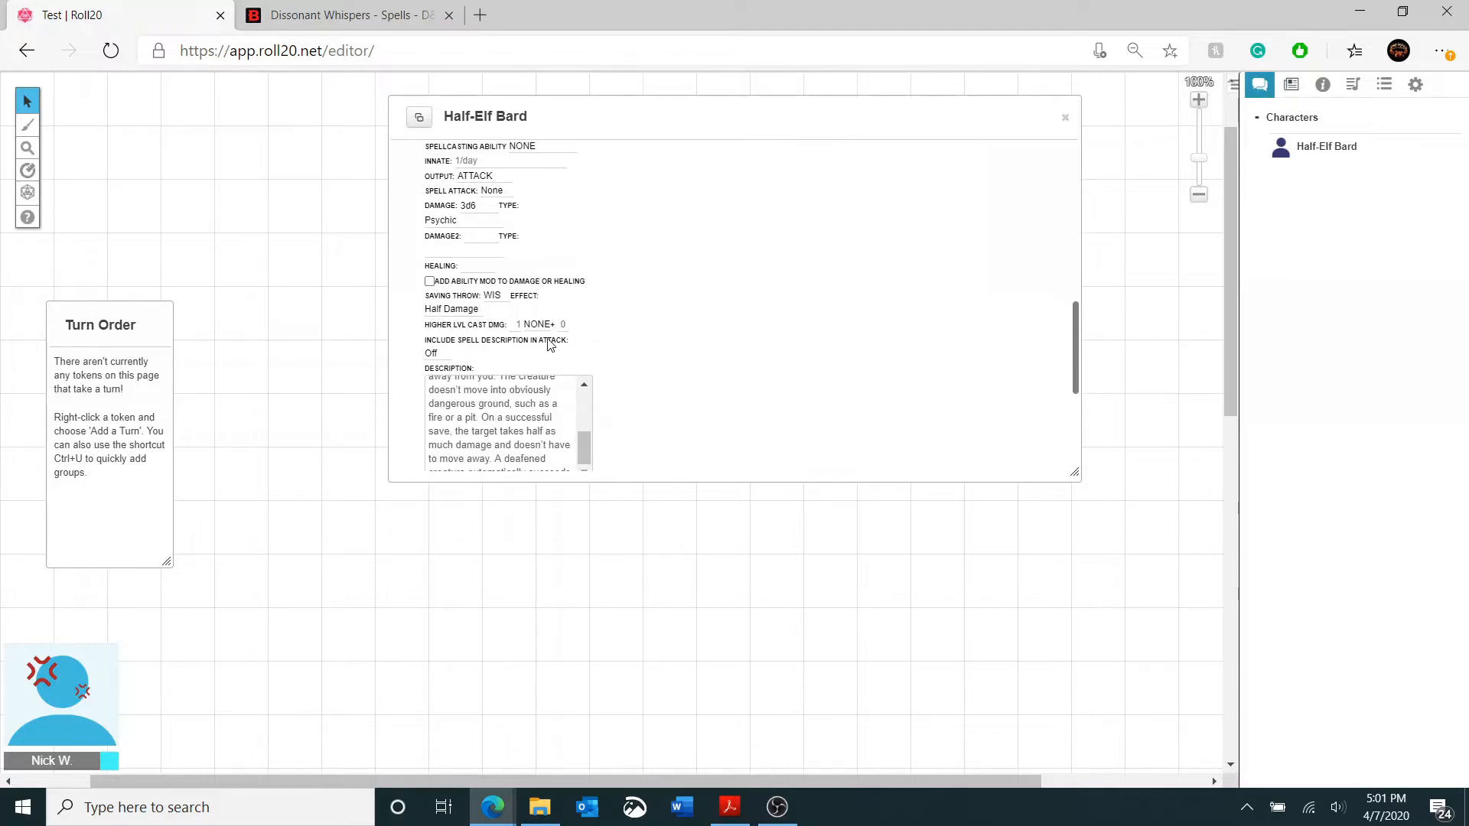
left_click(516, 325)
left_click(538, 326)
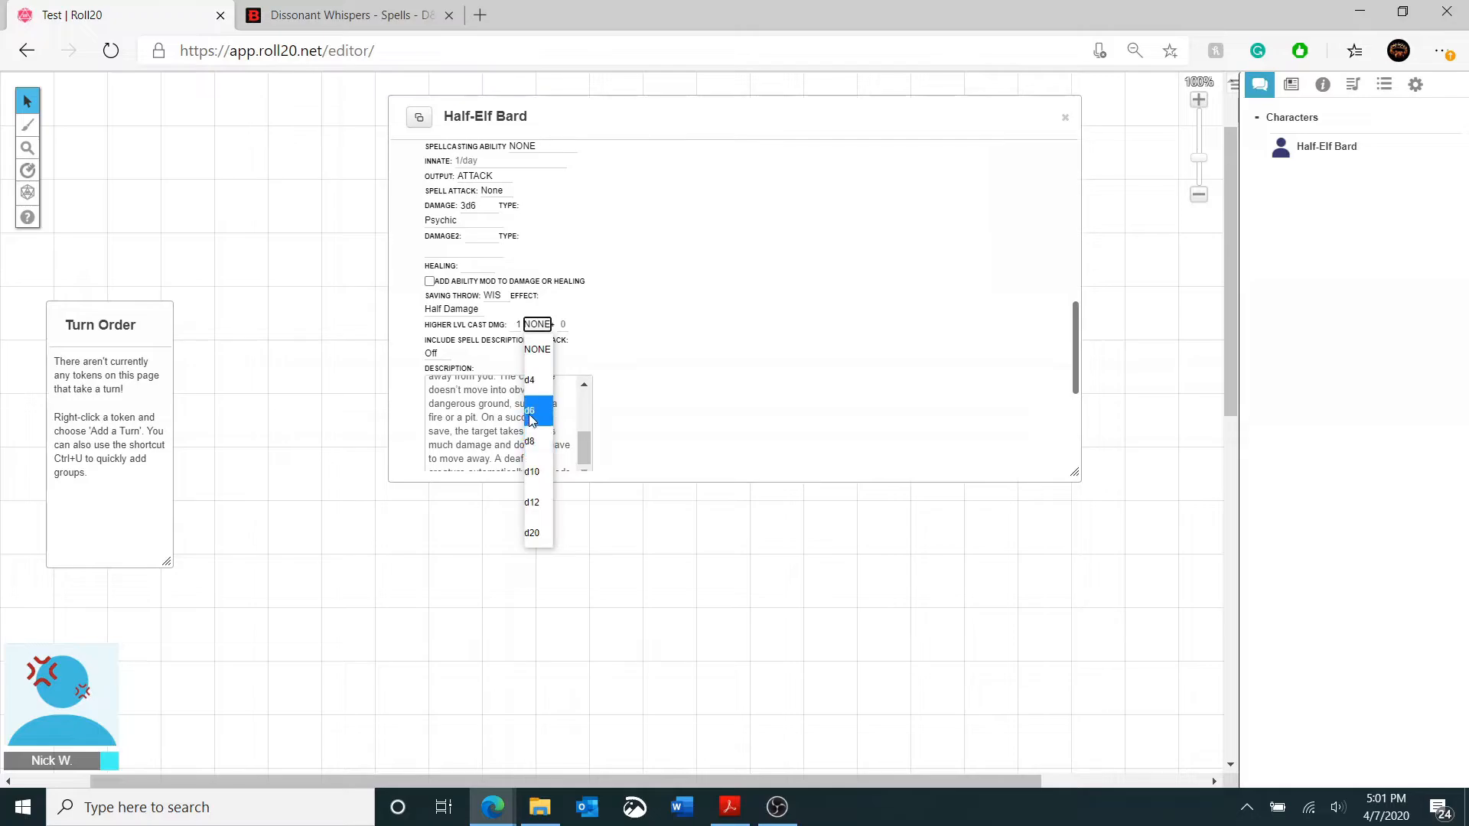
left_click(532, 420)
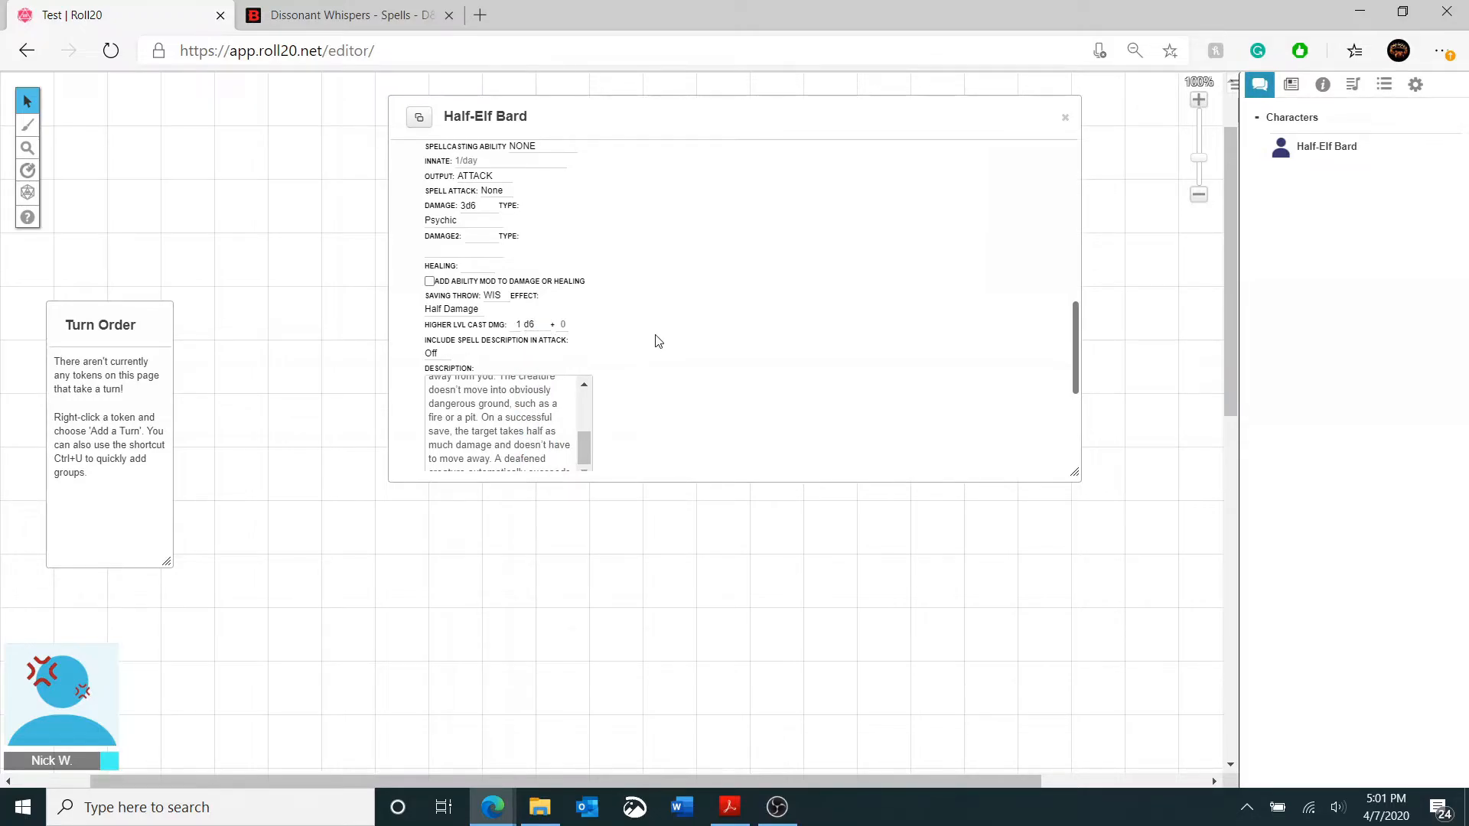
- Set the Dissonant Whispers casting time to 1 Action and its school to Enchantment
scroll(658, 341, "up", 2)
left_click(503, 191)
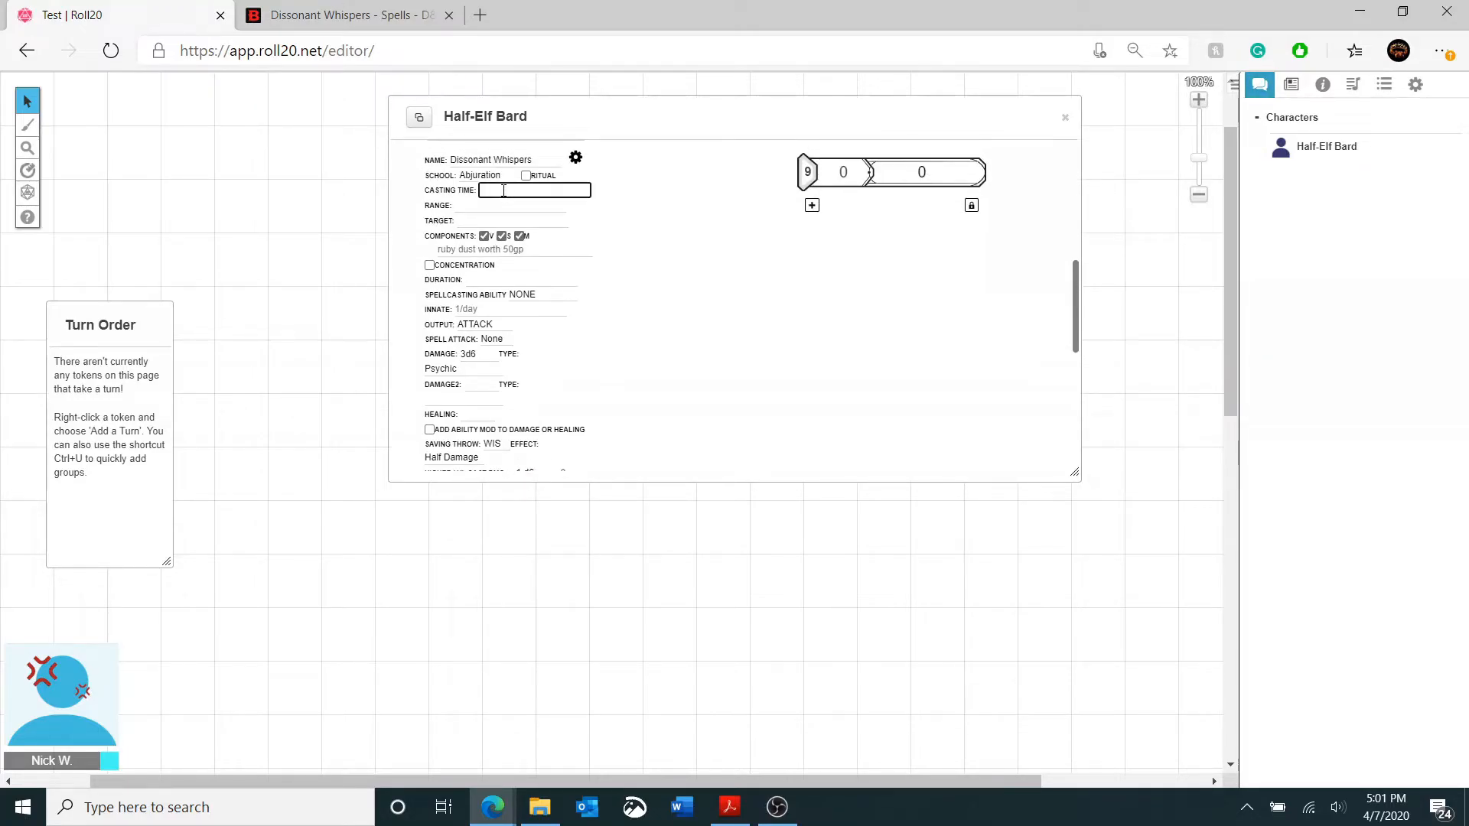
type("1 Action")
left_click(490, 175)
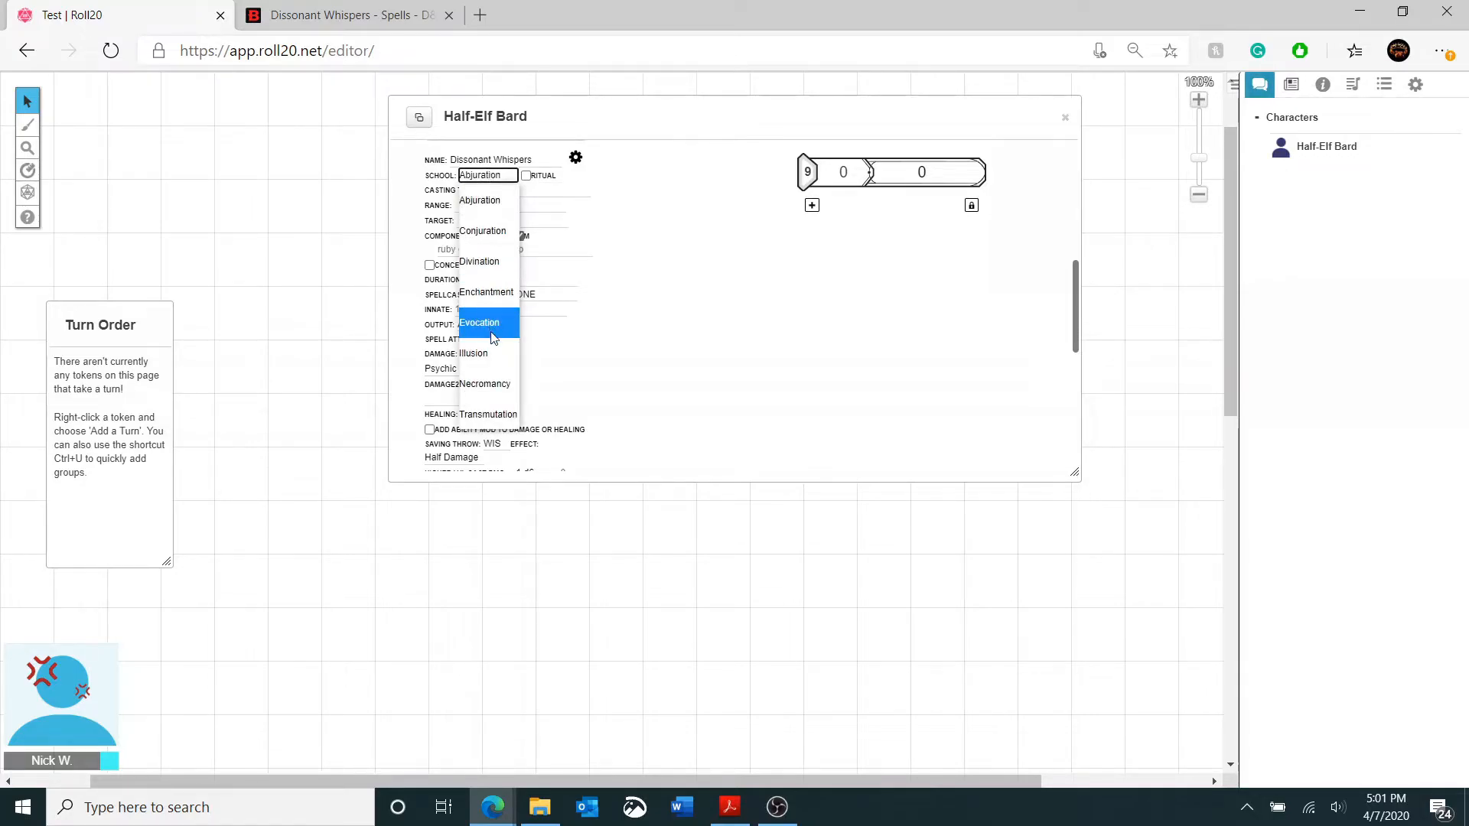
left_click(506, 290)
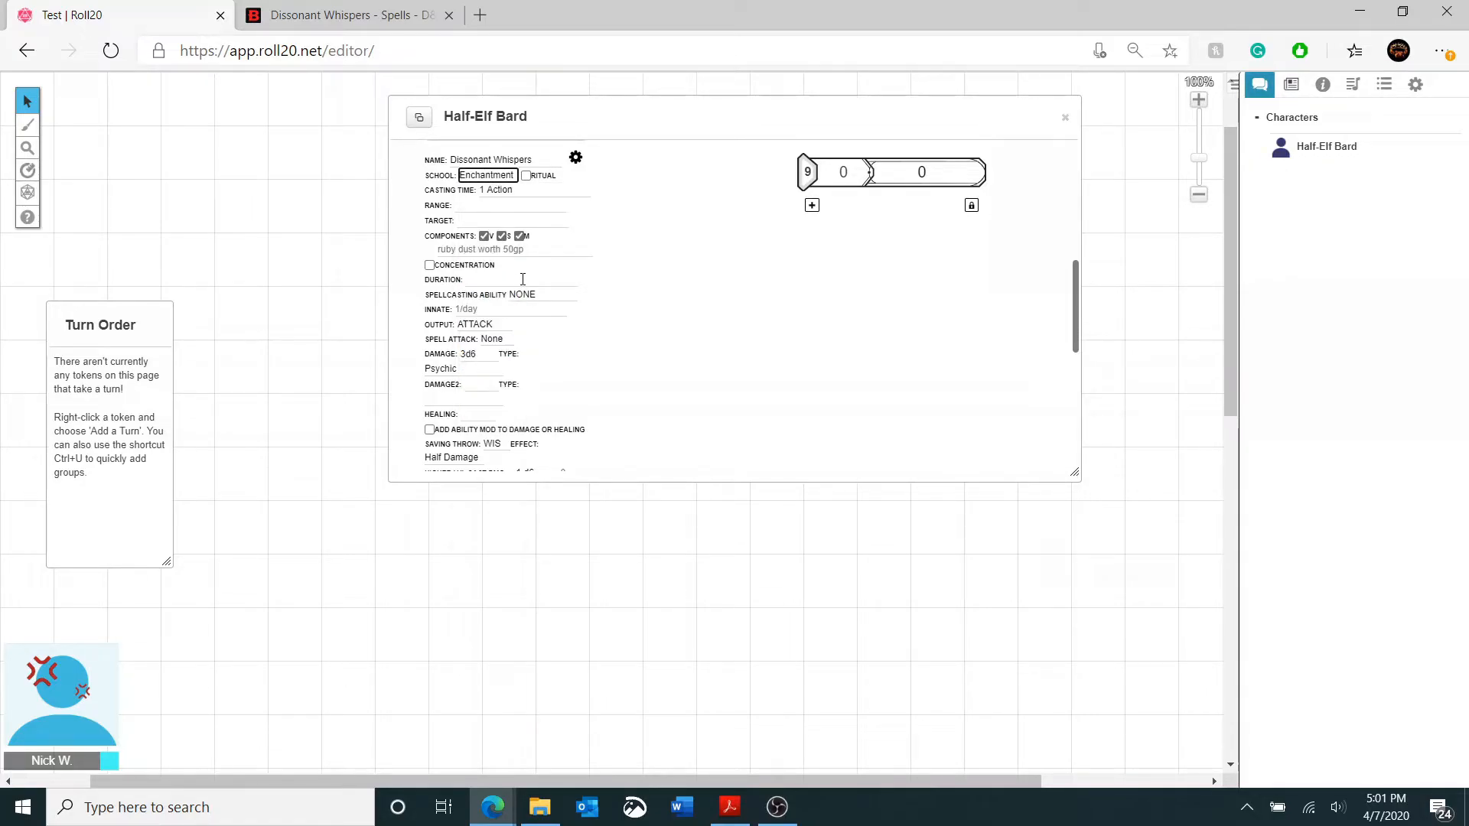
- Set the Dissonant Whispers range to 60 Ft and its target to A Creature Within Range
left_click(503, 208)
type("60")
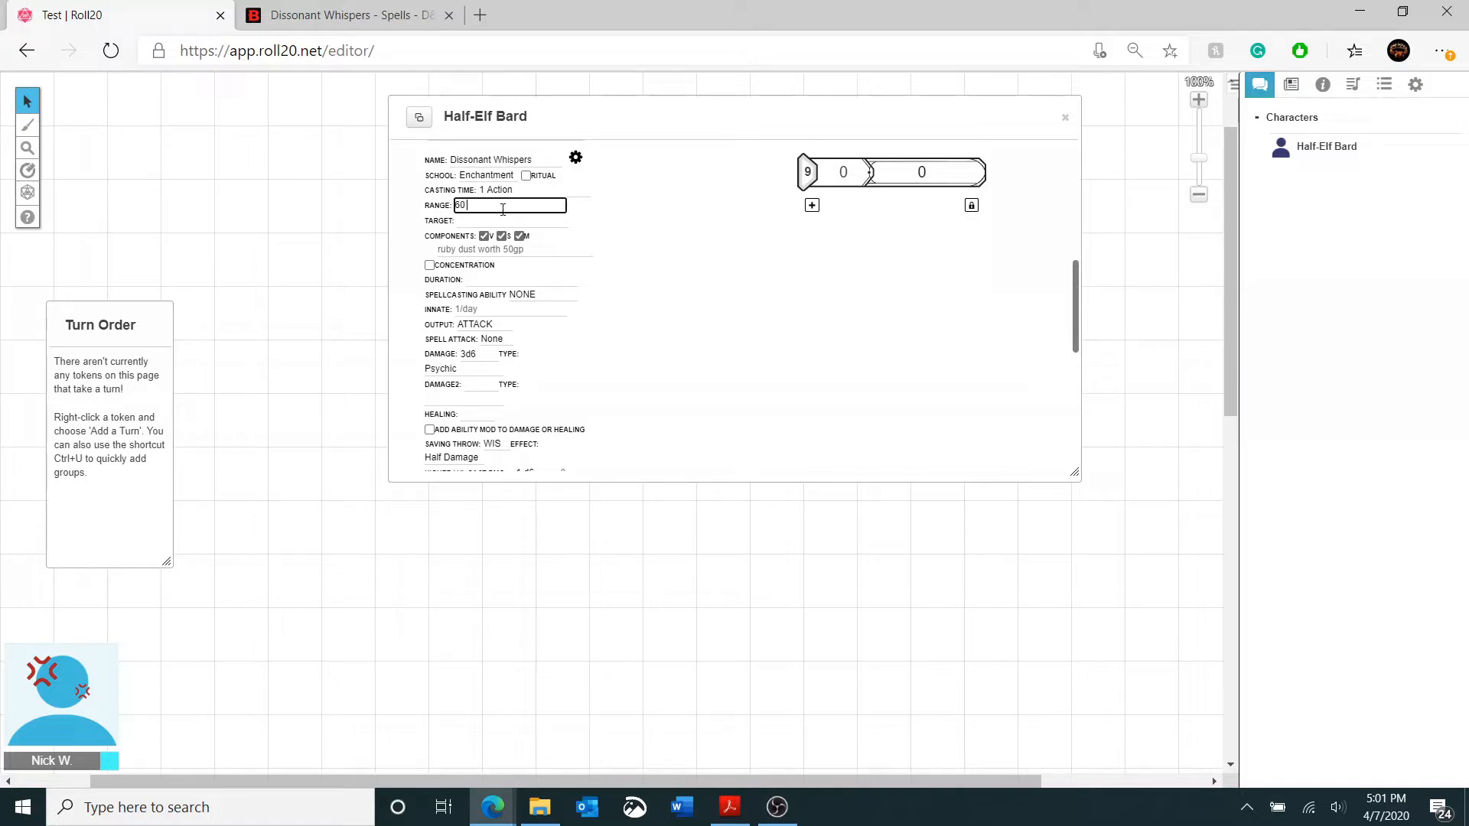
type(" Ft")
left_click(499, 220)
type("A")
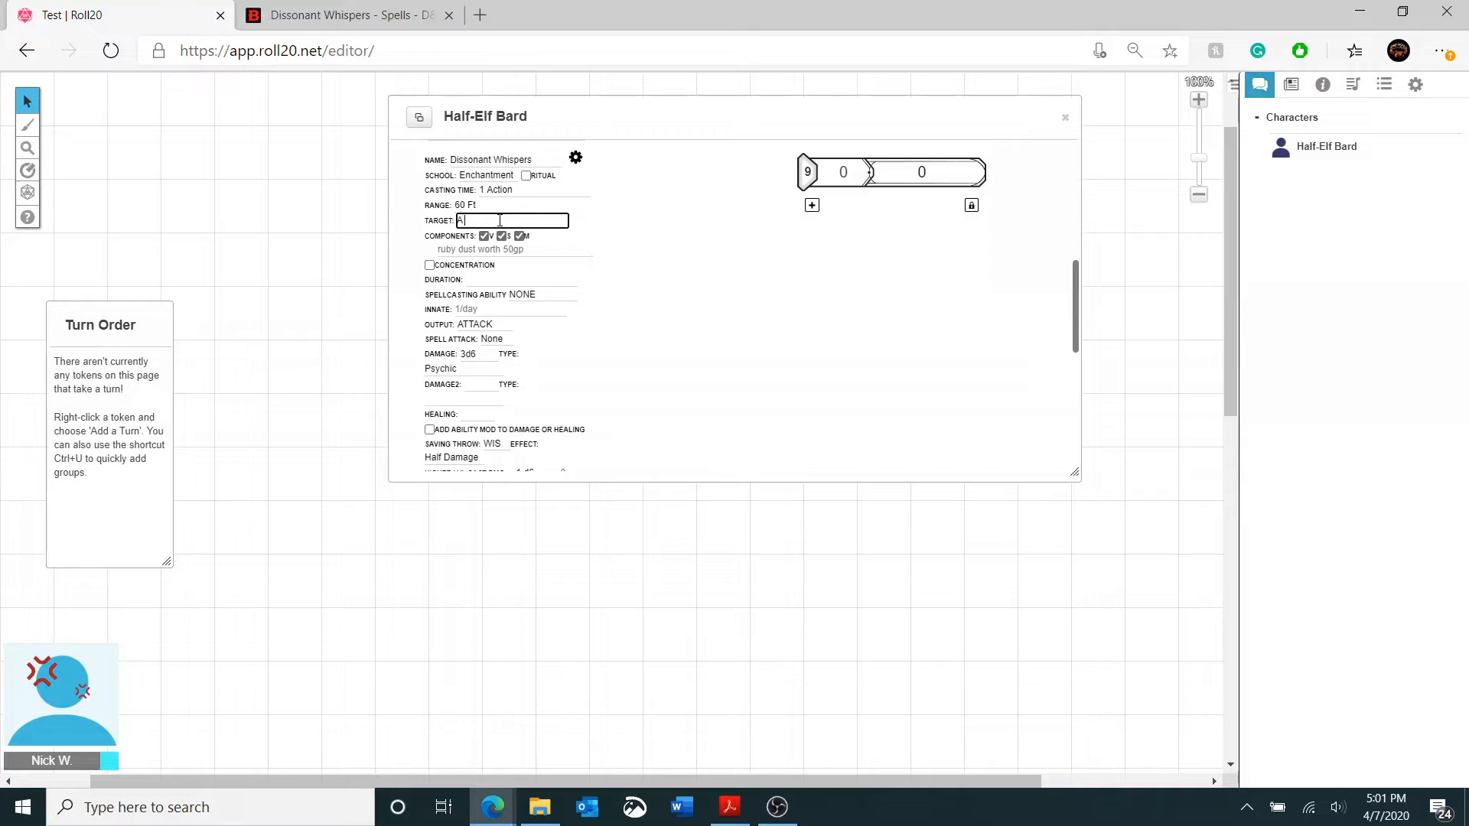
type(" Creature Within Range")
- Remove the M and S components from Dissonant Whispers so only V remains, checking the components on the D&D Beyond page
left_click(520, 235)
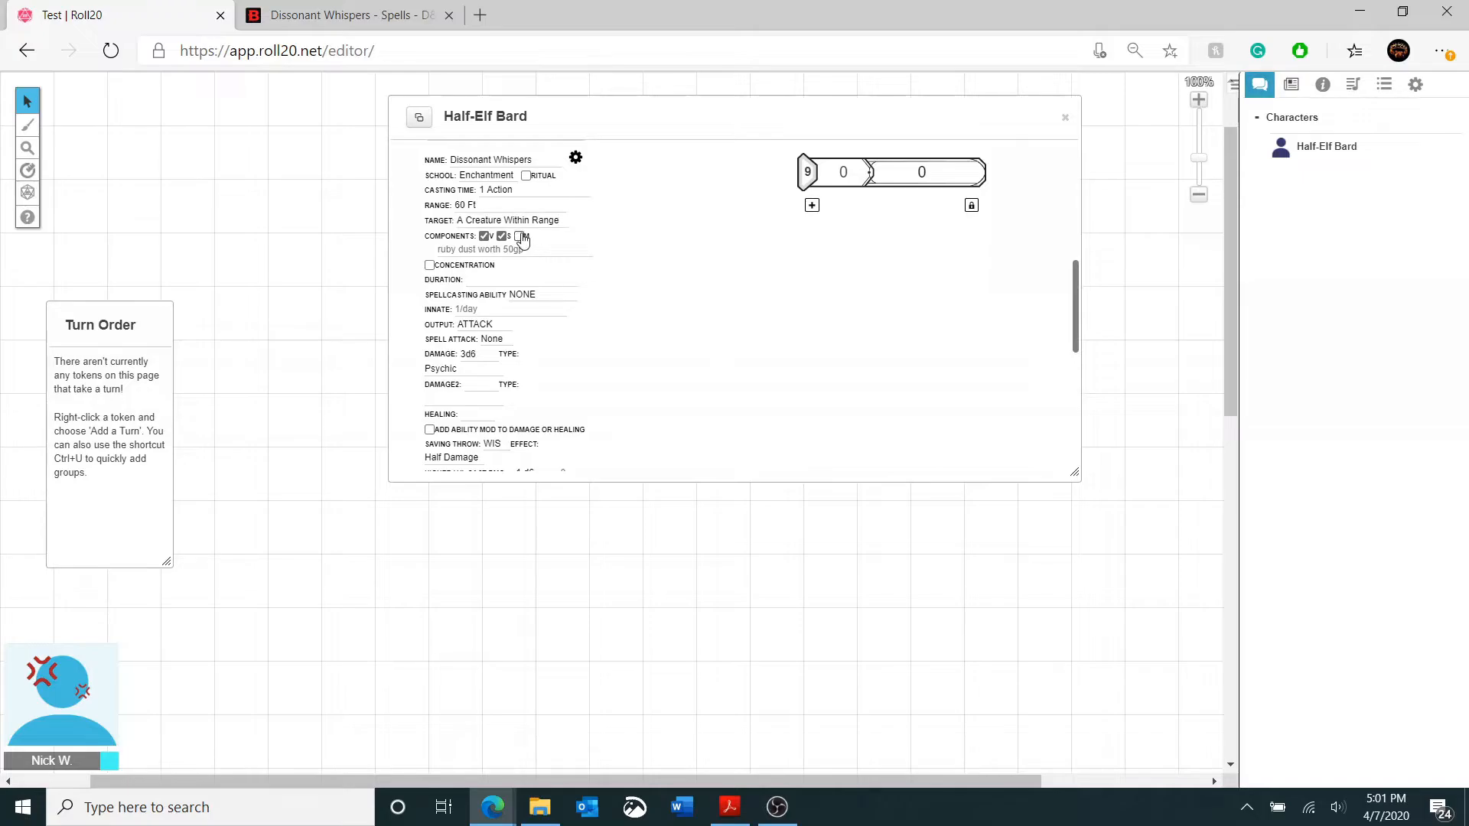
left_click(502, 236)
left_click(303, 4)
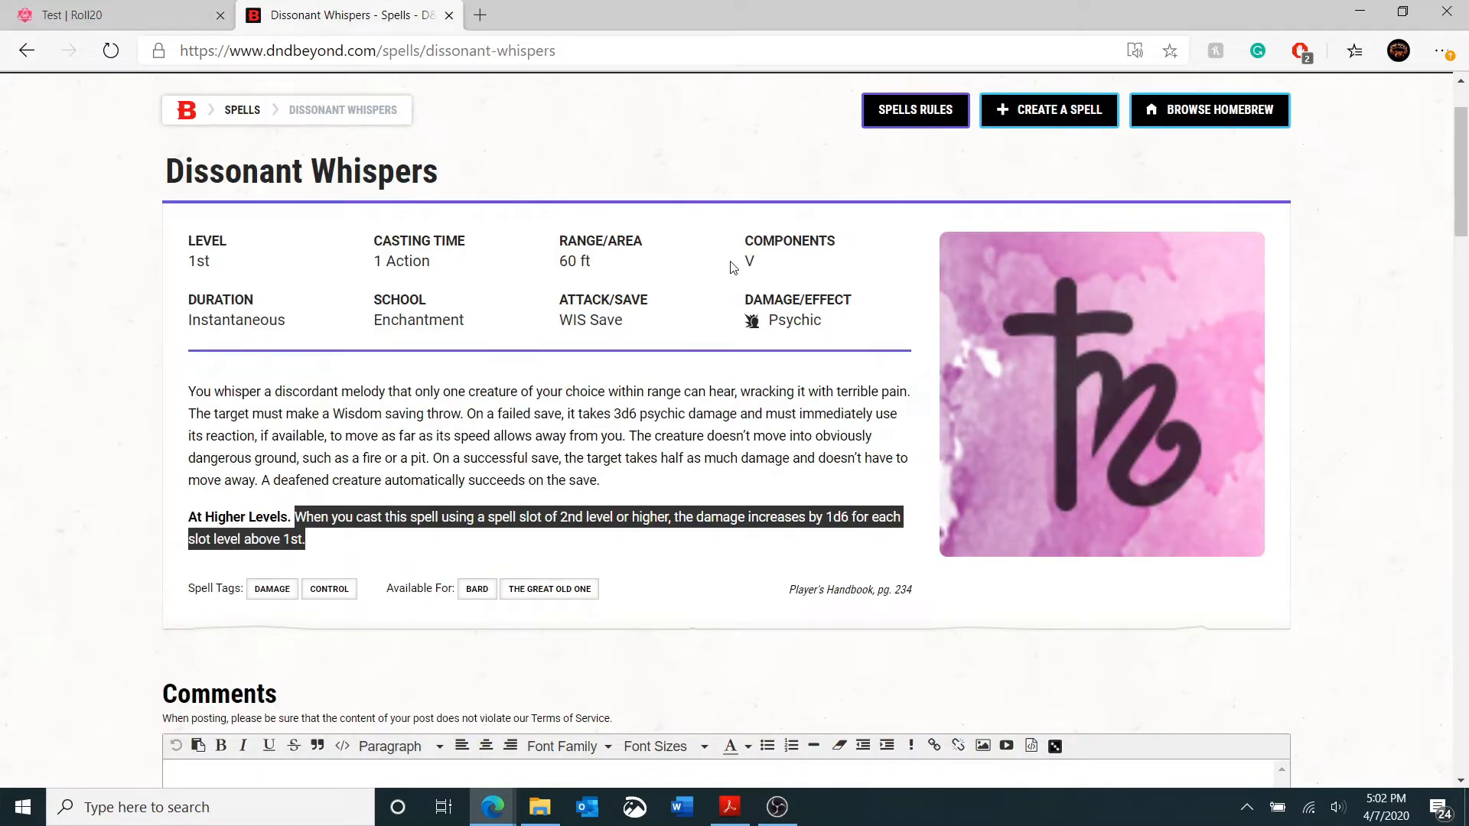
left_click(102, 6)
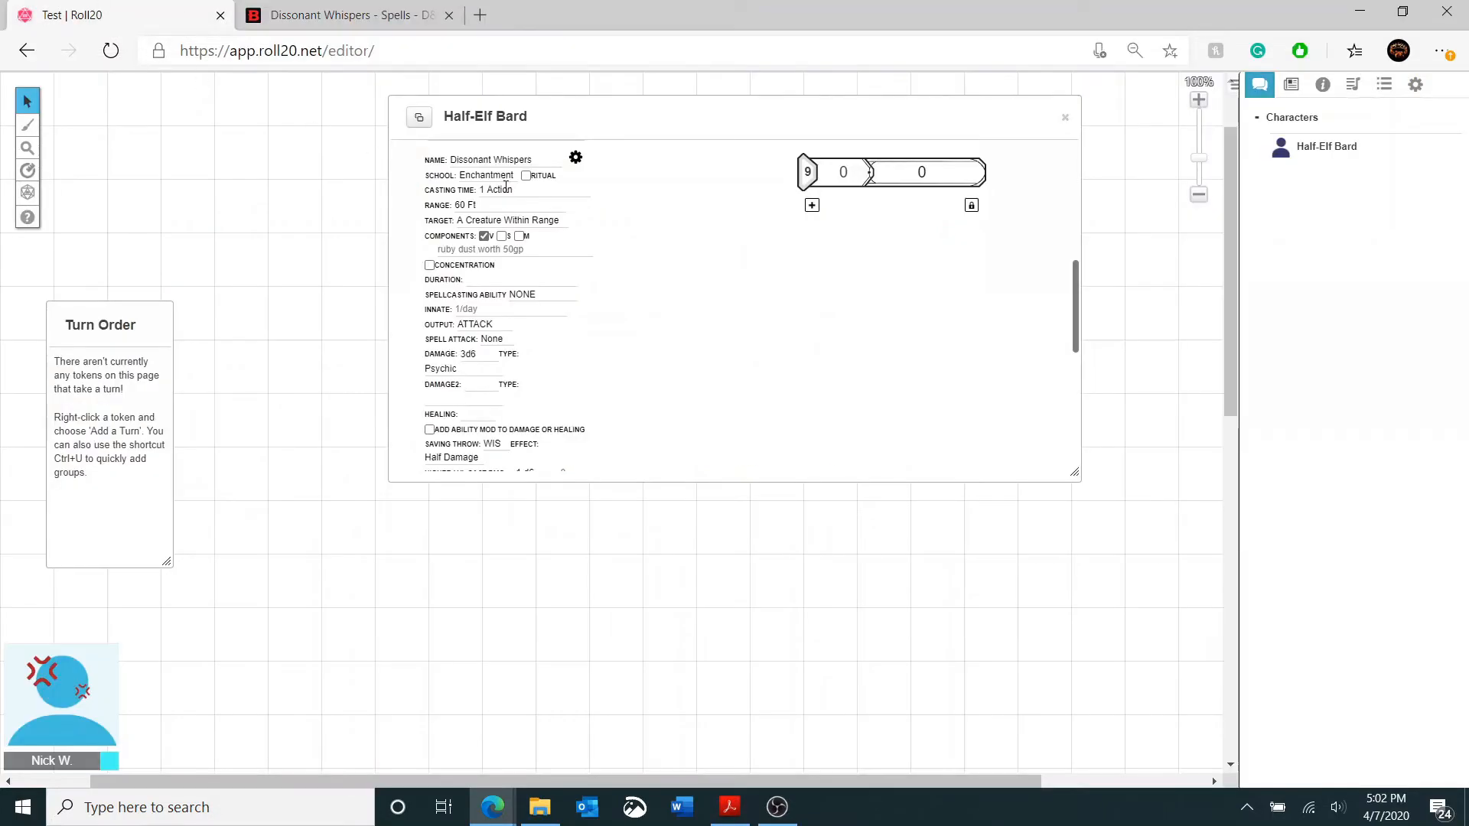
- Set the Dissonant Whispers duration to Instantaneous
left_click(483, 283)
type("Instant")
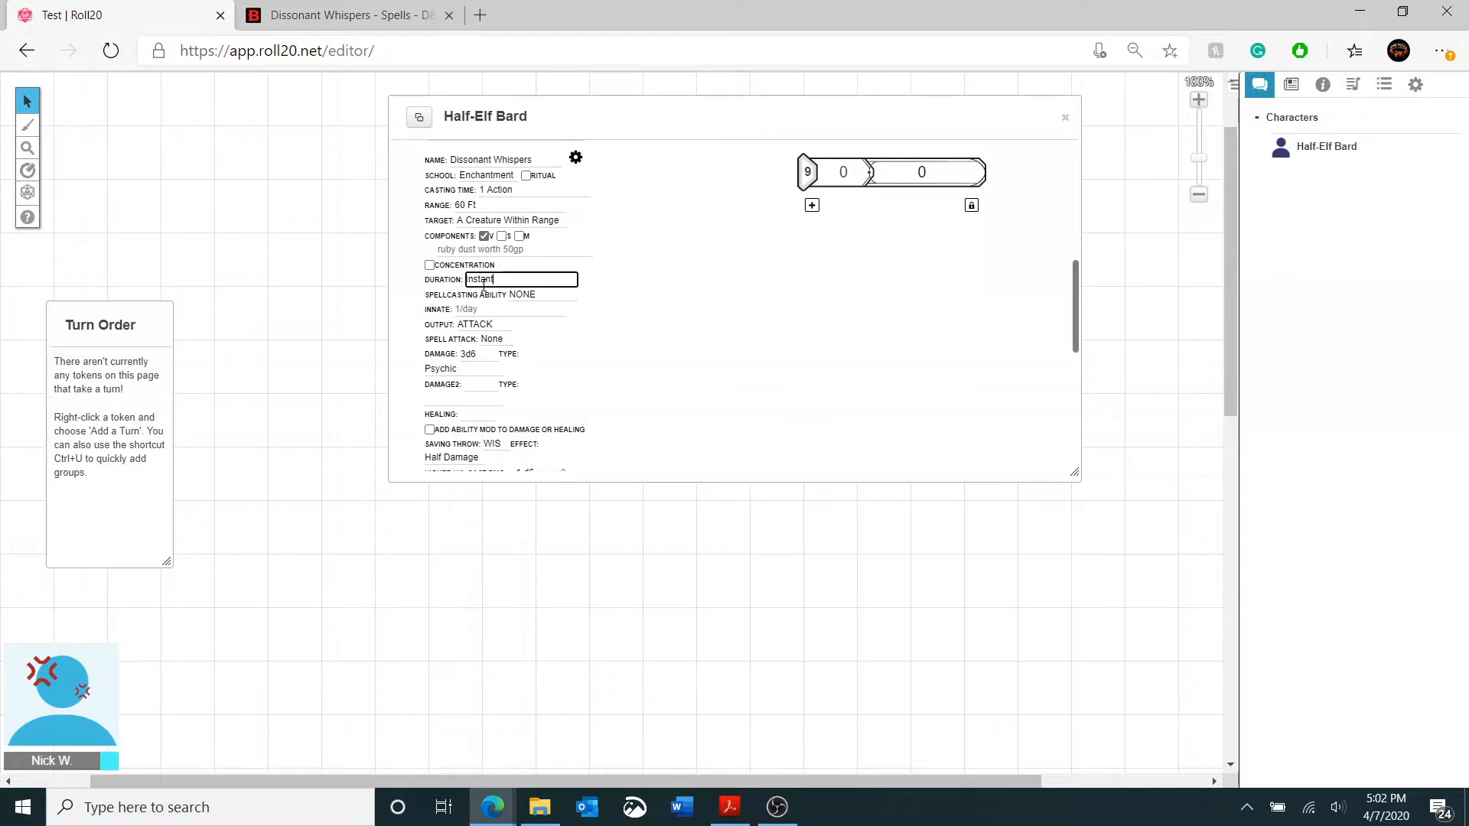
type("aneous")
left_click(701, 407)
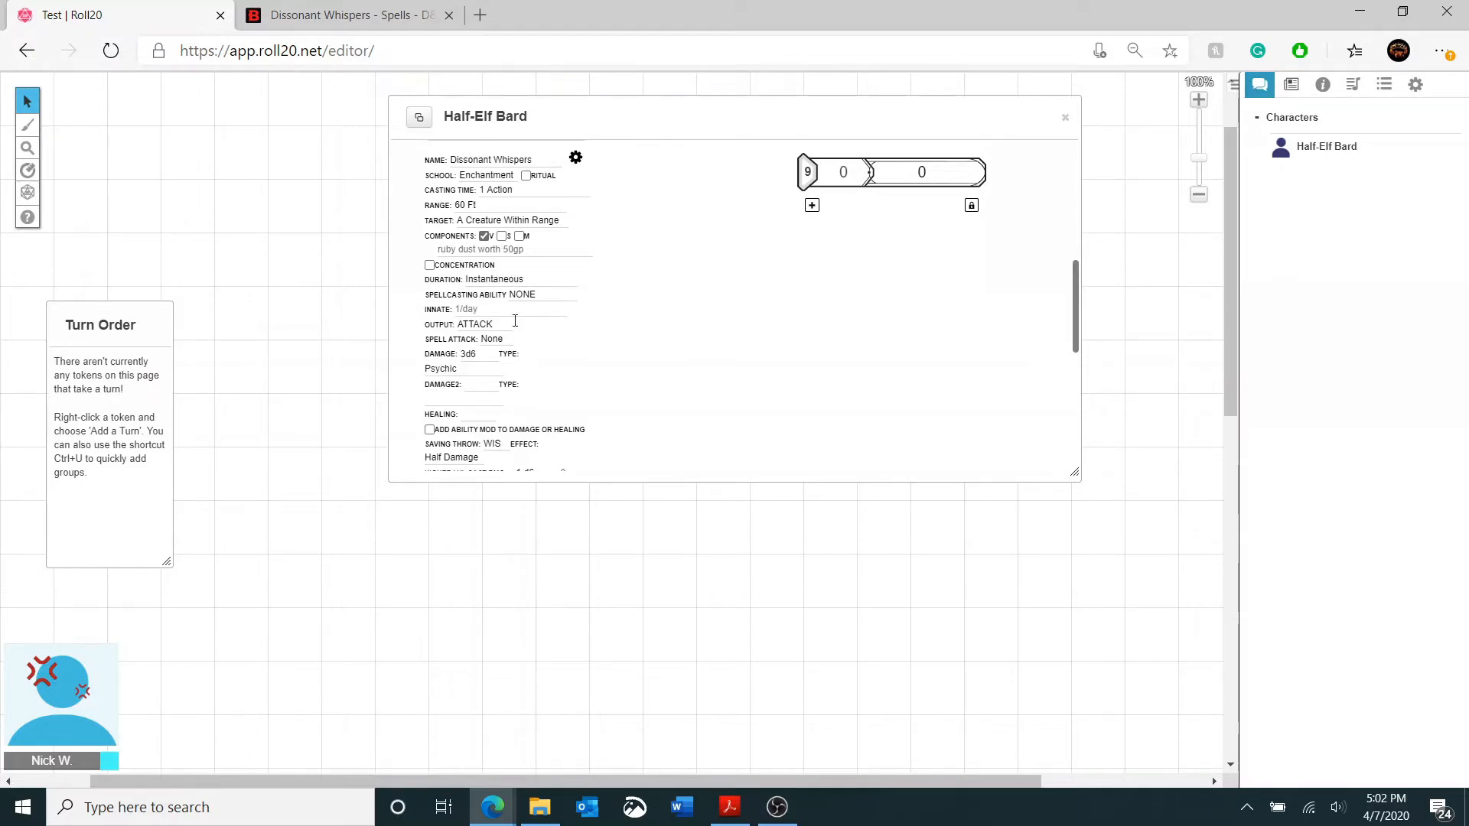
- Review the remaining Dissonant Whispers settings, finish editing the spell and collapse its details
scroll(540, 356, "down", 2)
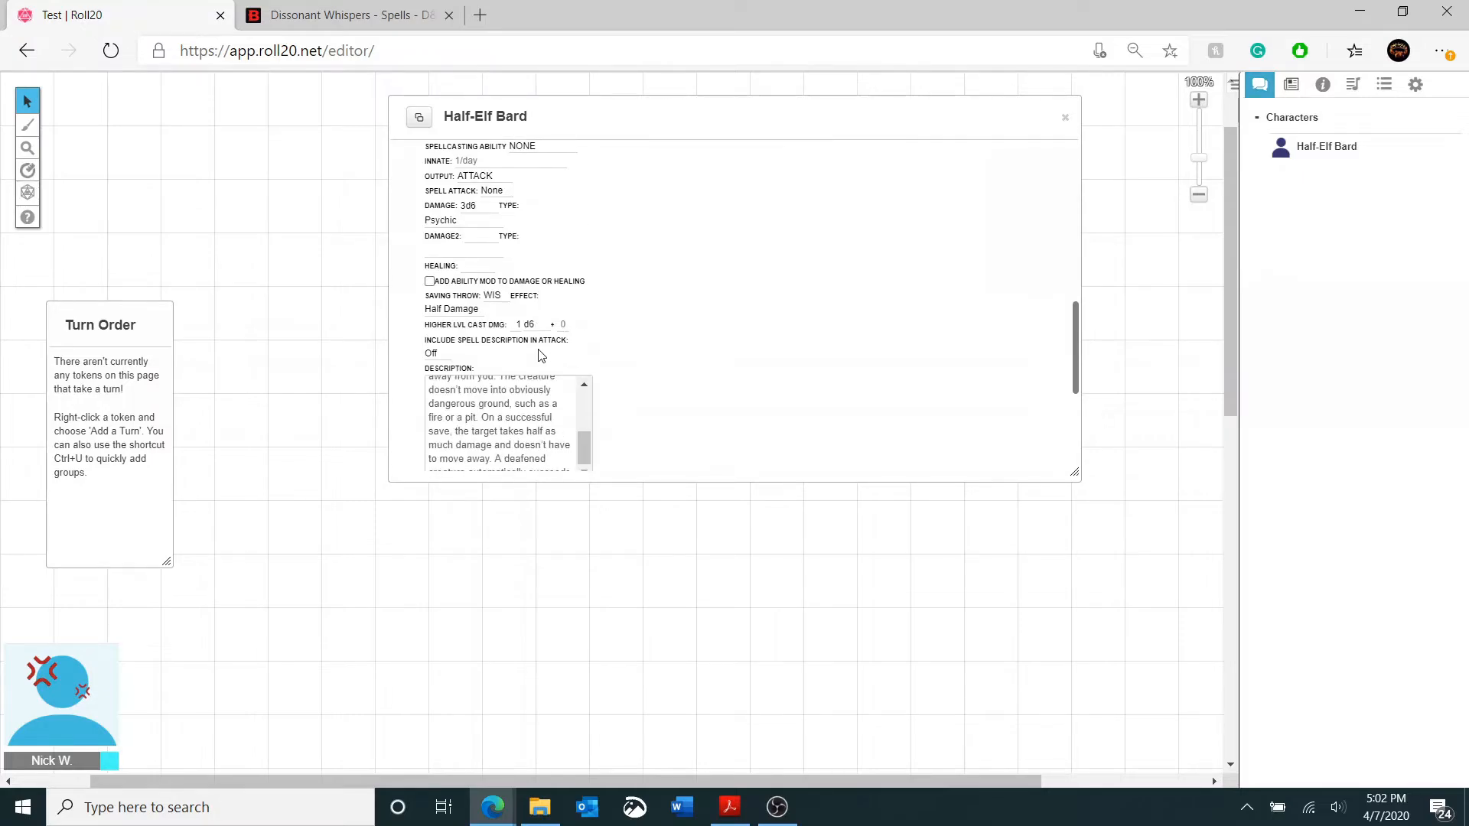
scroll(540, 356, "up", 5)
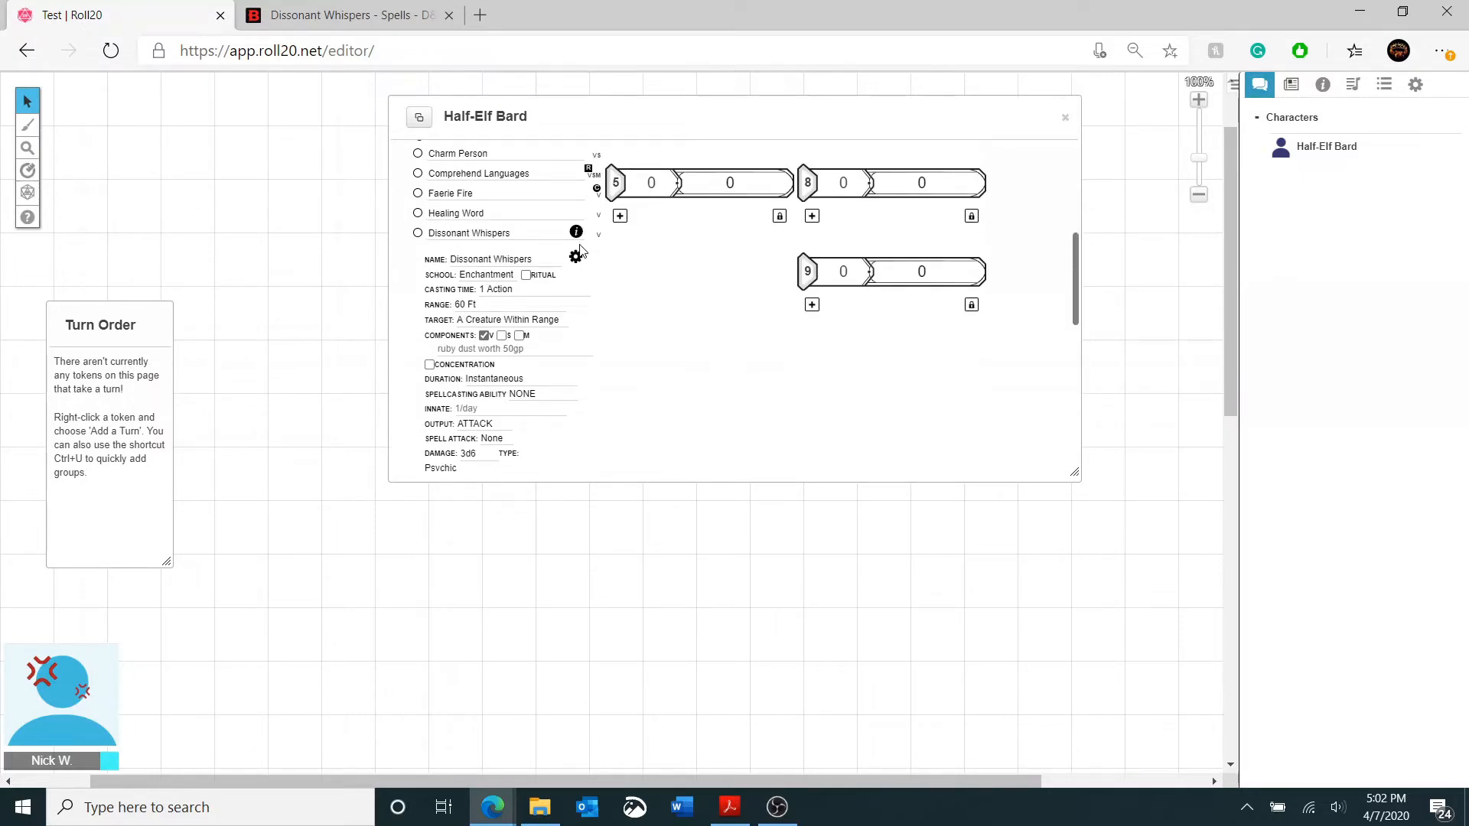
left_click(575, 257)
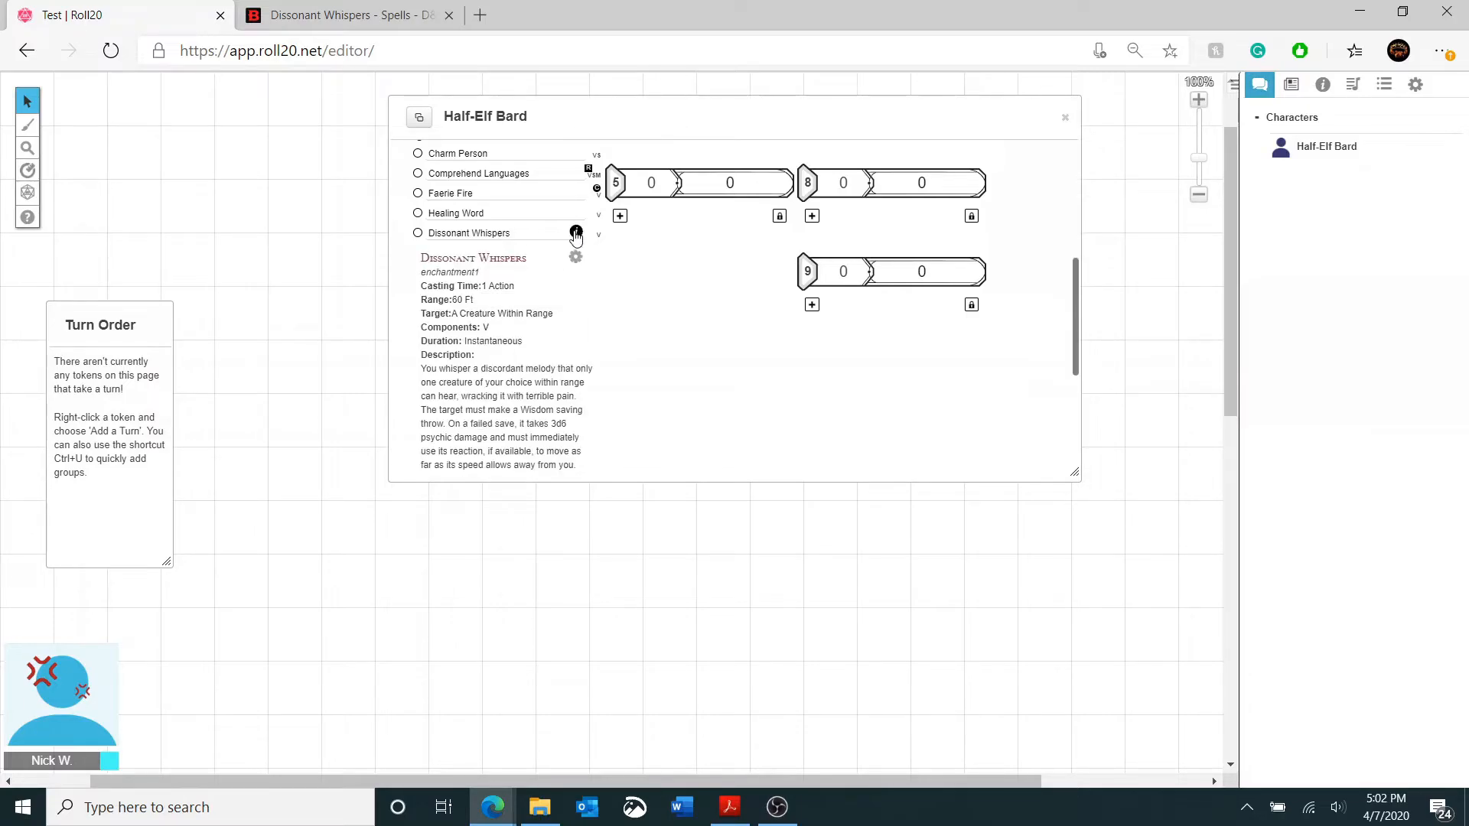
left_click(575, 233)
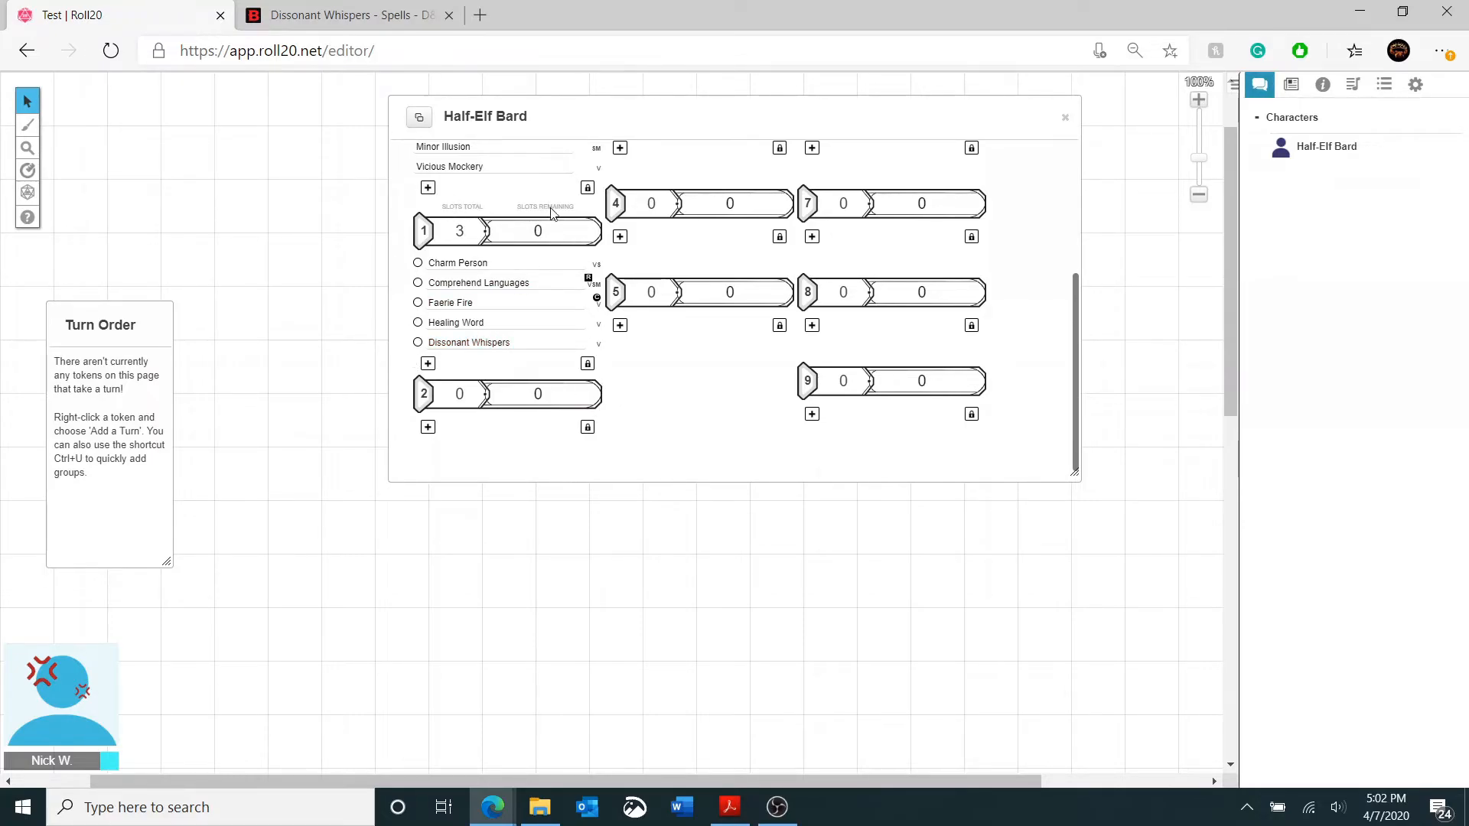
- Set the remaining 1st-level spell slots to 3 and cast Charm Person at Level 1
left_click(563, 229)
left_click(564, 229)
left_click(563, 229)
left_click(516, 195)
left_click(467, 268)
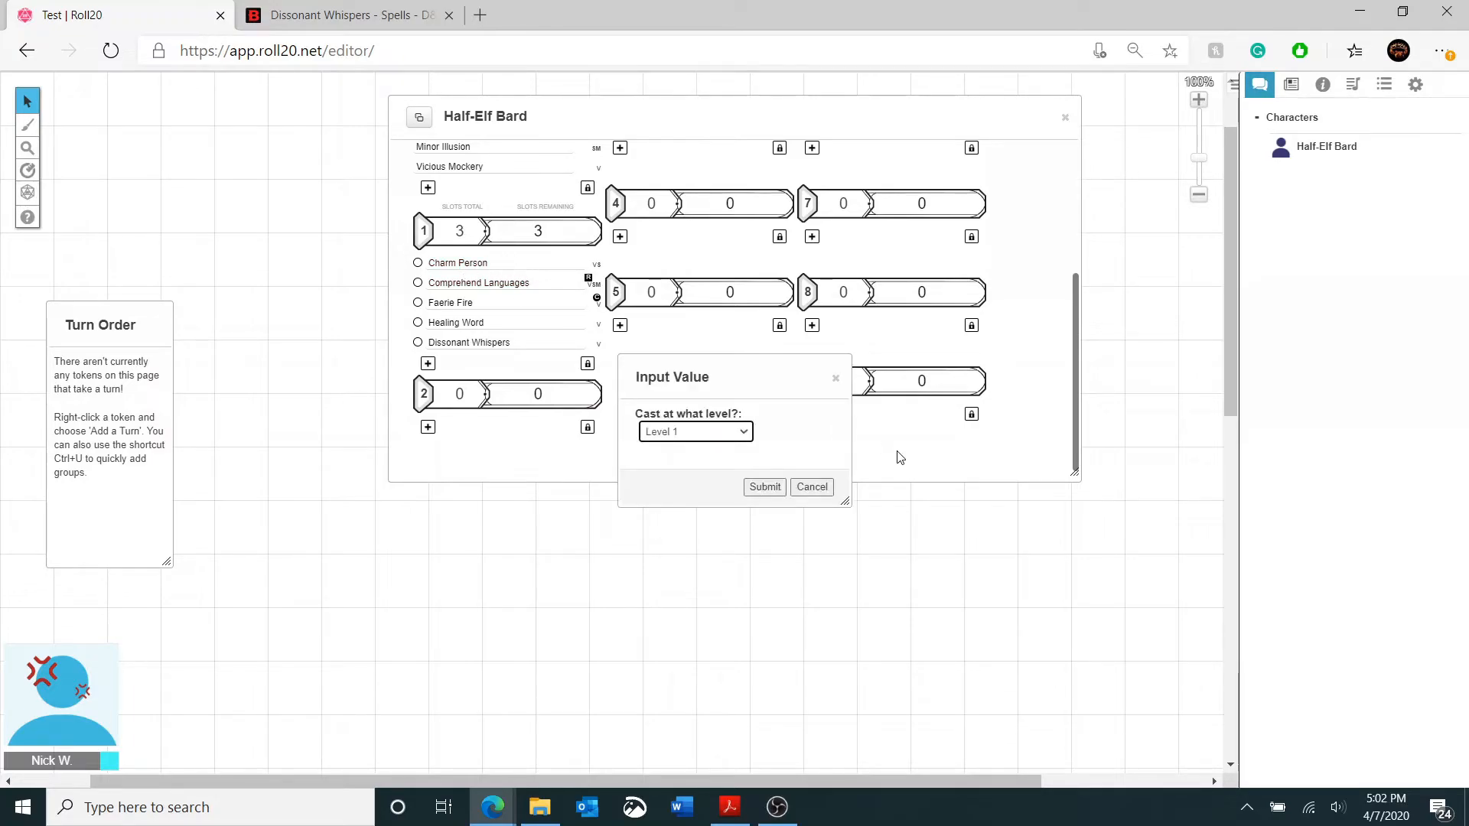
left_click(753, 490)
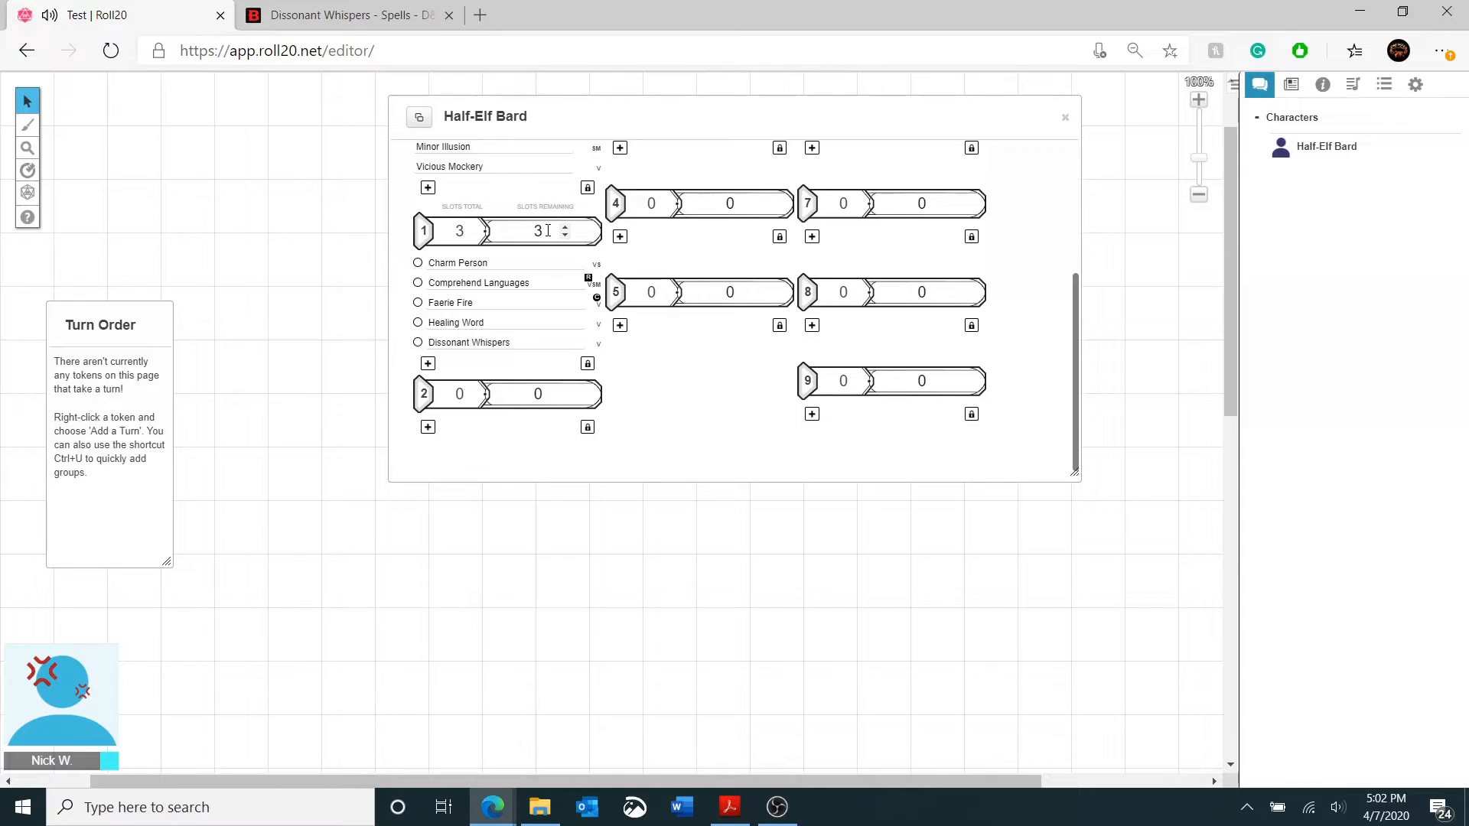
- Add a new attack named Hand Crossbow to the attacks and spellcasting section of the core sheet
scroll(666, 402, "up", 3)
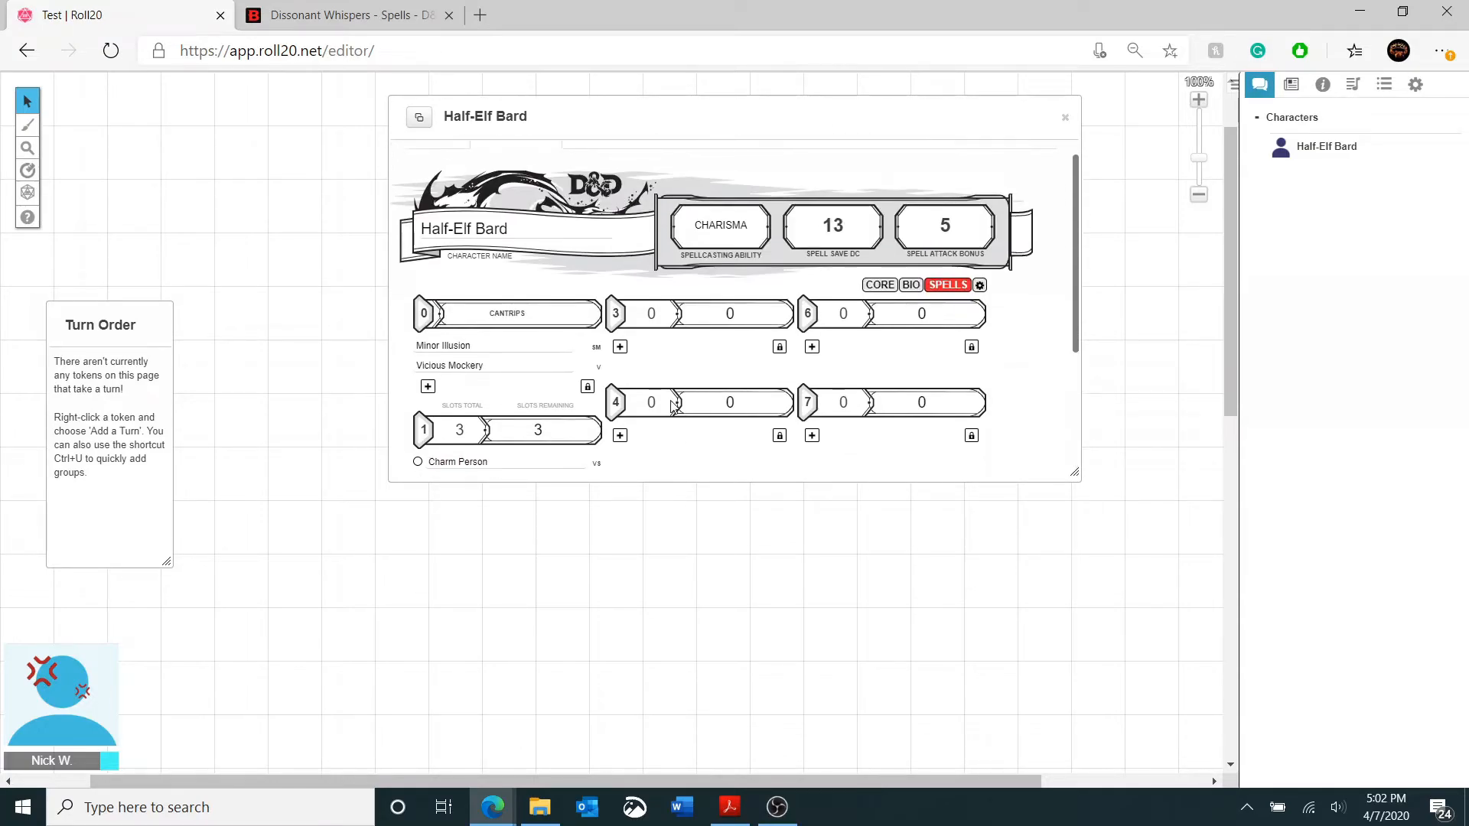
left_click(874, 286)
scroll(712, 417, "down", 4)
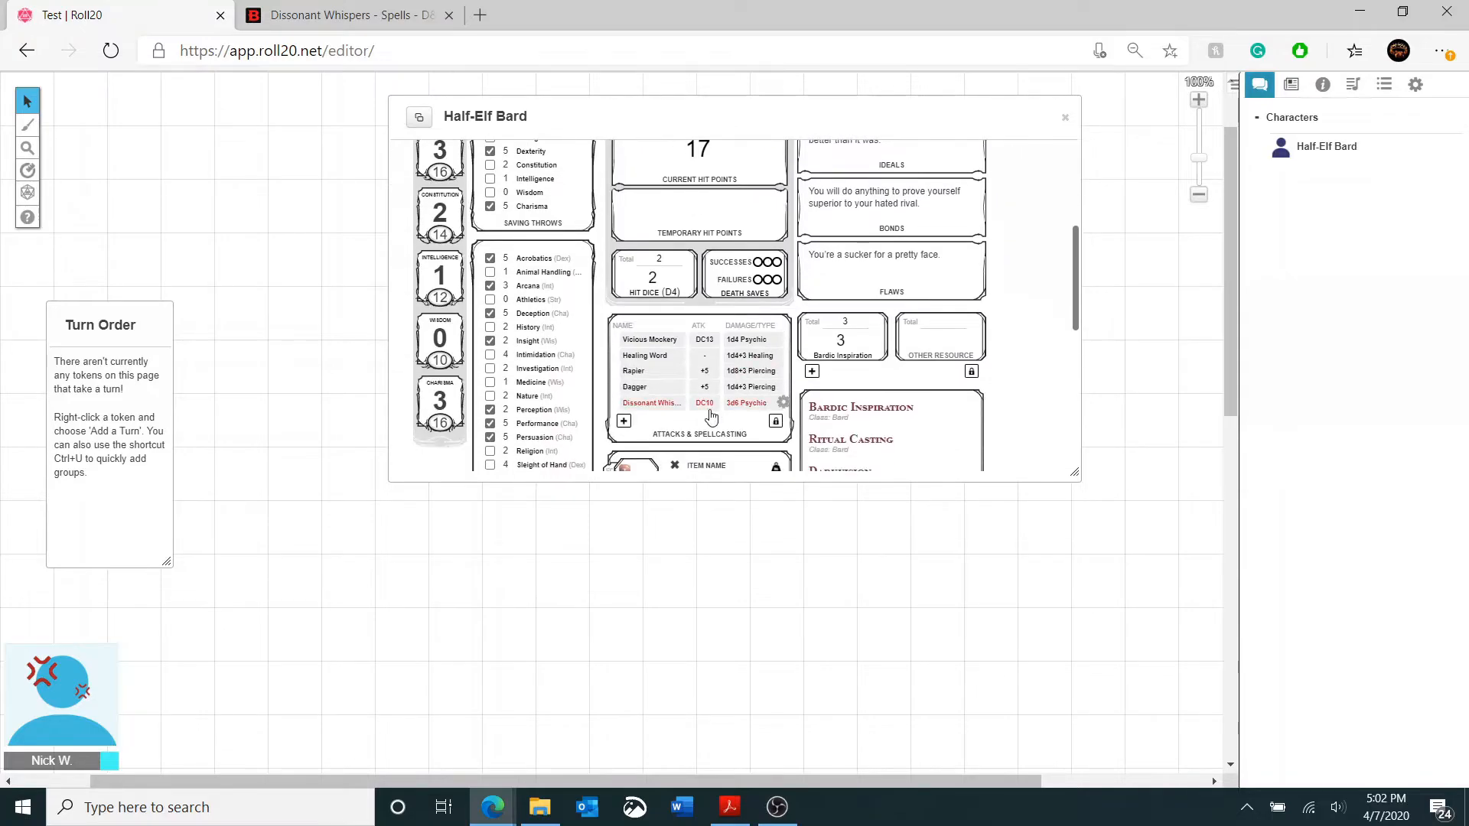
scroll(710, 417, "down", 1)
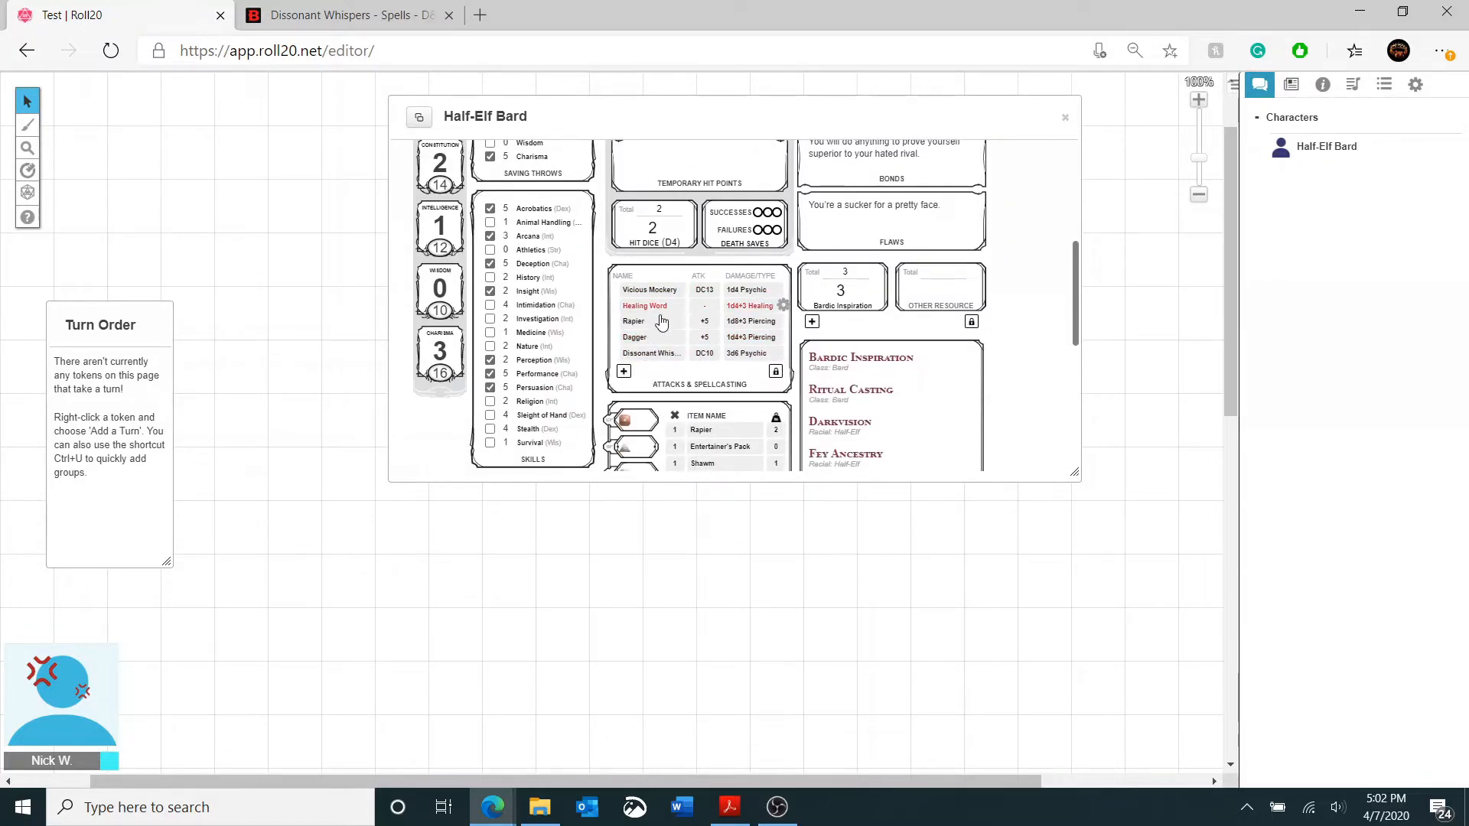
scroll(678, 375, "down", 2)
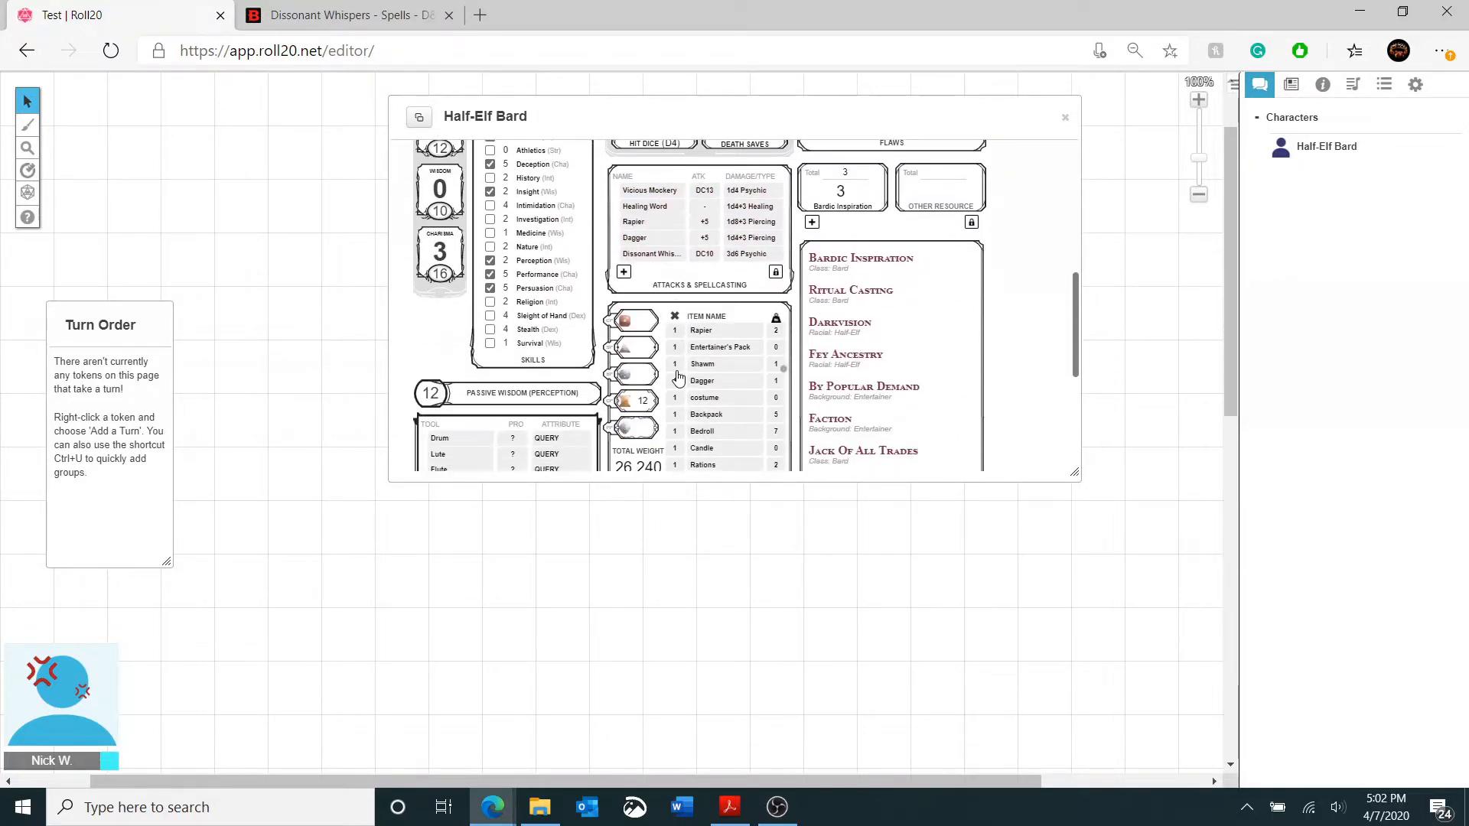
left_click(624, 273)
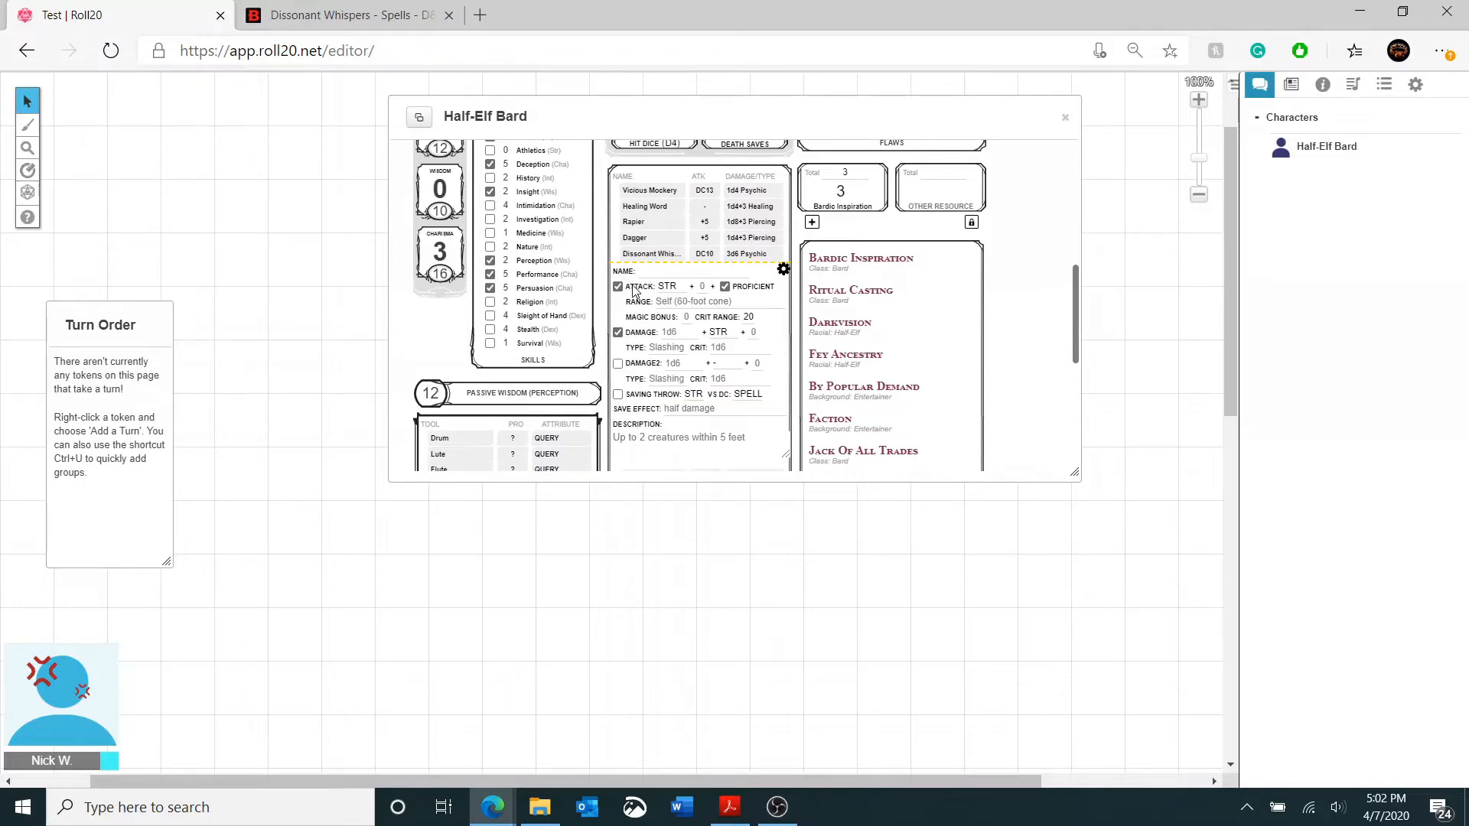
type("Ha")
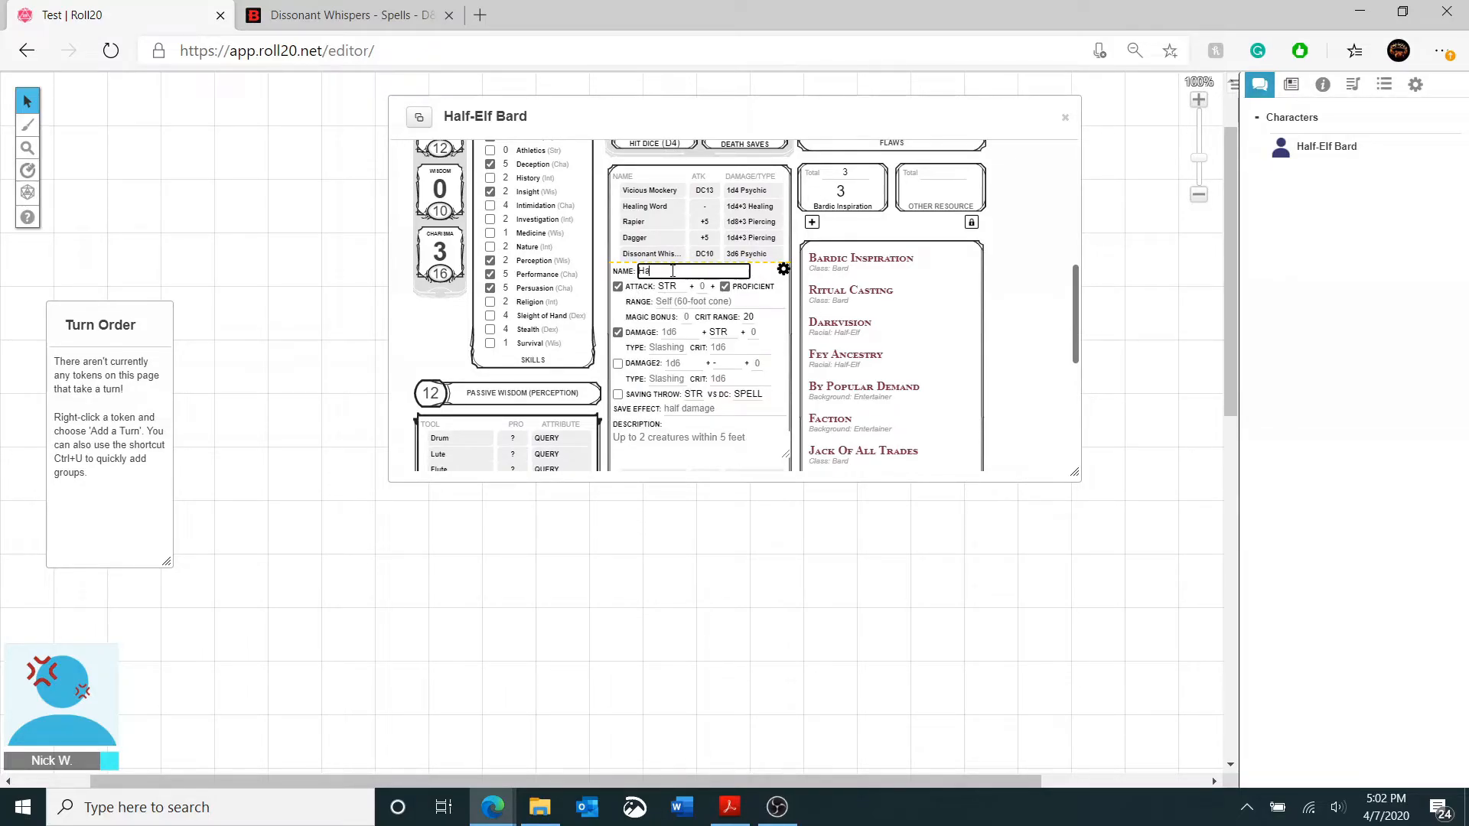
type("nd Crossbow")
- Set the Hand Crossbow's attack ability to DEX and its range to 30/120 Feet, consulting the Half-elf Bard 2 PDF
left_click(784, 303)
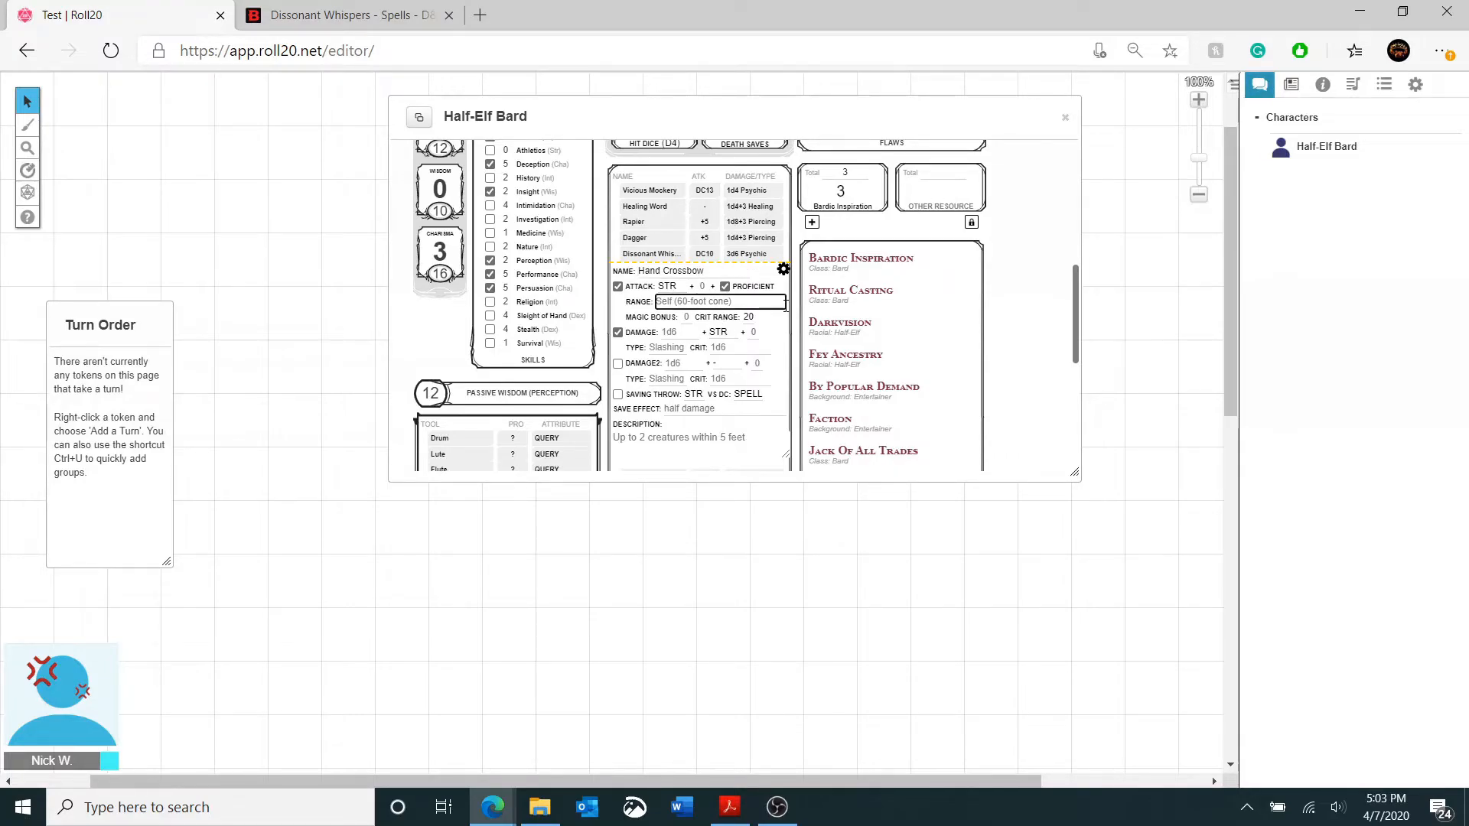
key("alt+Tab")
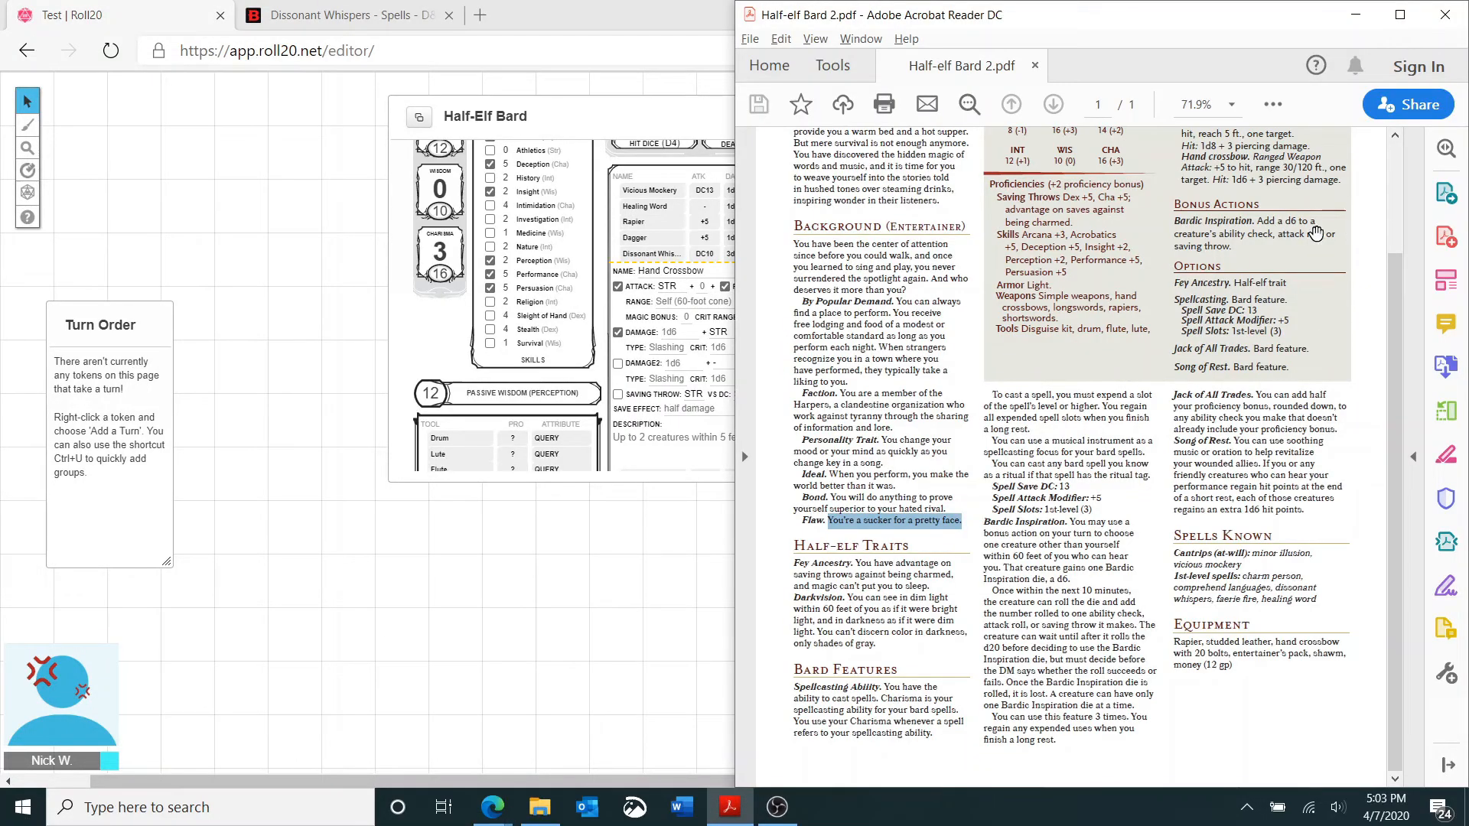
scroll(1209, 188, "up", 3)
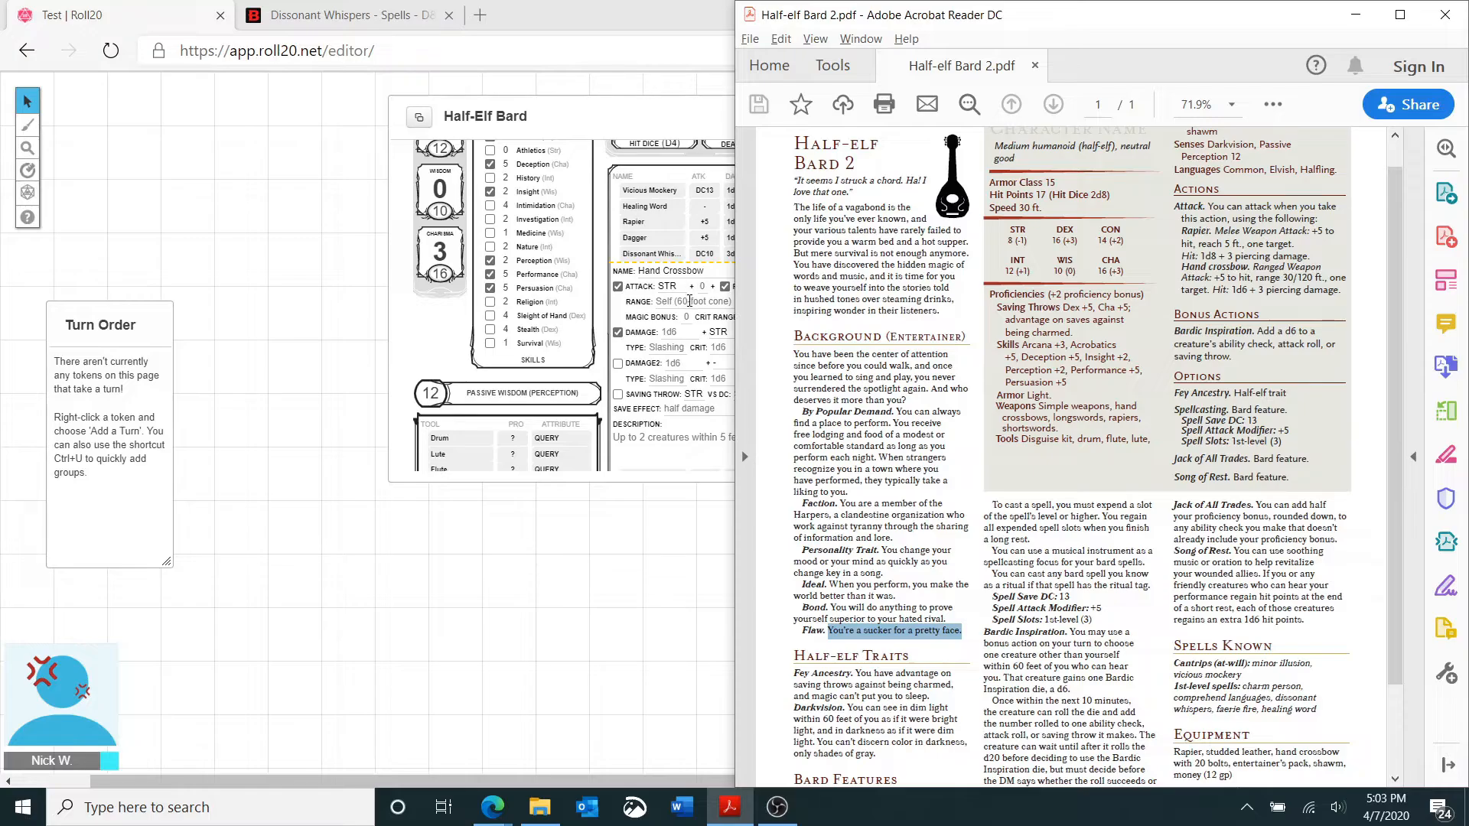
left_click(677, 289)
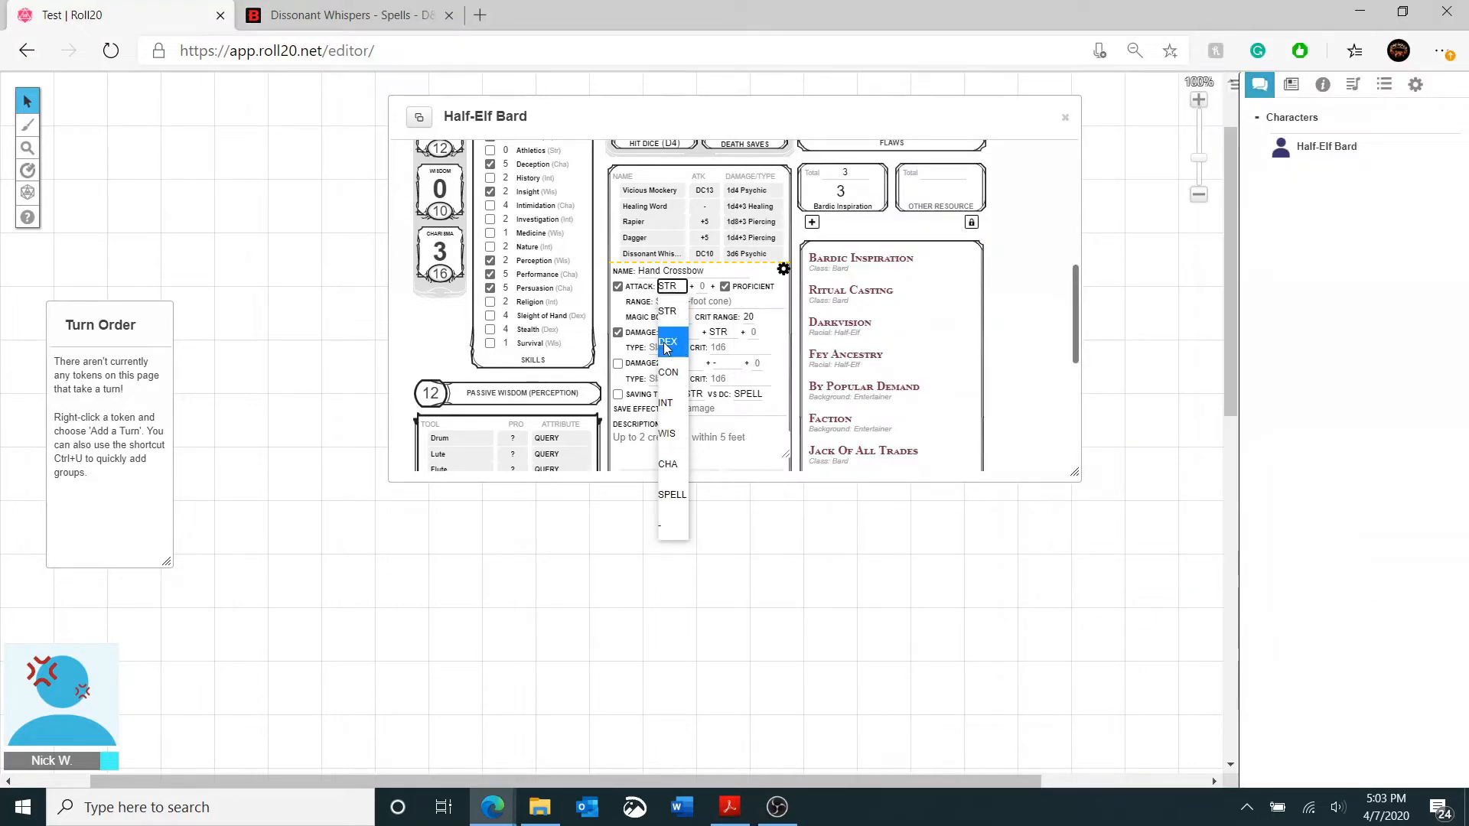
left_click(665, 347)
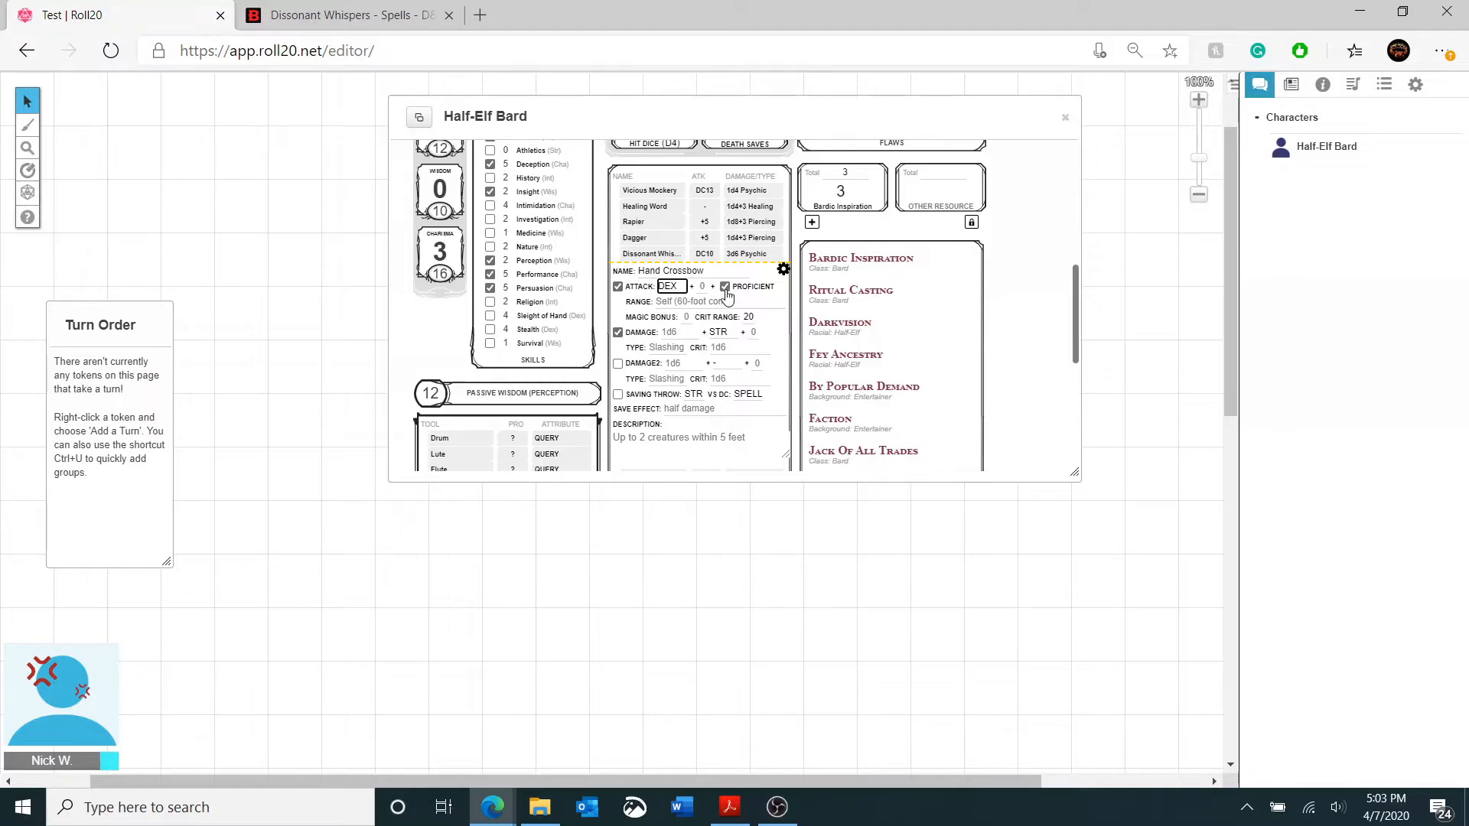
left_click(701, 303)
type("30")
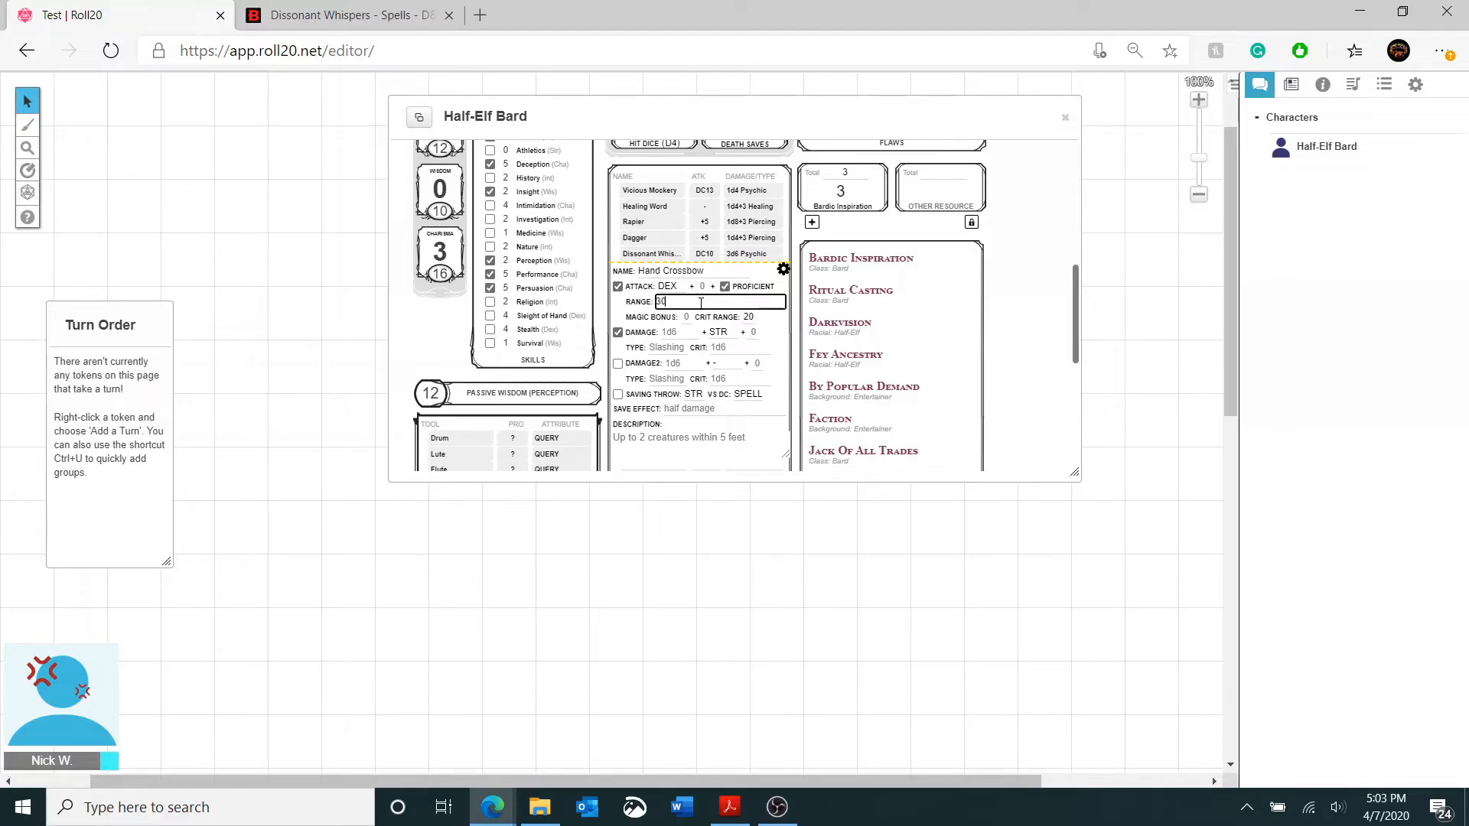
type("/120 Feet")
- Set the Hand Crossbow's damage ability to DEX and its damage type to Piercing, checking the PDF, and close the attack's settings
left_click(726, 333)
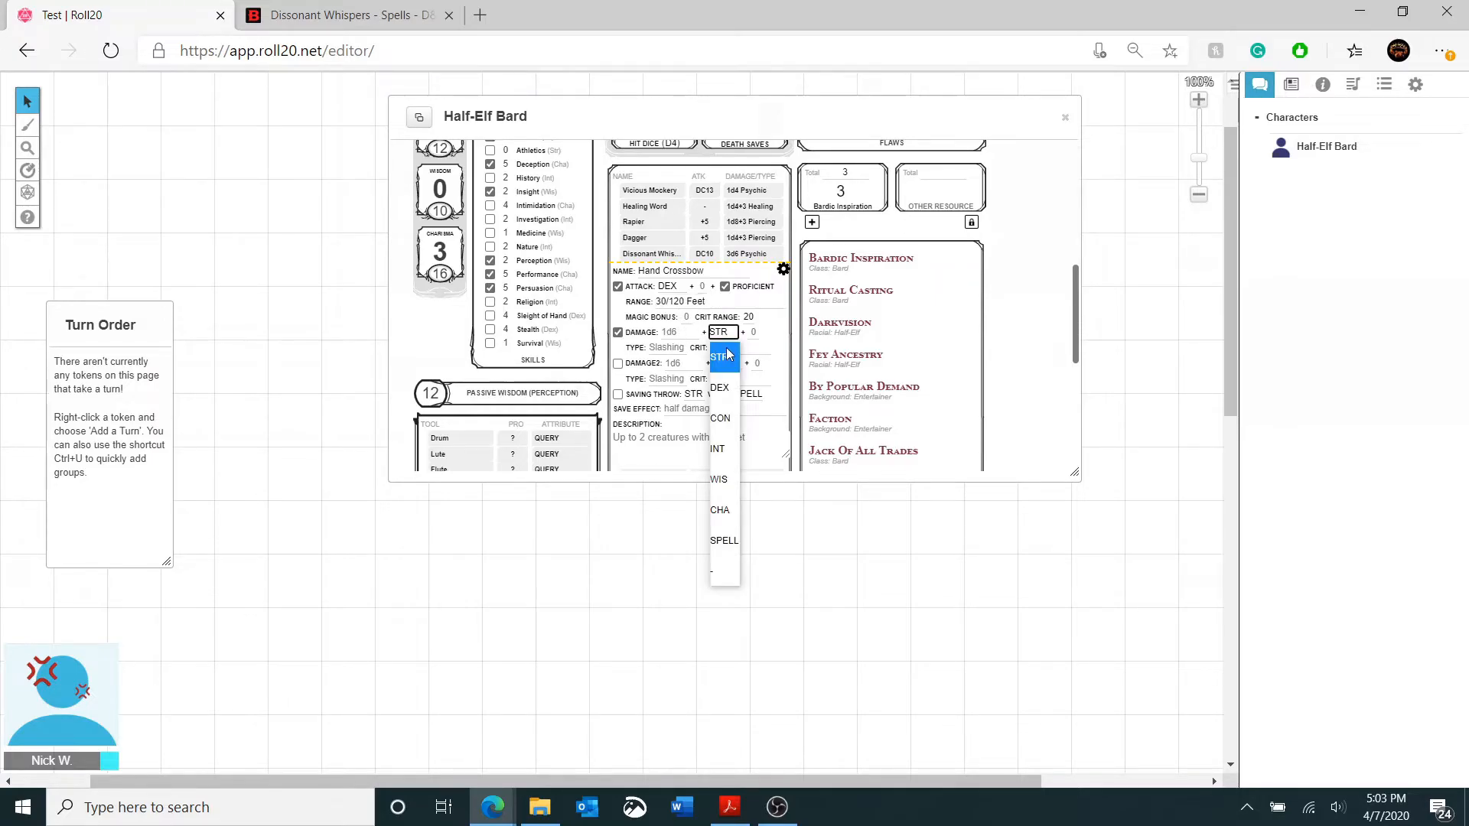
left_click(728, 391)
key("alt+Tab")
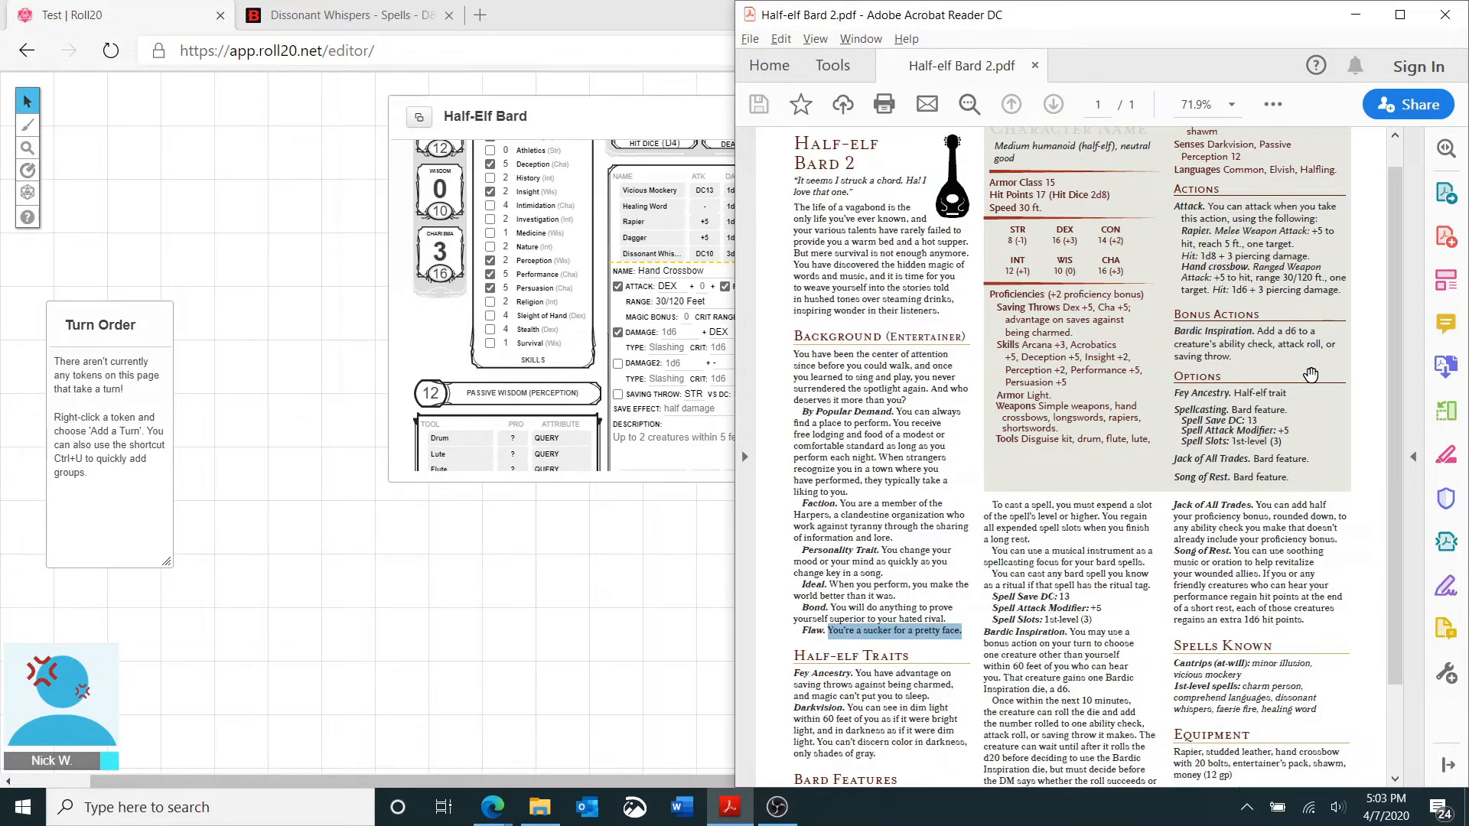
key("alt+Tab")
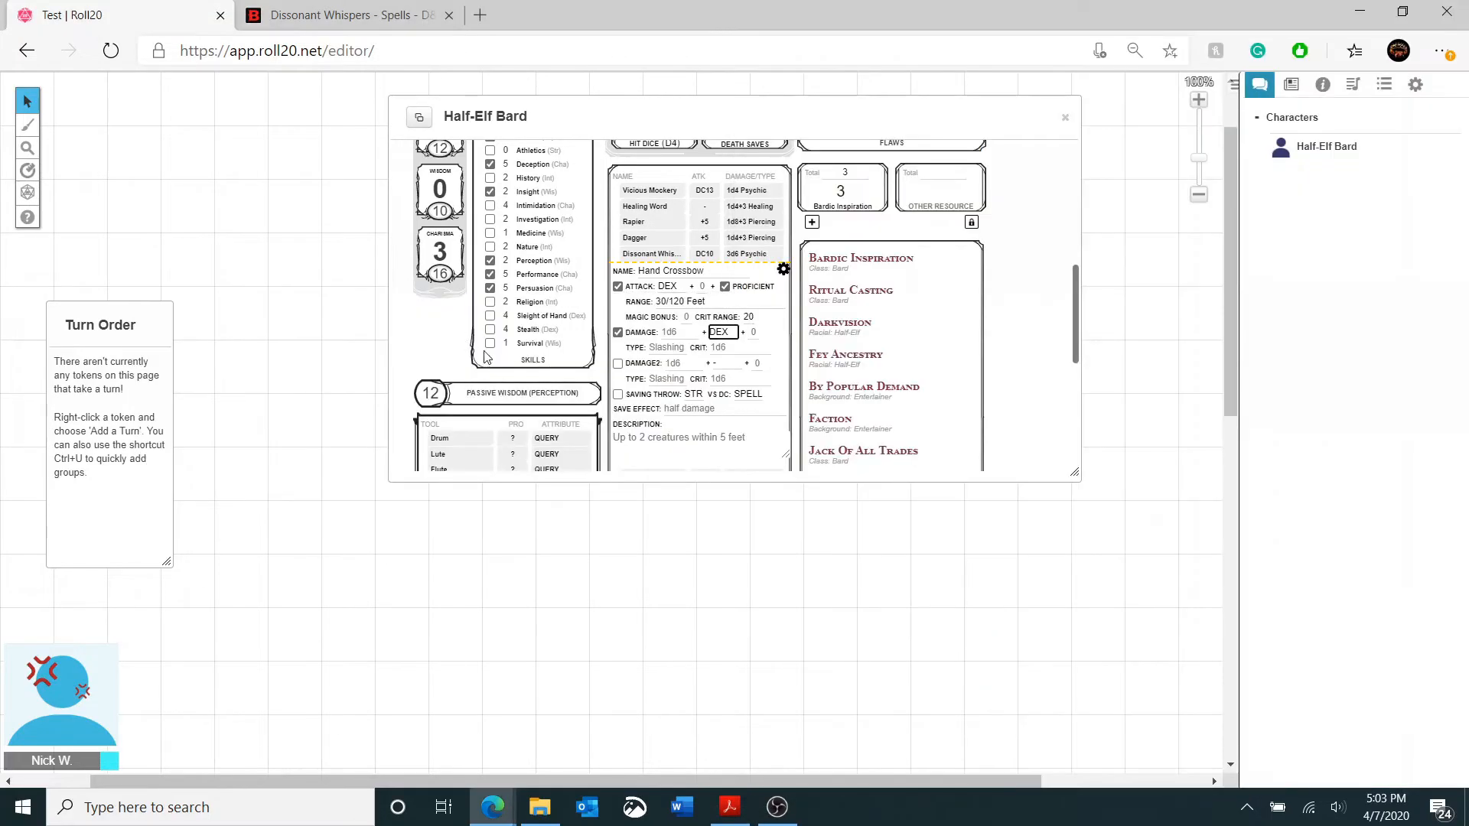
left_click(658, 348)
type("Piercing")
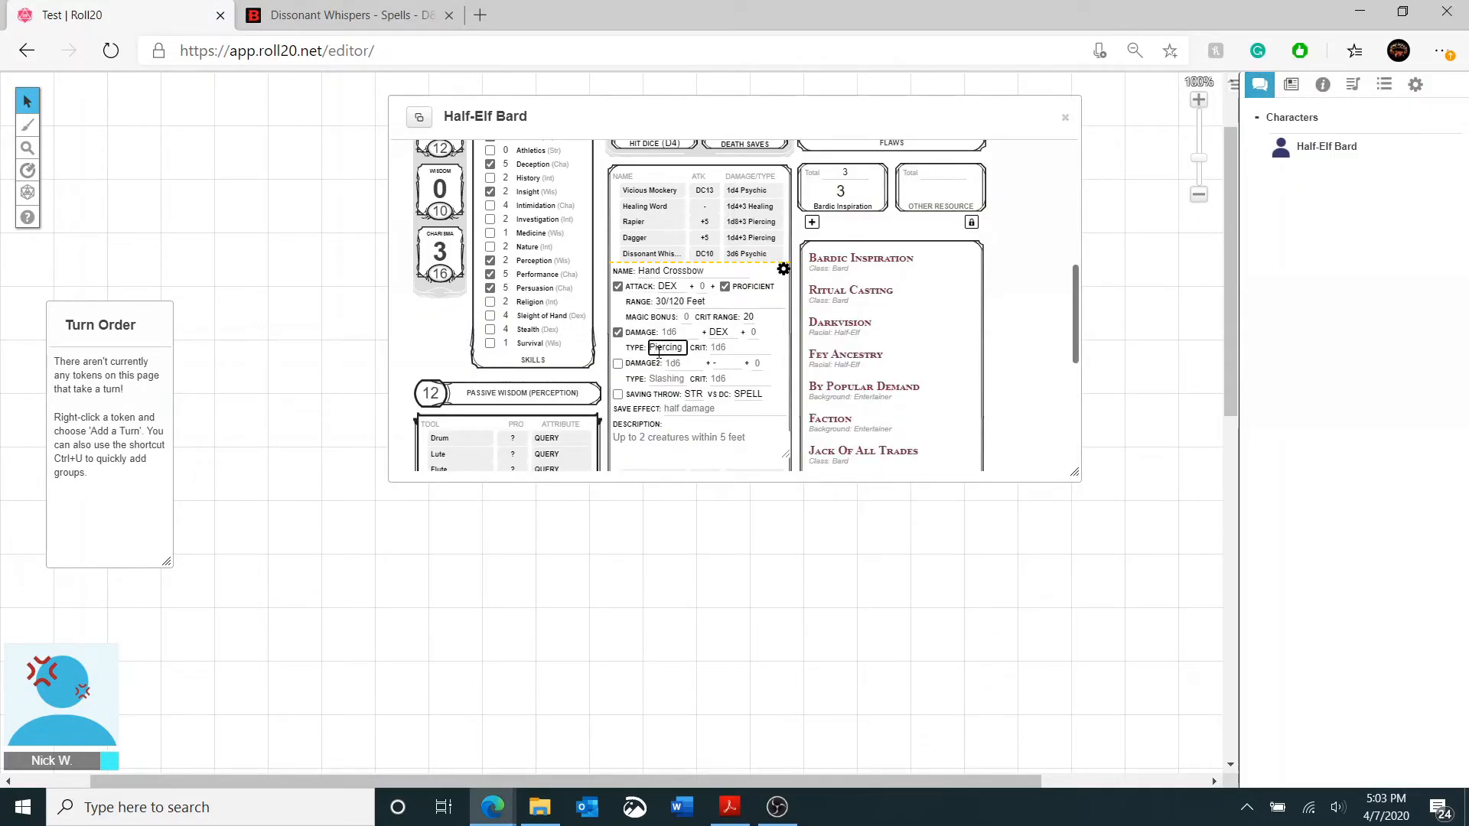
scroll(641, 386, "down", 1)
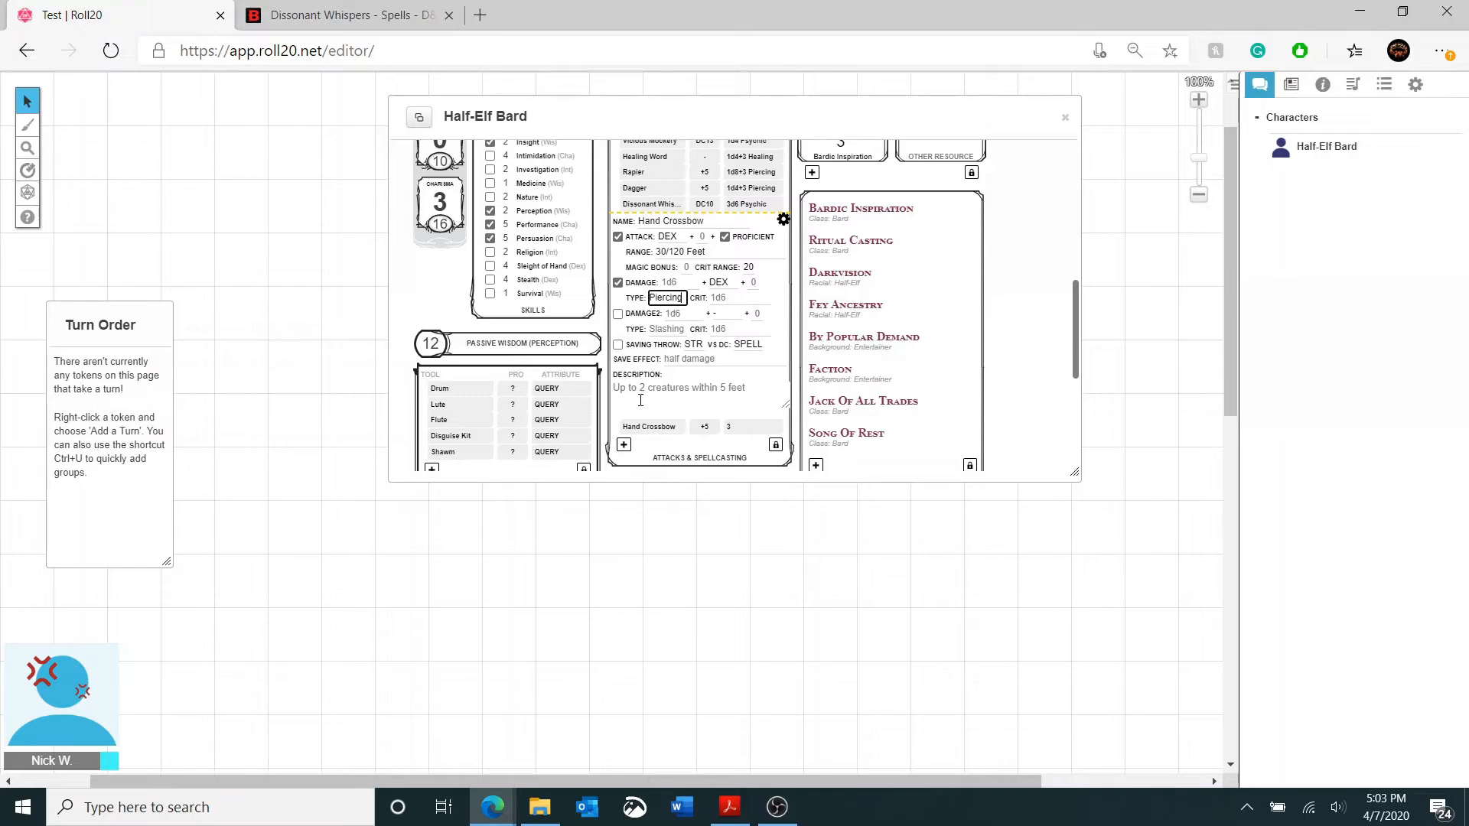
left_click(785, 222)
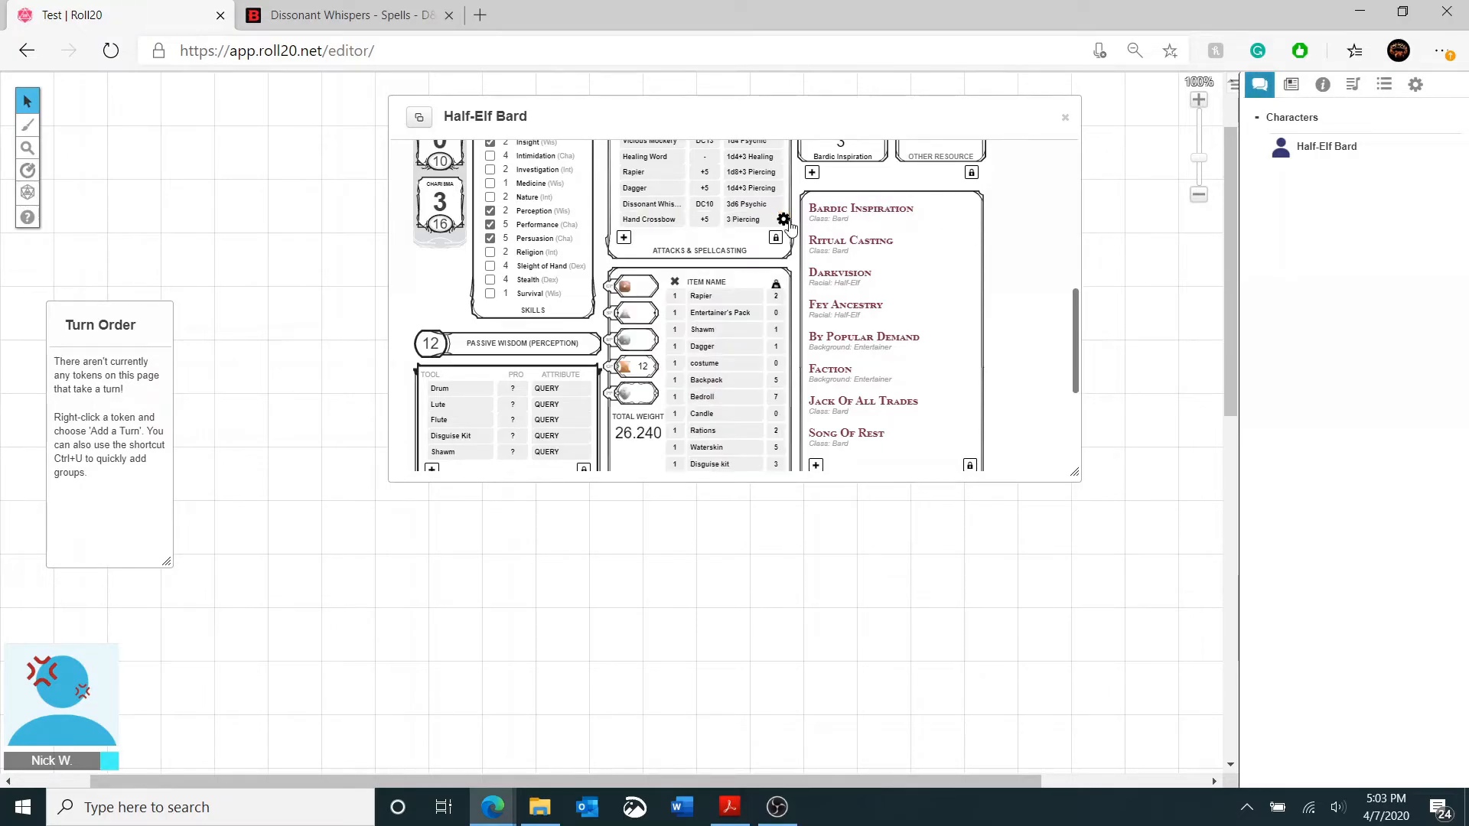
- Delete the Dagger from the attacks list and lock the list again
scroll(777, 295, "up", 1)
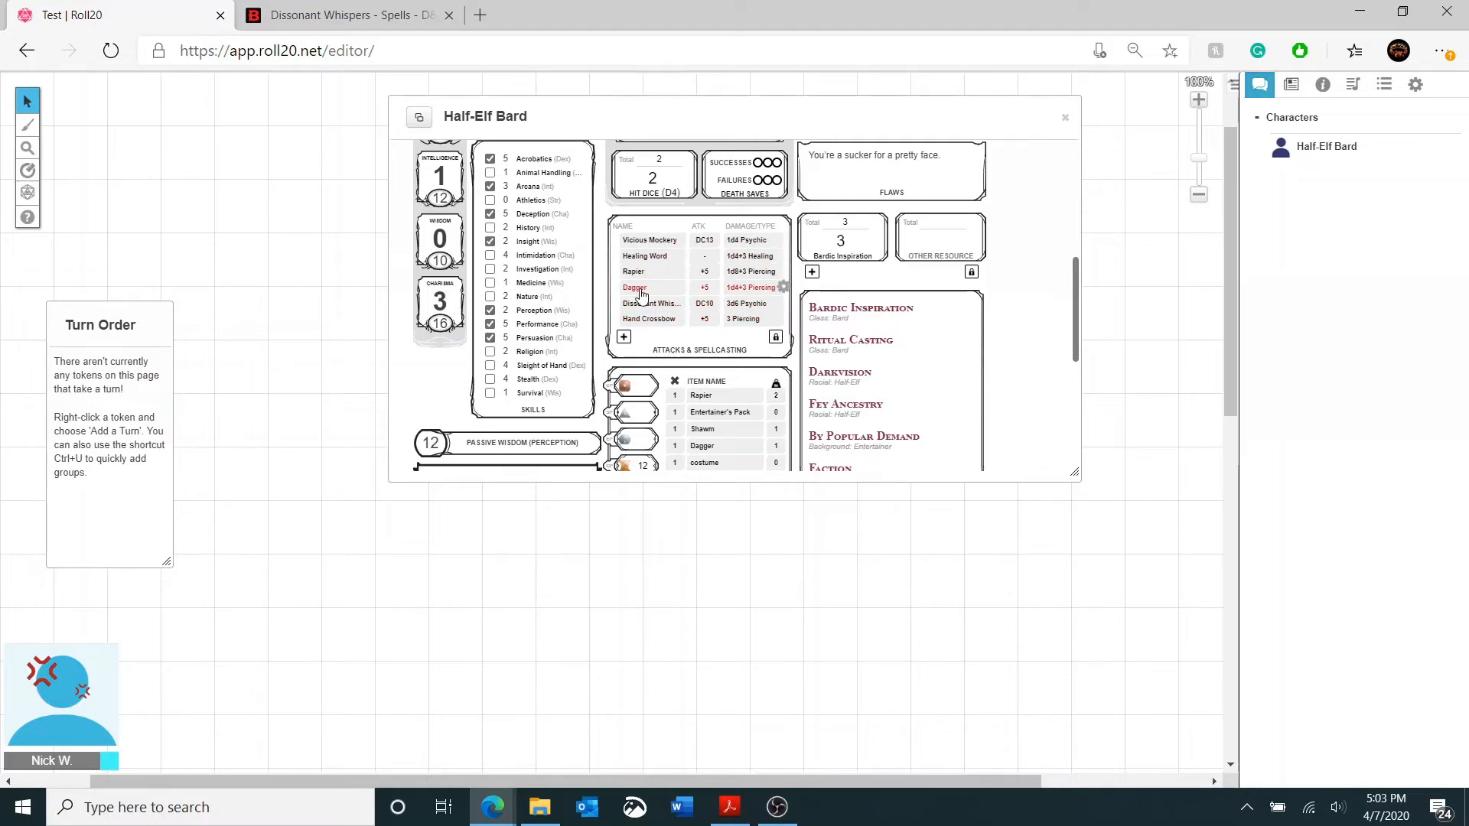
left_click(775, 337)
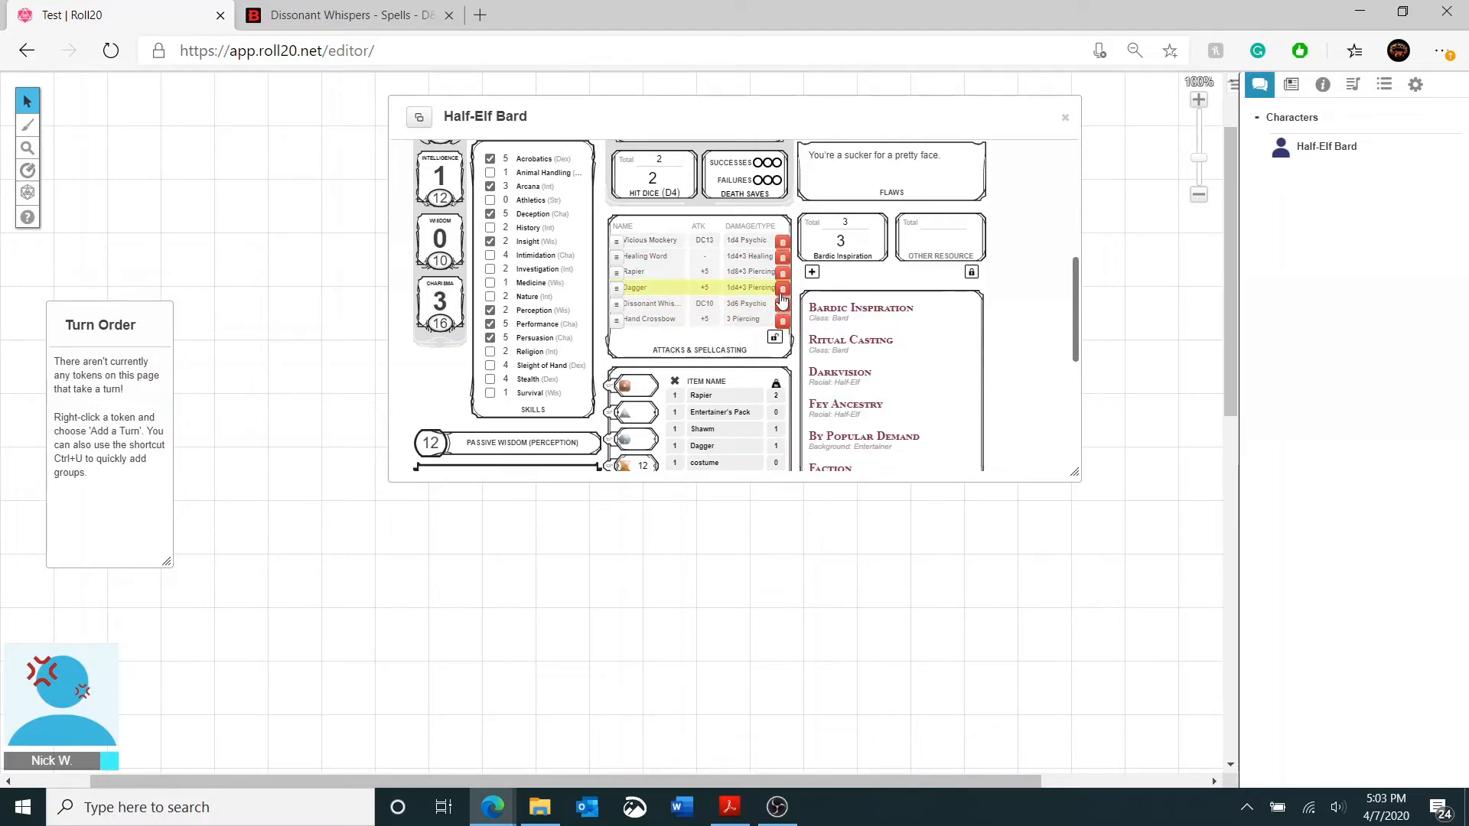
left_click(782, 297)
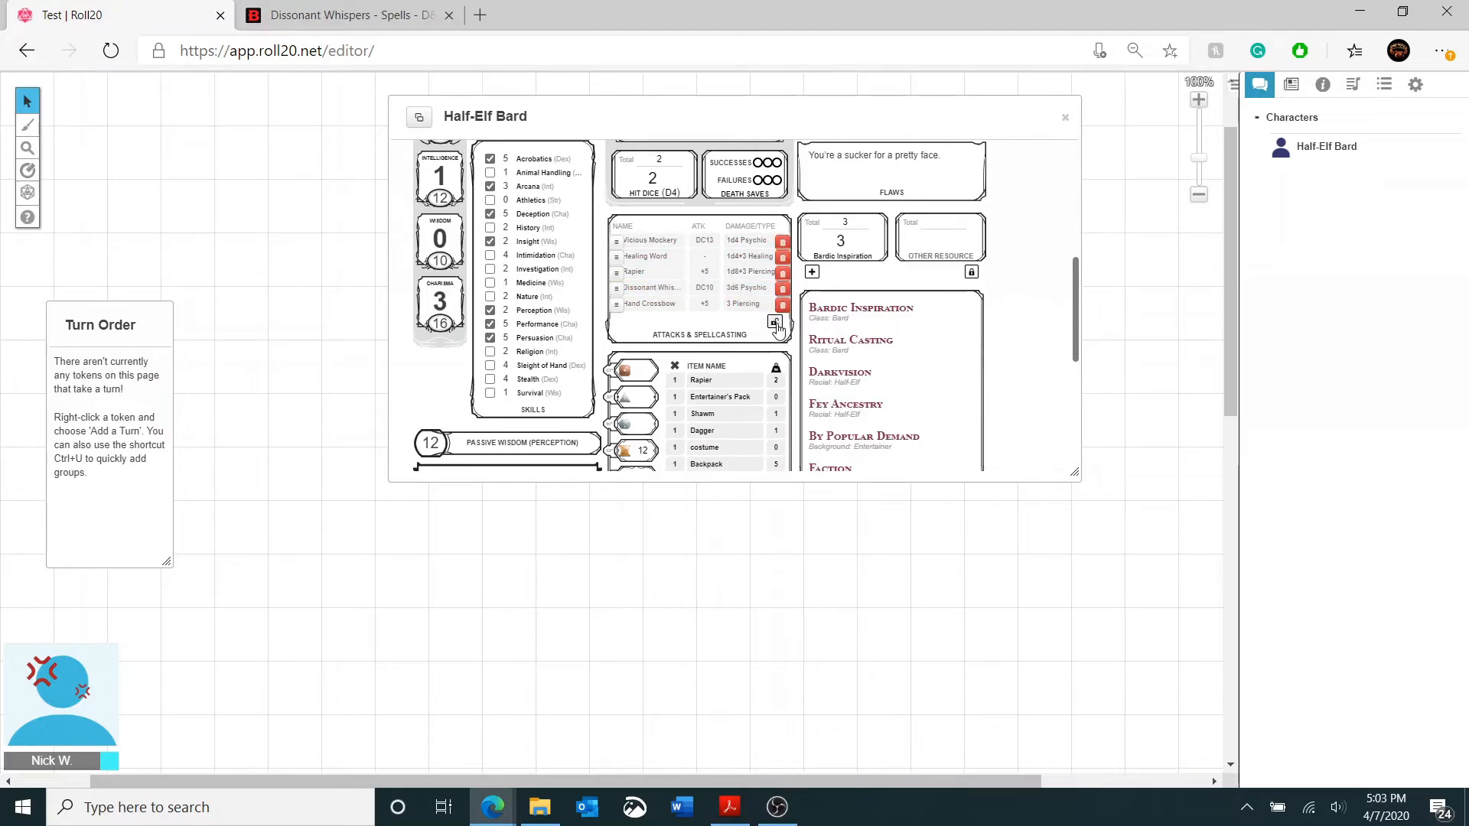
left_click(775, 321)
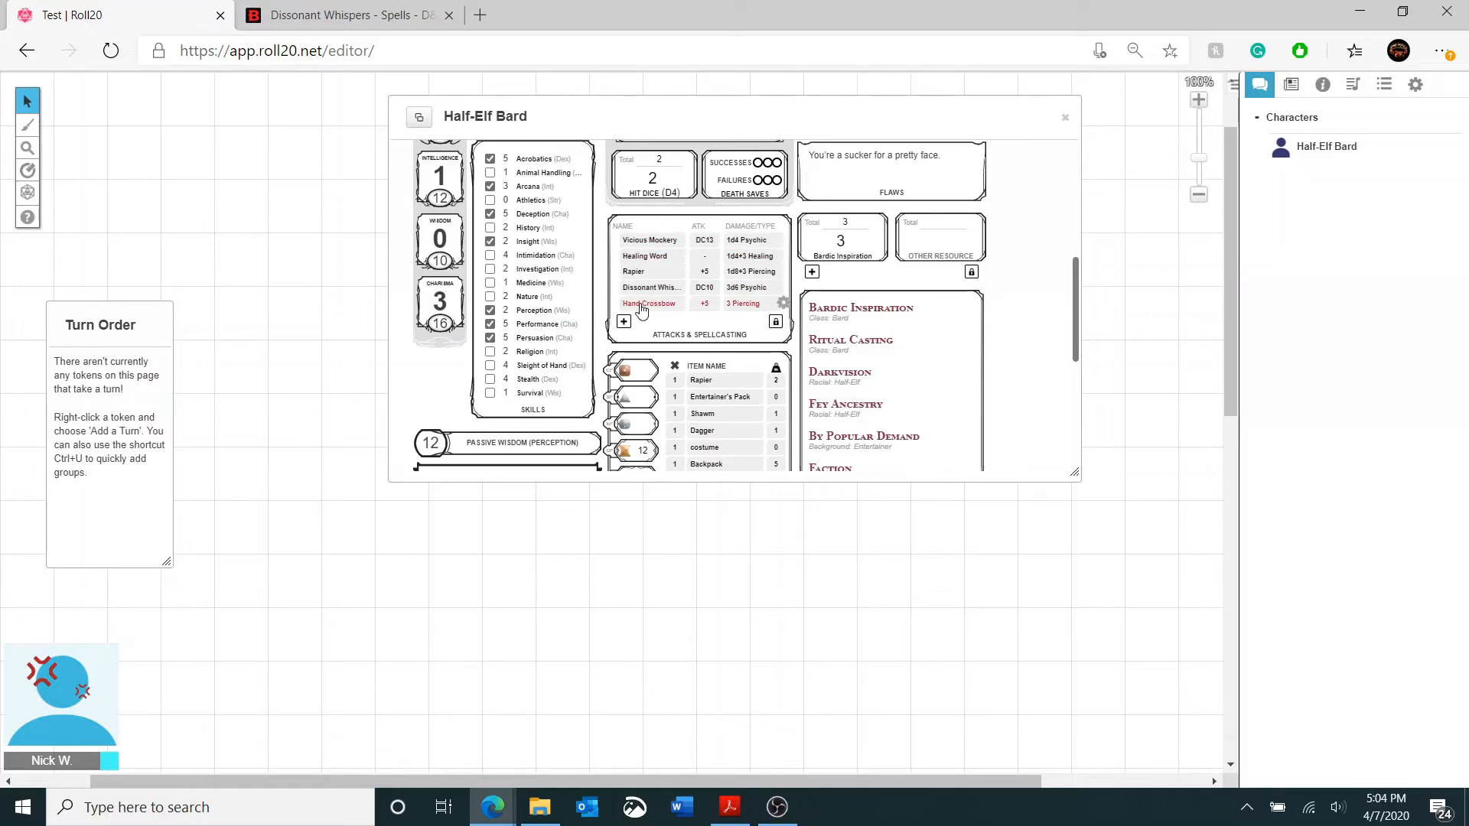
- Bring up the text chat and roll Vicious Mockery and a Rapier attack with its damage from the Half-Elf Bard's attacks list
scroll(747, 341, "down", 1)
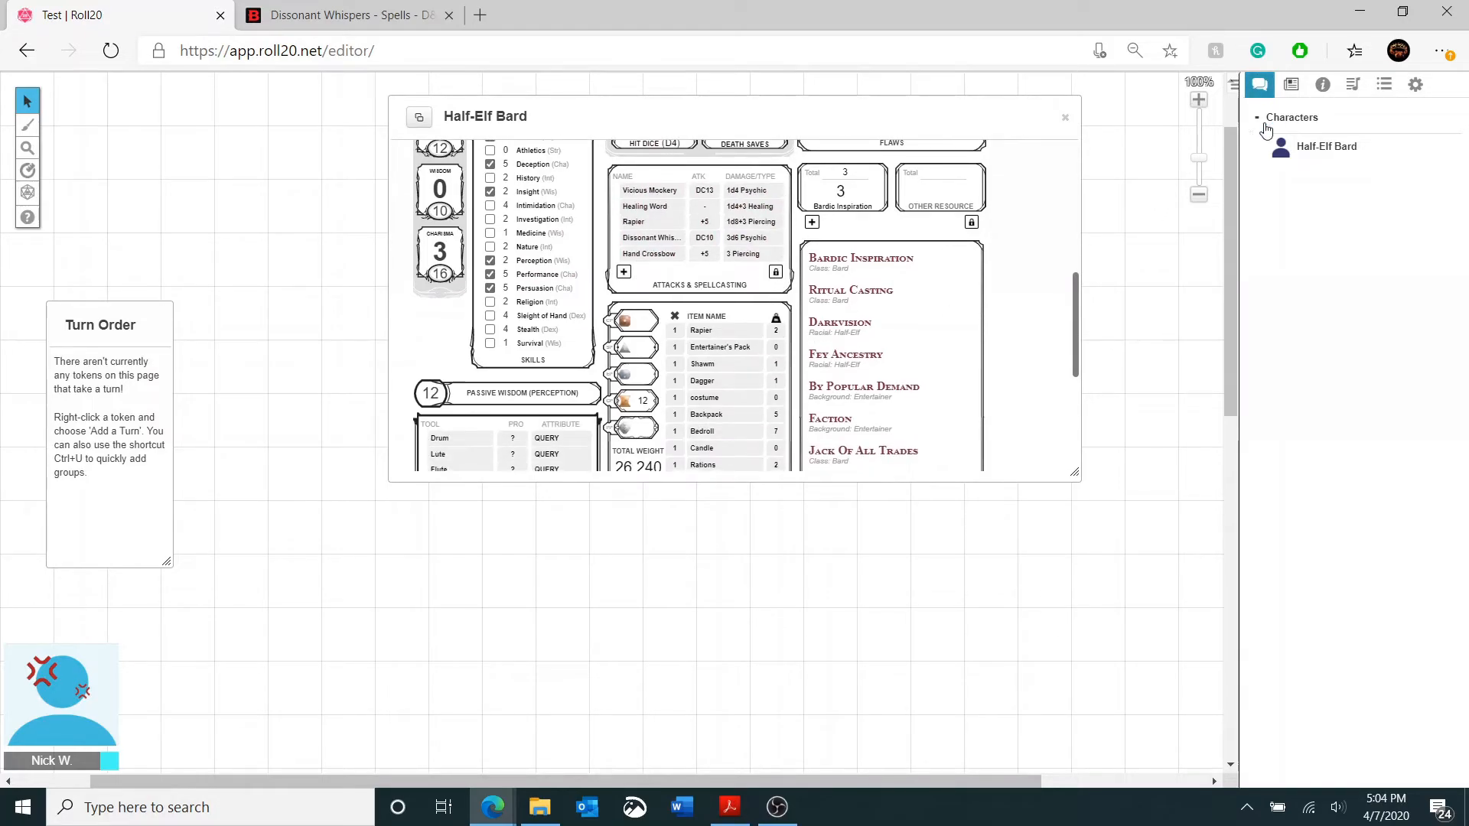
left_click(1264, 89)
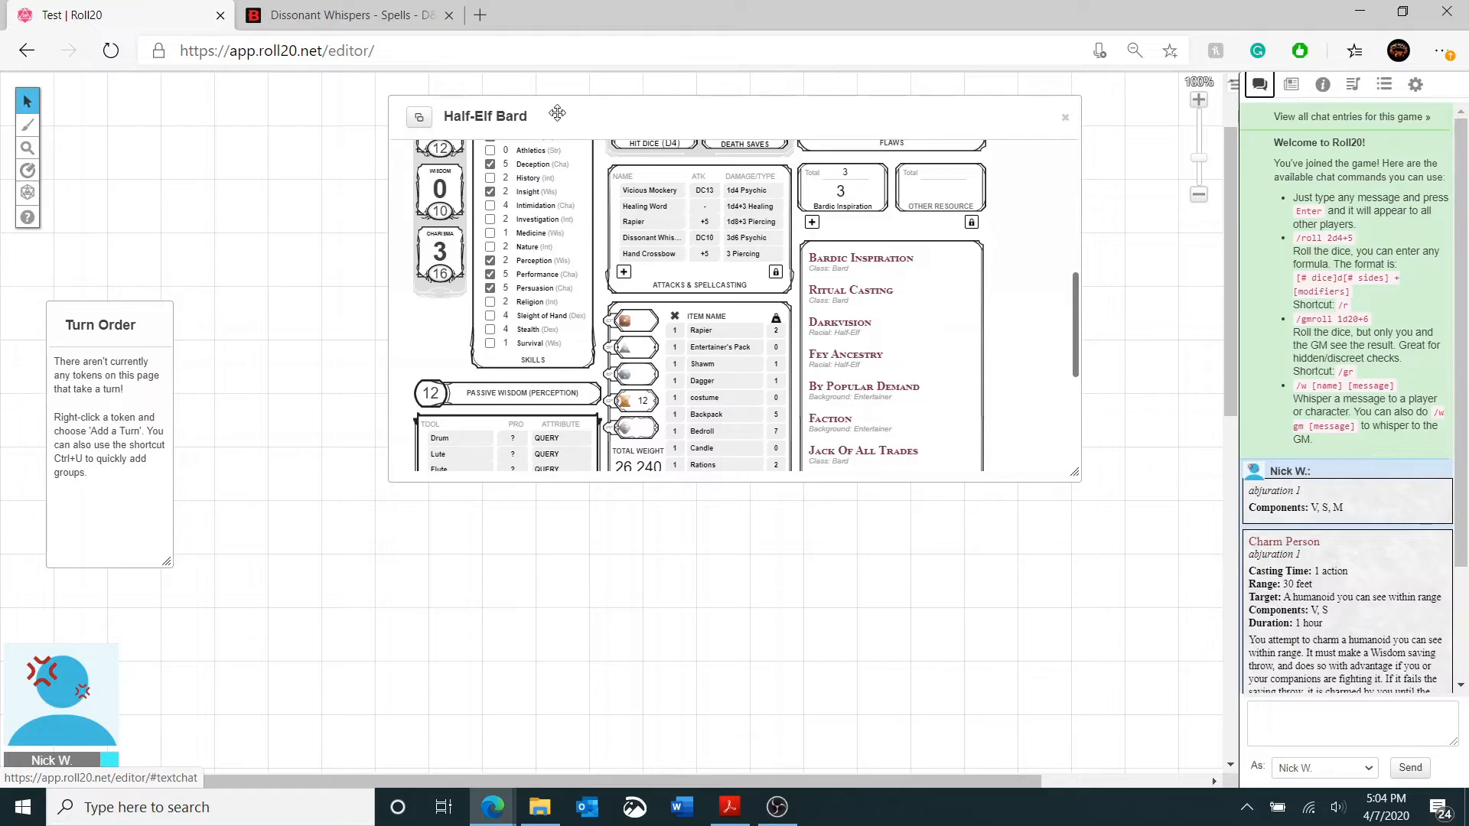
left_click(632, 191)
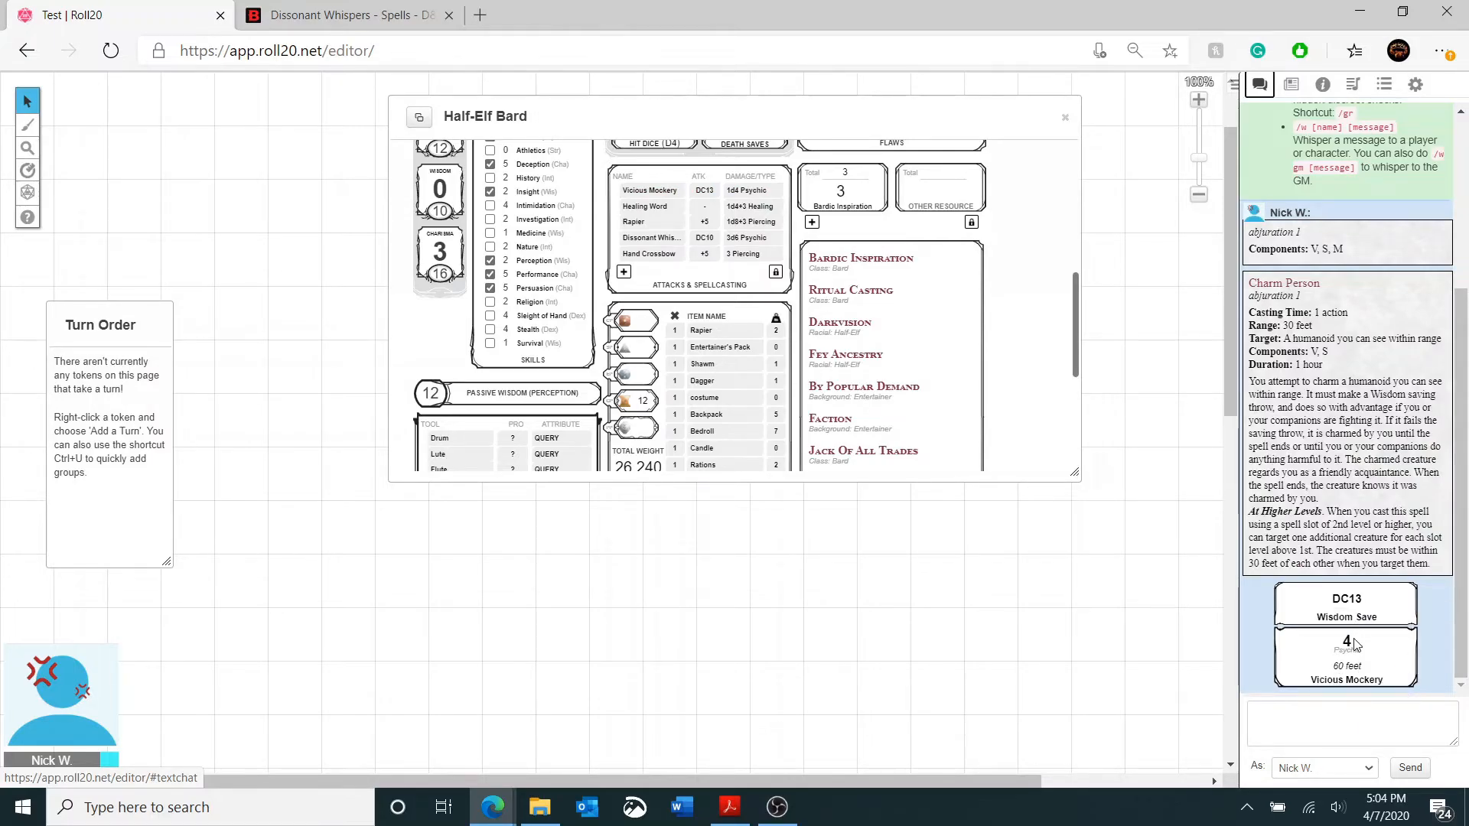
mouse_move(1351, 648)
left_click(635, 223)
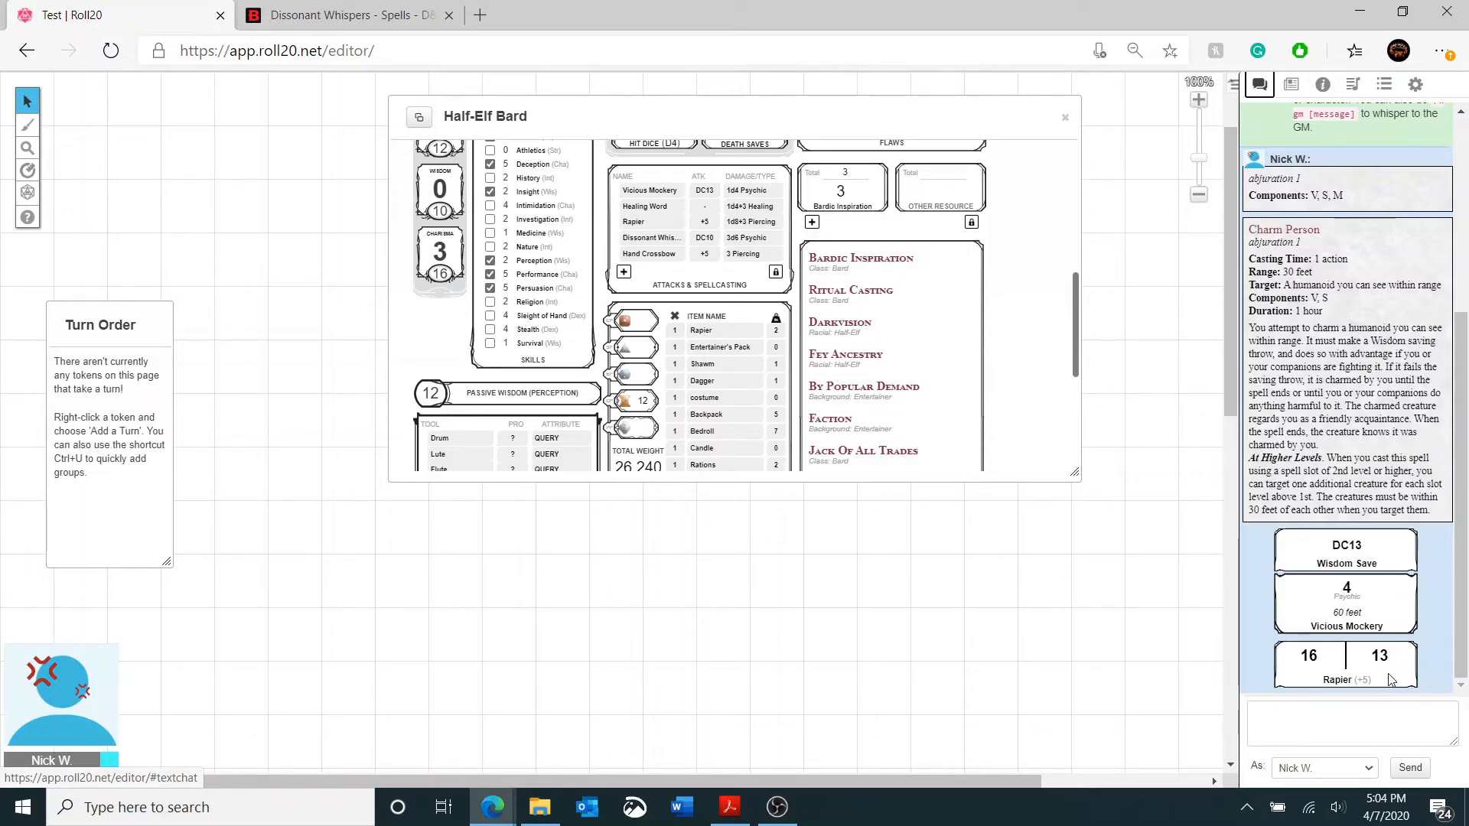
left_click(1339, 681)
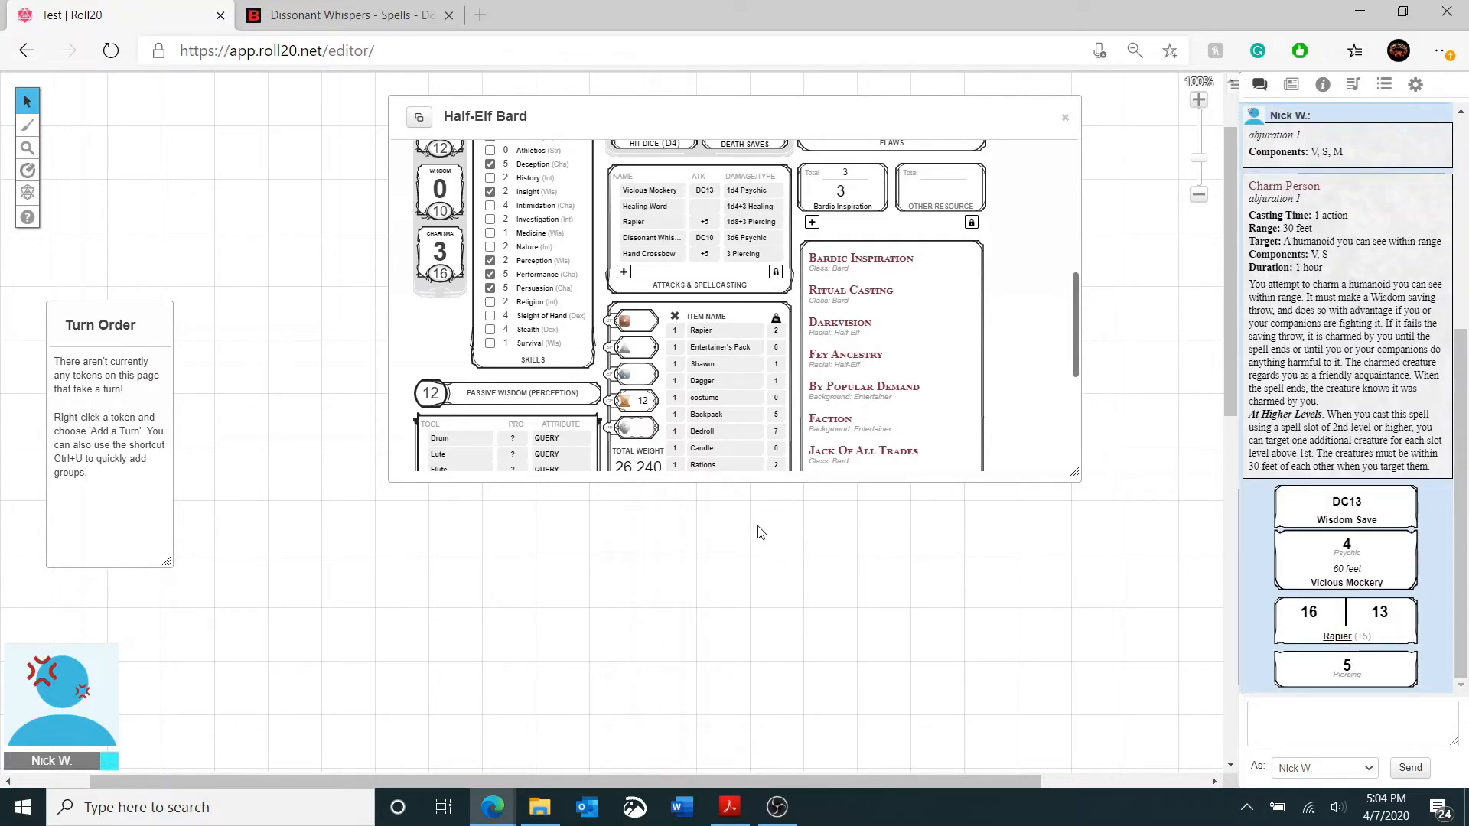
- Select the Half-Elf Bard token on the map, moving the sheet clear of it, and roll the character's initiative into the turn order
scroll(755, 404, "up", 2)
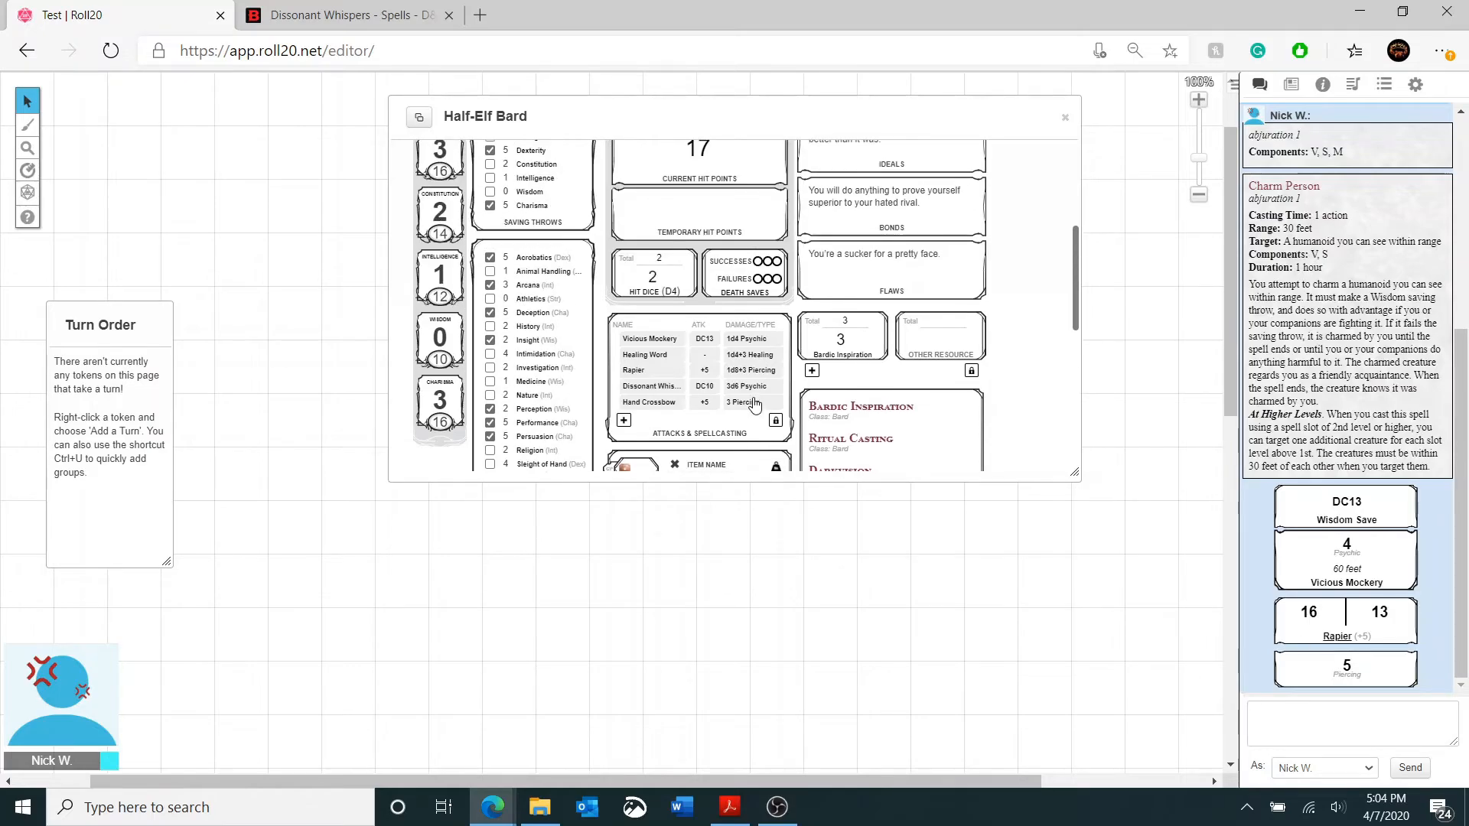
scroll(754, 404, "up", 3)
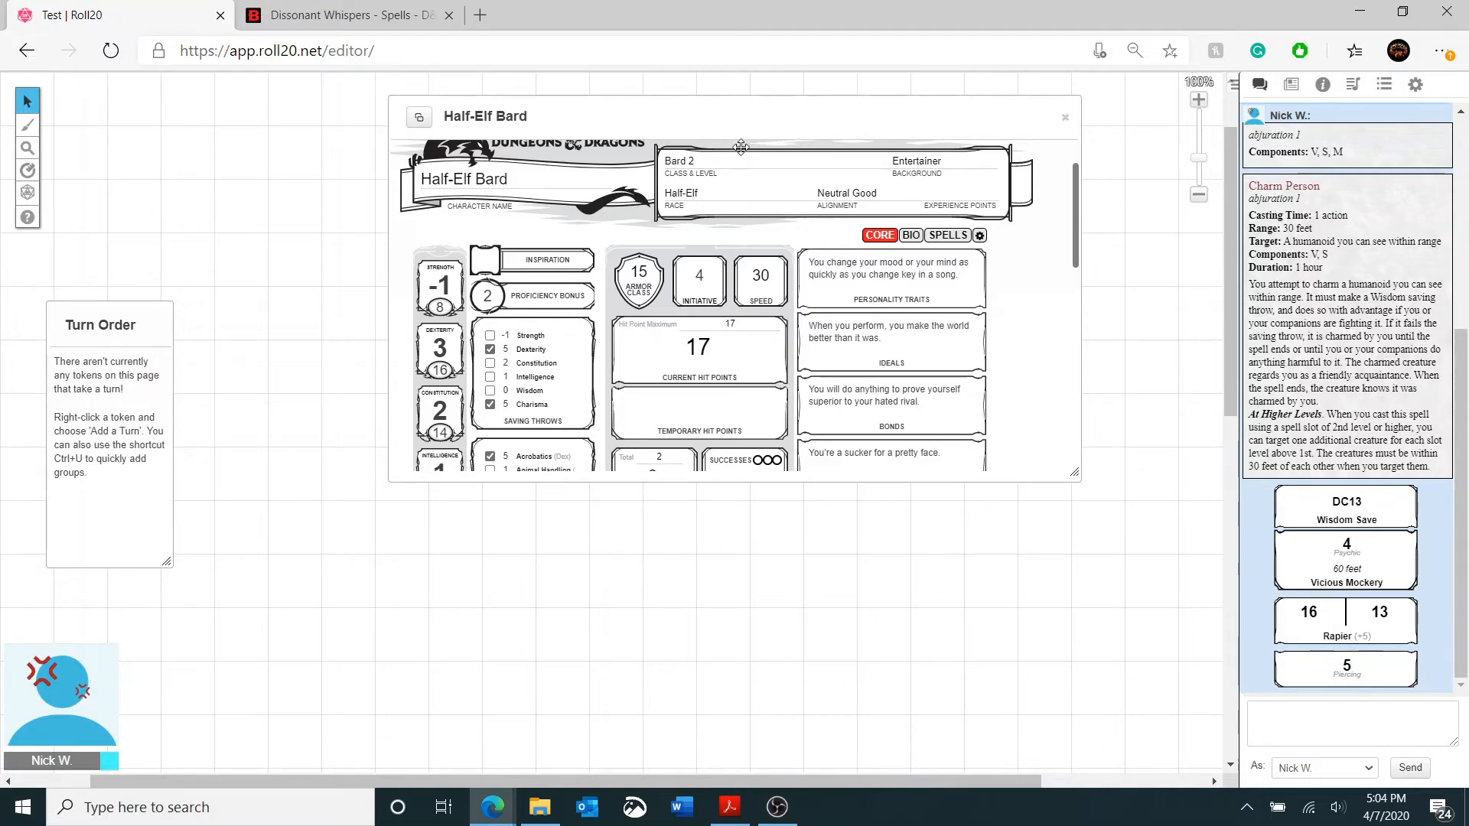
left_click_drag(724, 107, 747, 232)
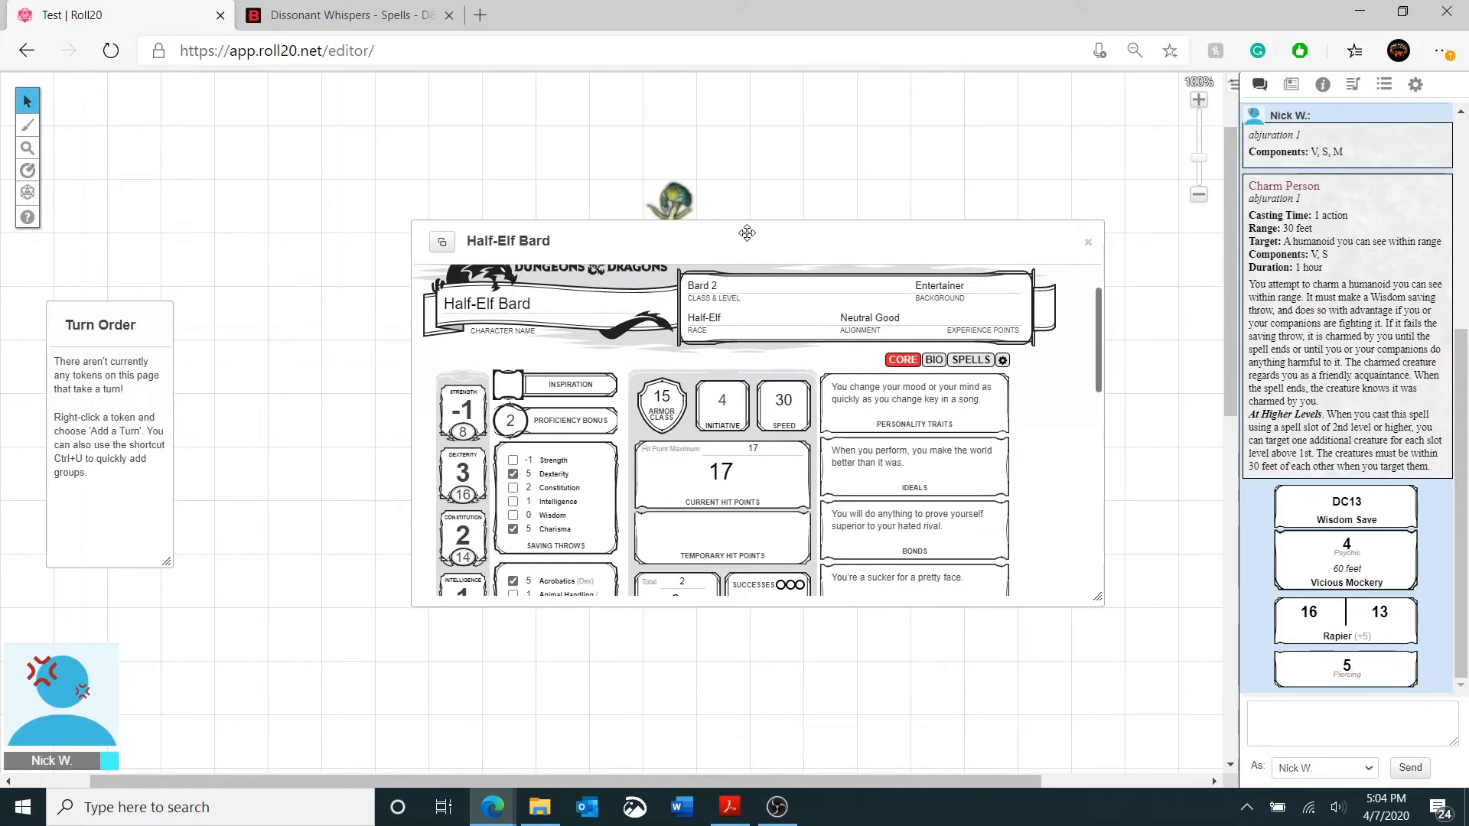
left_click(675, 196)
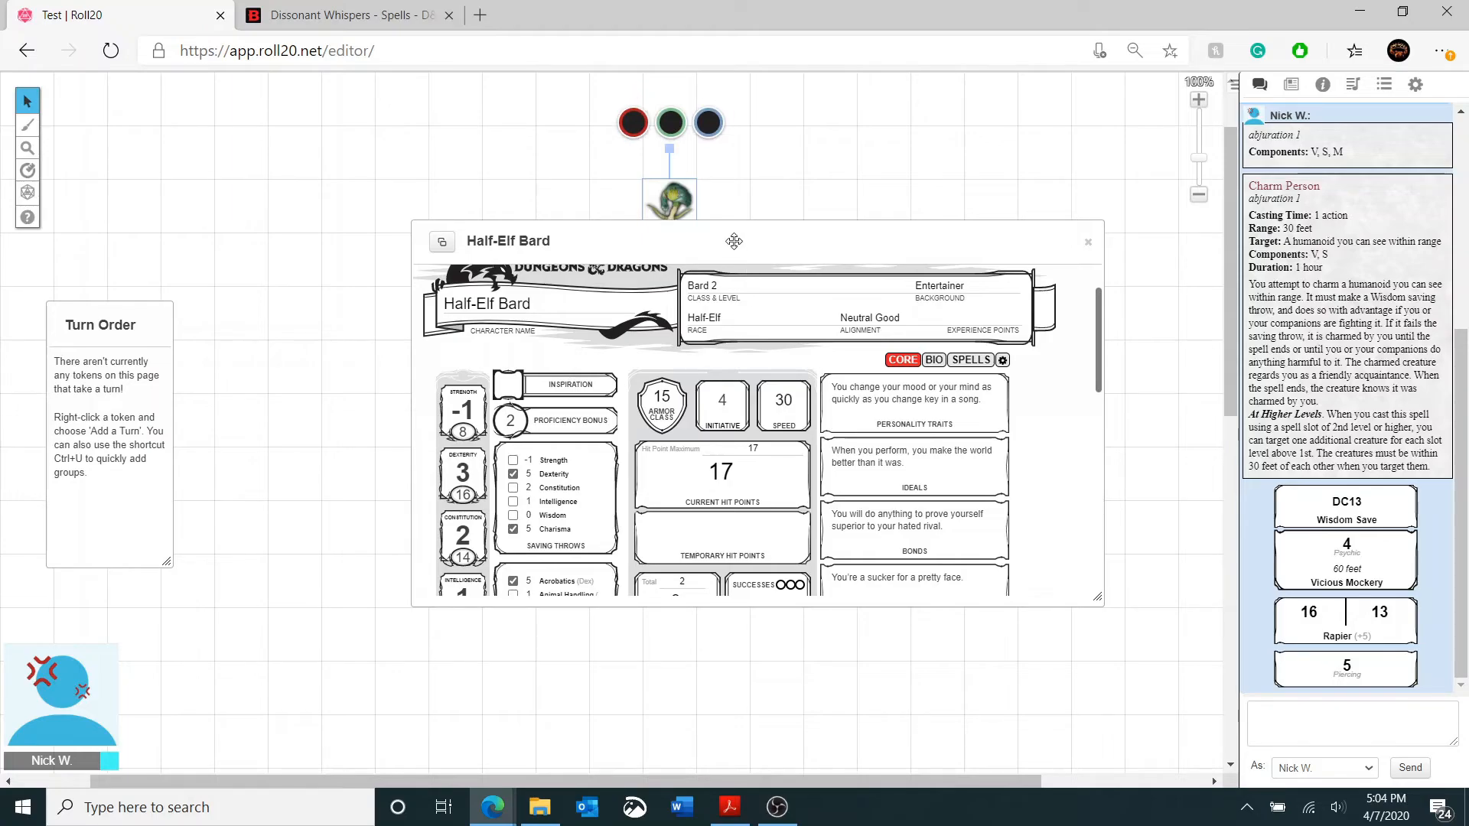
mouse_move(733, 242)
left_mouse_down()
mouse_move(727, 201)
mouse_move(726, 264)
left_mouse_up()
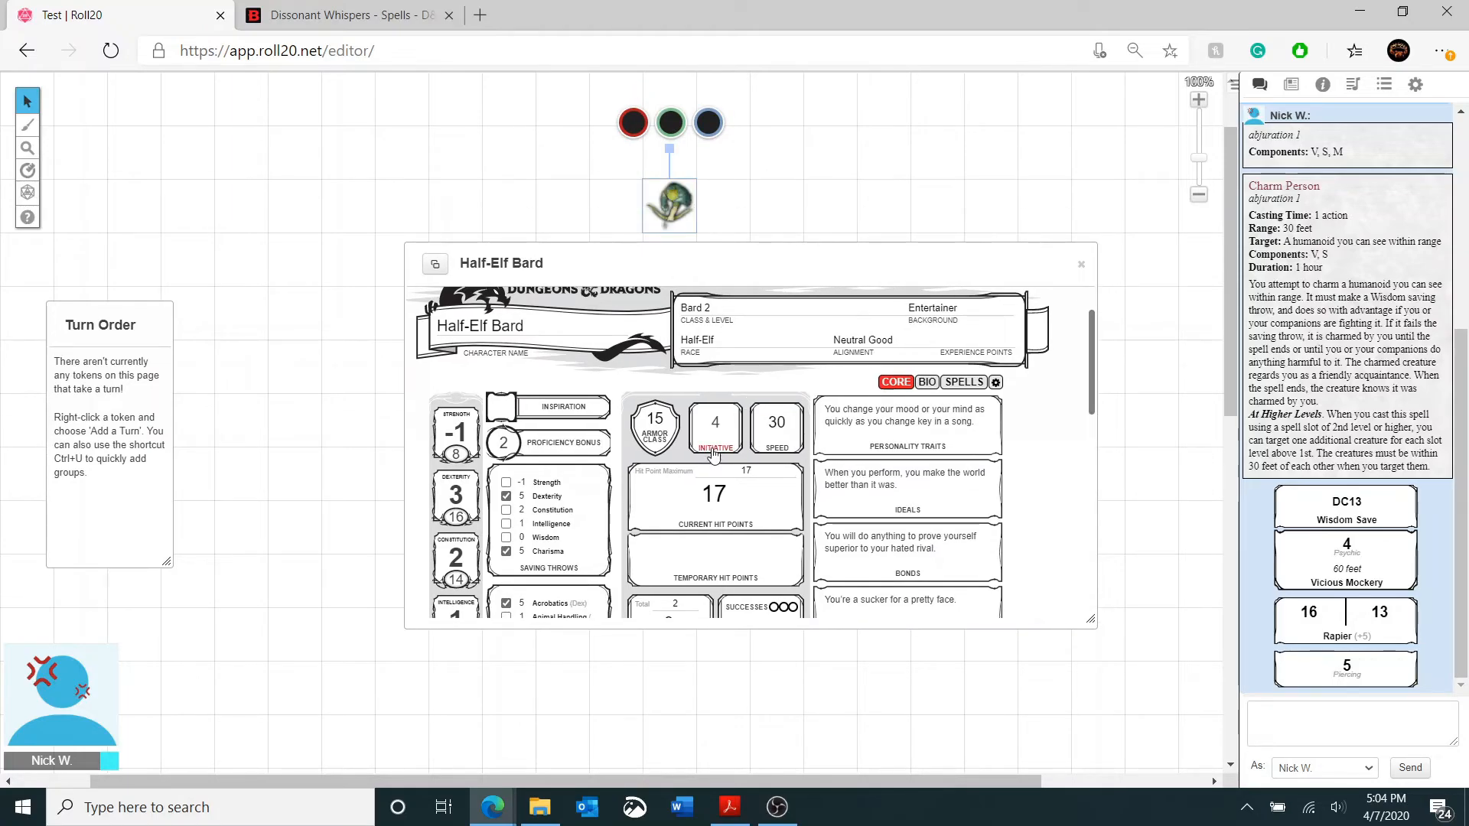
left_click(714, 448)
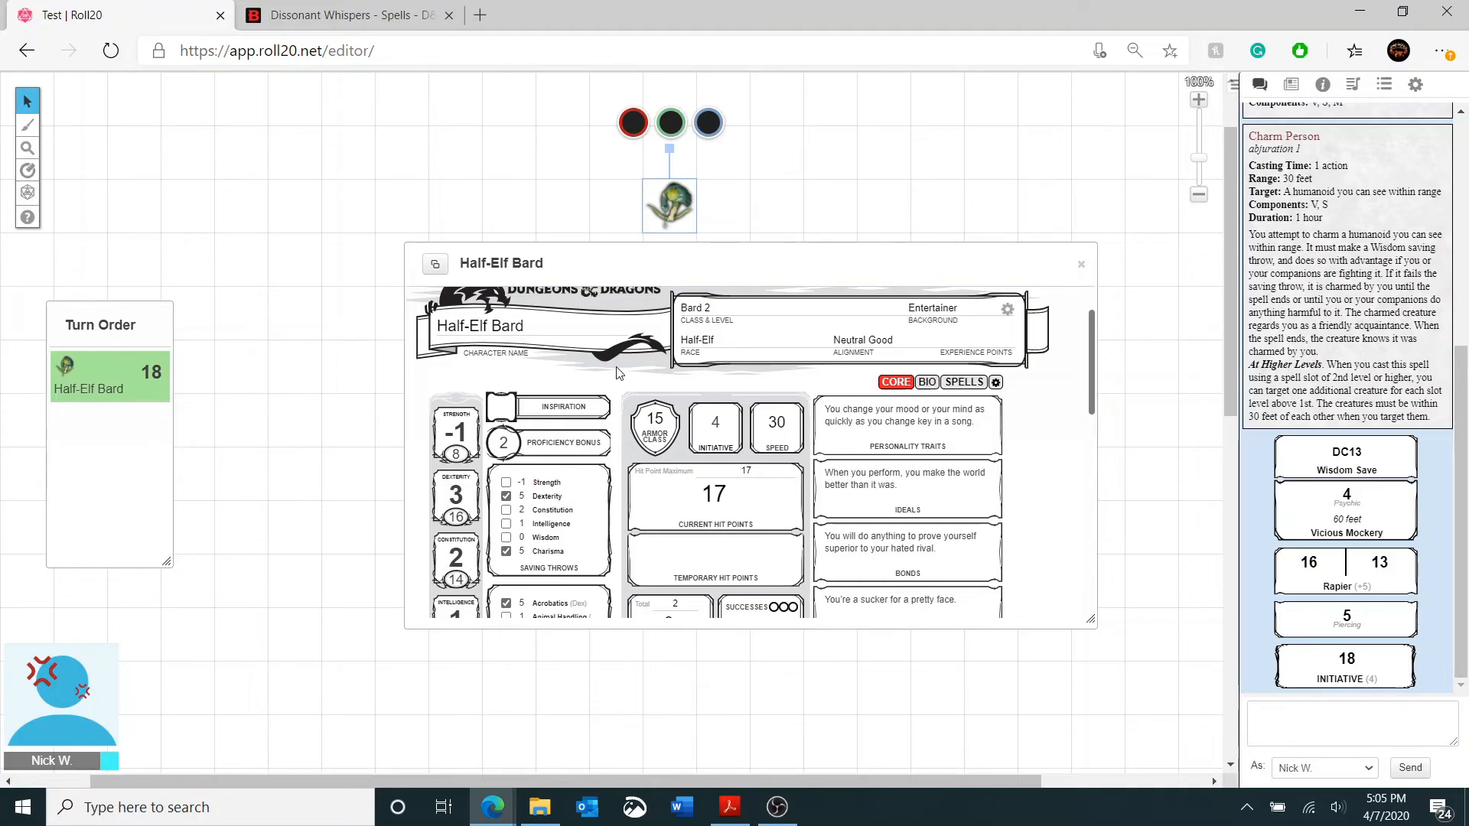
- Set Bar 1 of the Half-Elf Bard token to 17 / 17 for its hit points and save the token
scroll(620, 376, "down", 1)
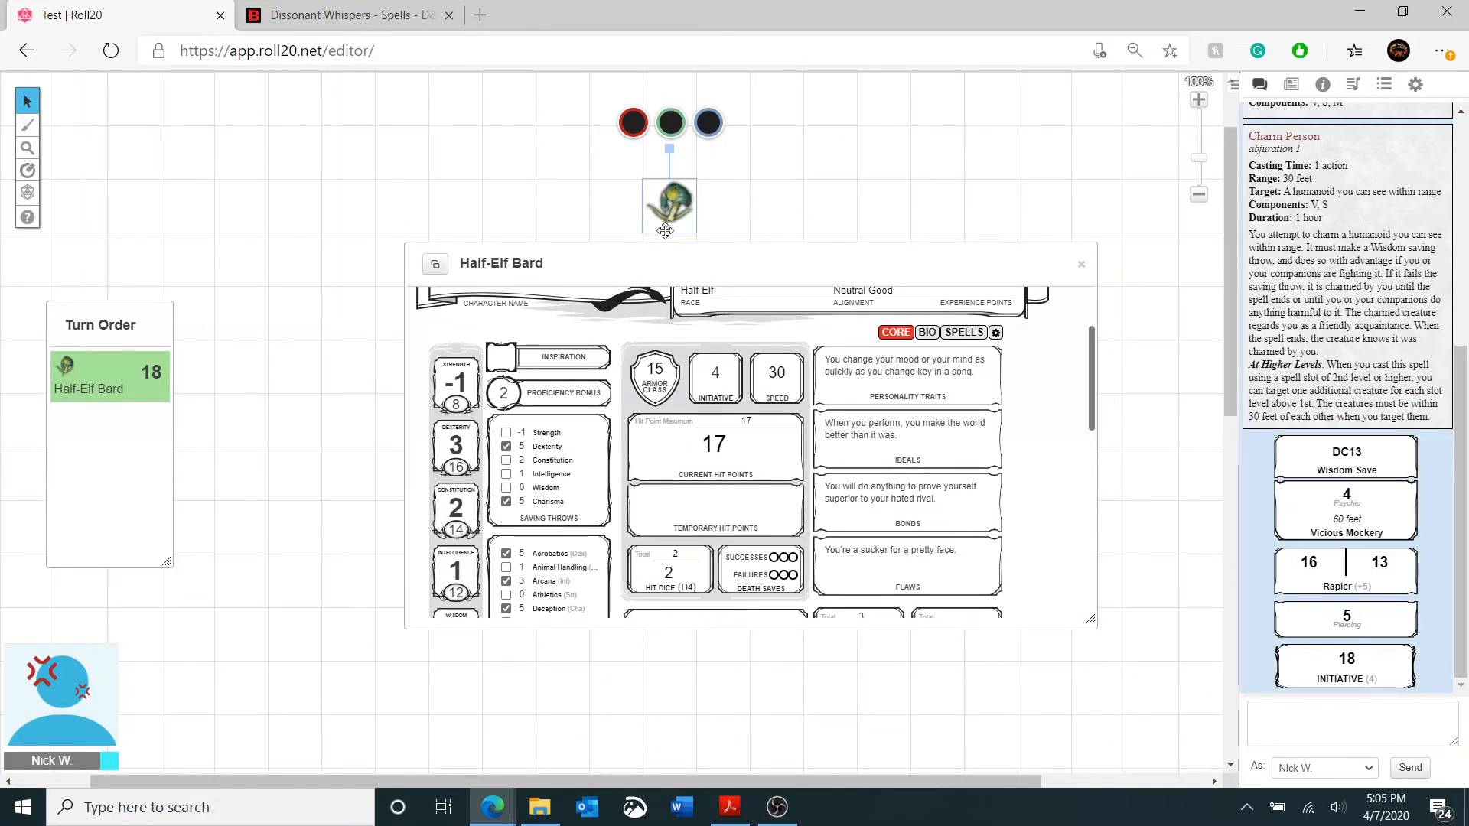
left_click_drag(665, 258, 657, 330)
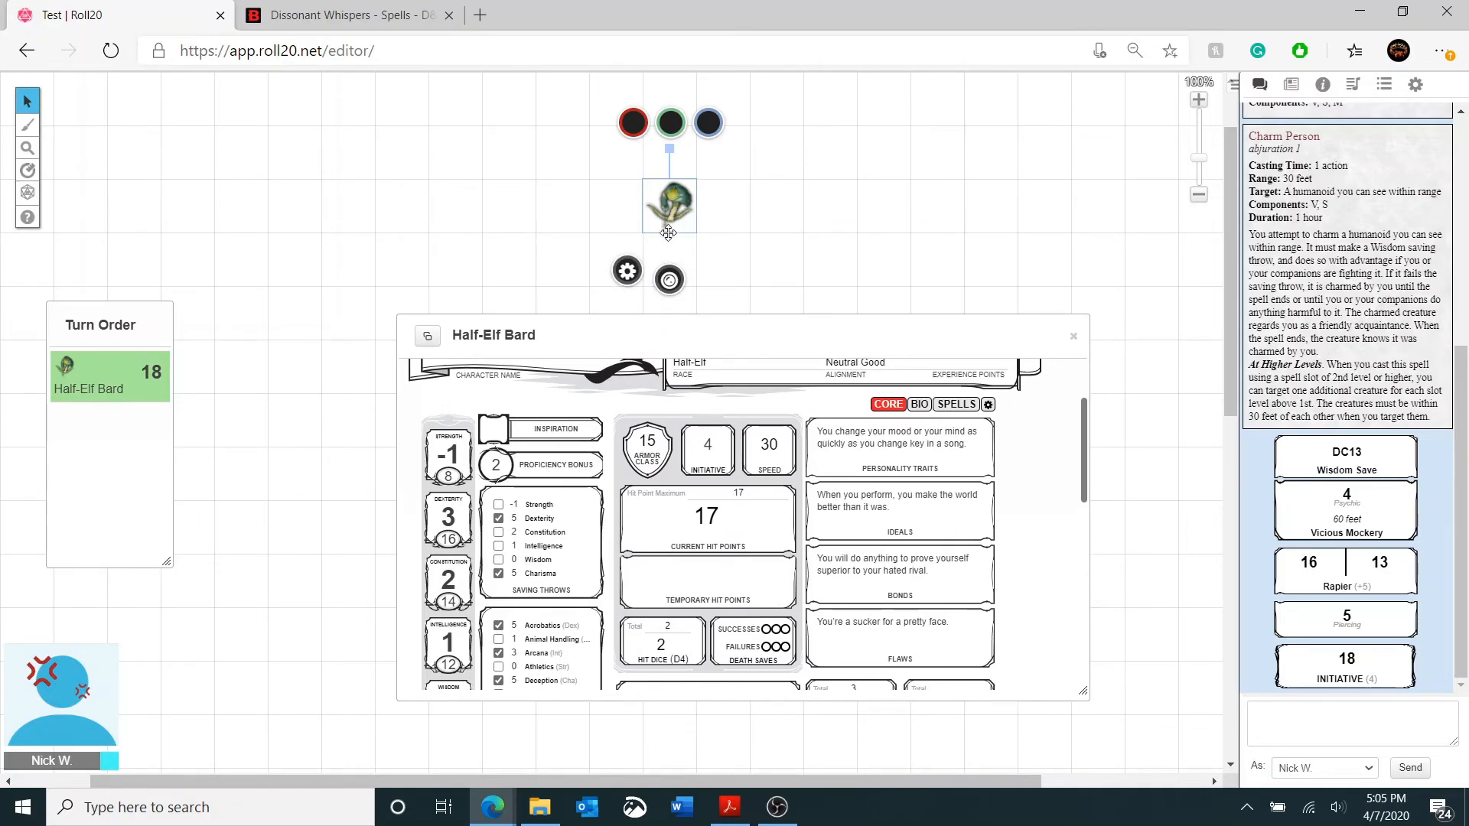
left_click(625, 272)
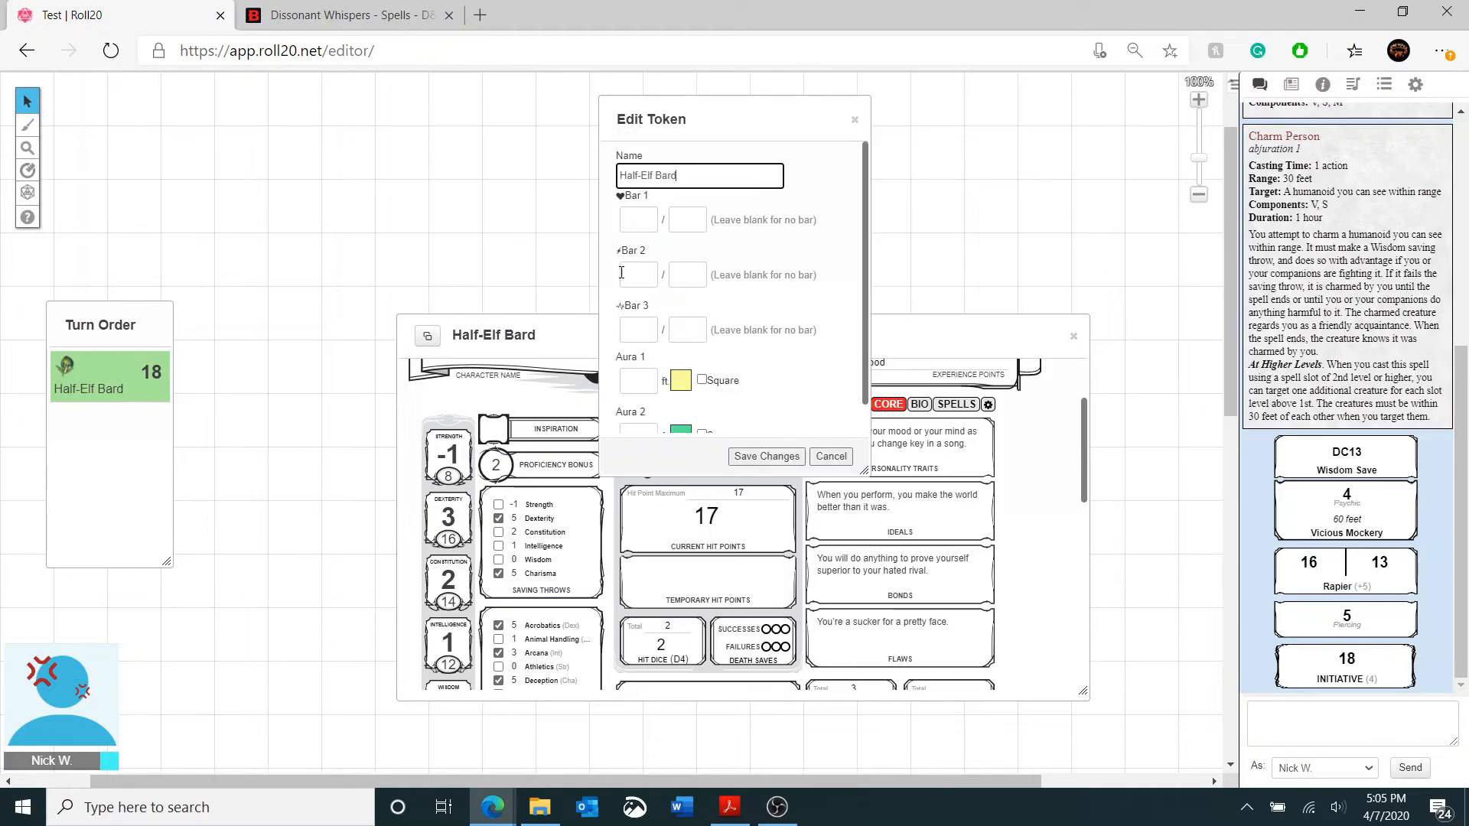
left_click(642, 223)
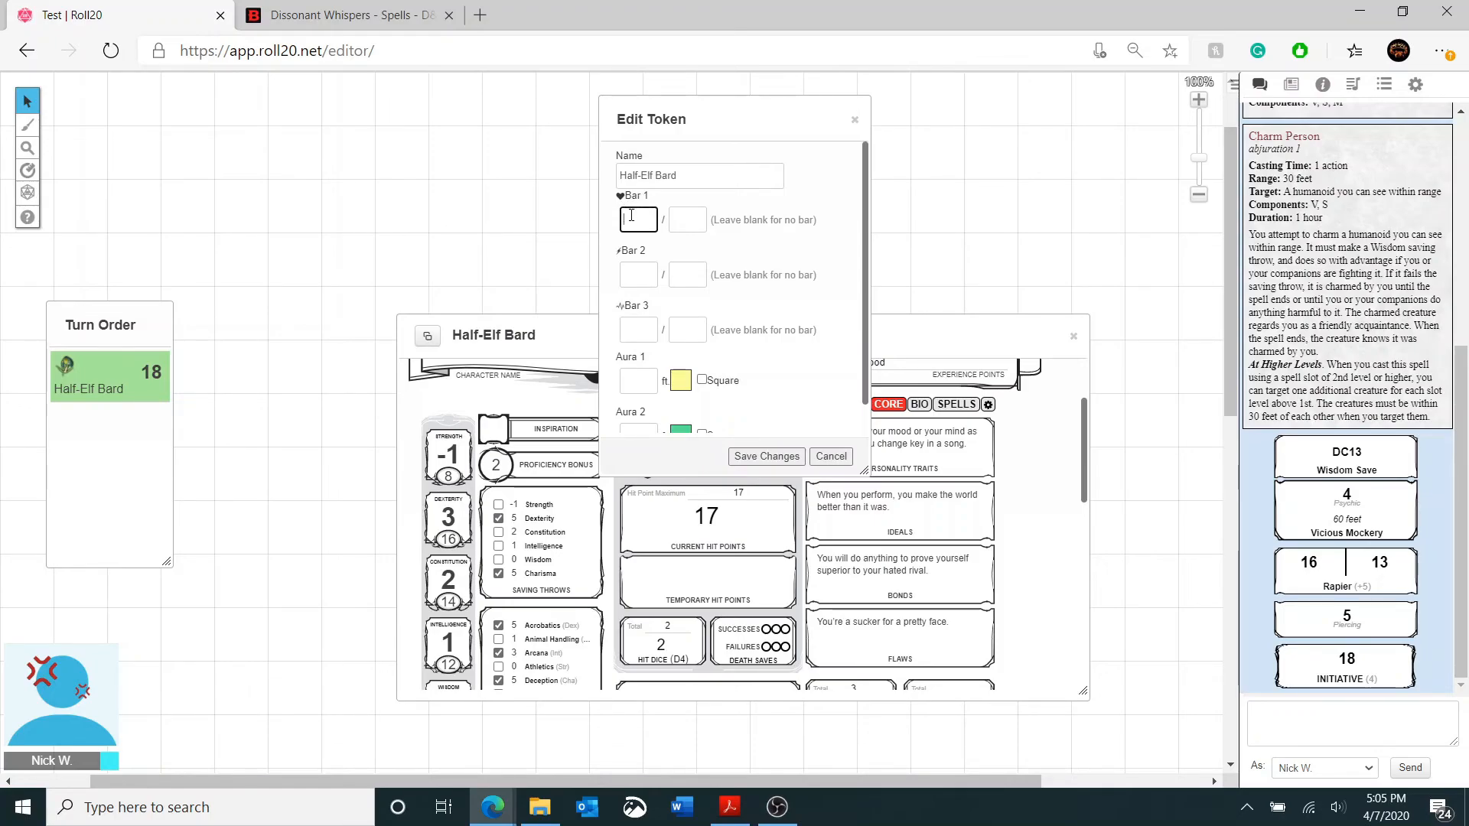
left_click(674, 219)
key("Return")
left_click(768, 456)
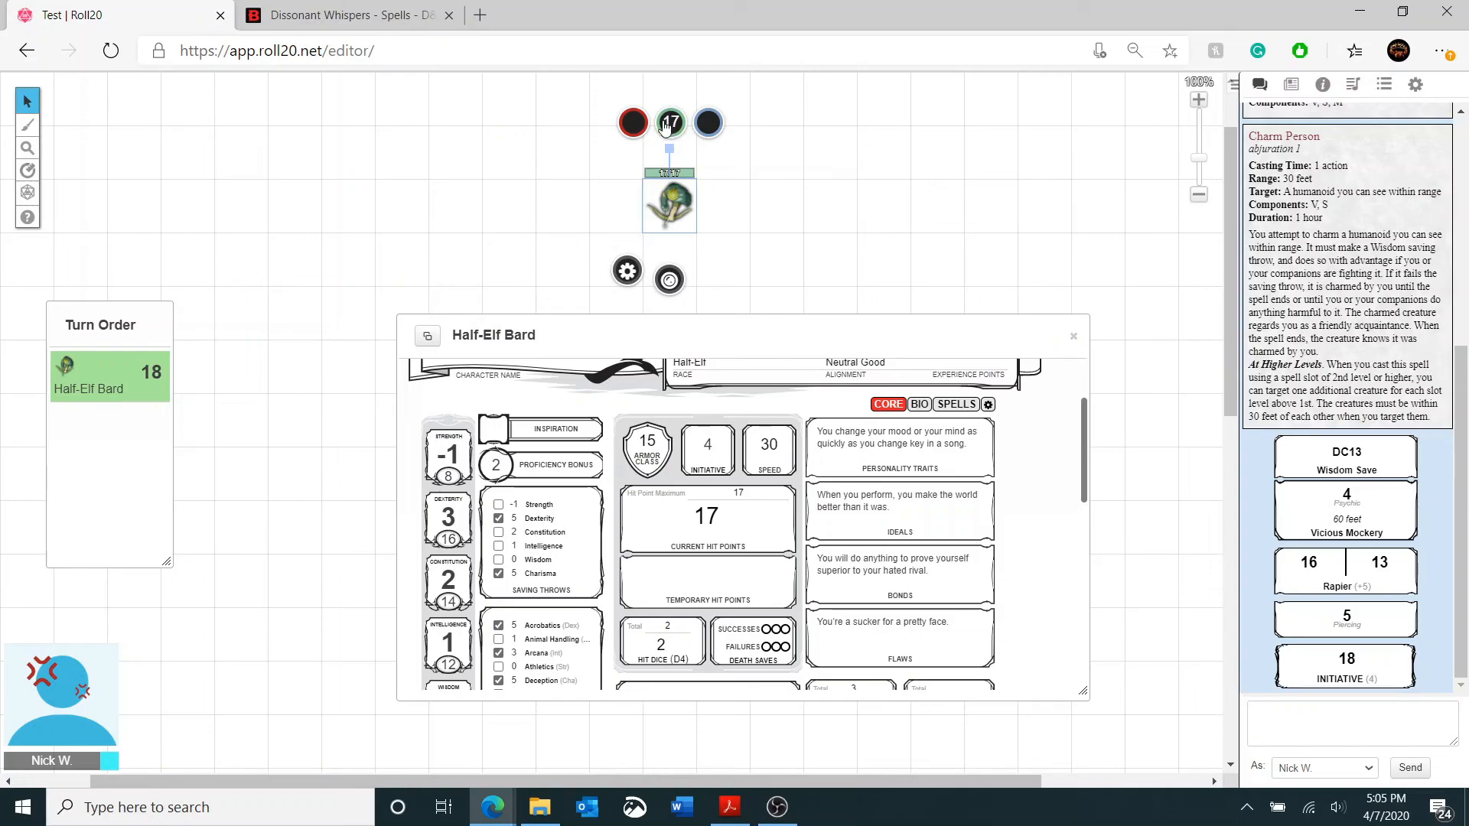
left_click(741, 194)
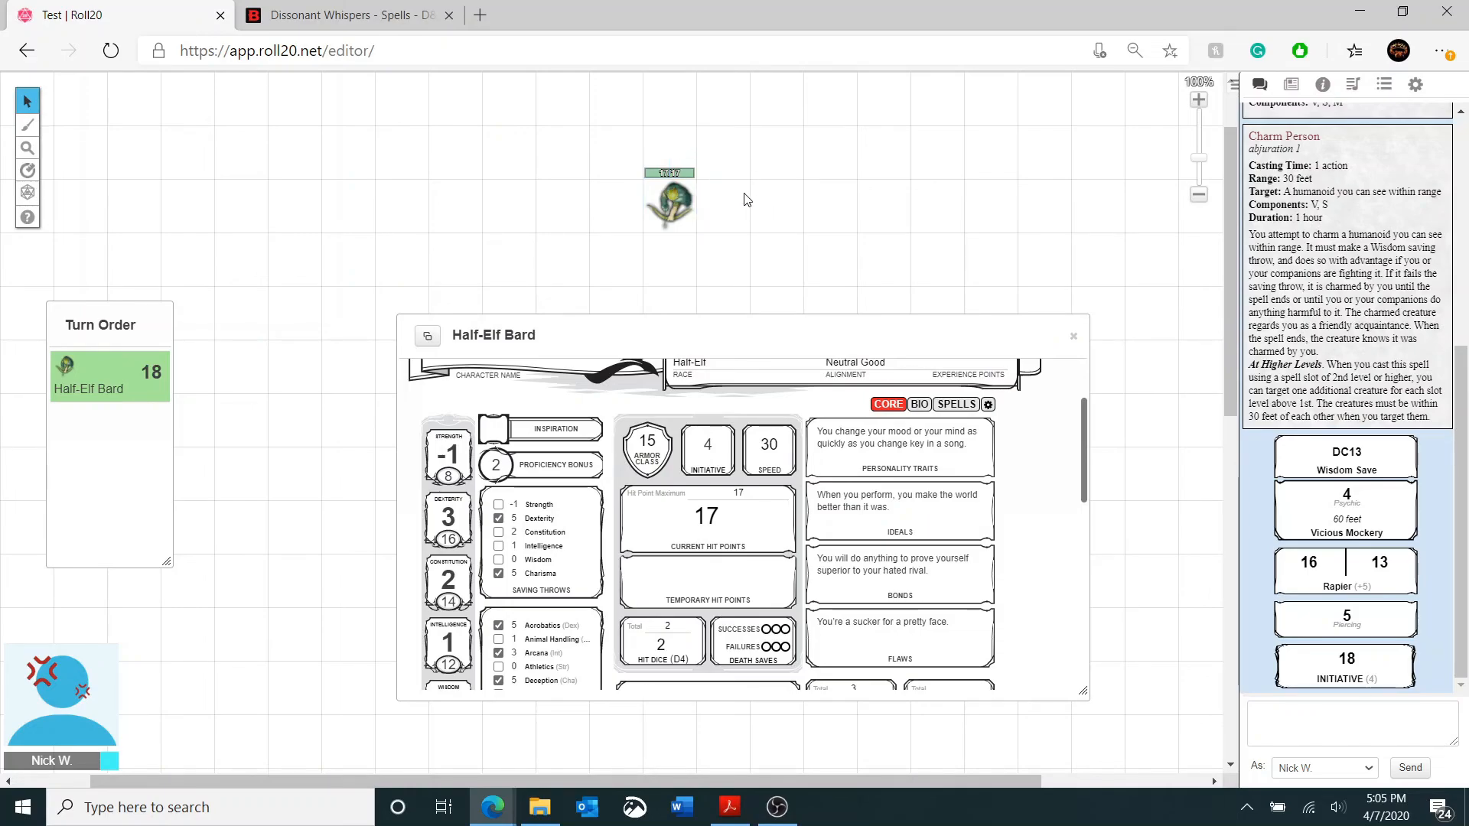
- Lower the current hit points on the Half-Elf Bard token's green bar to 12
left_click(677, 202)
left_click(673, 130)
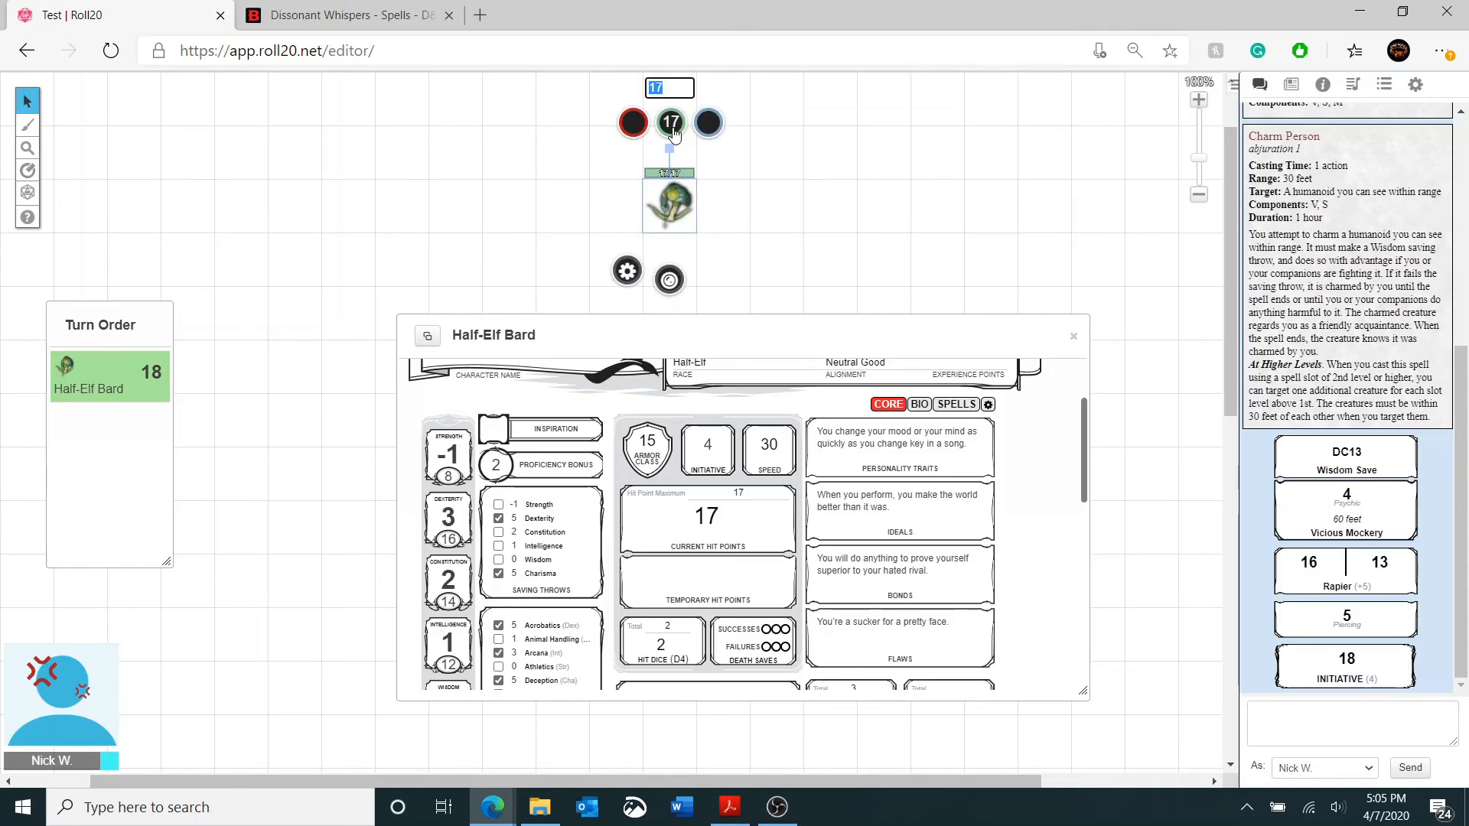
type("12")
key("Return")
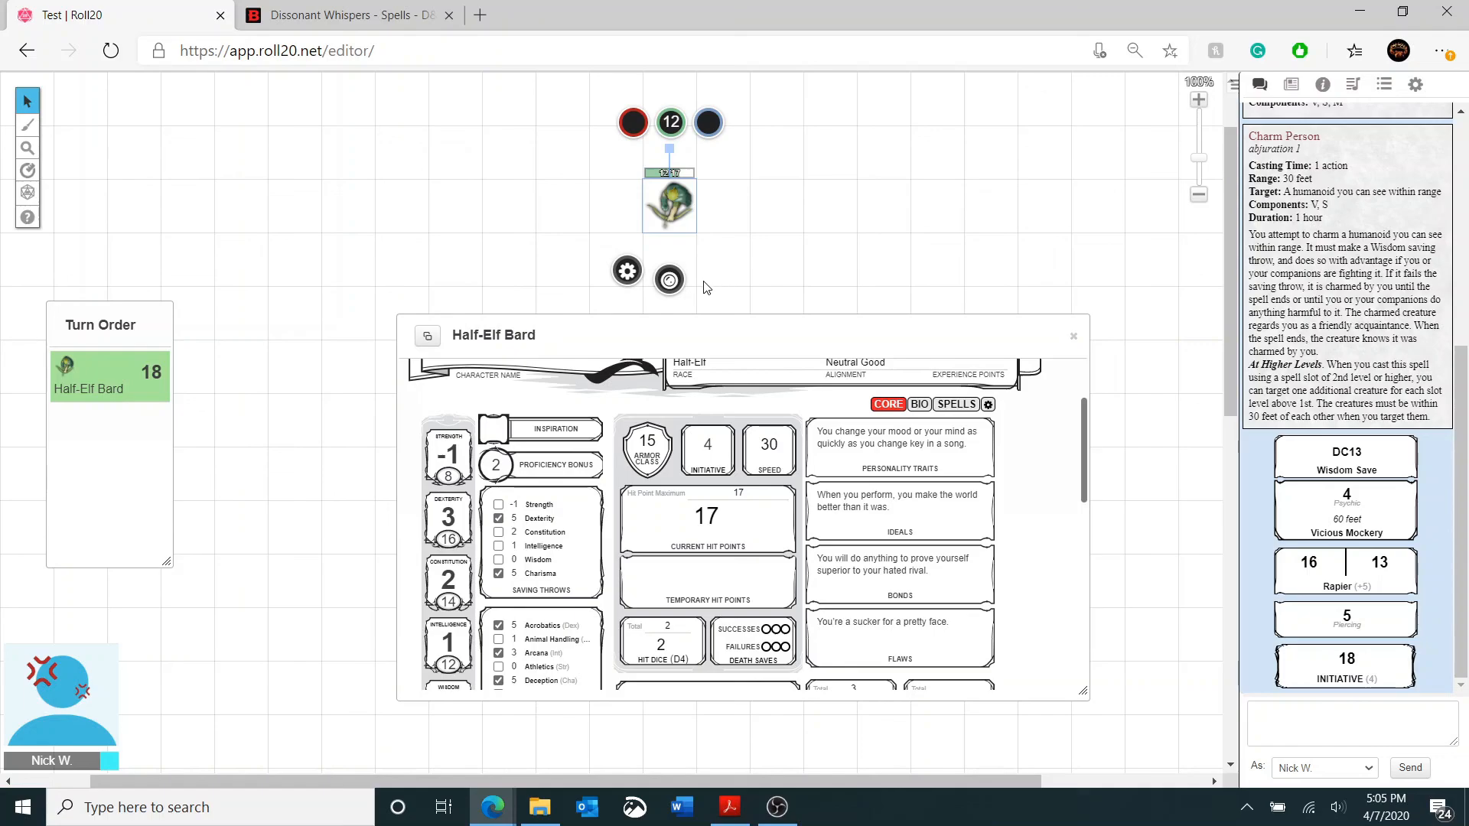
mouse_move(671, 289)
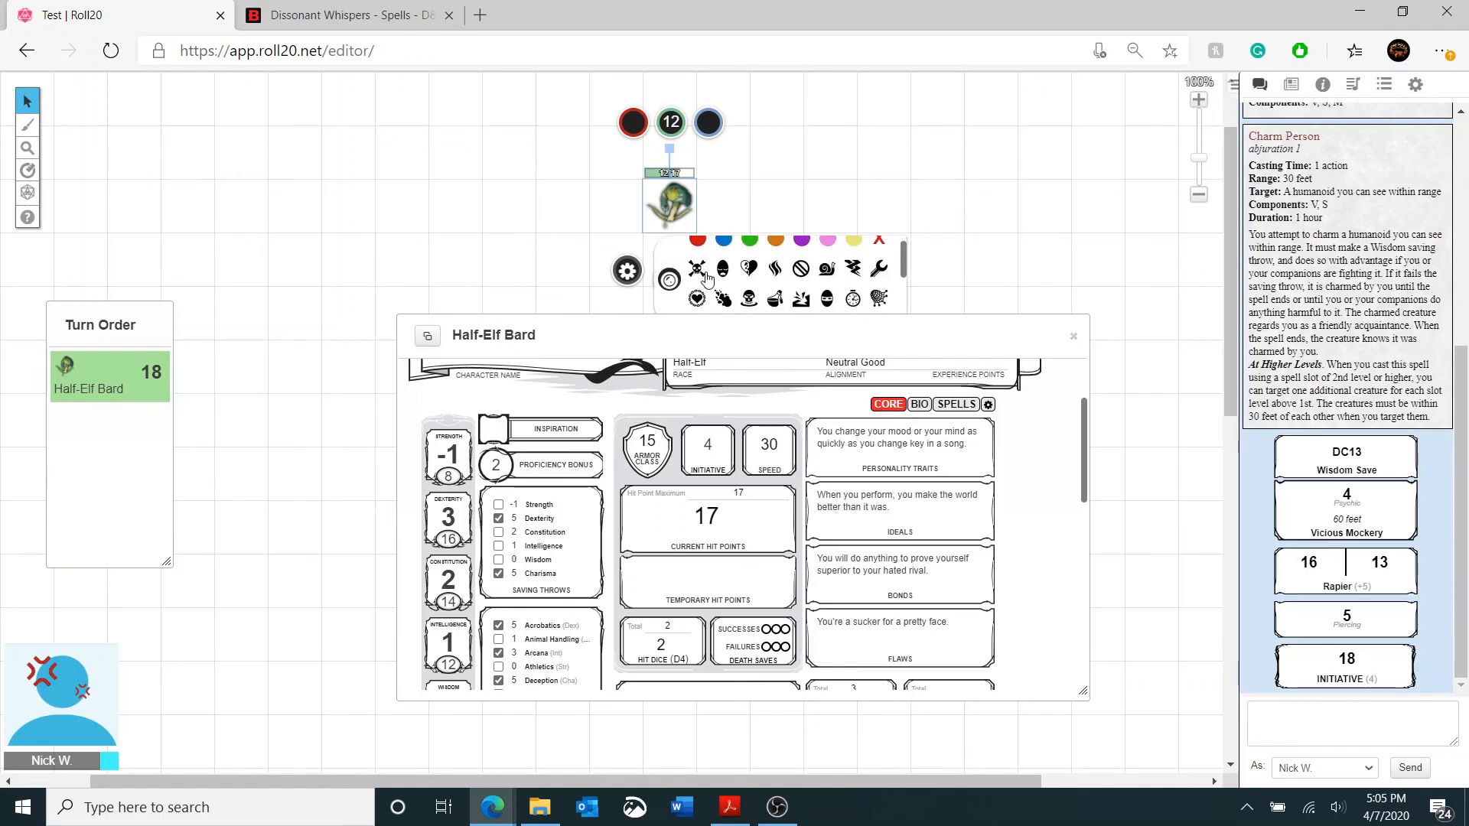
scroll(788, 287, "down", 2)
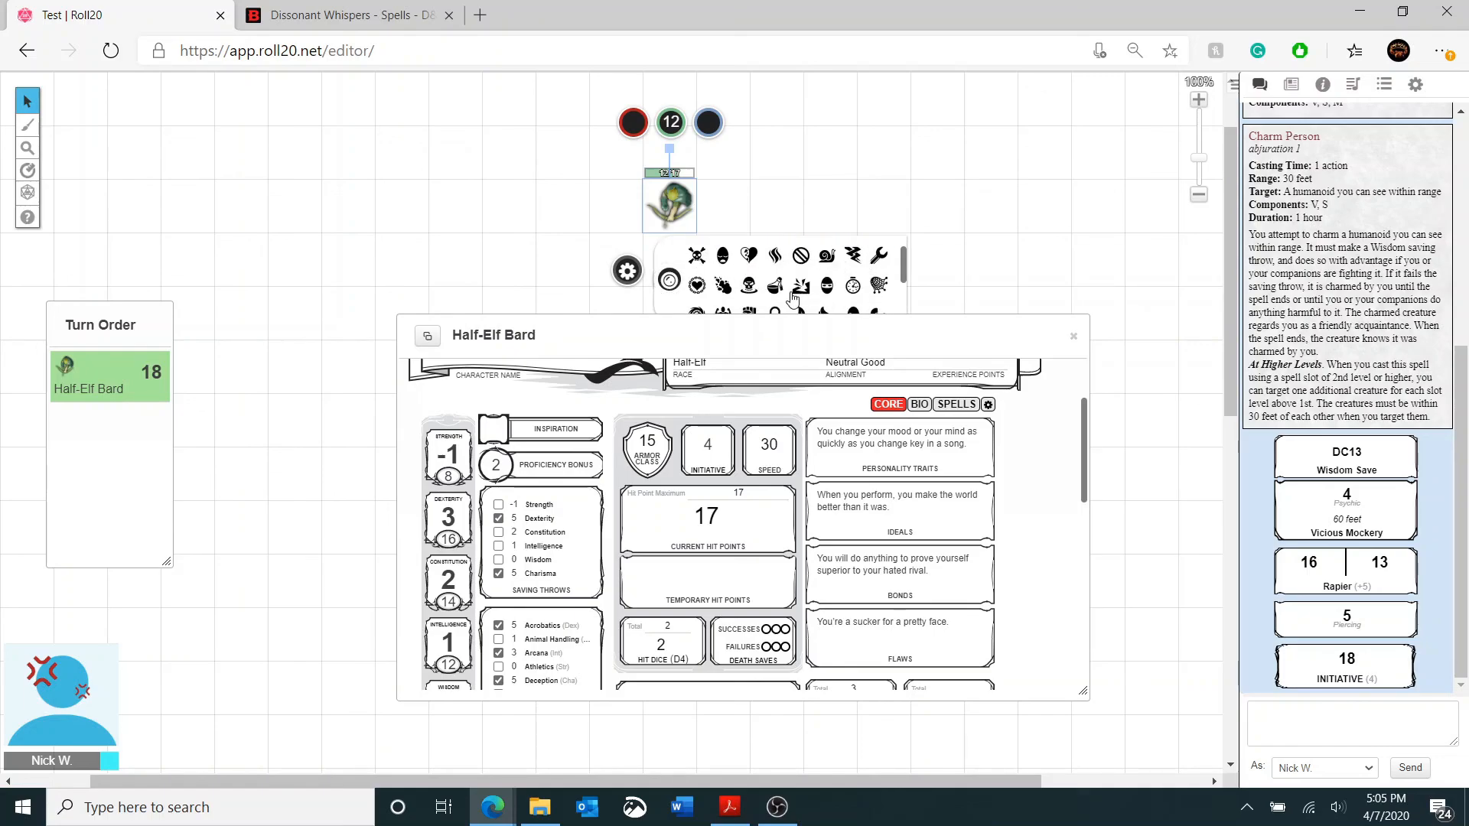
left_click(789, 164)
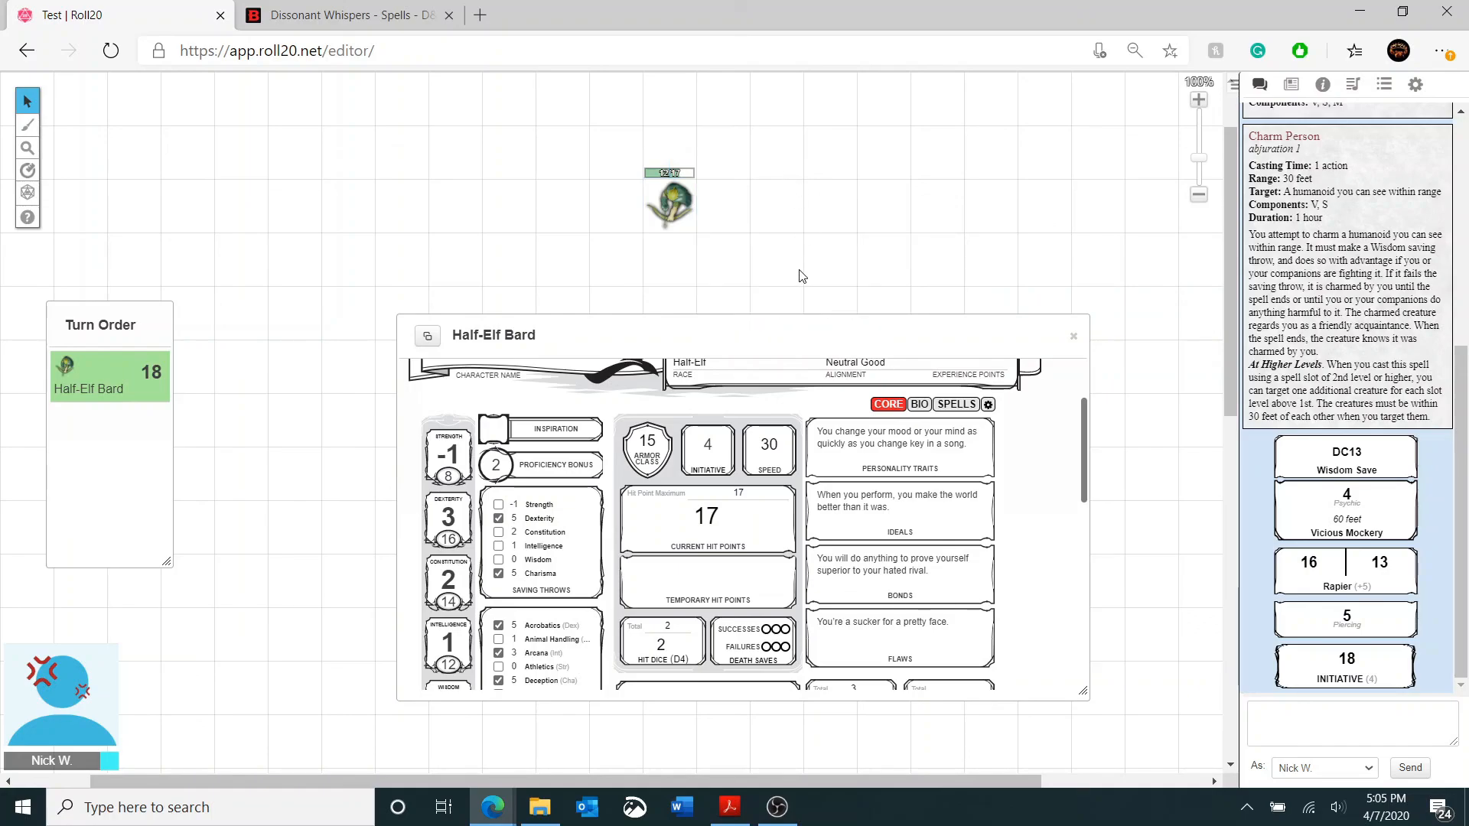